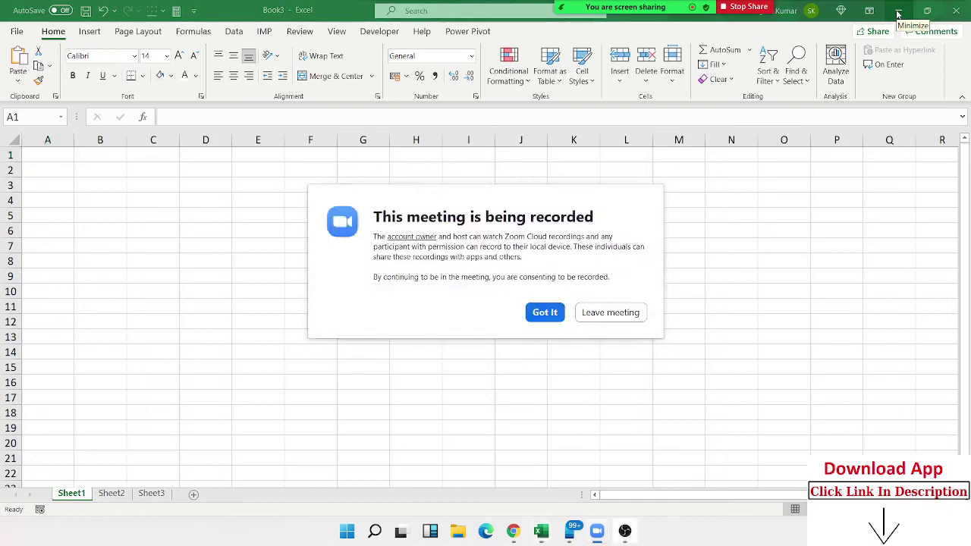
Dismiss the Zoom recording notice and open Excel Options on the General page.
click(544, 317)
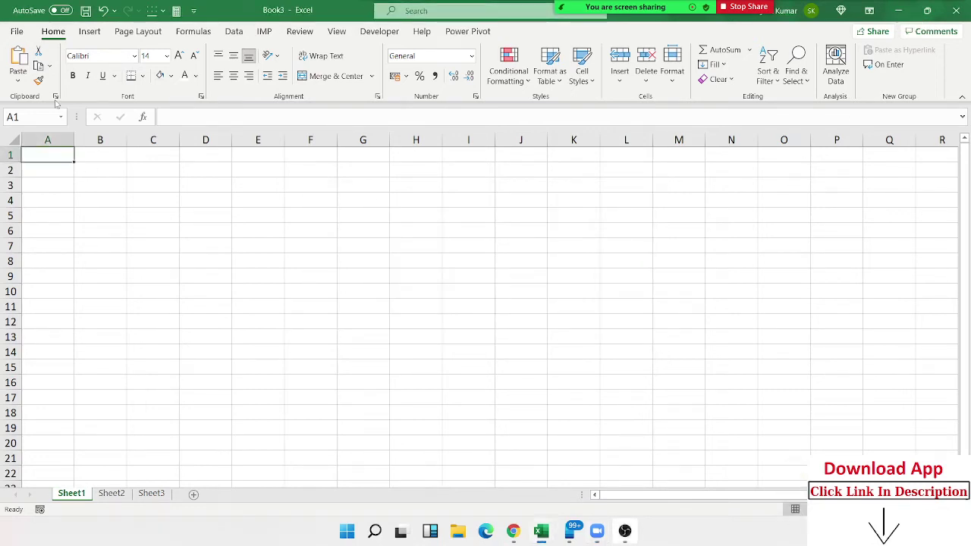
click(17, 32)
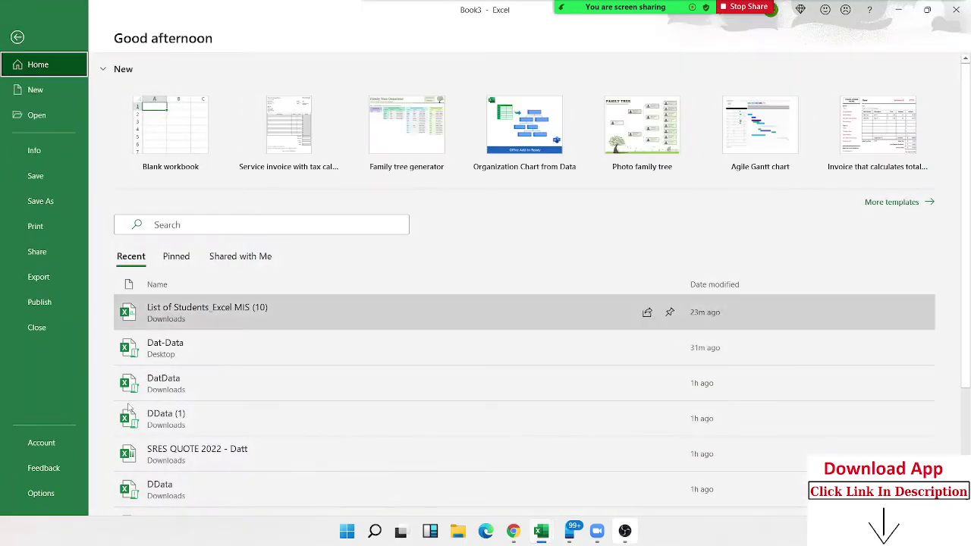
click(66, 493)
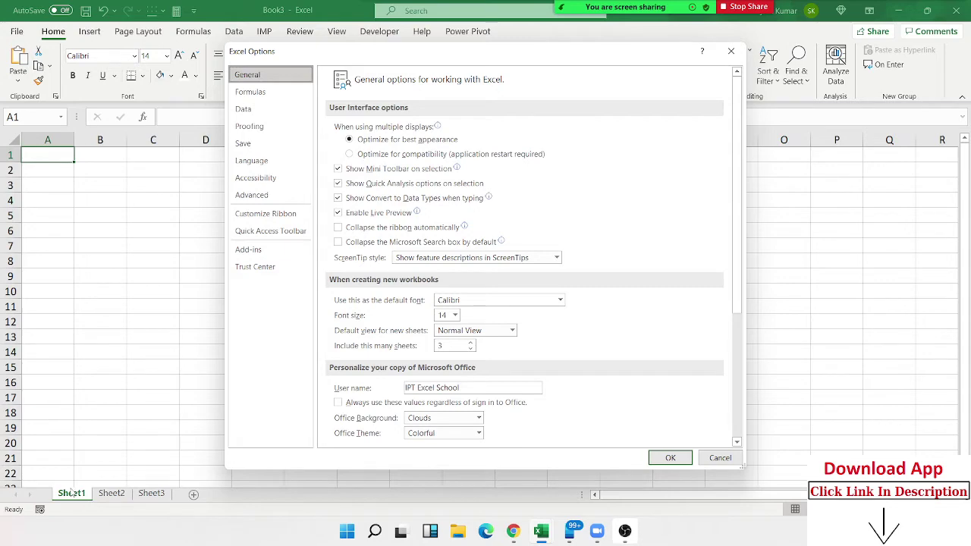
Browse the Formulas, Data, Proofing and Save option pages, return to General, and close without changes.
click(252, 93)
click(254, 111)
click(253, 126)
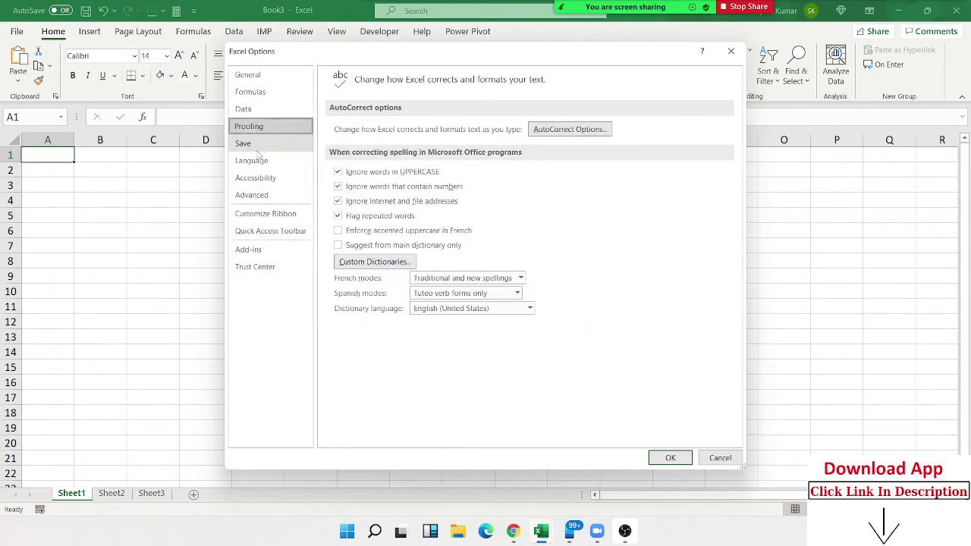
click(257, 145)
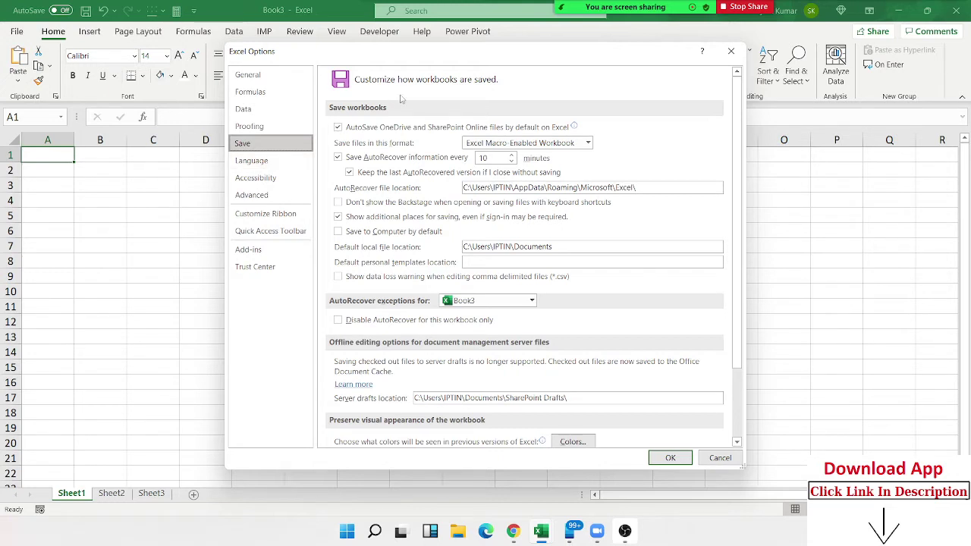
click(286, 81)
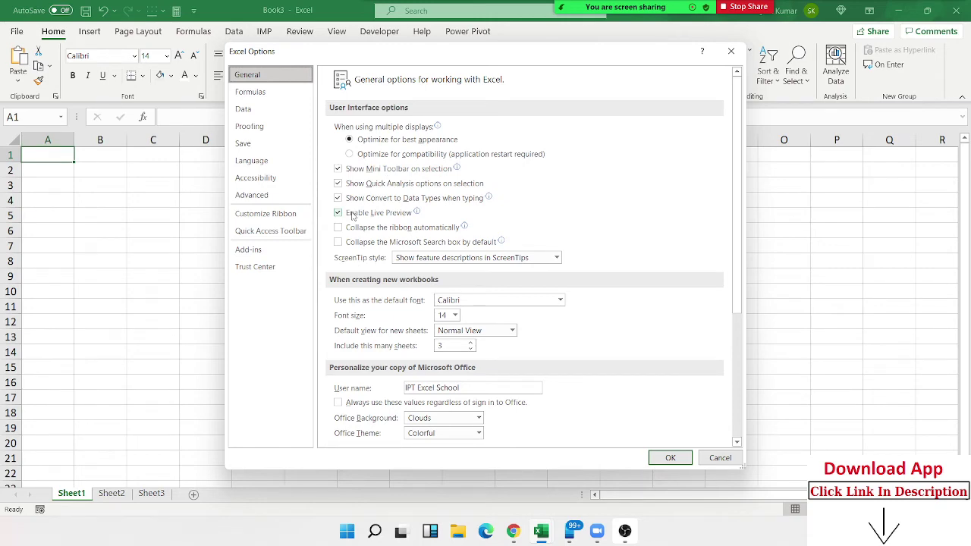
key(Escape)
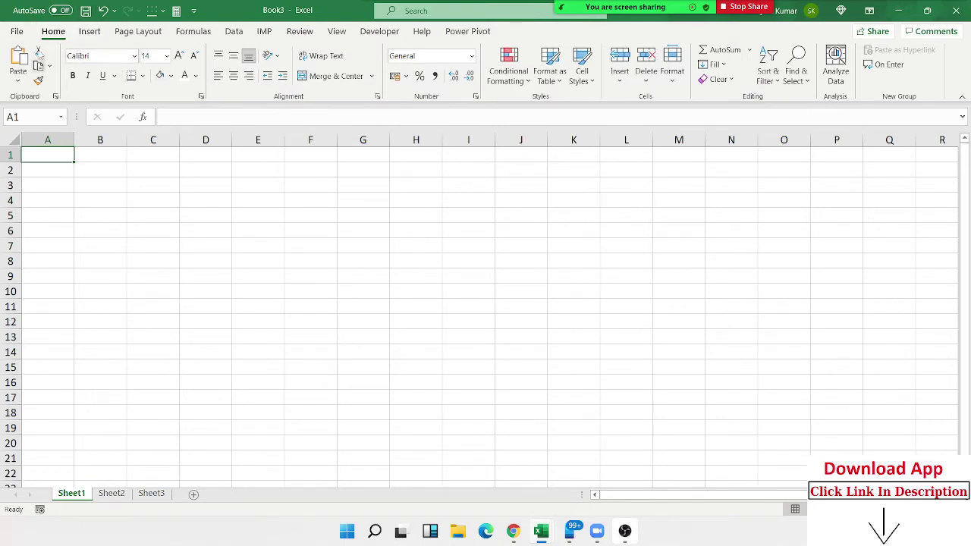
Select G2:K10 and view the Font Color choices without applying a colour.
drag(377, 170, 570, 283)
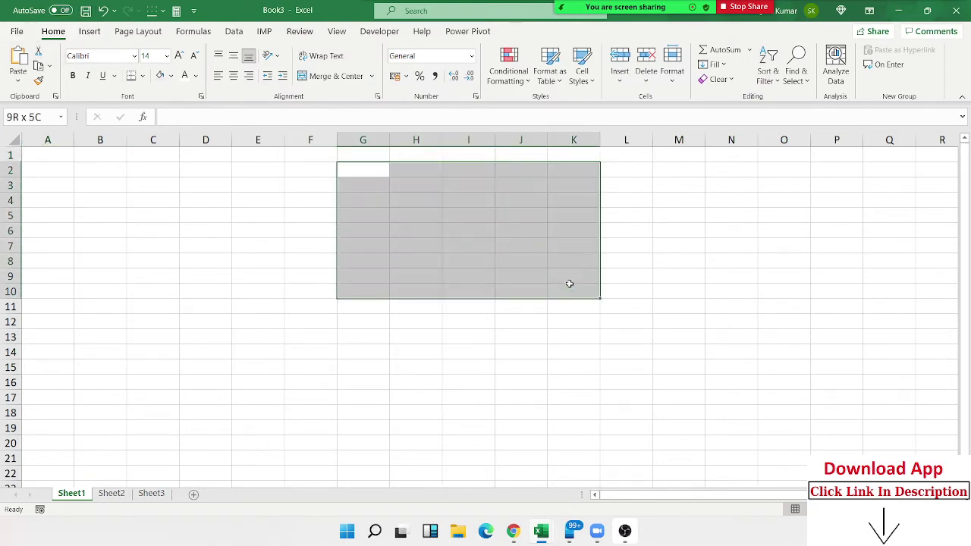
click(195, 76)
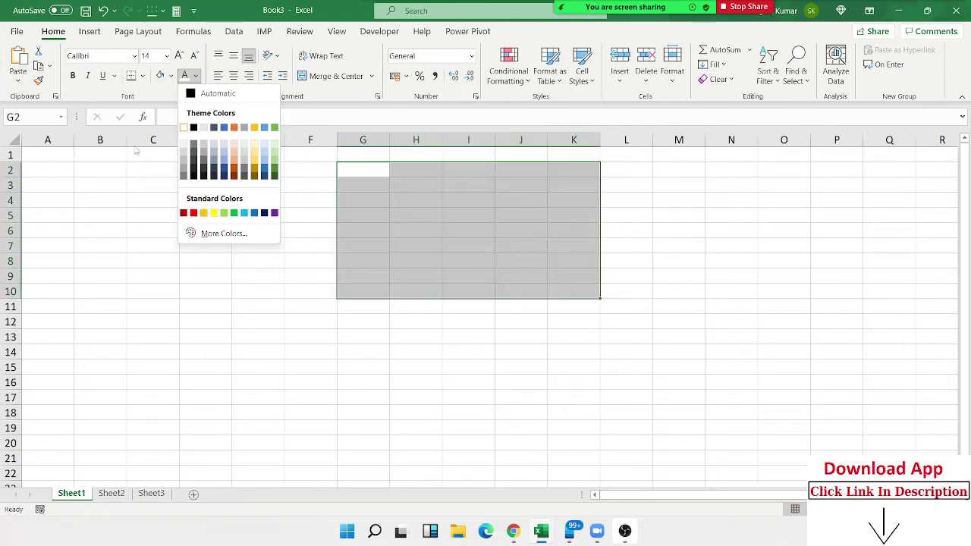
click(442, 197)
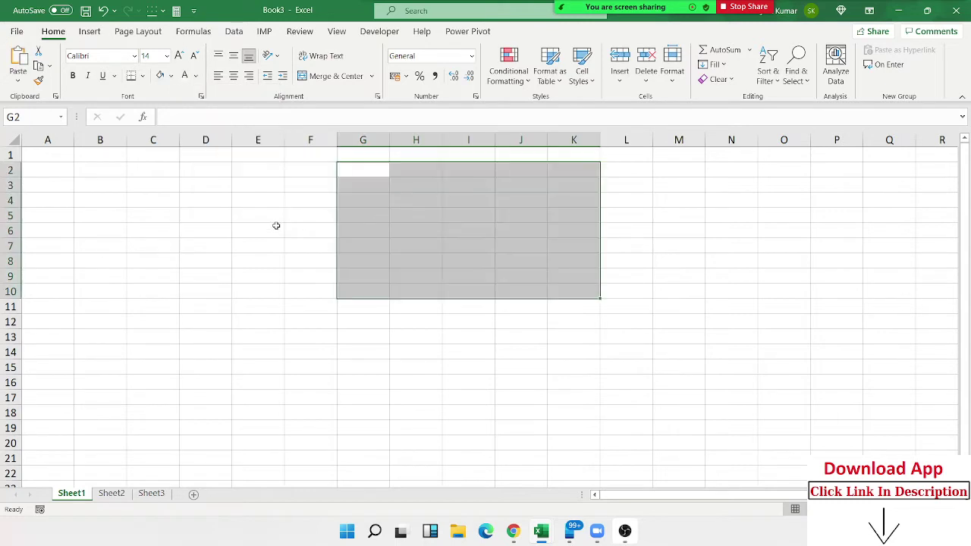
Select L2:O8, view the Fill Color choices without applying one, then open the File backstage.
click(300, 223)
drag(620, 171, 781, 261)
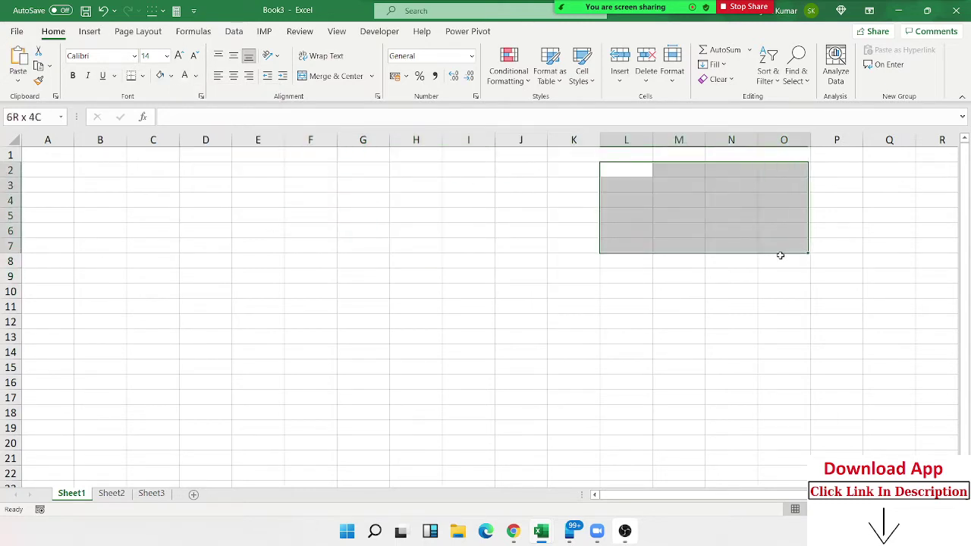
click(171, 75)
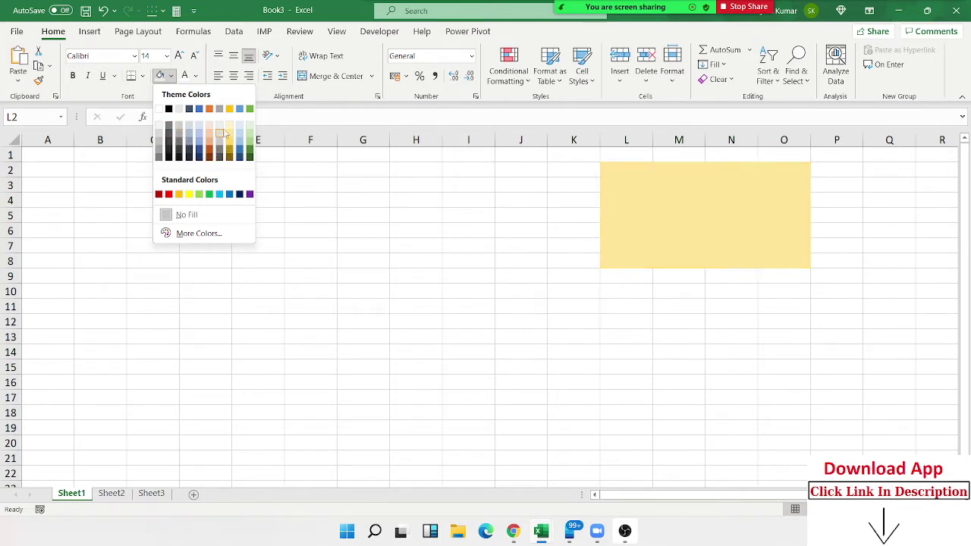
click(220, 134)
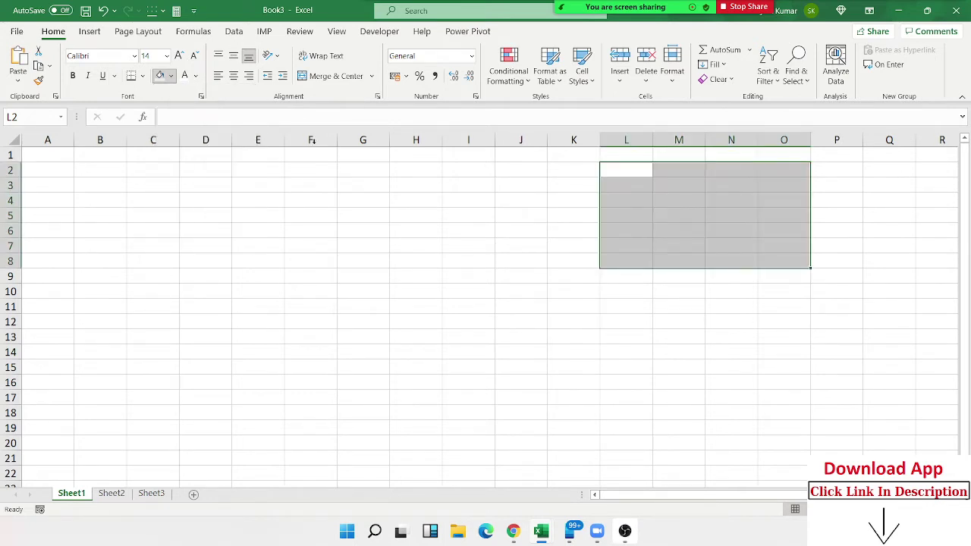
click(14, 34)
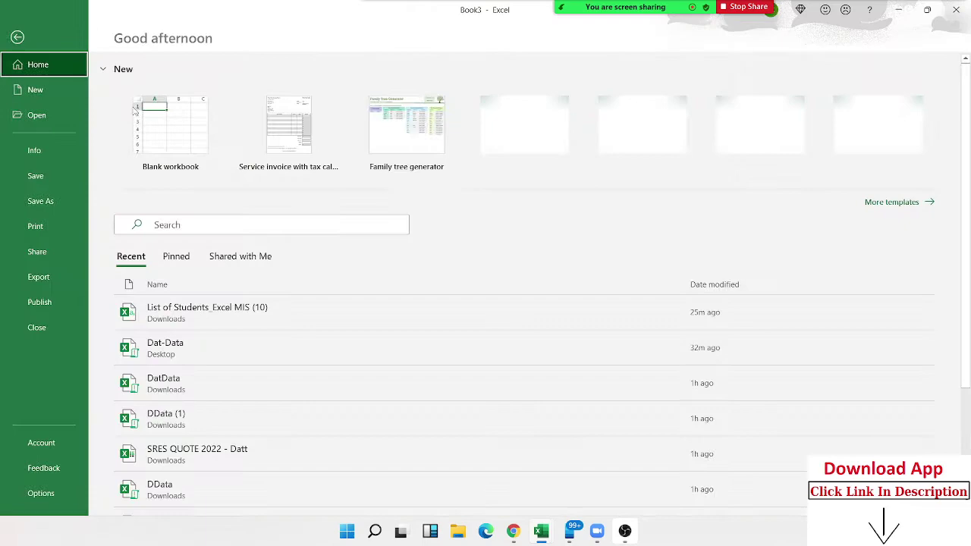
Open Excel Options, close and reopen it, then expand the ScreenTip style dropdown on General.
click(70, 494)
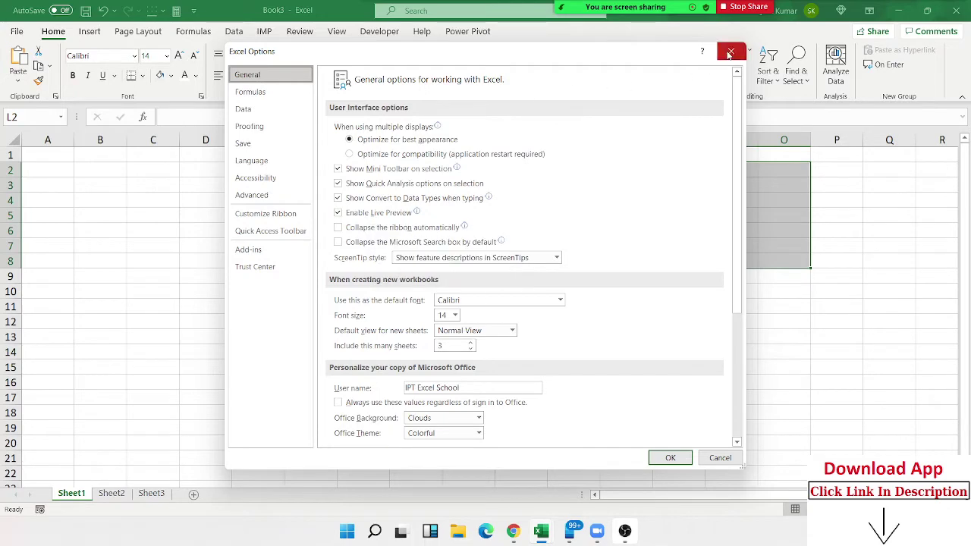
click(730, 53)
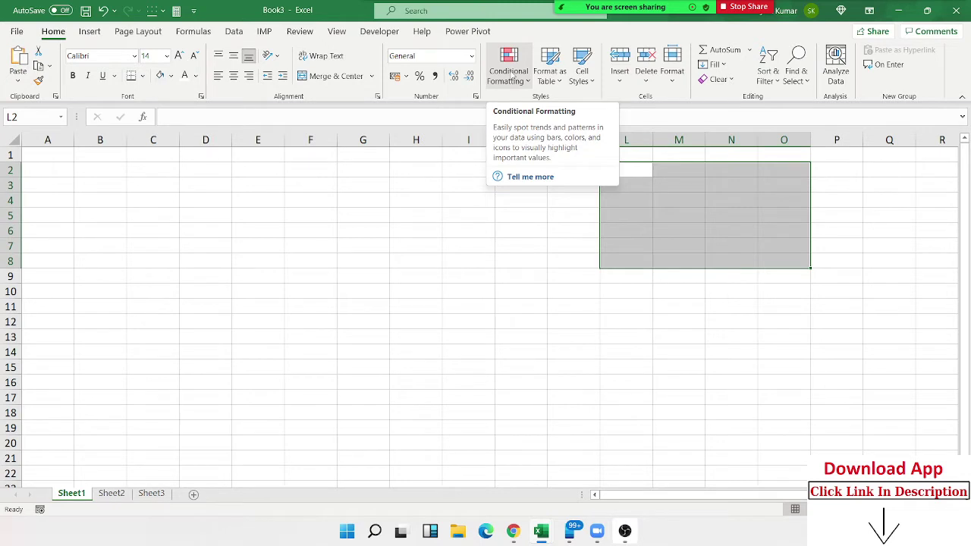
click(16, 33)
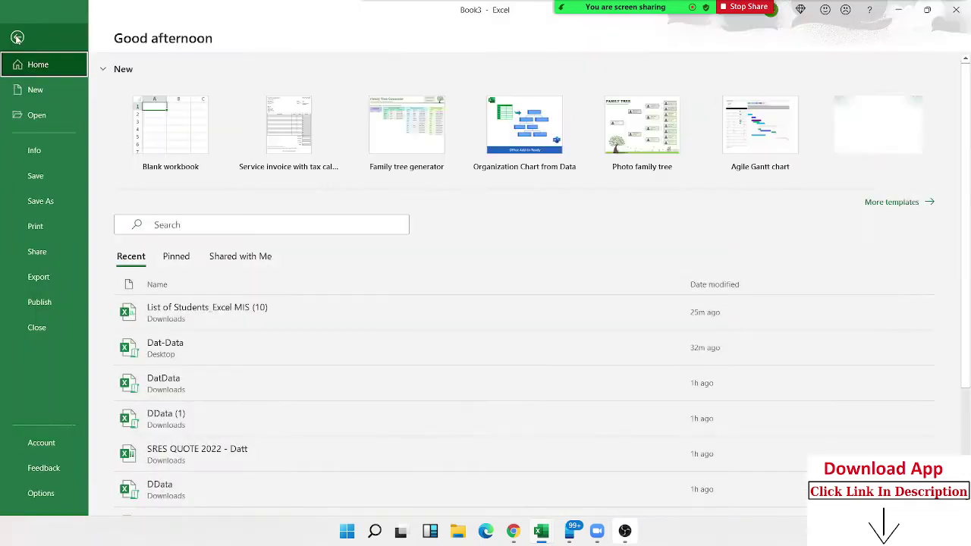
click(35, 494)
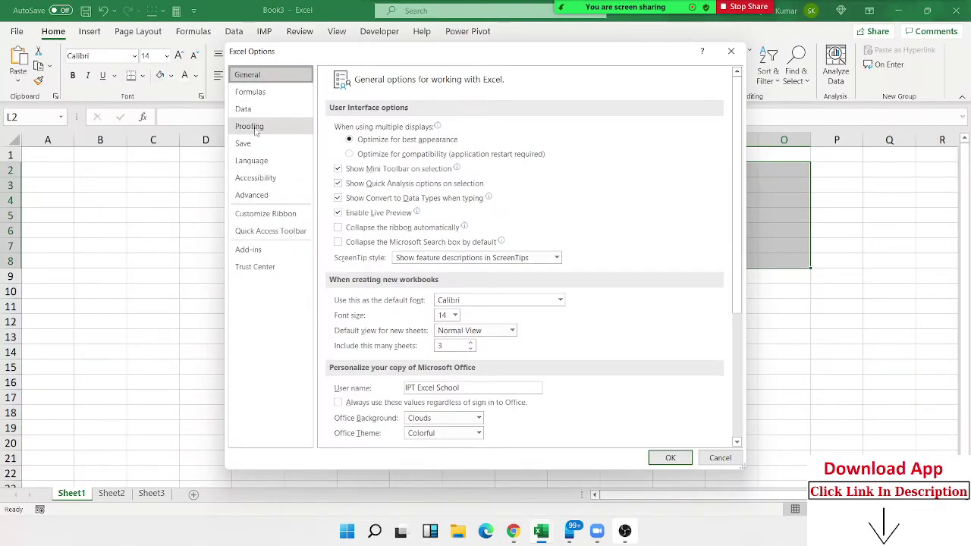
click(398, 259)
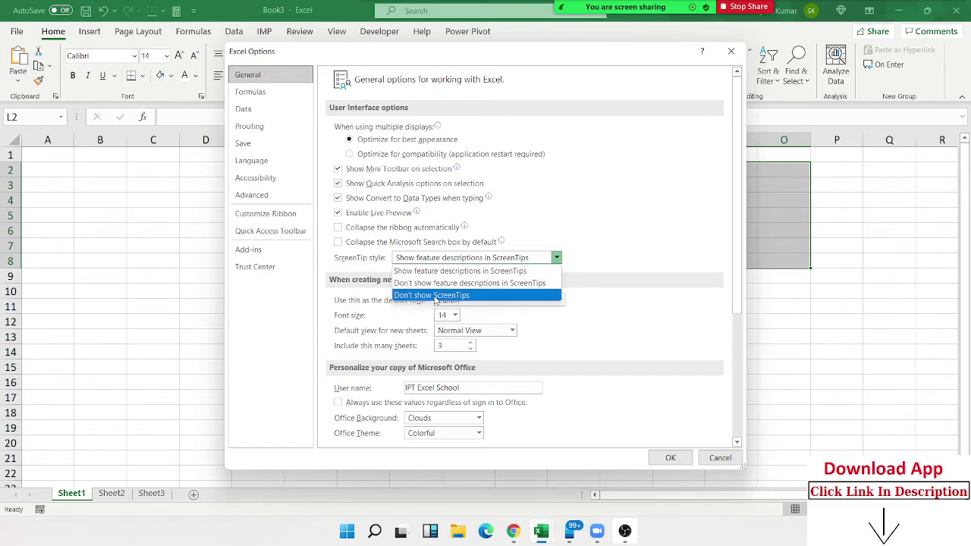
key(Escape)
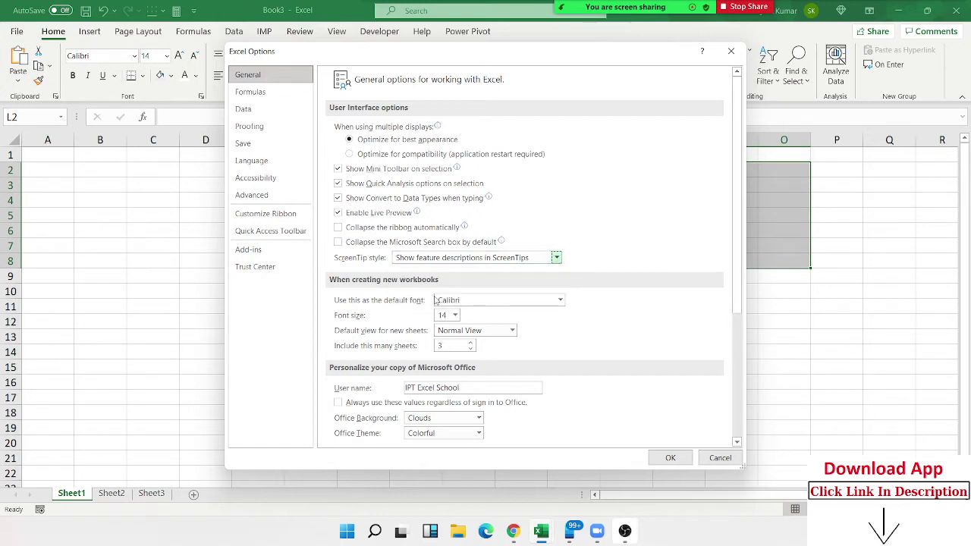
click(505, 301)
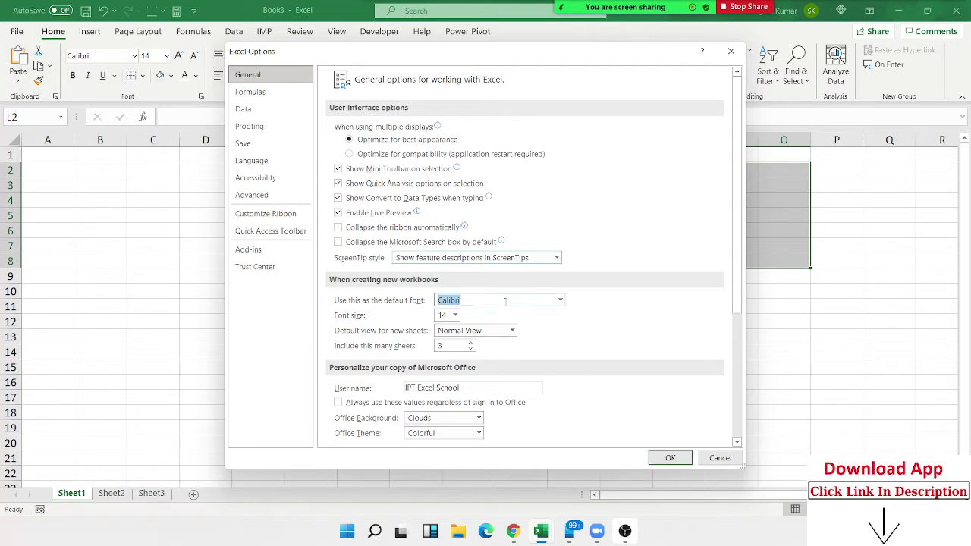
click(560, 301)
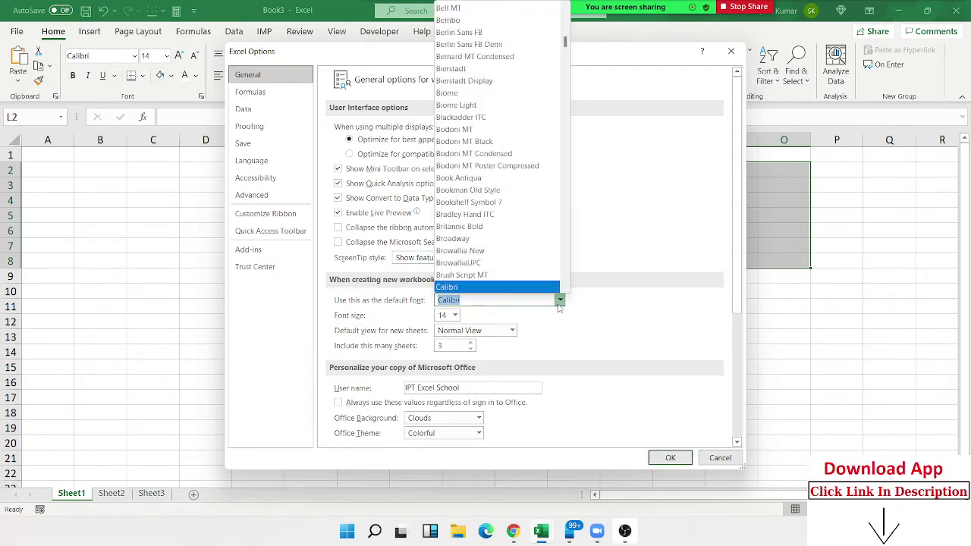
click(560, 302)
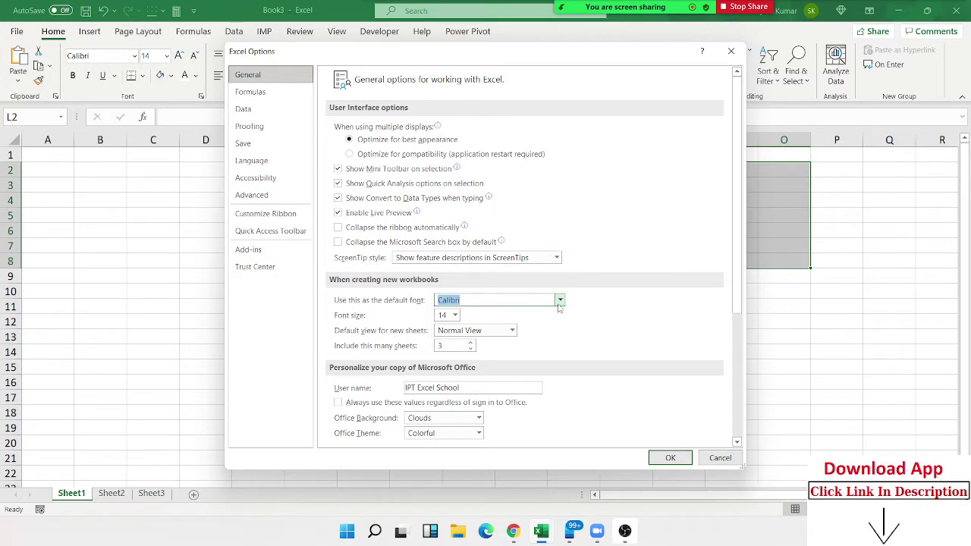
click(455, 315)
click(455, 315)
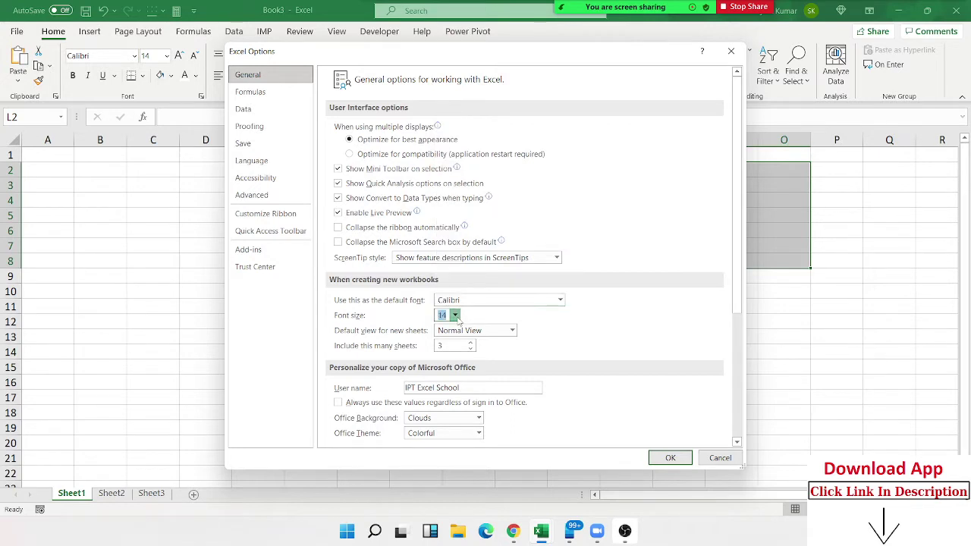
click(512, 331)
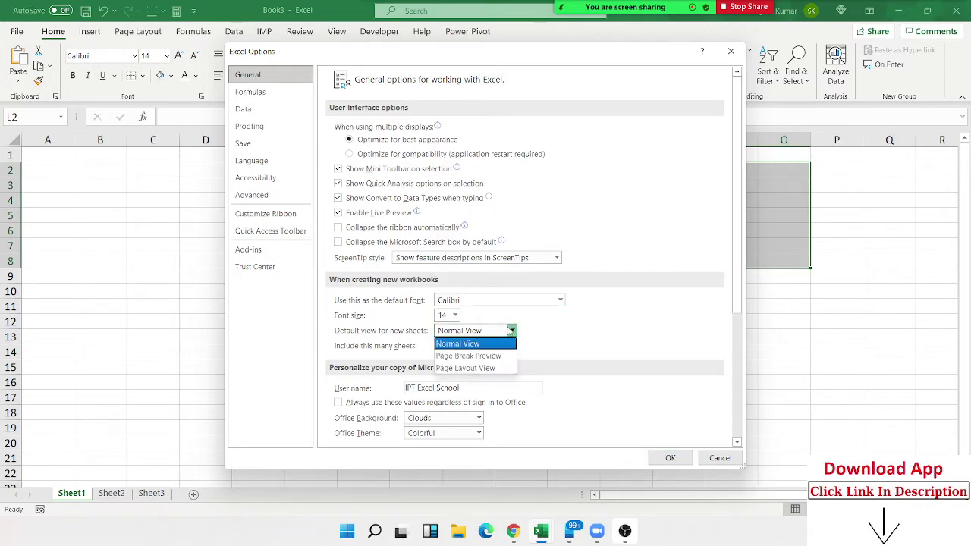
click(512, 331)
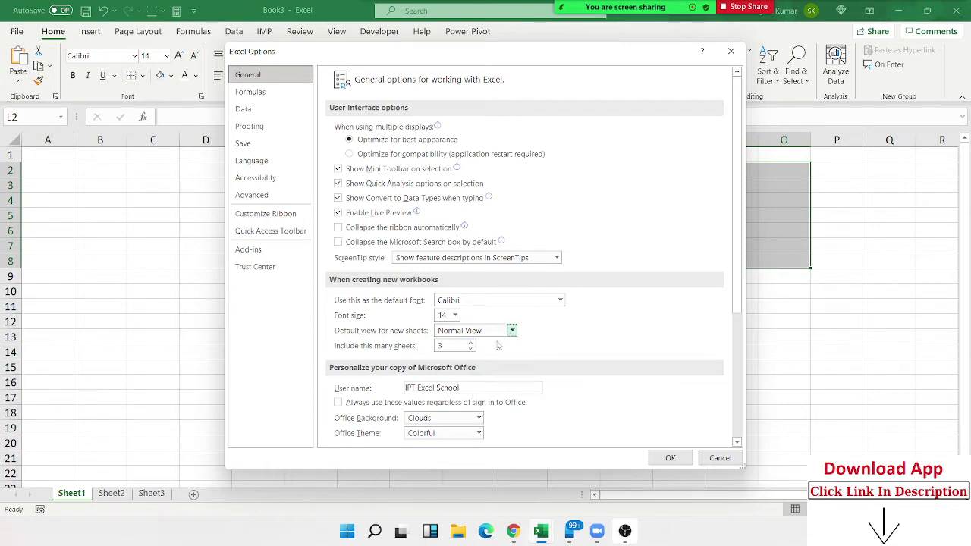
click(452, 346)
double_click(440, 346)
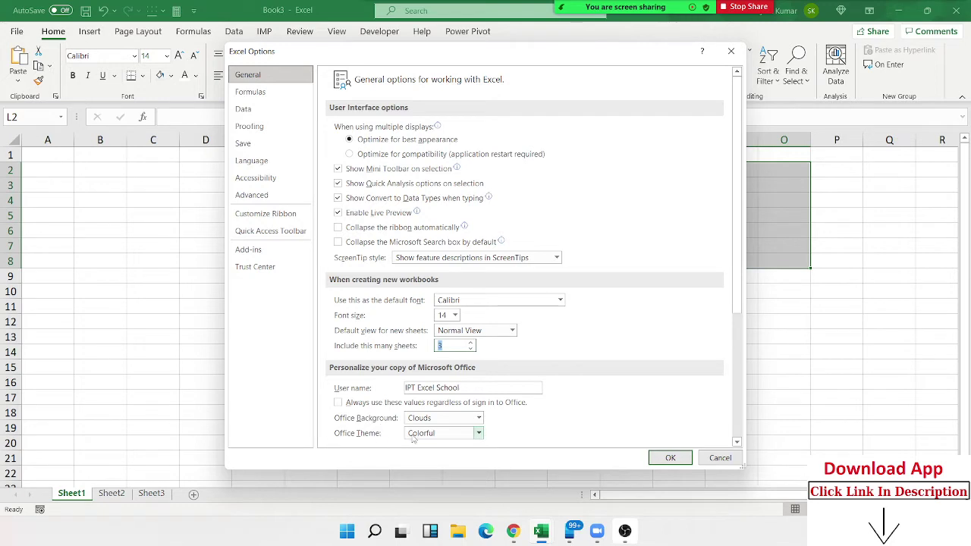
Set the Office Theme to Dark Gray and confirm with OK.
click(413, 436)
click(422, 459)
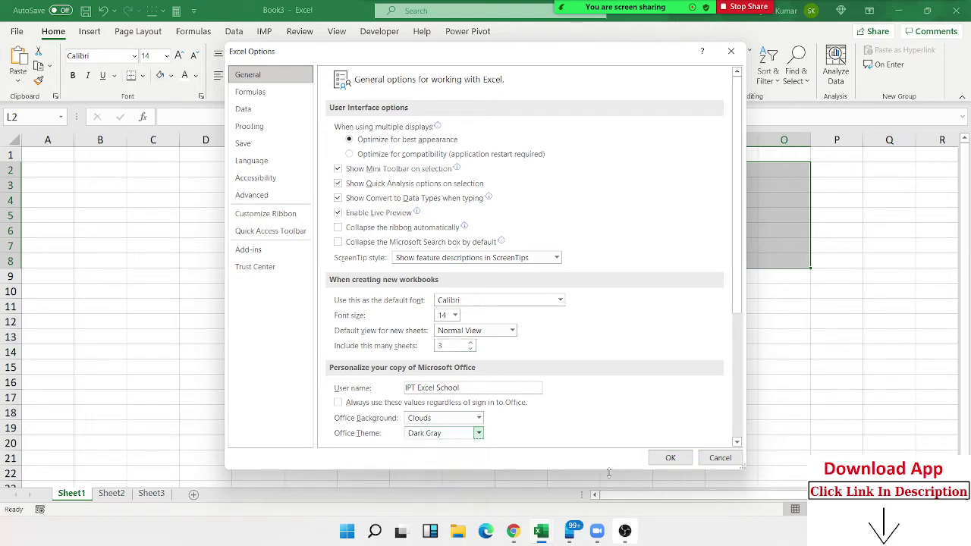
click(671, 458)
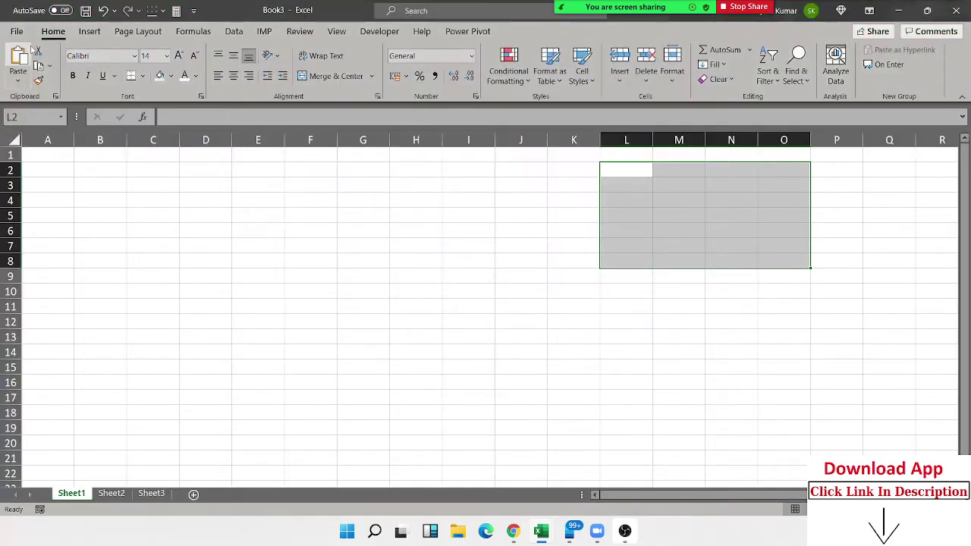
Reopen Excel Options and switch the Office Theme to Black.
click(26, 33)
click(41, 494)
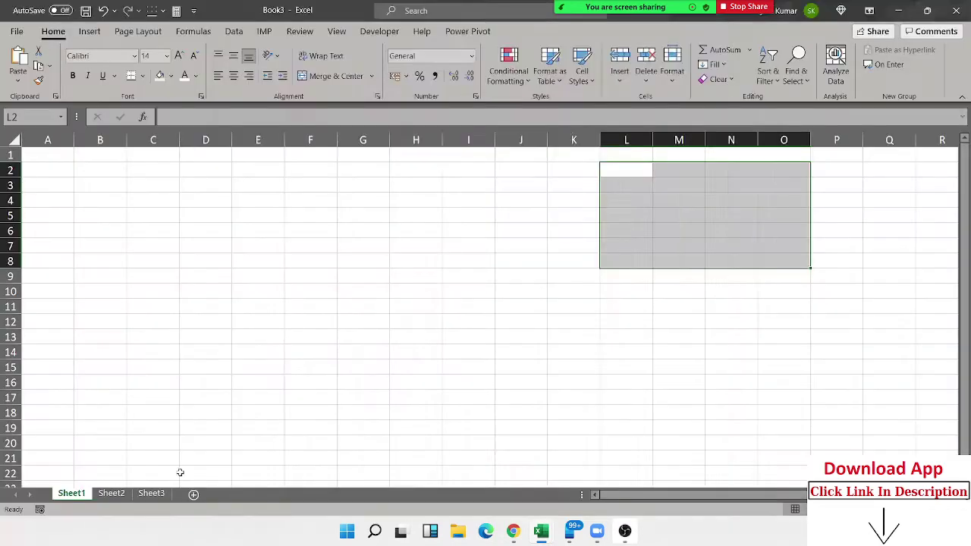
click(426, 433)
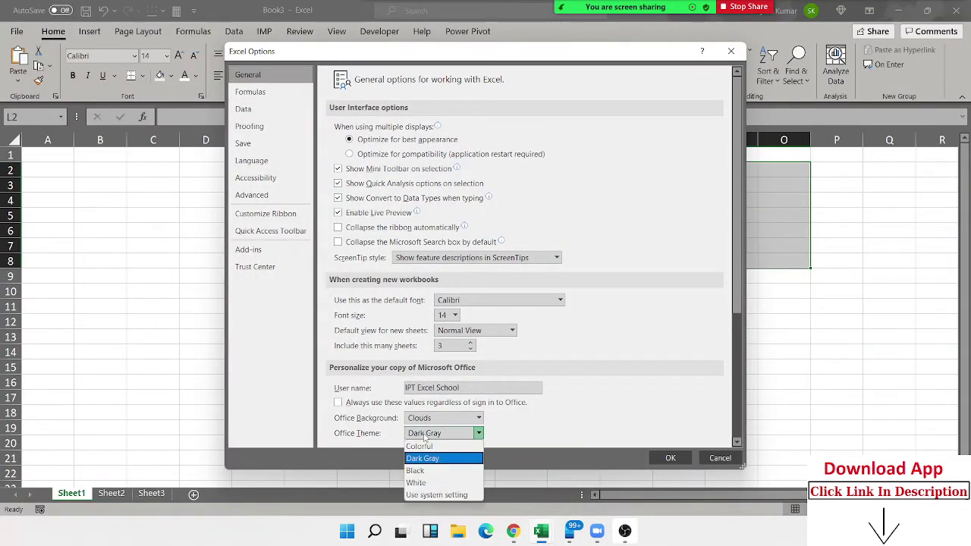
click(416, 471)
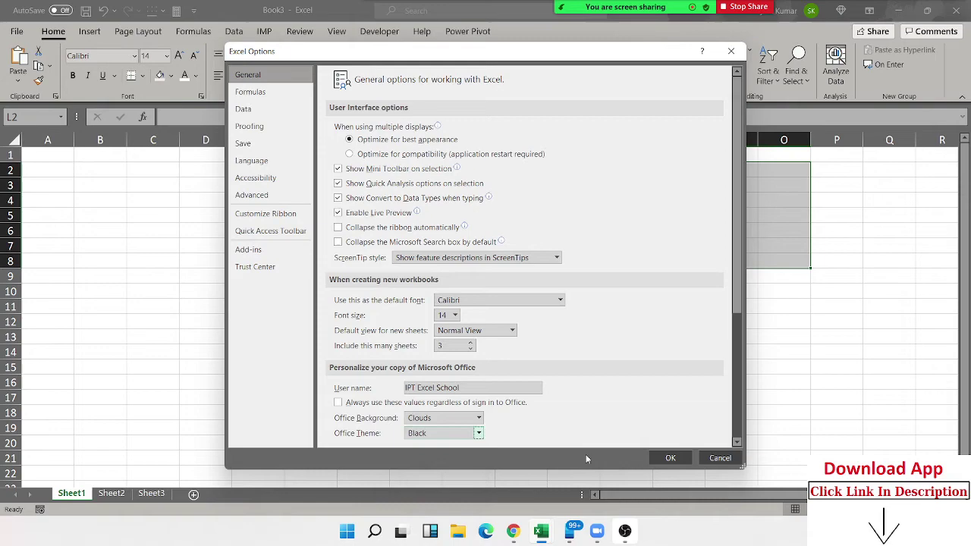
click(671, 458)
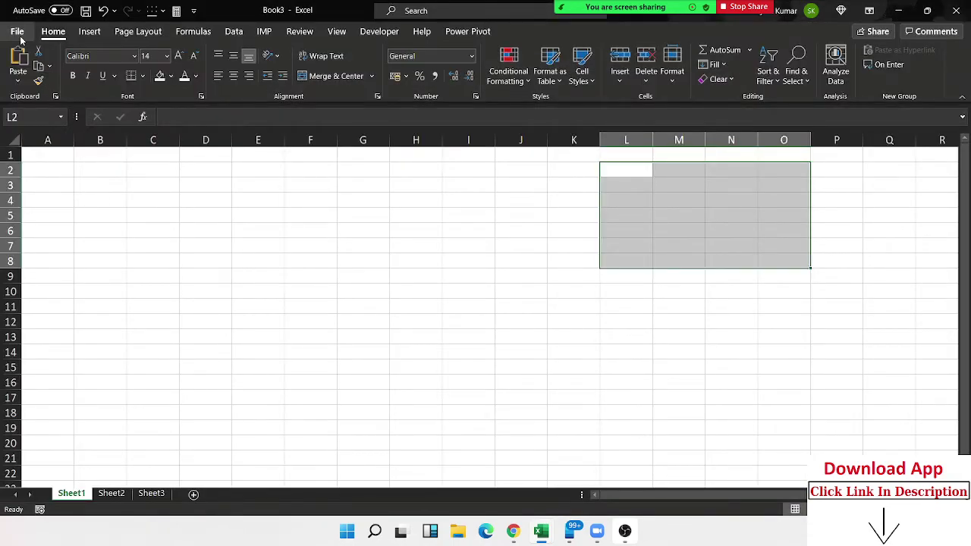
Restore the Colorful Office Theme and return to the File backstage.
click(16, 31)
click(42, 494)
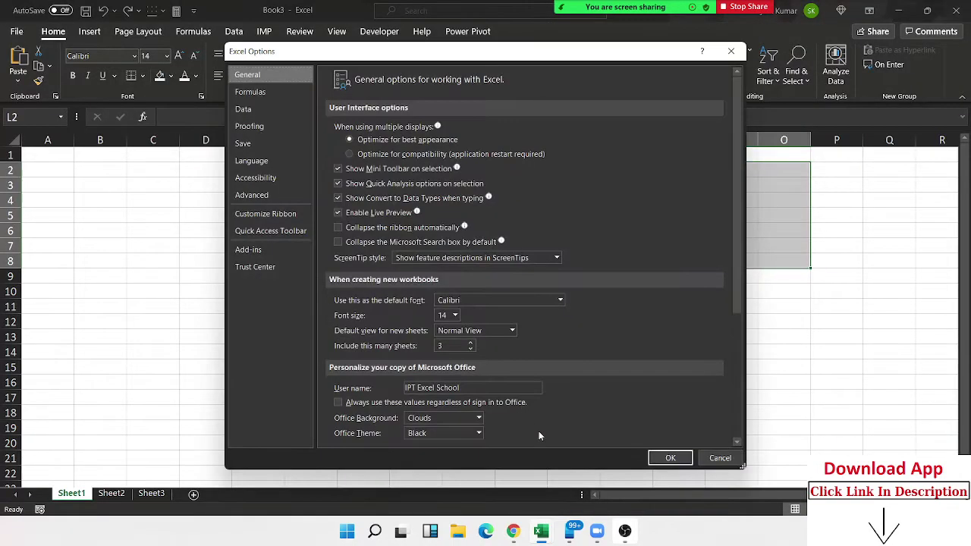
click(465, 435)
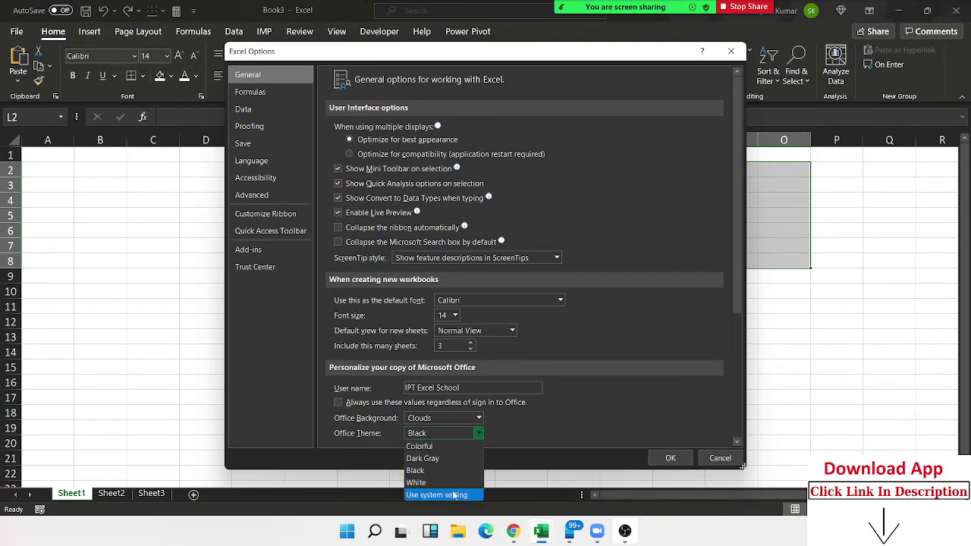
click(452, 449)
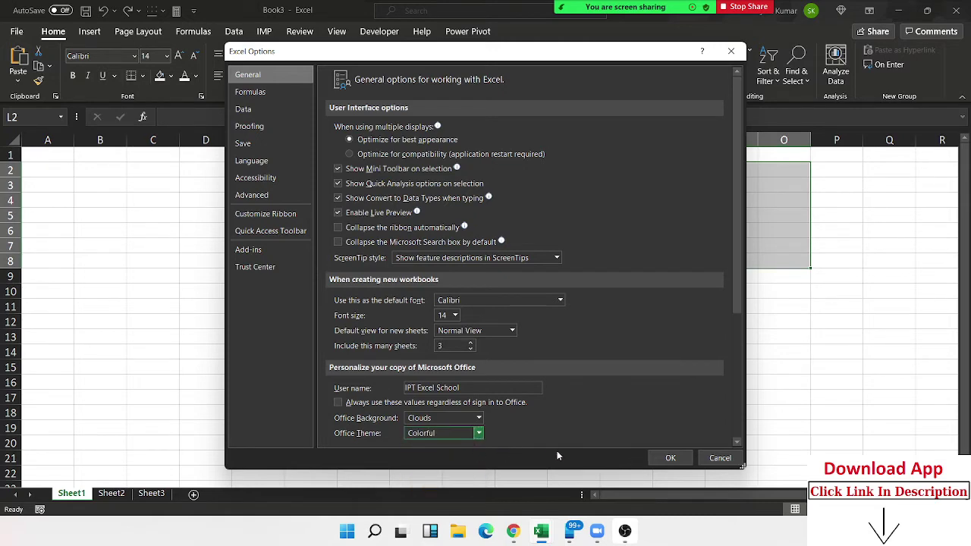
click(671, 458)
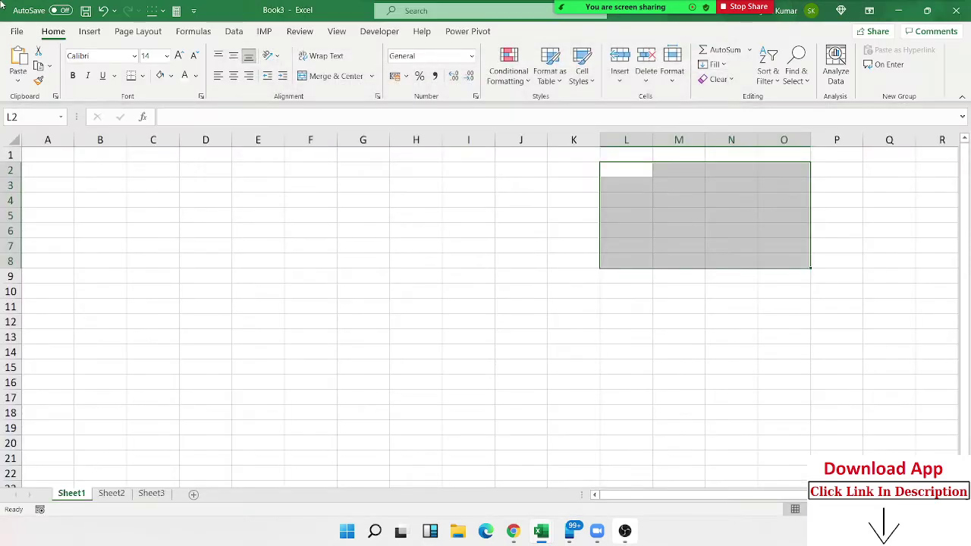
click(16, 31)
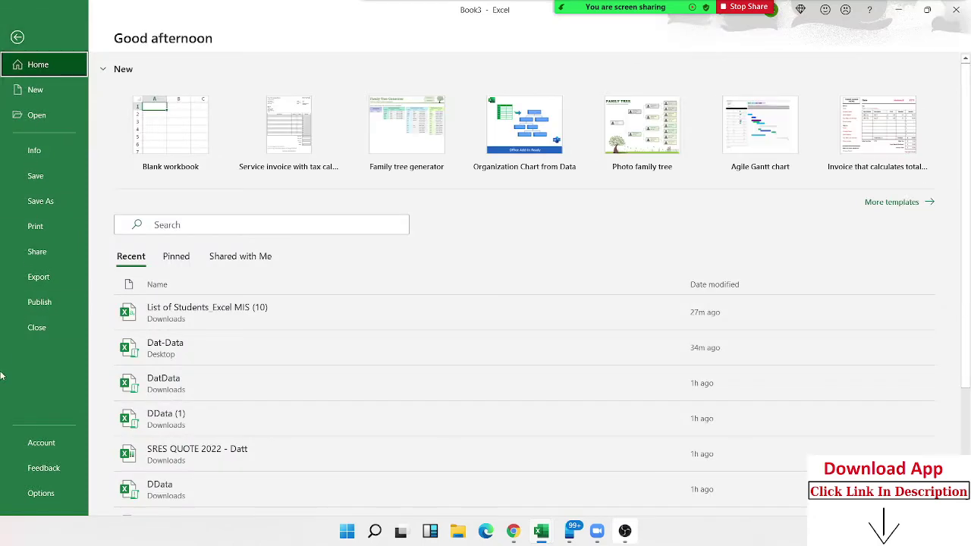
Tick R1C1 reference style on the Formulas options page and apply it with OK.
click(41, 493)
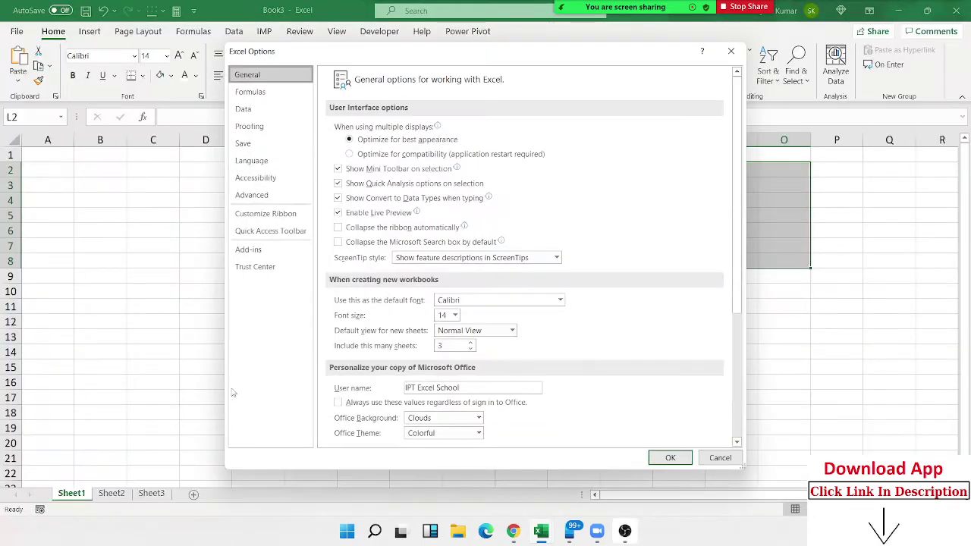
scroll(481, 405, down, 1)
scroll(482, 405, down, 4)
scroll(481, 405, up, 1)
scroll(481, 405, up, 4)
click(250, 91)
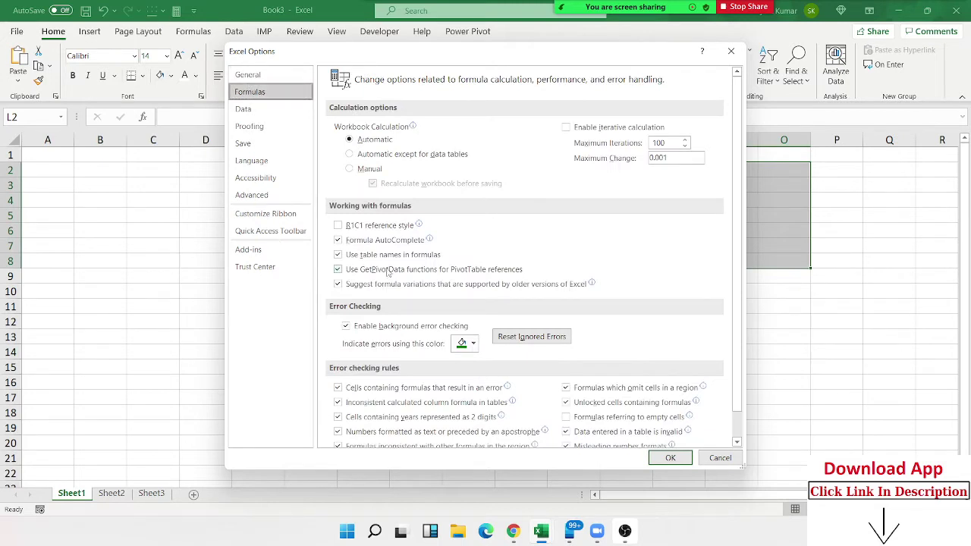
mouse_move(383, 224)
click(338, 226)
click(671, 458)
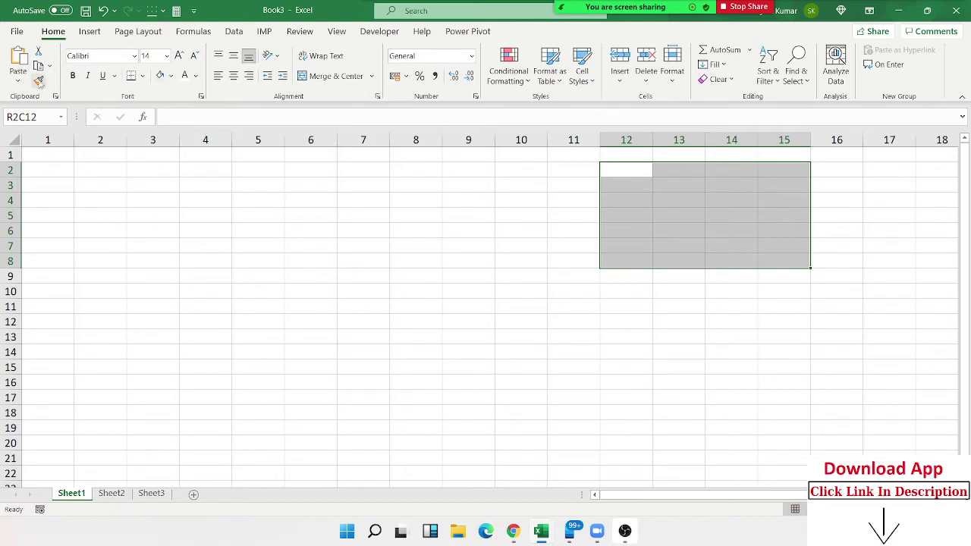
Untick R1C1 reference style on the Formulas page, apply it, and select cells E6:E7.
click(18, 32)
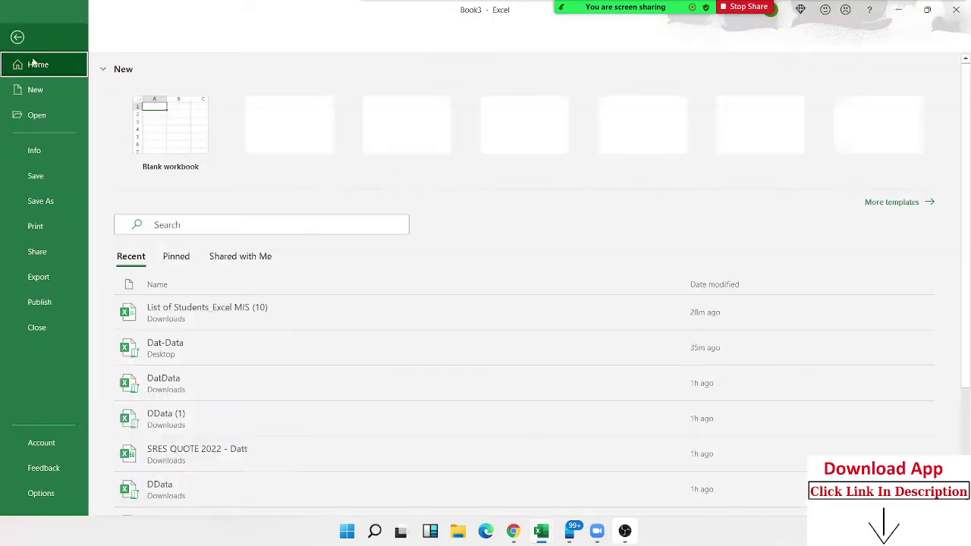
click(74, 495)
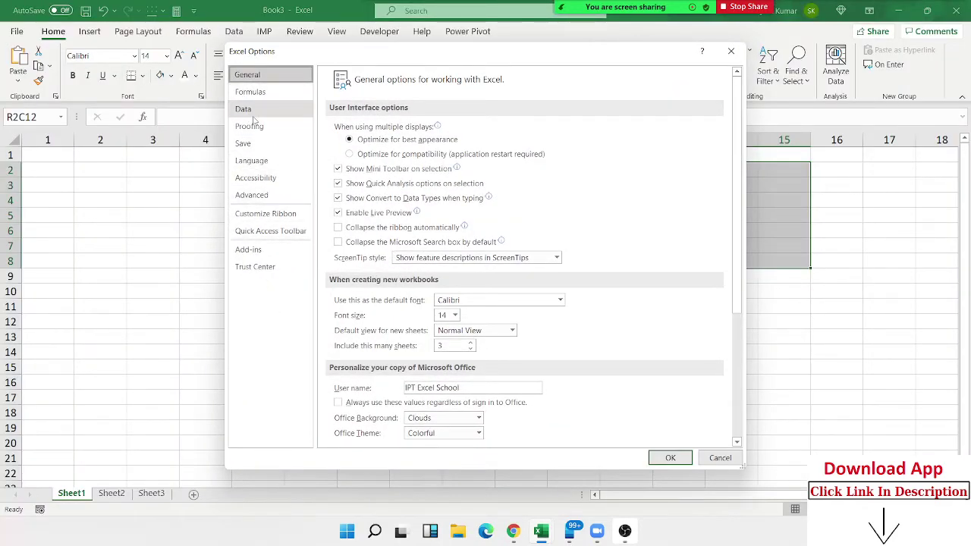
click(255, 92)
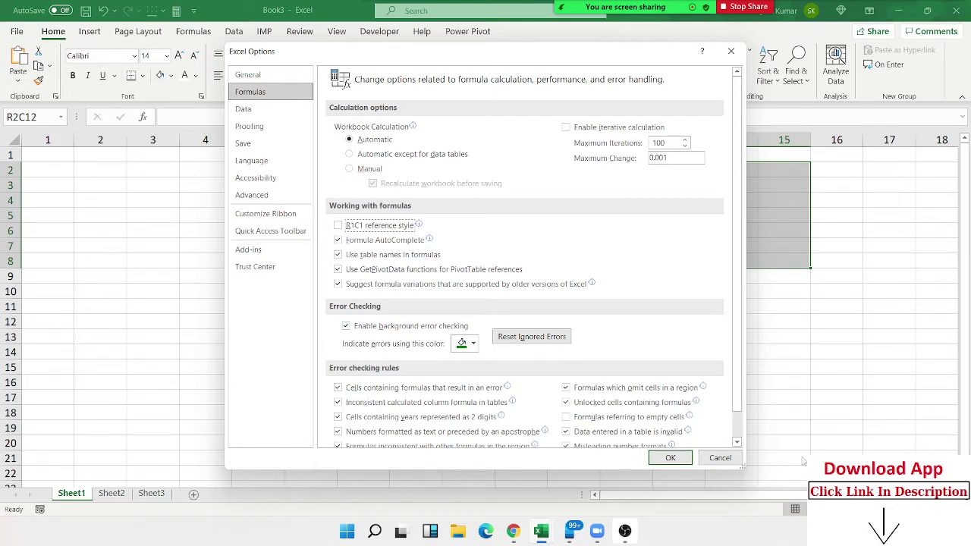
click(671, 458)
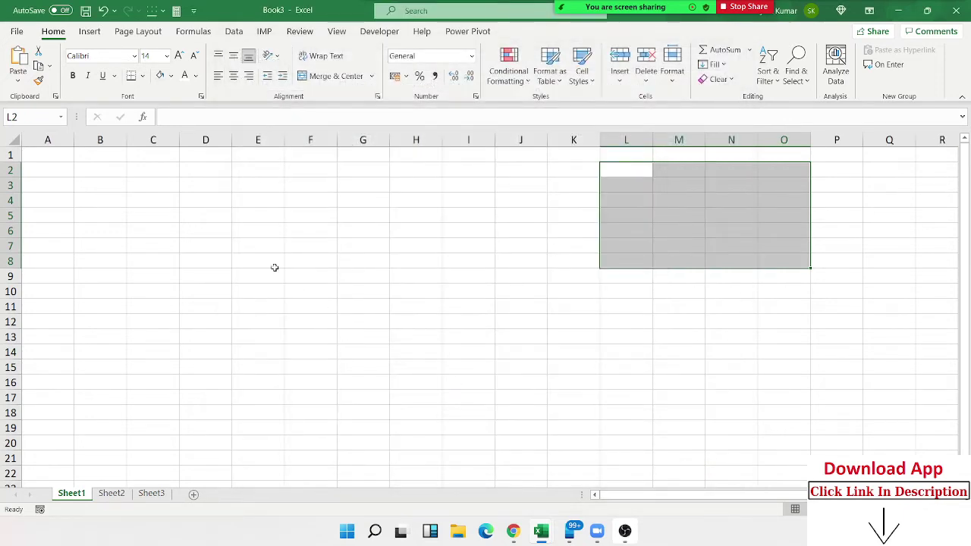
drag(251, 241, 252, 235)
Enter '12548 as text in cell E7.
text(')
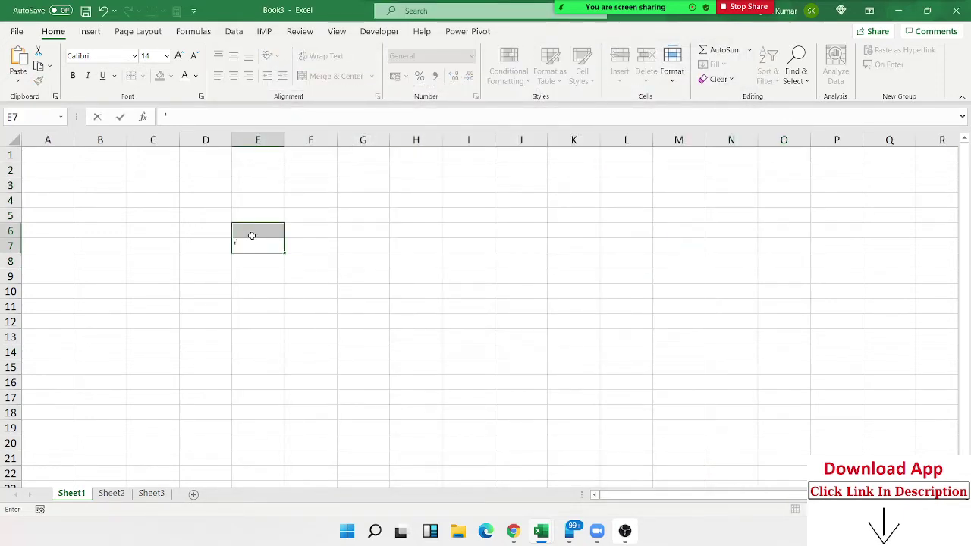
key(Escape)
key(Down)
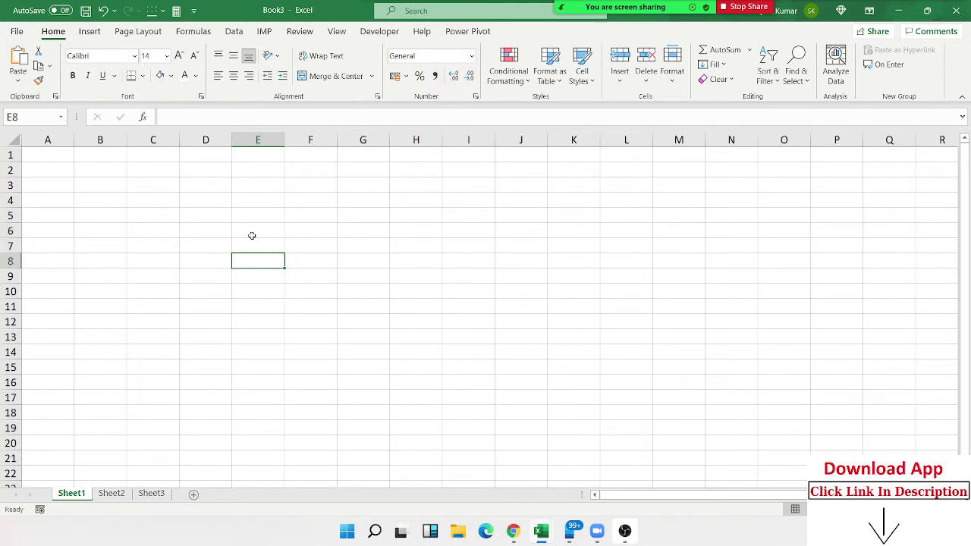
key(Up)
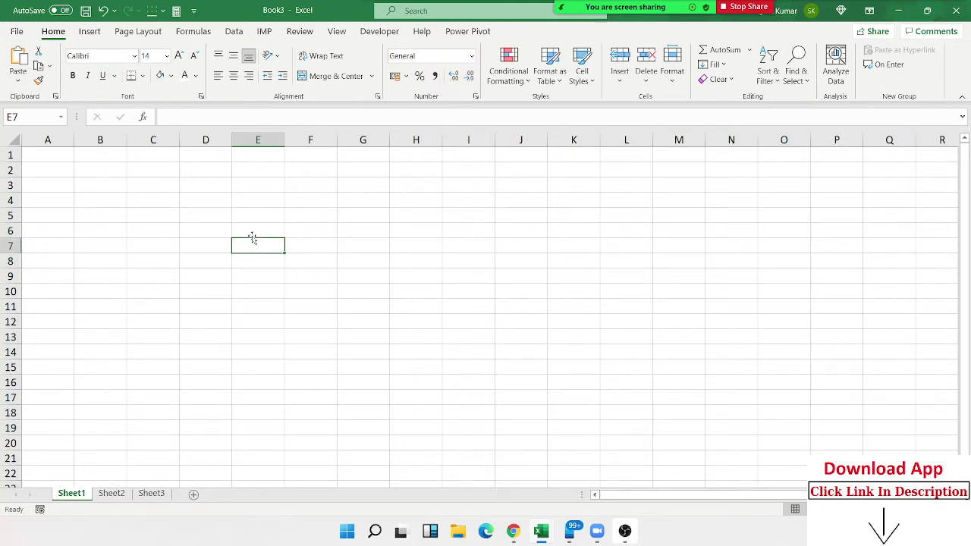
text(')
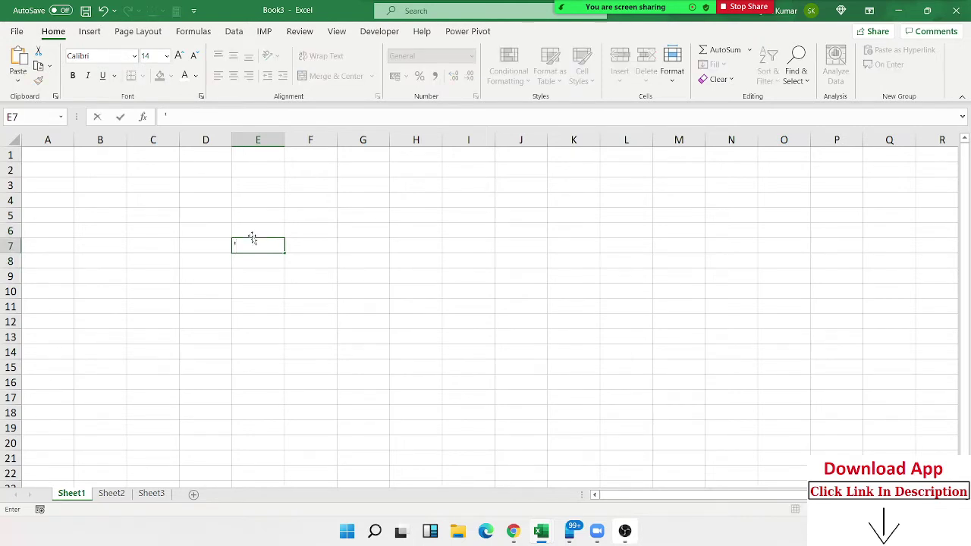
text(12548)
key(Return)
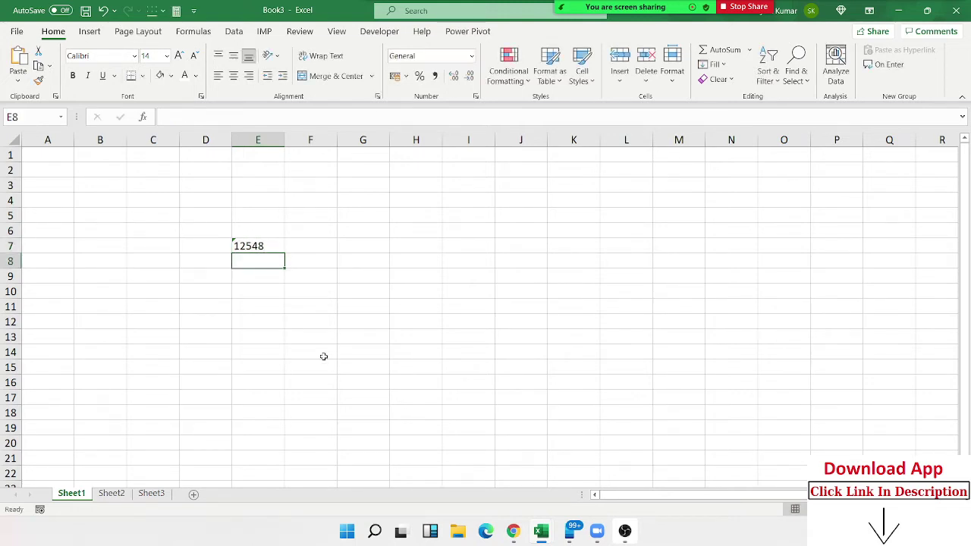
Select E7 and open its number-stored-as-text error options.
scroll(372, 288, up, 4)
scroll(373, 288, up, 1)
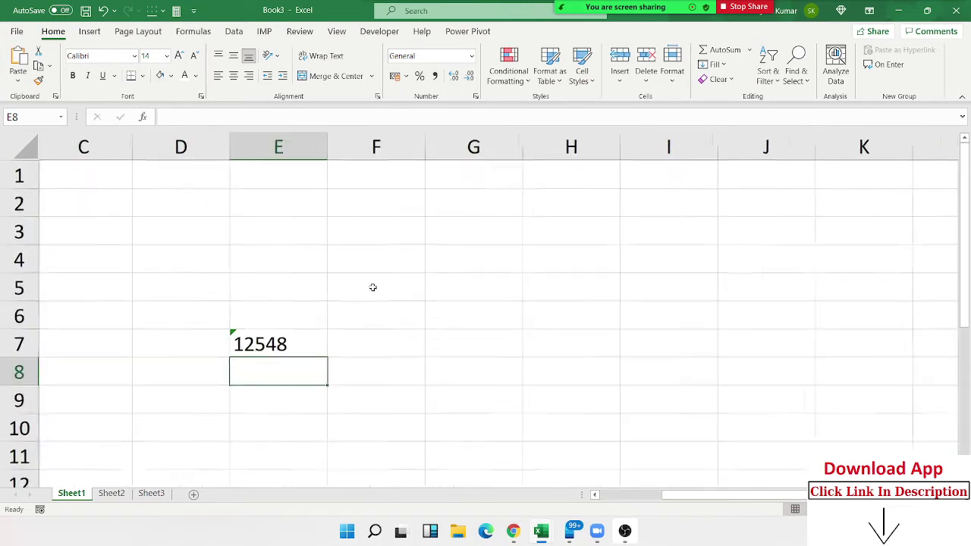
scroll(373, 288, up, 1)
click(253, 342)
click(223, 342)
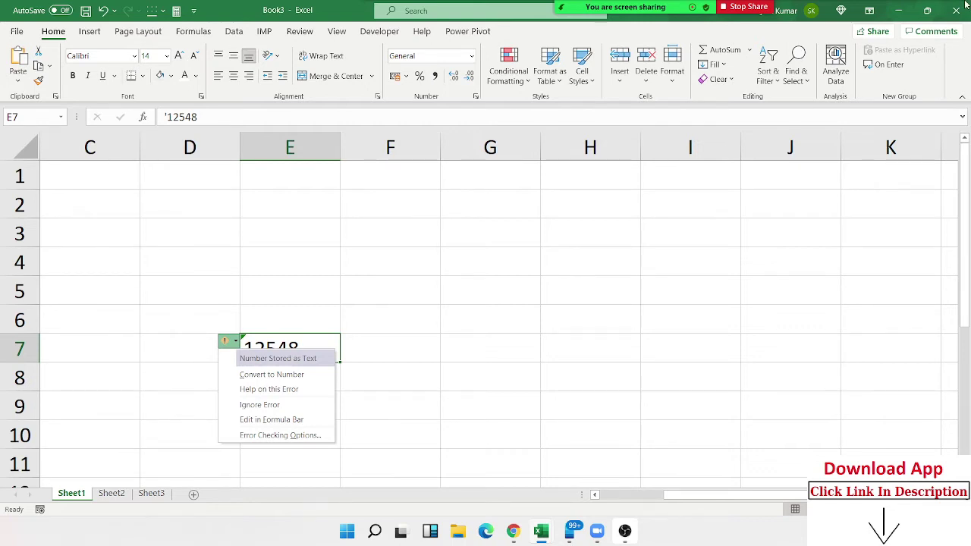
Choose Ignore Error for the number-stored-as-text warning on E7.
click(791, 6)
mouse_move(740, 8)
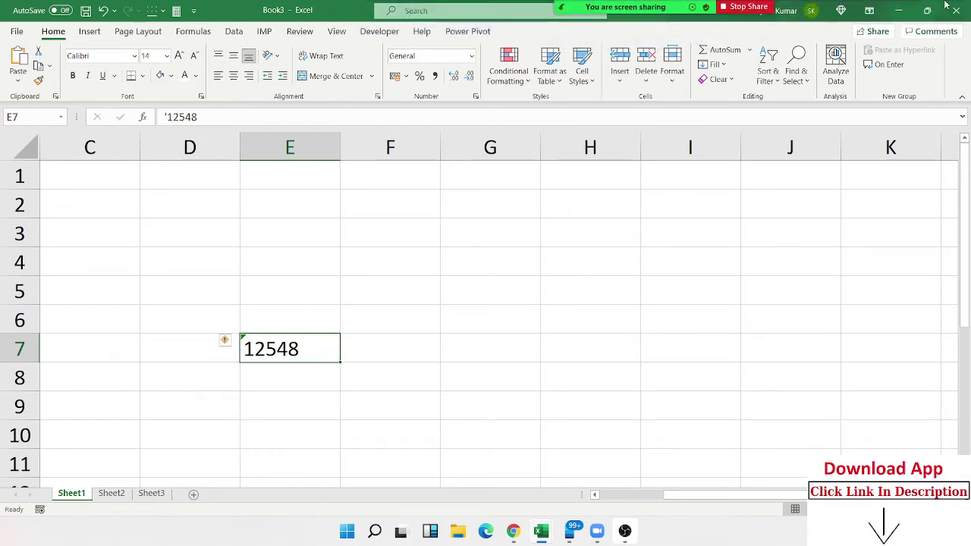
click(285, 281)
click(250, 355)
click(226, 341)
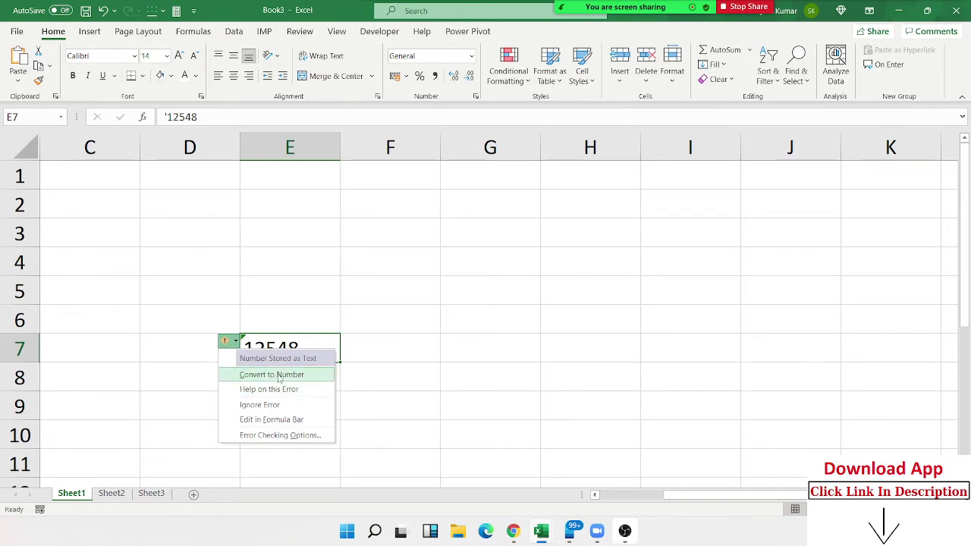
click(278, 407)
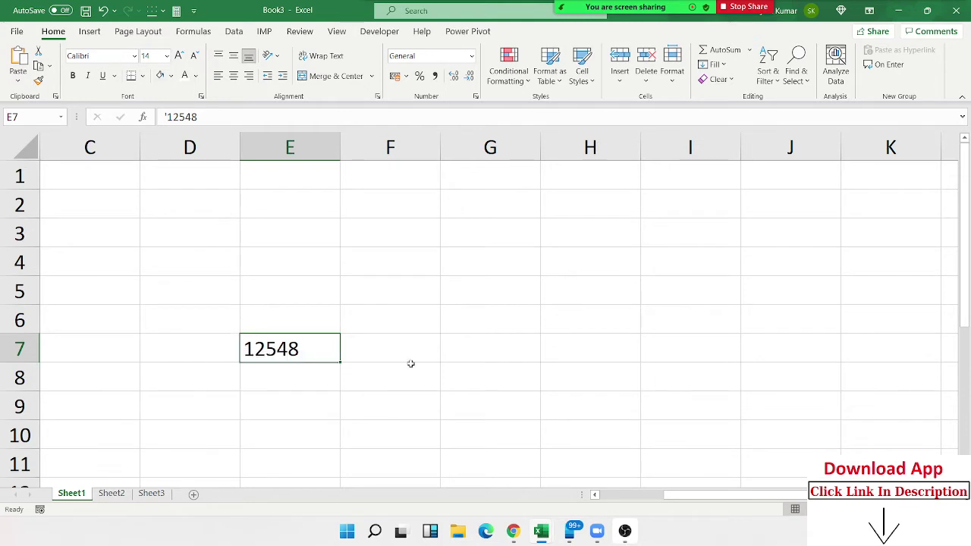
Enter '16546 as text in cell F6.
click(384, 303)
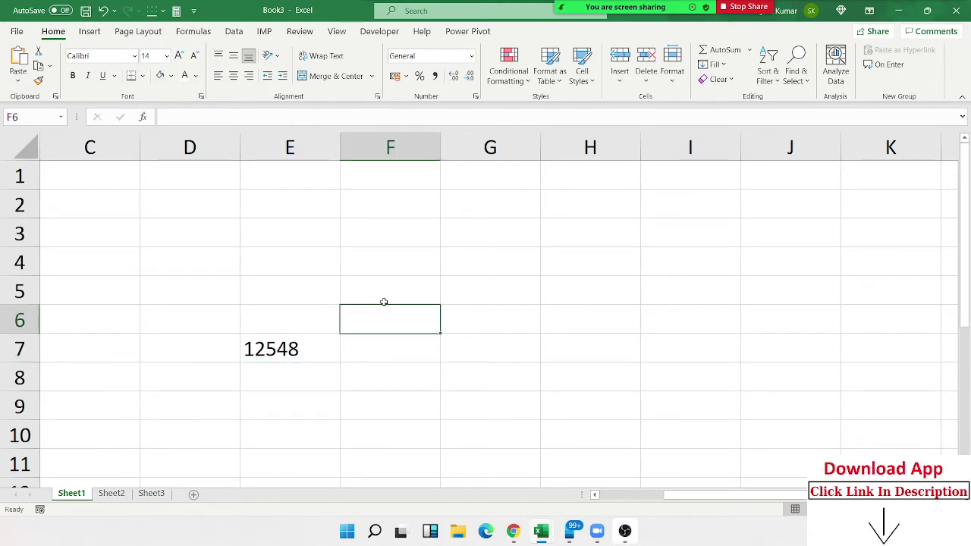
text('16546)
key(Return)
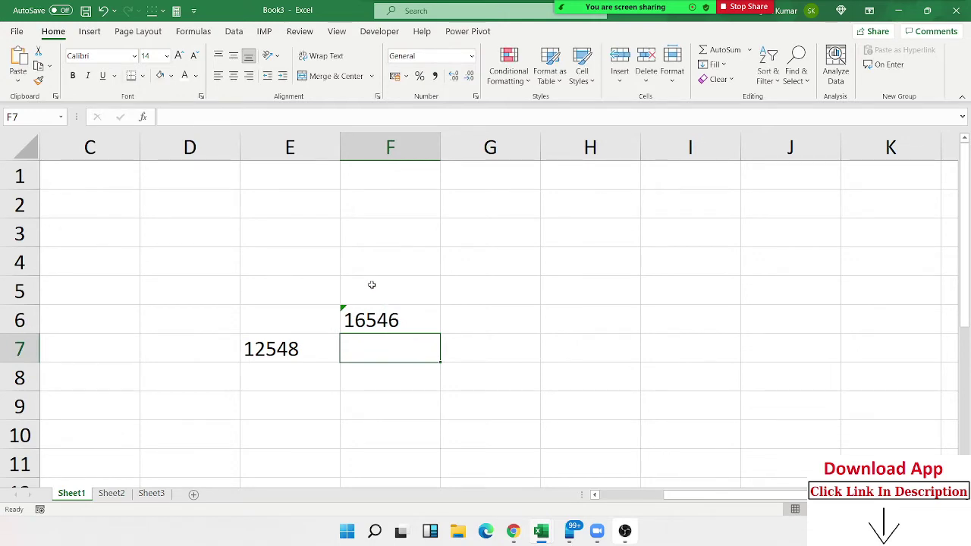
Open Excel Options on the Formulas page.
click(17, 31)
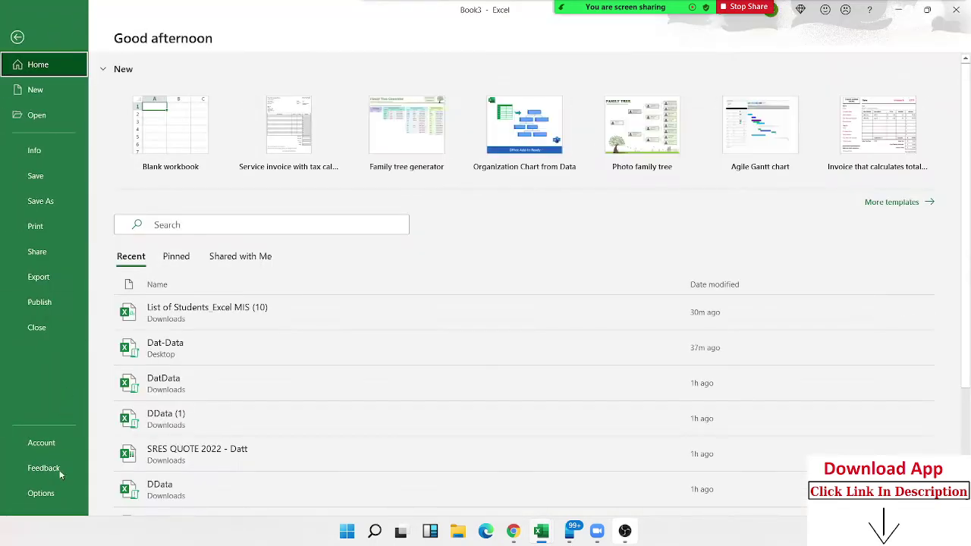
click(56, 494)
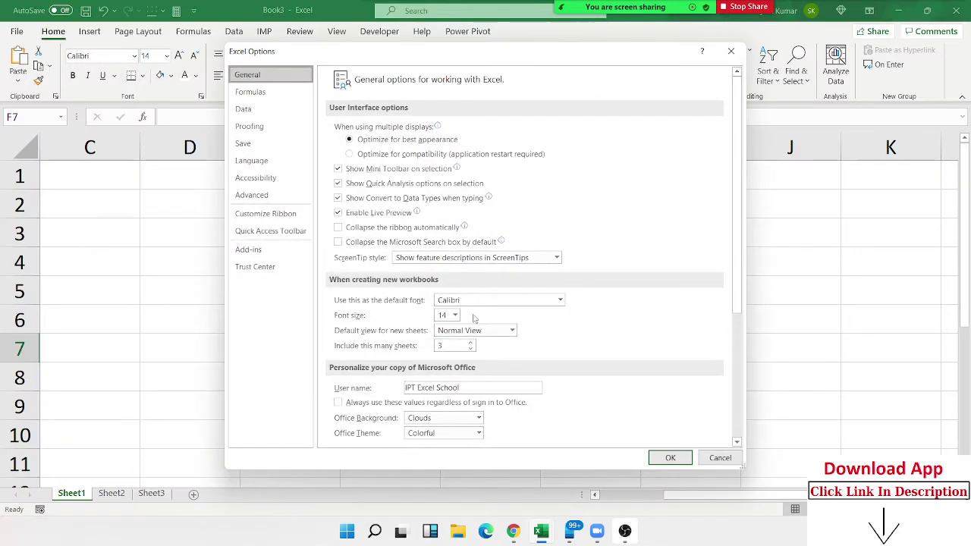
click(250, 92)
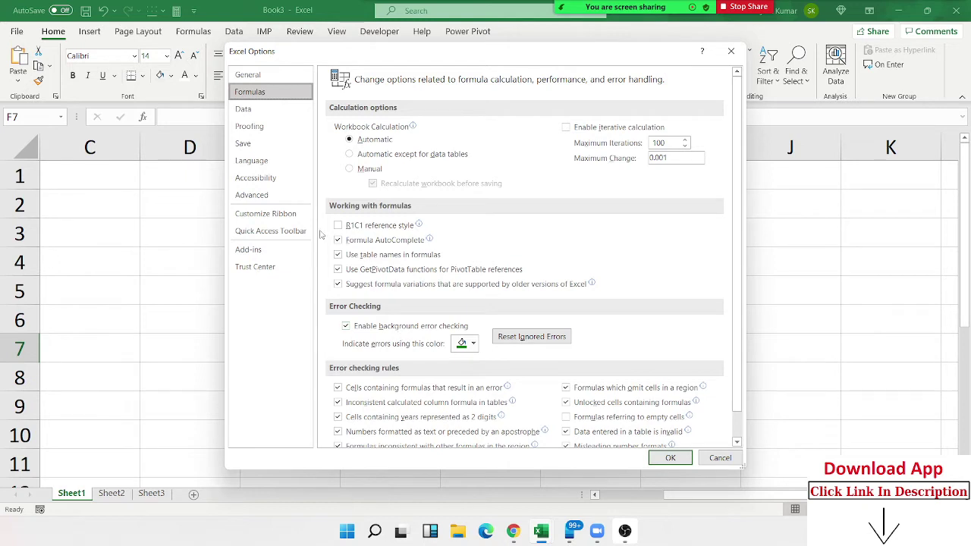
Check the meeting participant list and close it again.
mouse_move(446, 6)
click(552, 25)
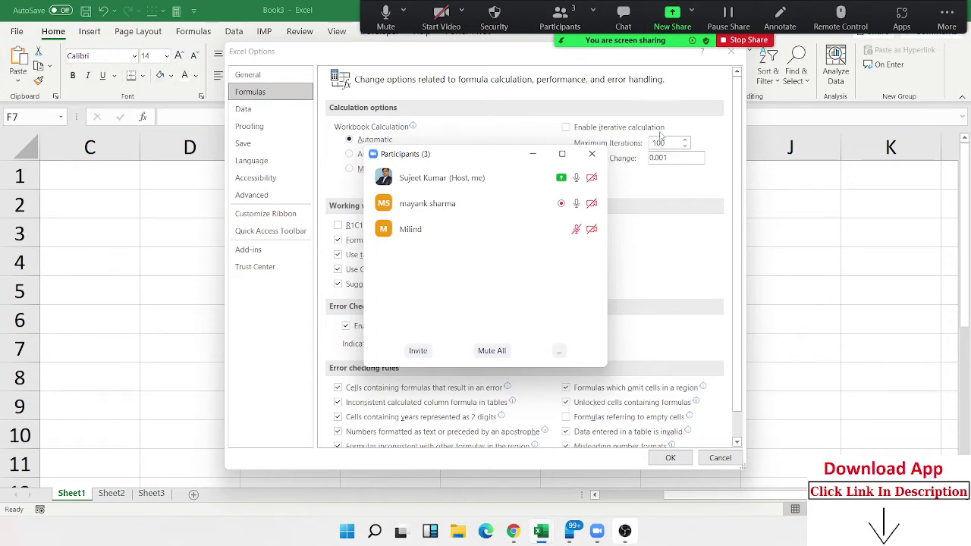
click(592, 154)
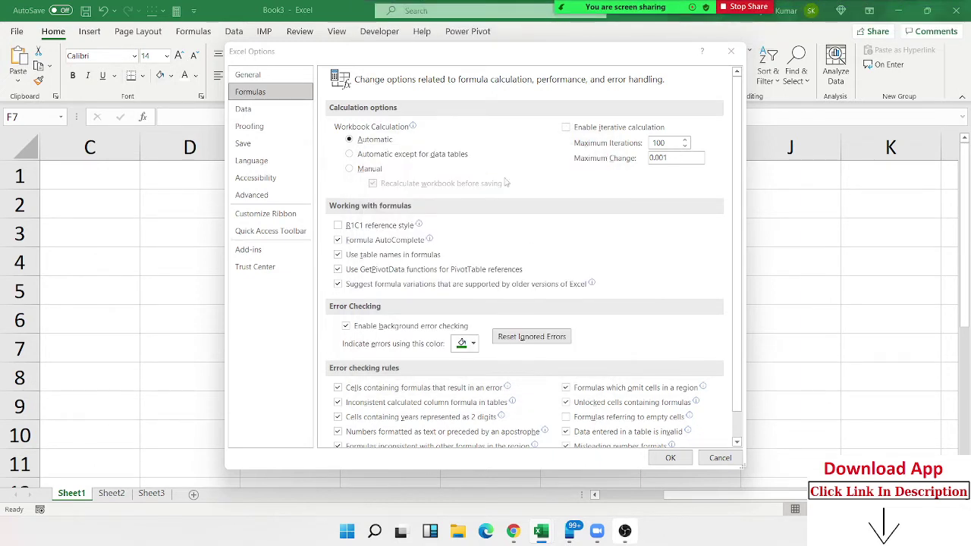
Switch background error checking off and back on, moving the Options window aside to see cells.
click(369, 333)
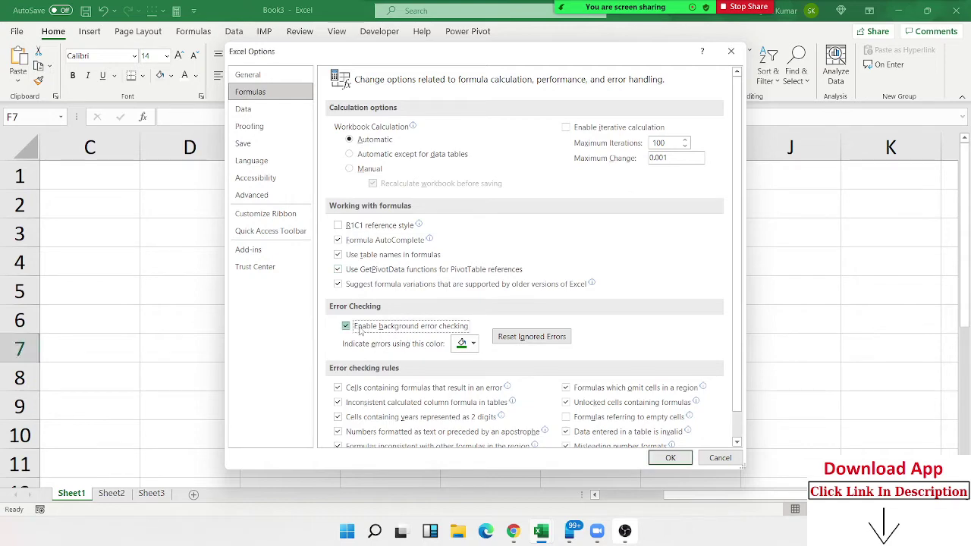
click(370, 332)
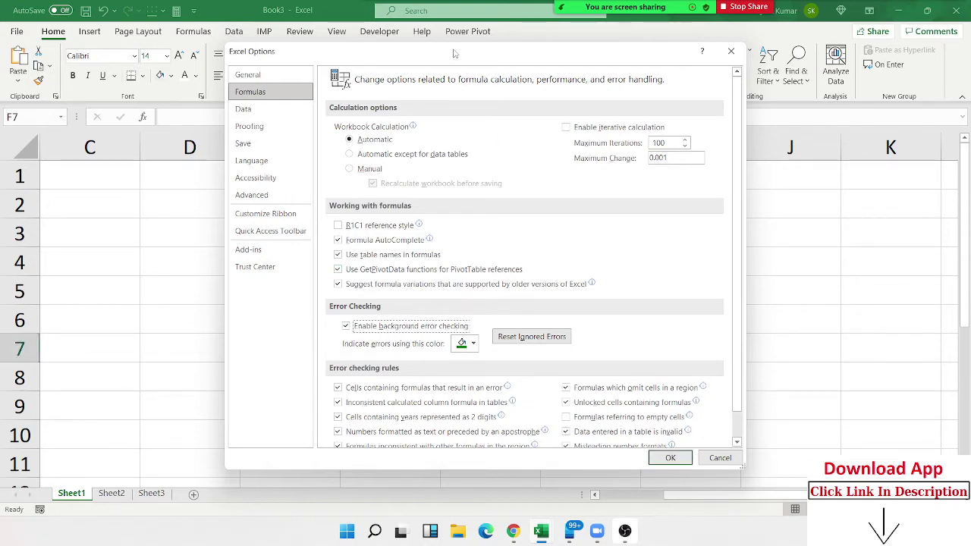
mouse_move(459, 53)
mouse_down()
mouse_move(643, 101)
mouse_move(586, 69)
mouse_up()
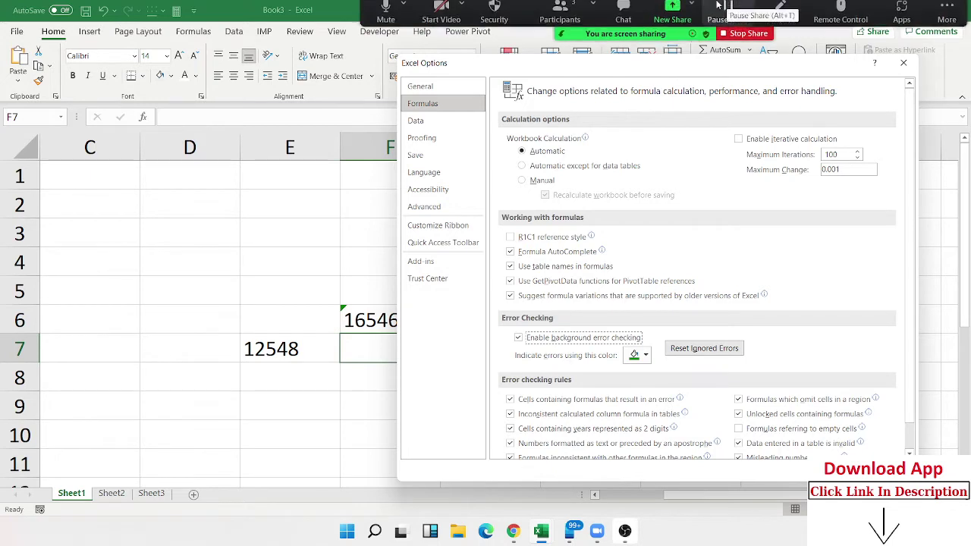
click(565, 21)
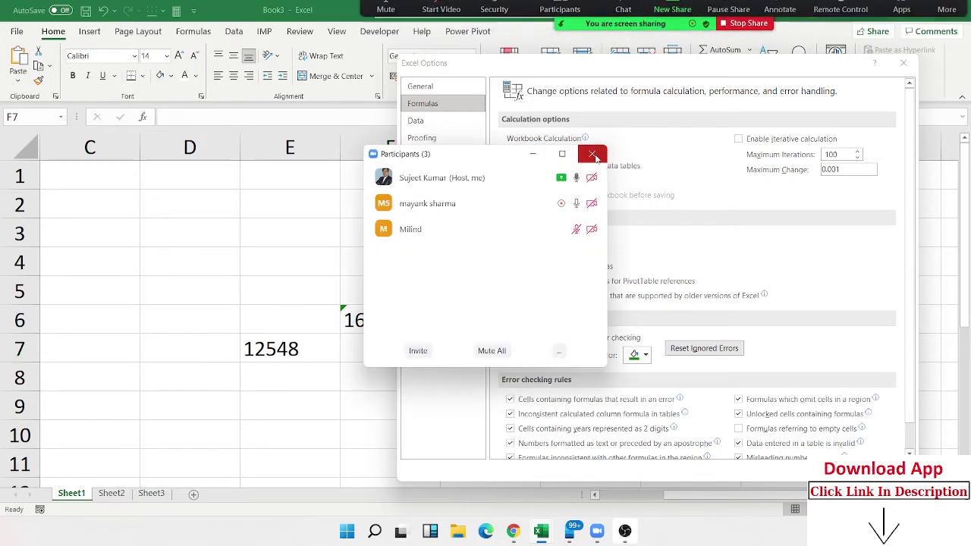
click(592, 154)
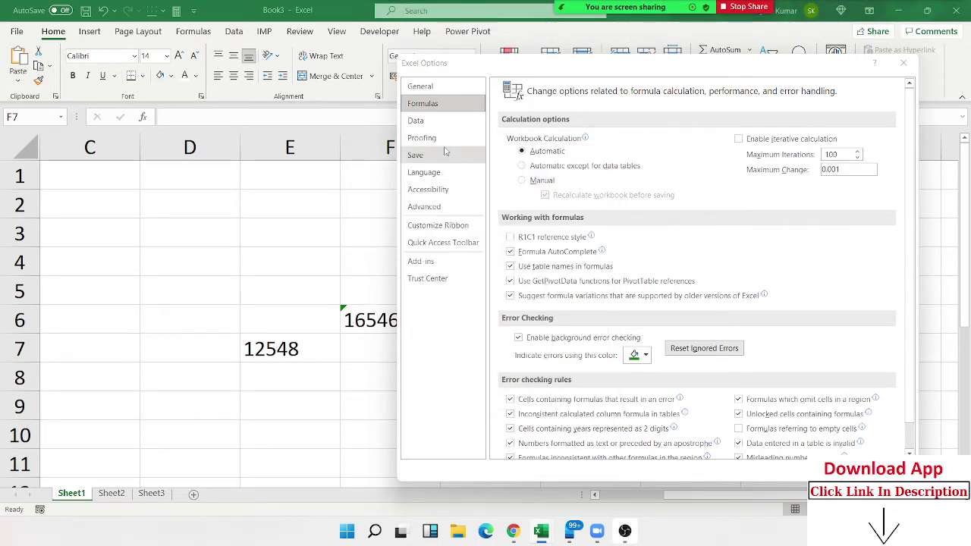
Look over the Data and Proofing settings, then close Excel Options.
click(435, 123)
click(438, 137)
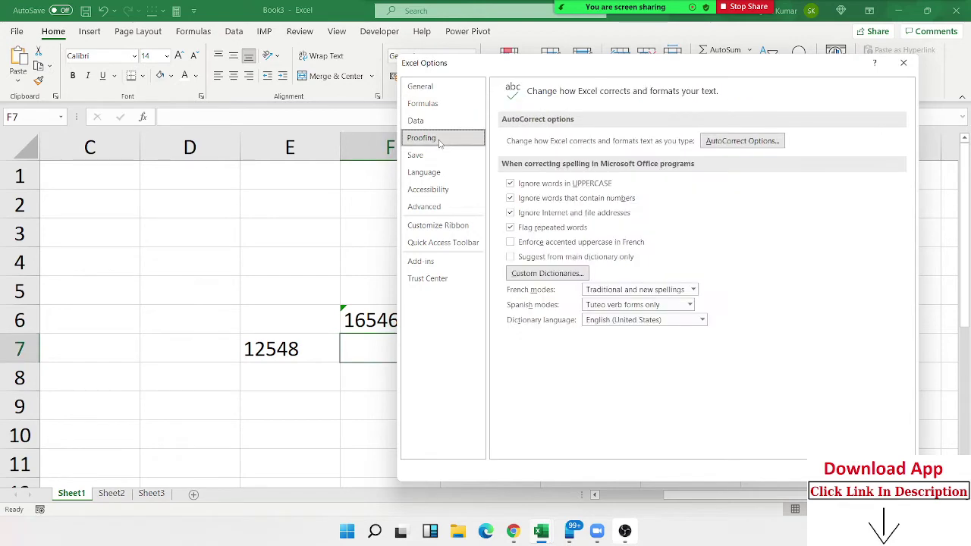
key(Escape)
Enter DS, MS and DL in D3:D5, expanding to Daily Sales Report, Monthly Sales Report, New Delhi.
click(206, 221)
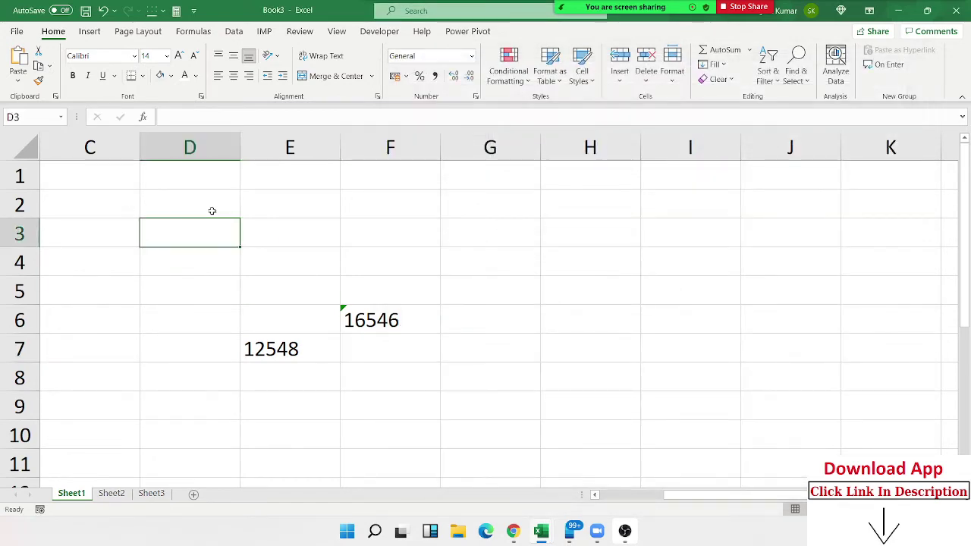
text(DS)
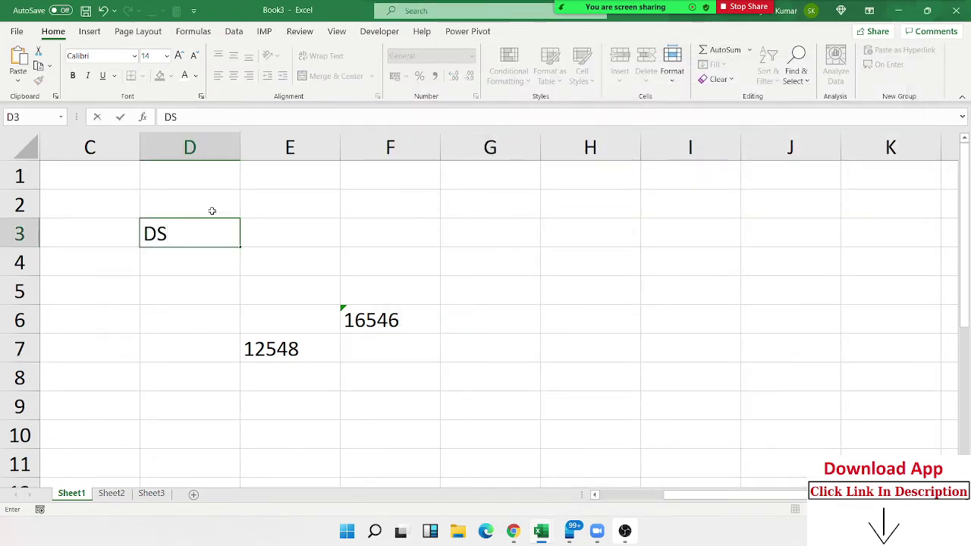
key(Return)
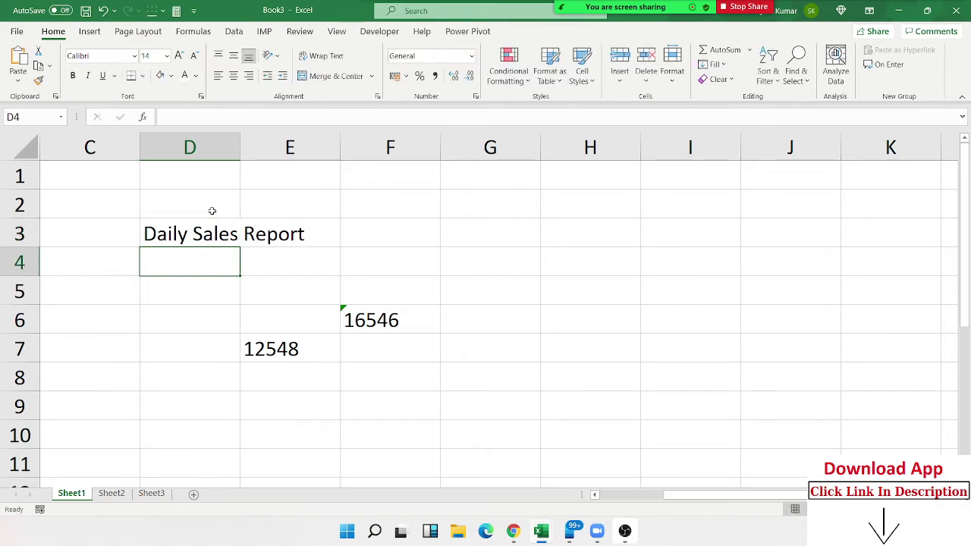
text(MS)
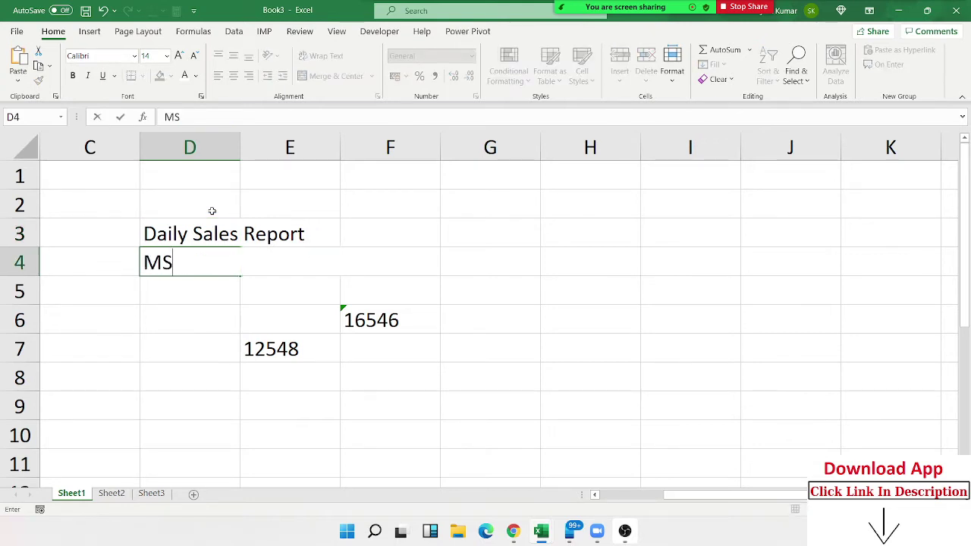
key(Return)
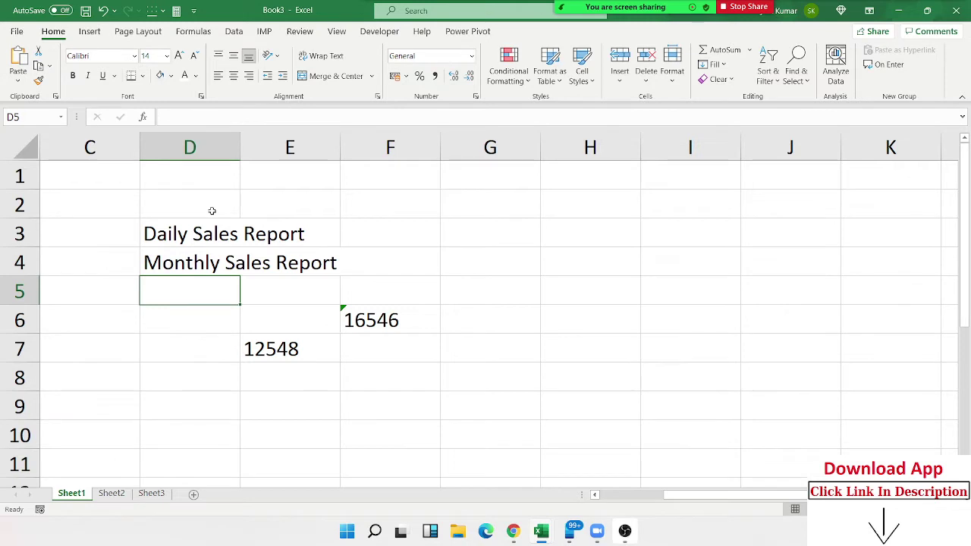
text(DL)
key(Return)
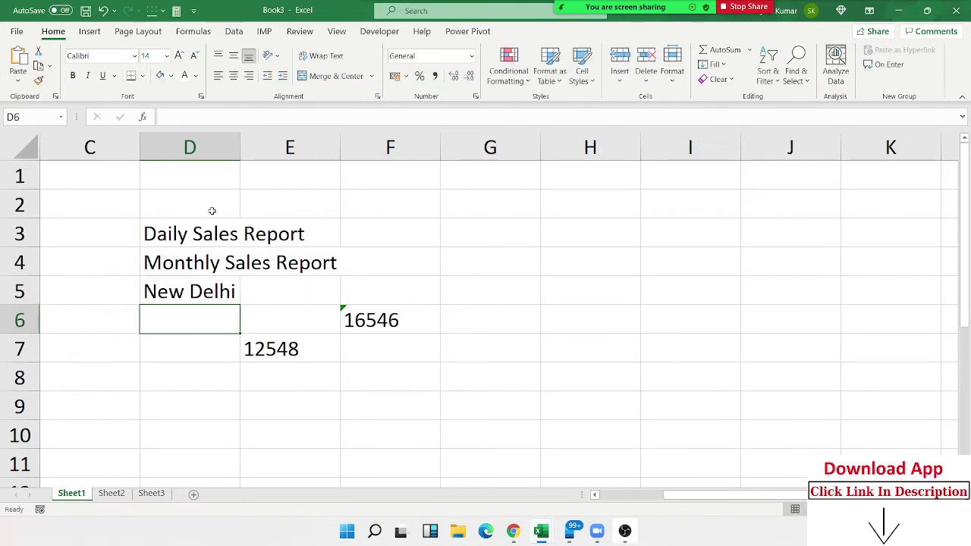
Select G3 and open Excel Options from the File view.
click(484, 242)
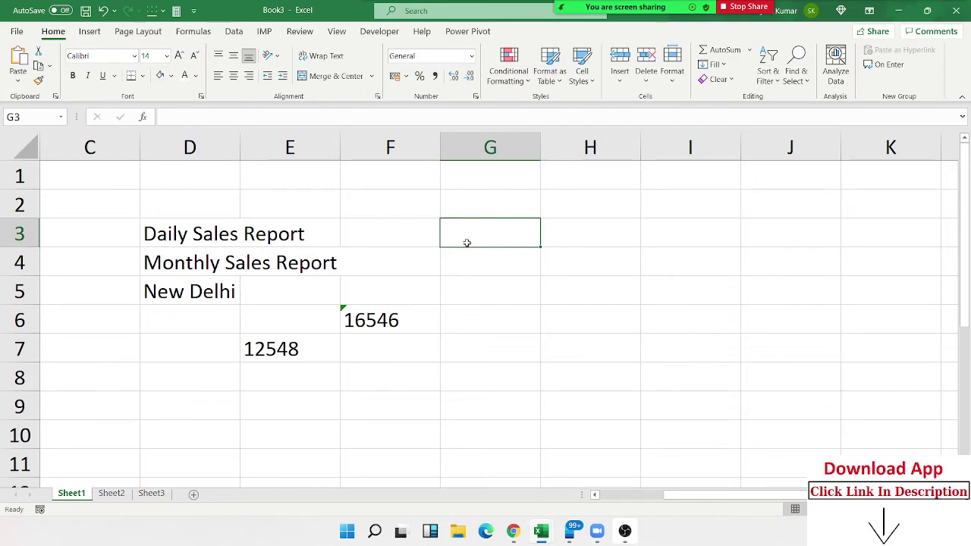
click(25, 33)
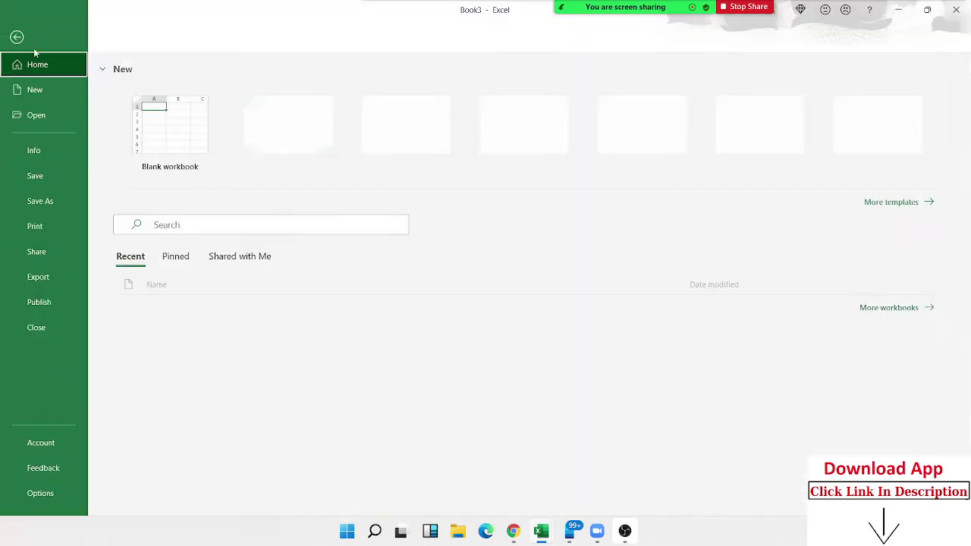
click(56, 495)
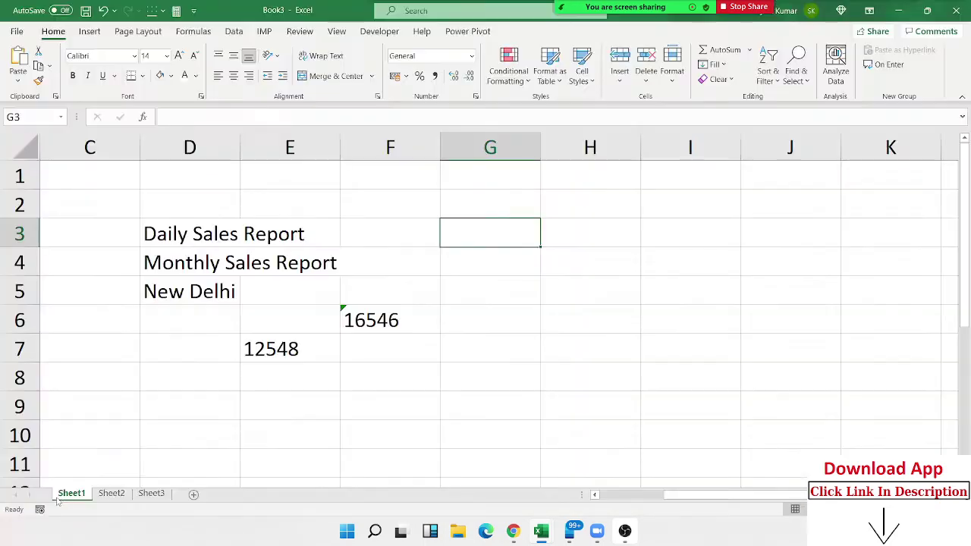
Under Proofing, add an AutoCorrect entry replacing MZ with Muzaffarpur, then OK both dialogs.
click(250, 126)
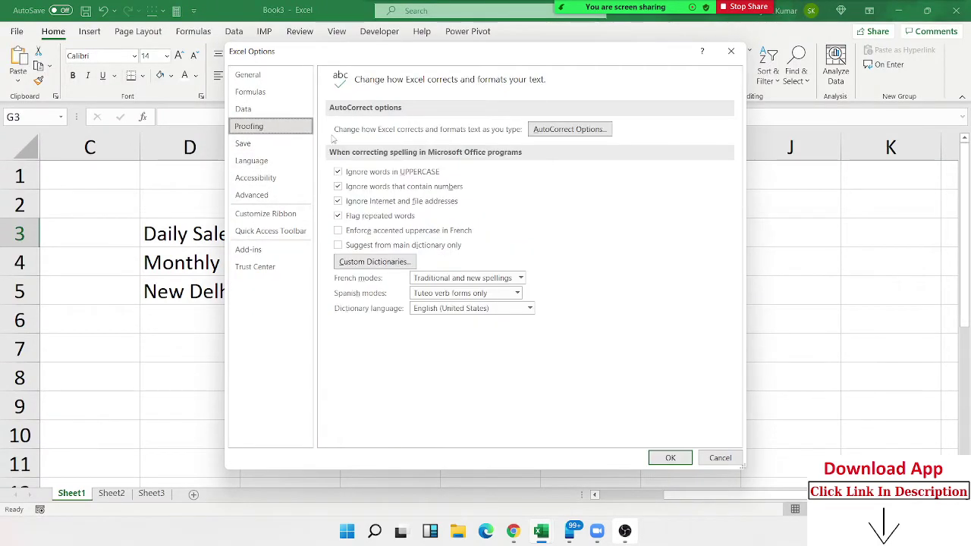
click(583, 135)
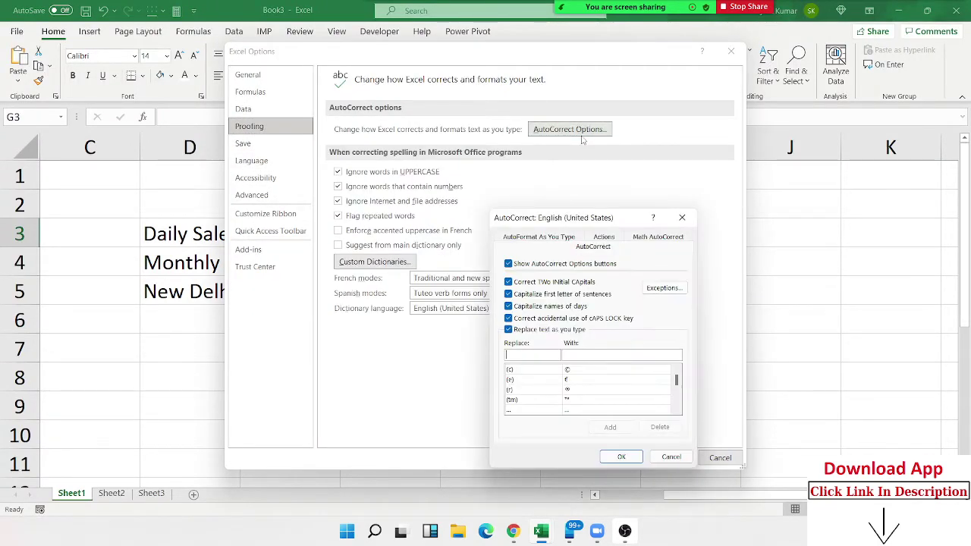
mouse_move(672, 217)
mouse_down()
mouse_move(538, 216)
mouse_move(444, 129)
mouse_up()
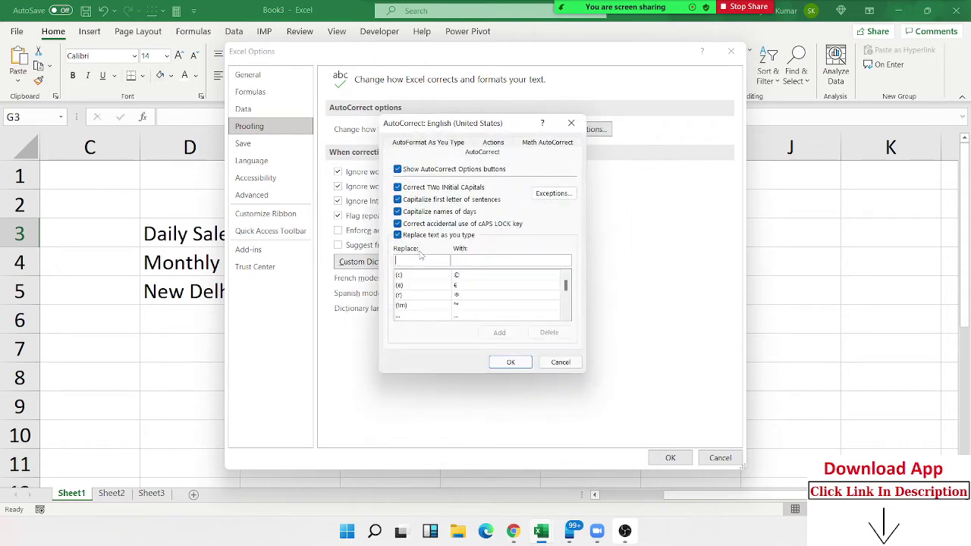
click(430, 261)
text(MZ)
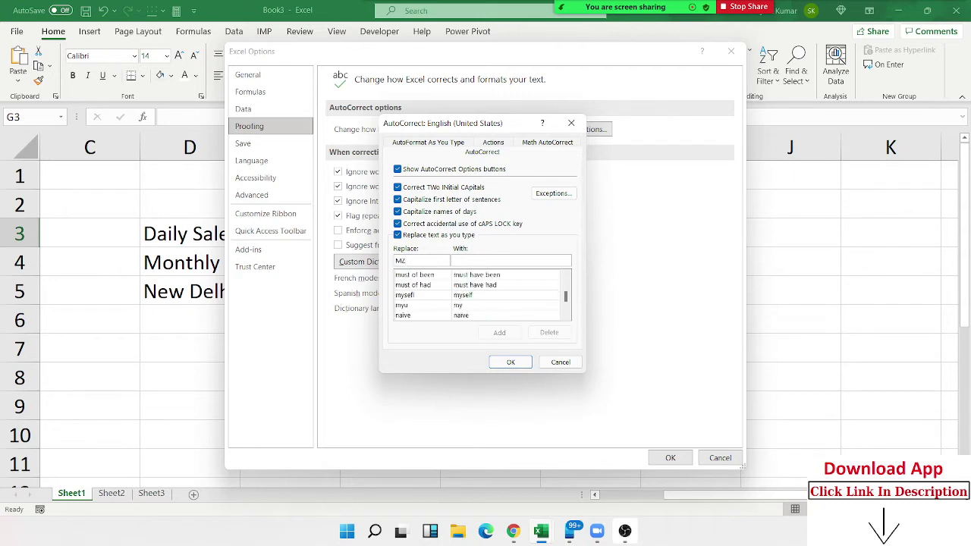
click(478, 261)
text(Muzaffarpur)
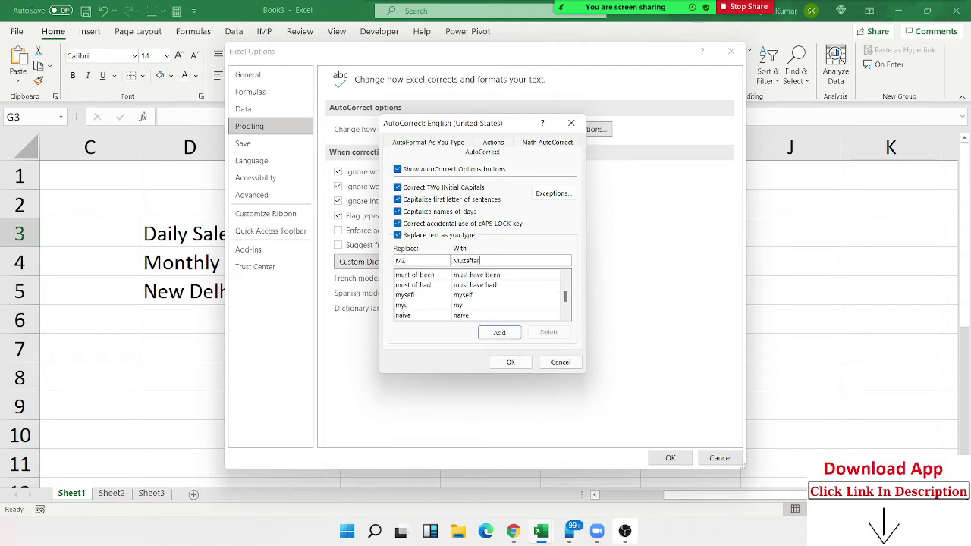
click(499, 332)
click(511, 362)
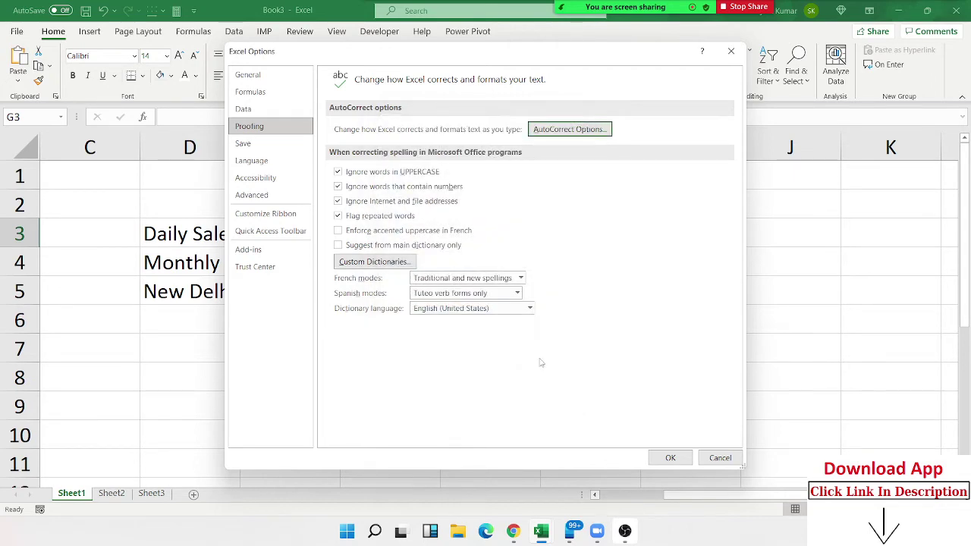
click(671, 457)
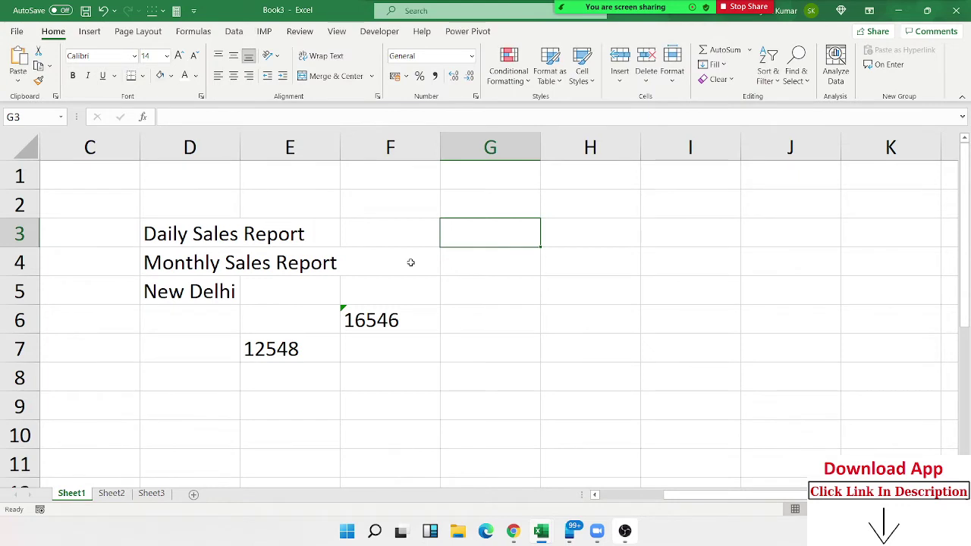
Type MZ in G3 so it expands to Muzaffarpur, and enter Muzaffarpur in C8.
text(MZ)
key(Return)
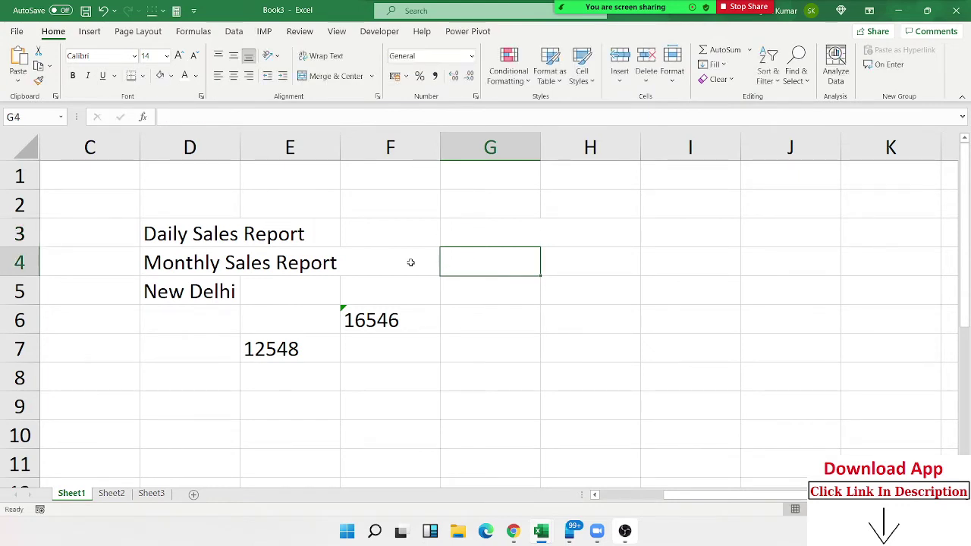
click(122, 366)
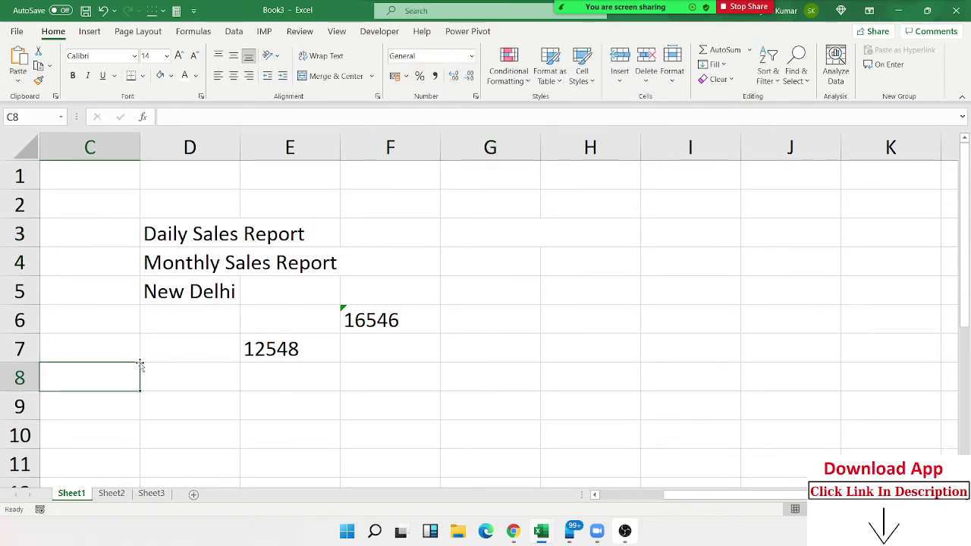
text(M)
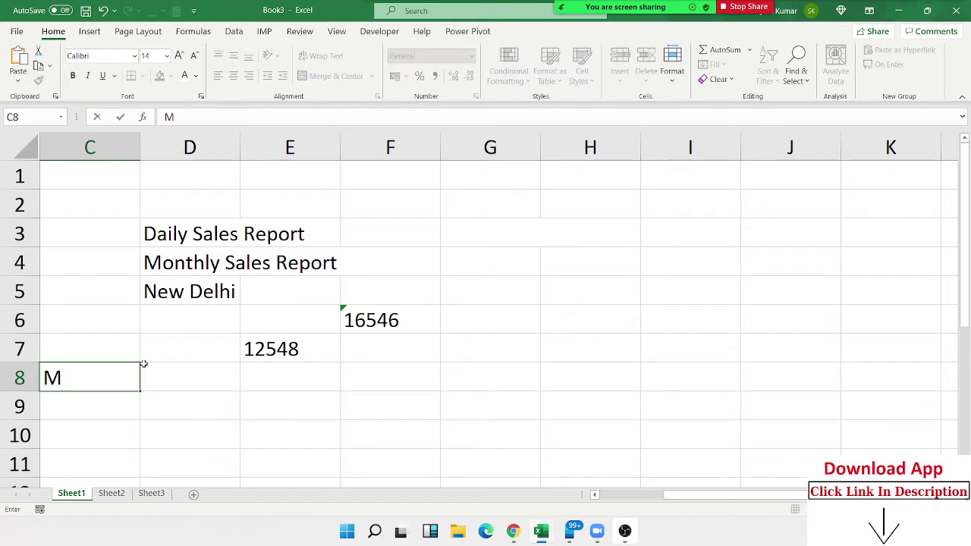
text(uzaffarpur)
key(Return)
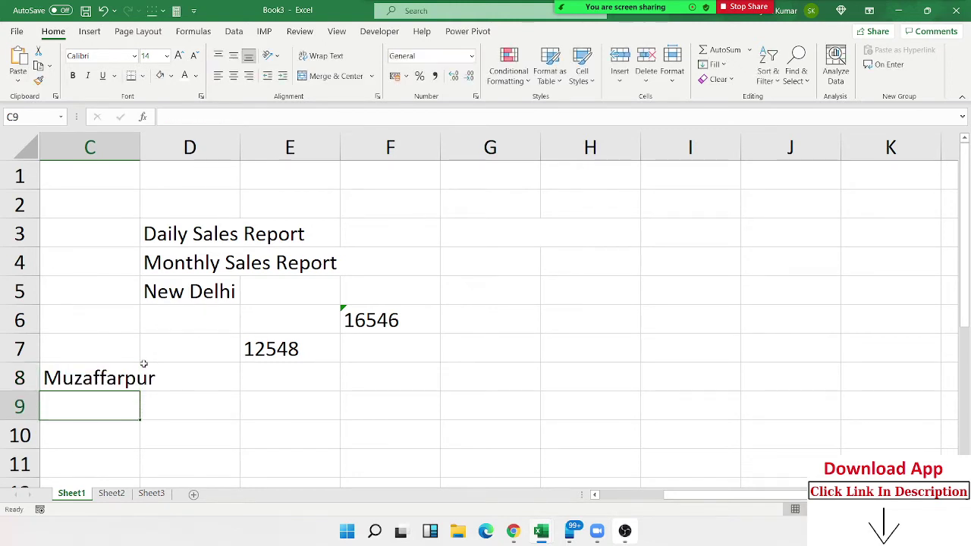
Review the AutoCorrect Actions and AutoFormat As You Type tabs, then close both dialogs unchanged.
click(18, 33)
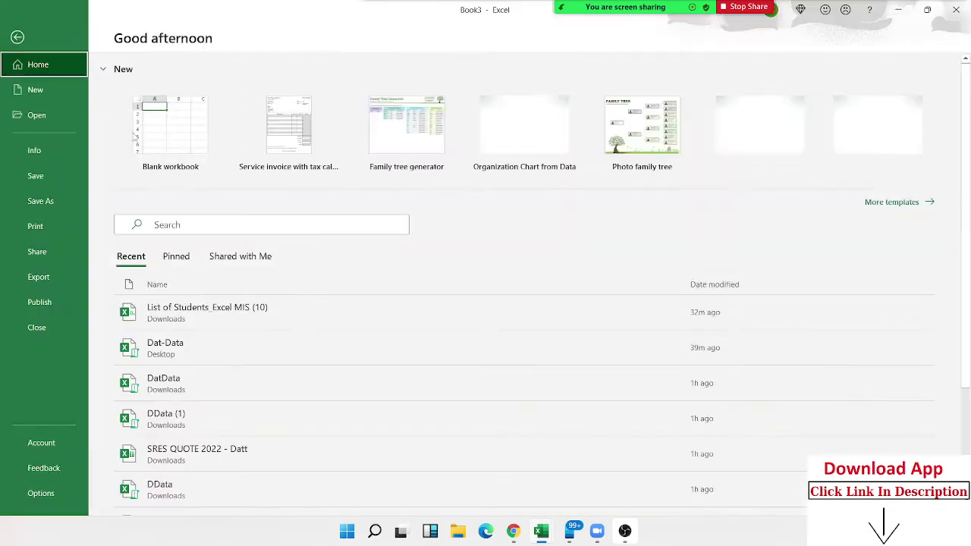
scroll(97, 453, down, 2)
click(41, 494)
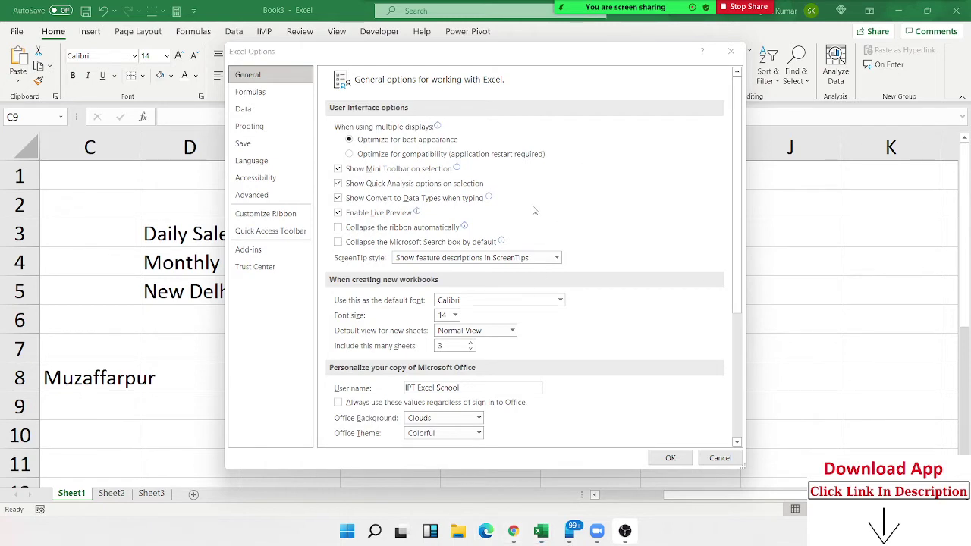
click(271, 126)
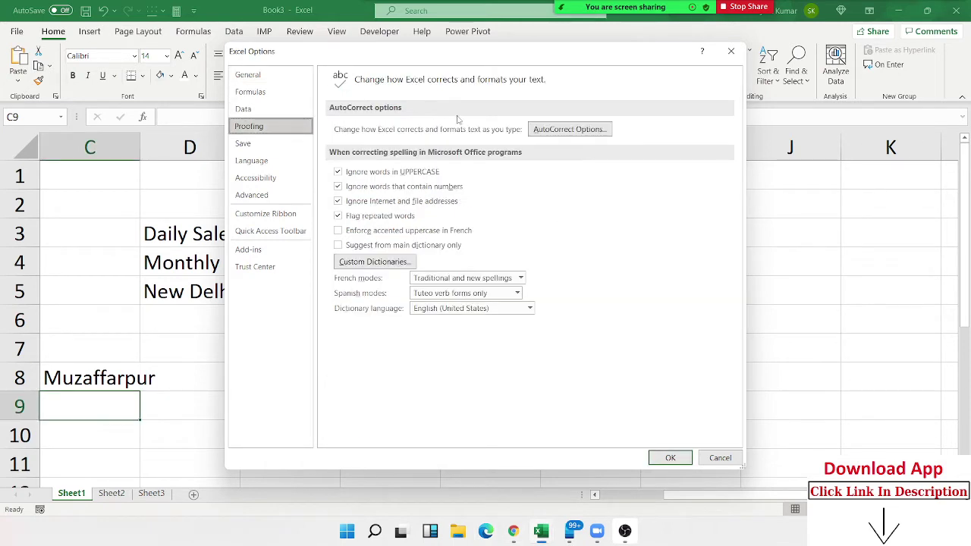
click(569, 129)
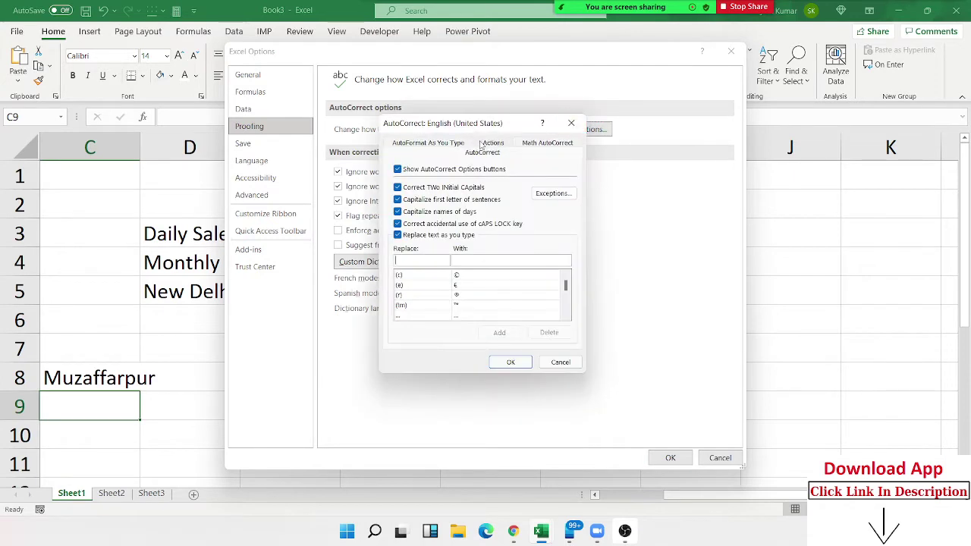
click(493, 142)
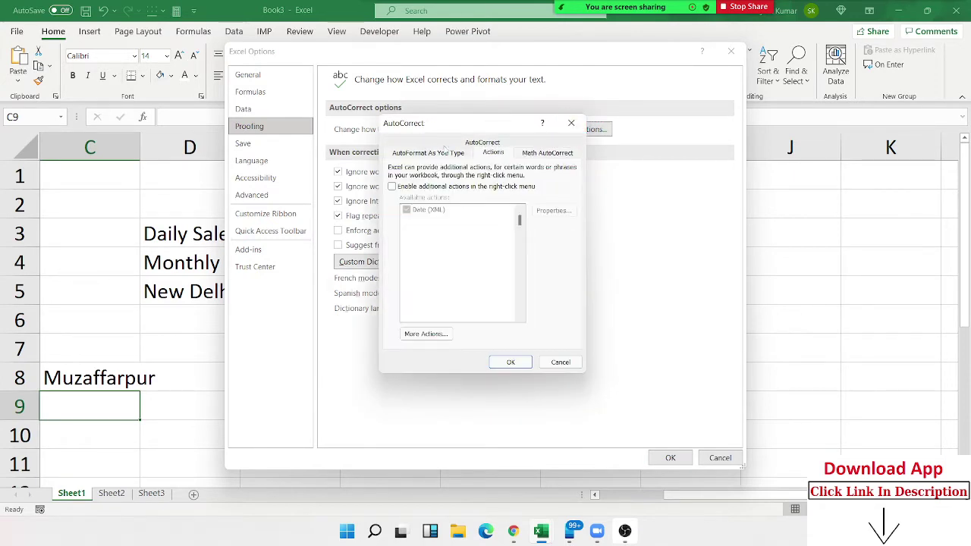
click(442, 152)
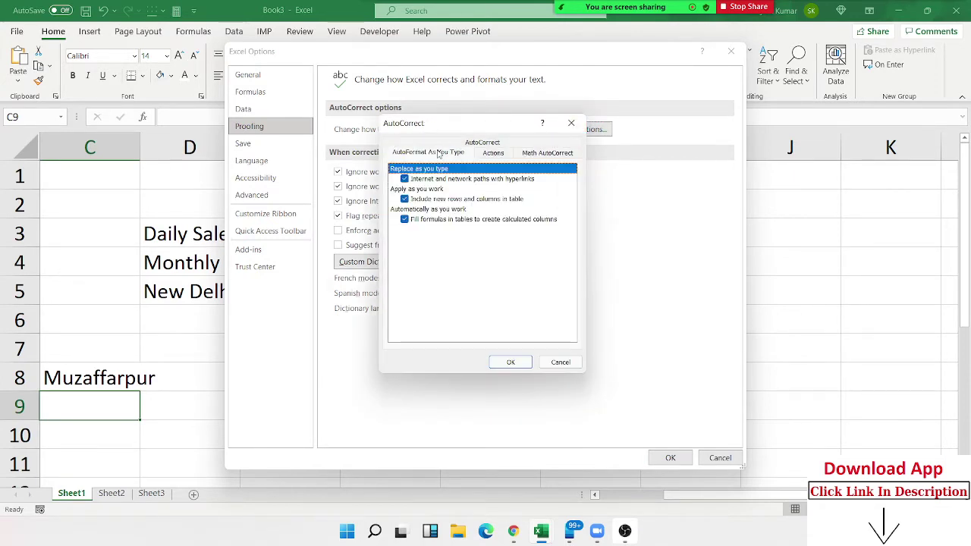
click(511, 362)
click(671, 457)
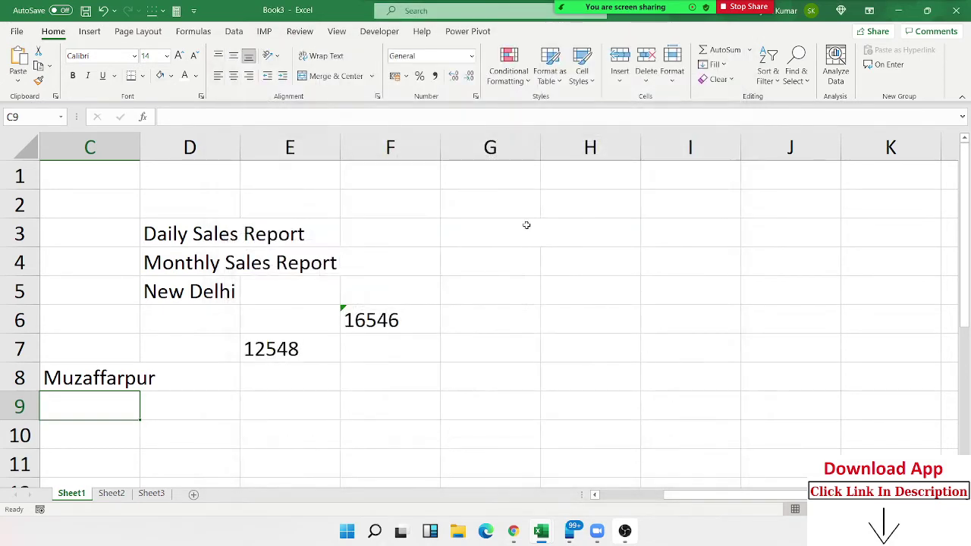
click(526, 224)
Enter an e-mail address in C28 so it becomes a hyperlink, then inspect C28 through C30.
scroll(96, 383, down, 7)
click(97, 353)
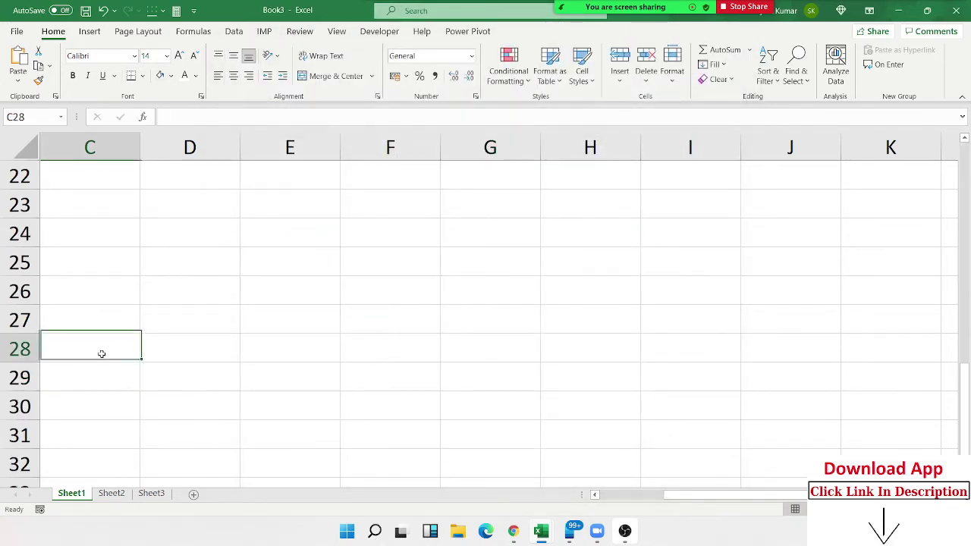
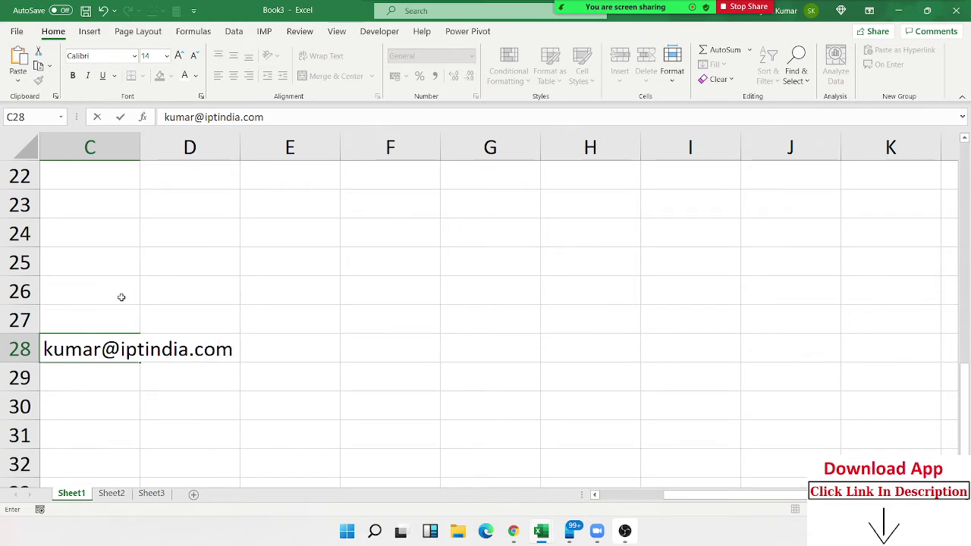
key(Return)
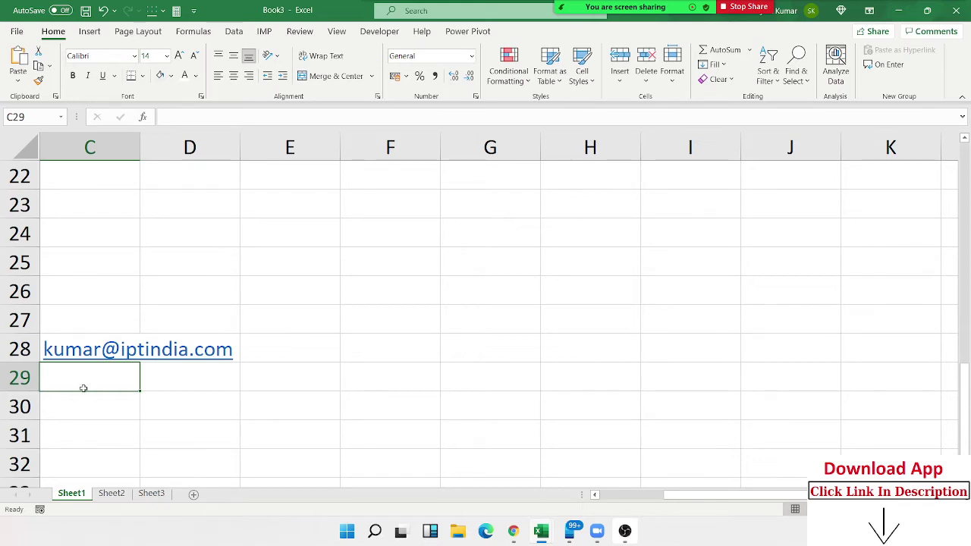
click(102, 338)
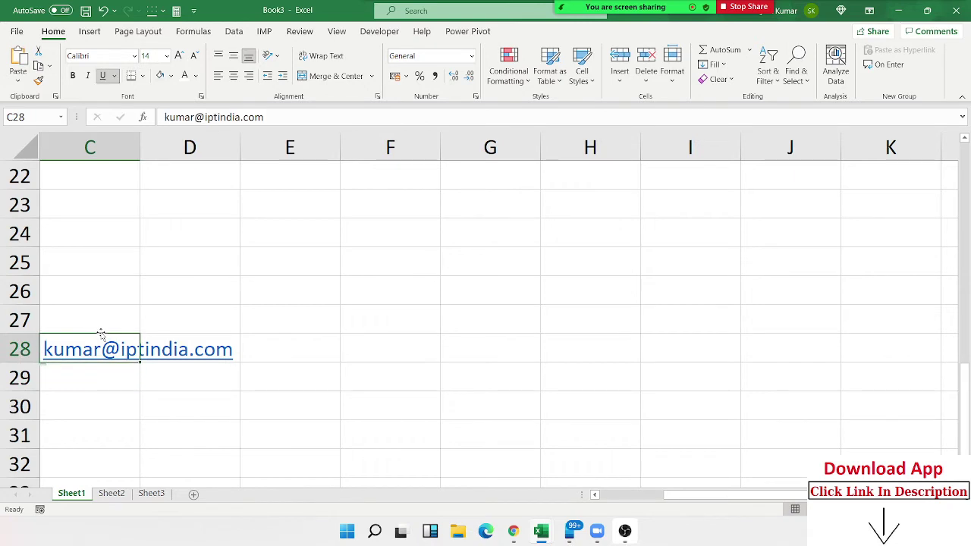
click(91, 387)
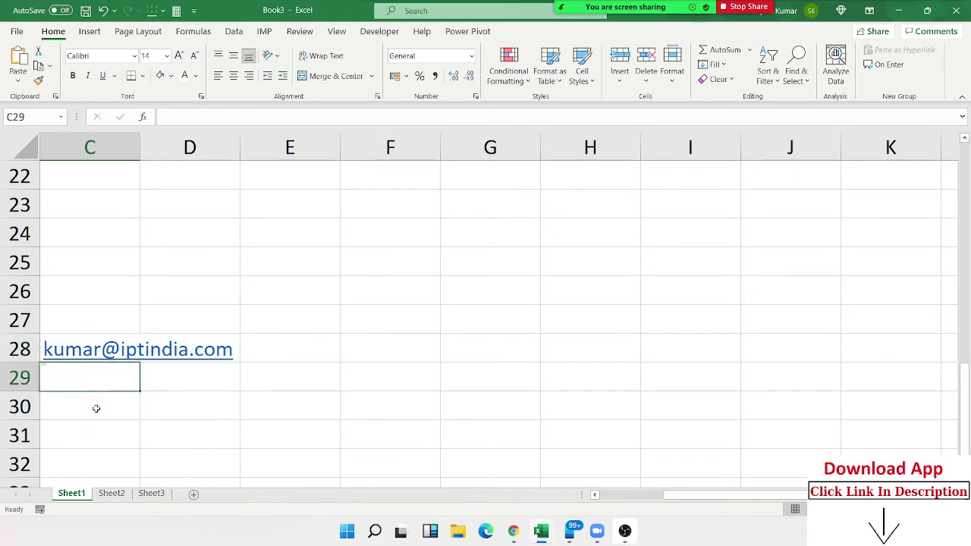
click(95, 406)
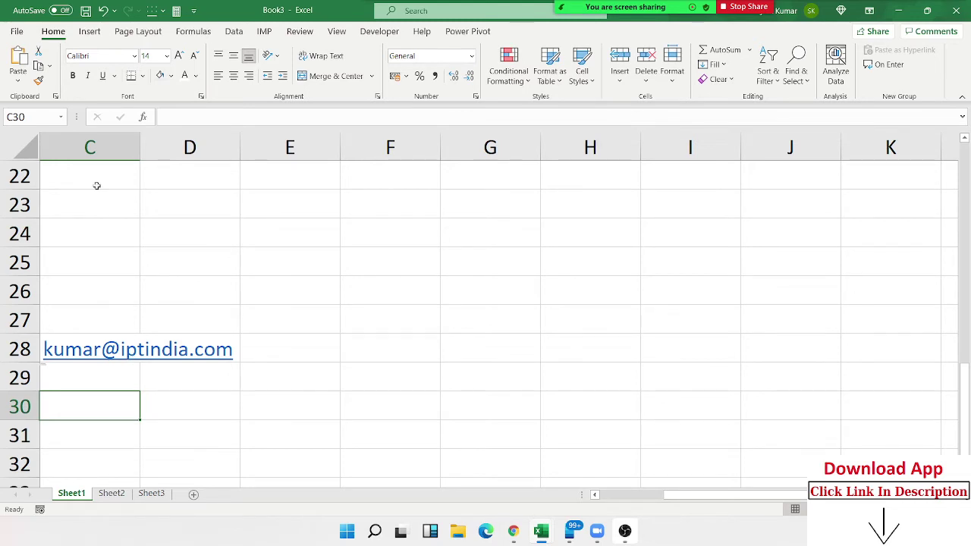
click(17, 32)
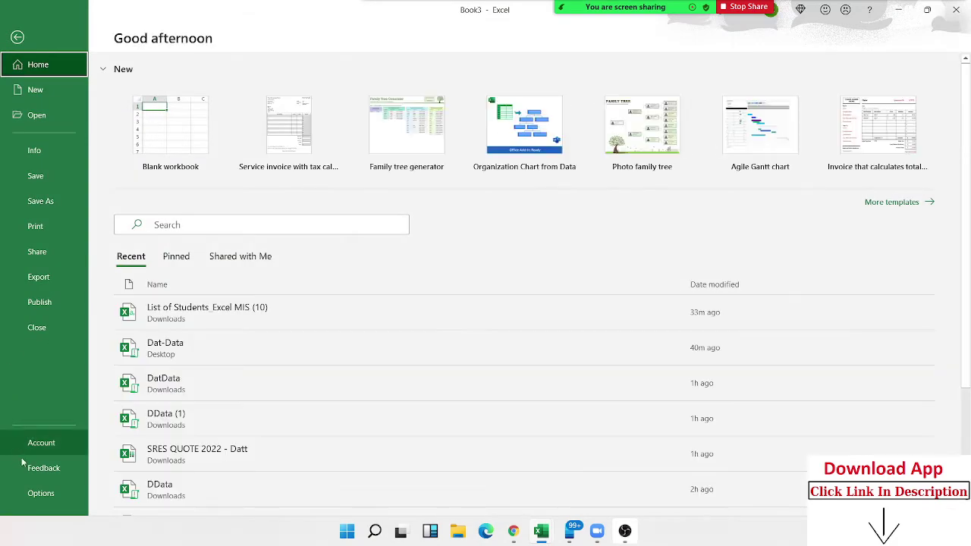
click(41, 494)
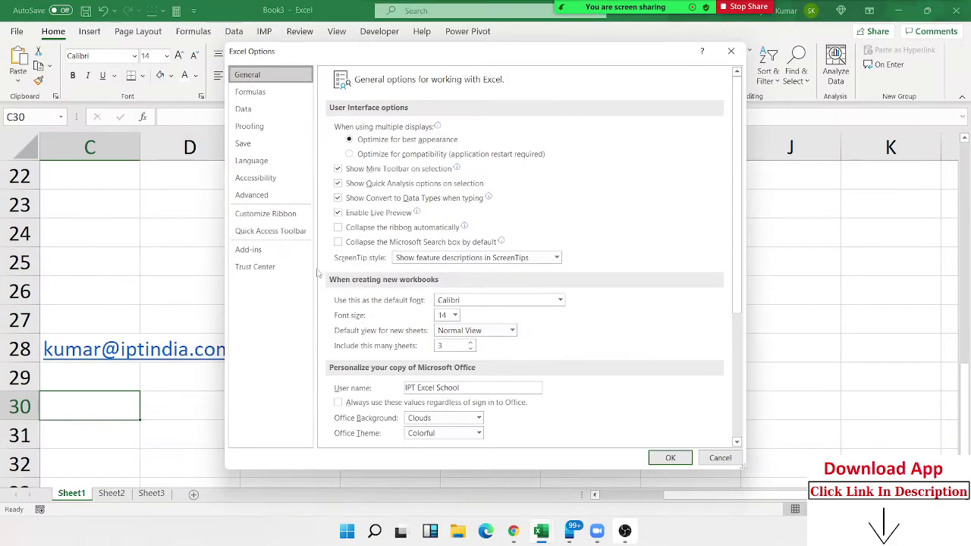
click(267, 112)
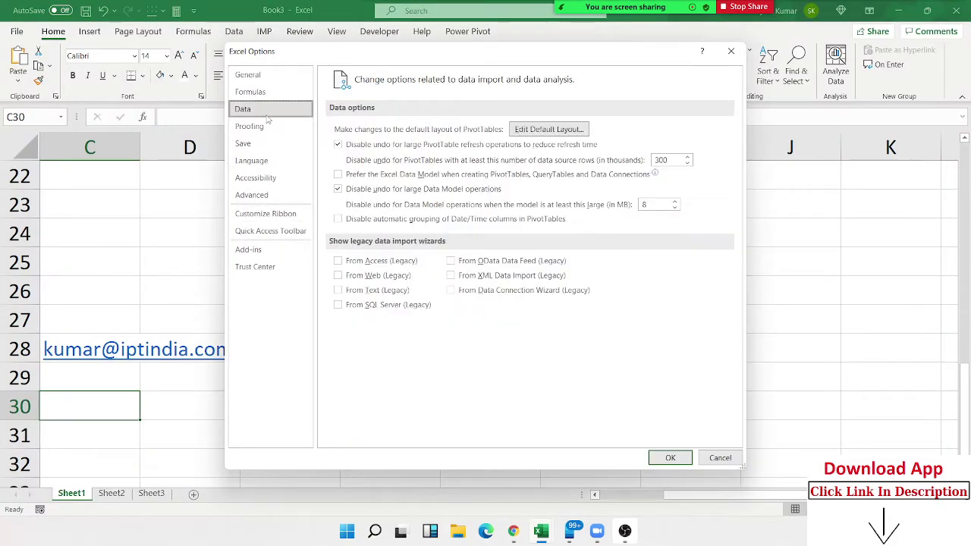
click(259, 126)
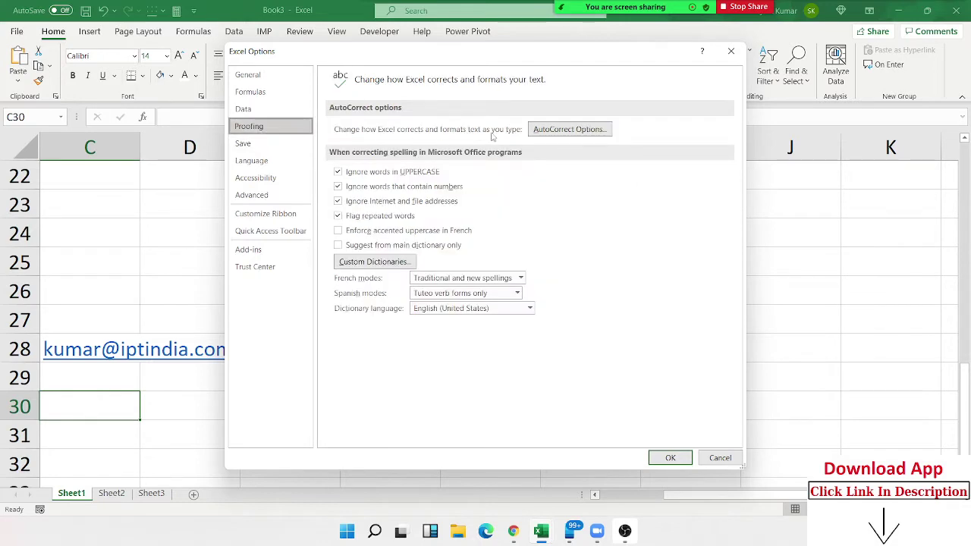
click(530, 130)
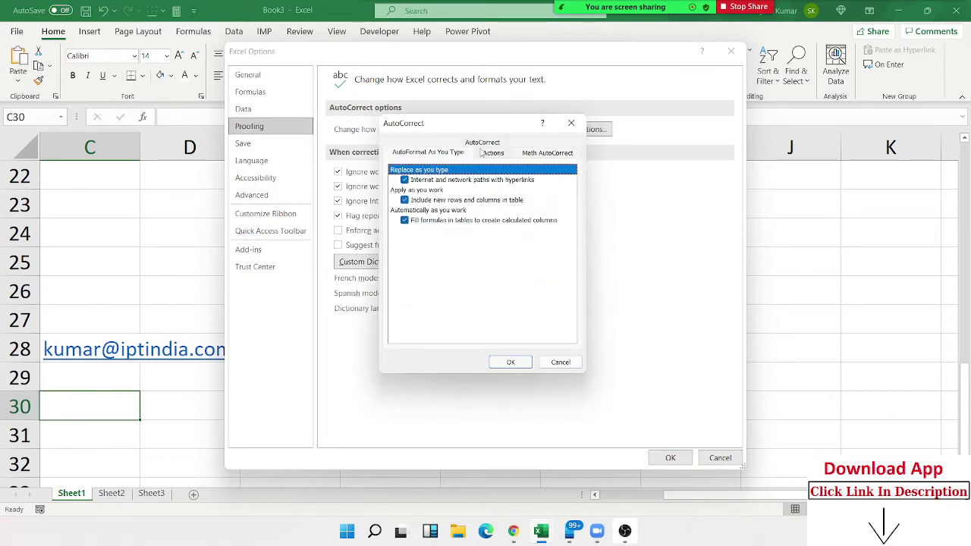
click(486, 152)
click(464, 152)
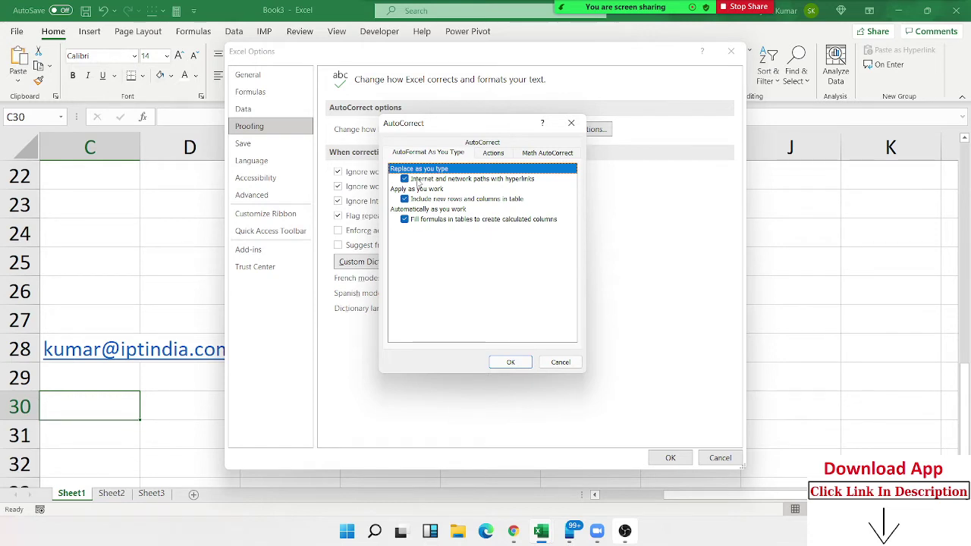
key(ctrl)
key(ctrl)
key(ctrl)
key(ctrl)
click(511, 362)
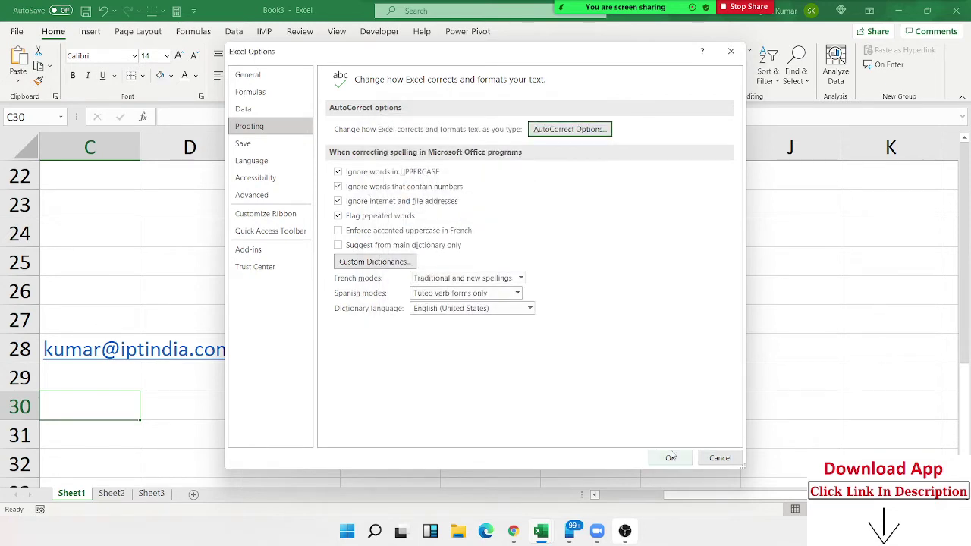
click(670, 456)
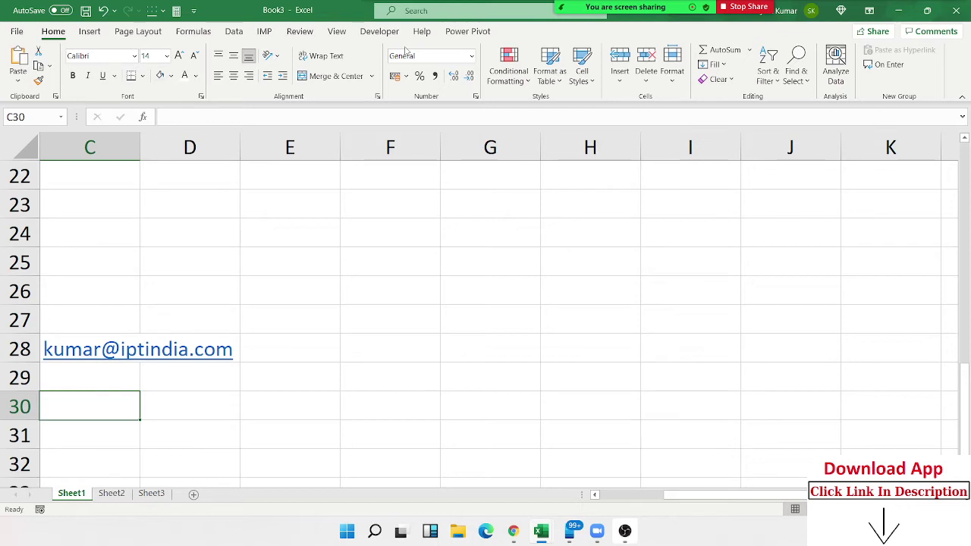
Select a few cells, then view the Save settings in Excel Options and close them.
drag(182, 425, 180, 407)
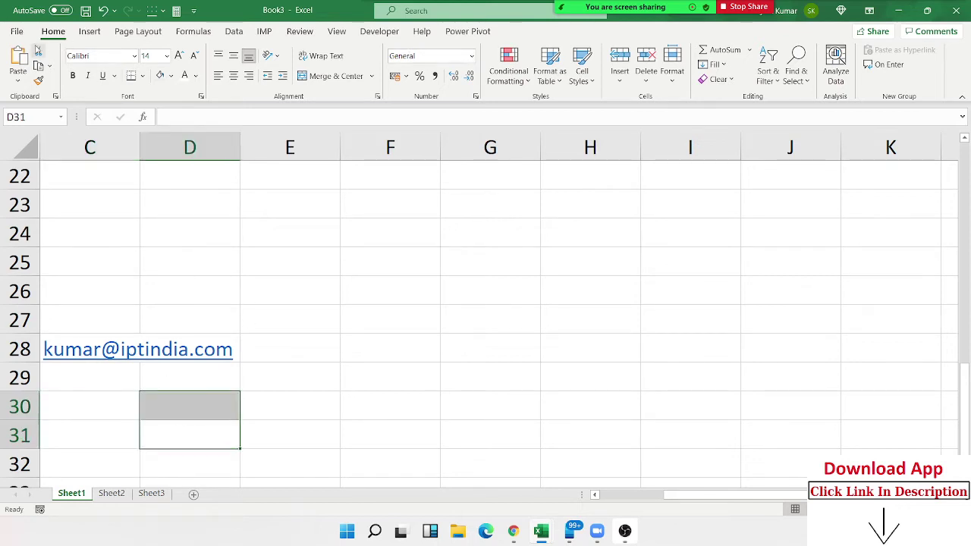
click(136, 241)
scroll(141, 260, down, 4)
scroll(101, 275, up, 4)
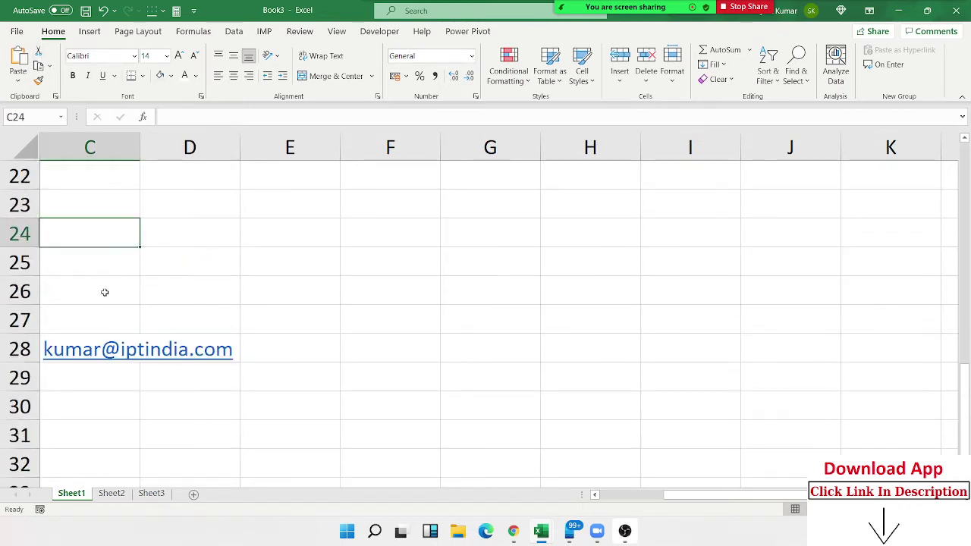
click(91, 377)
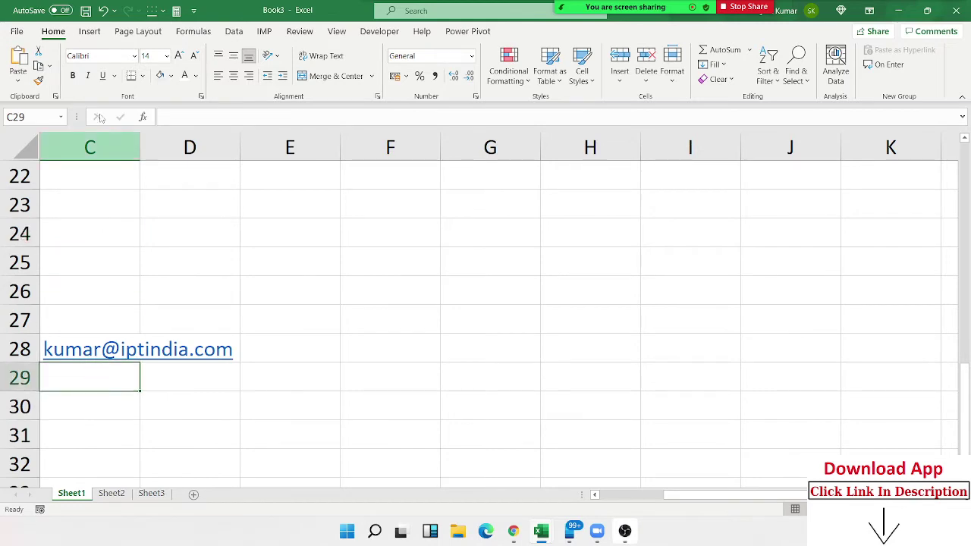
click(21, 34)
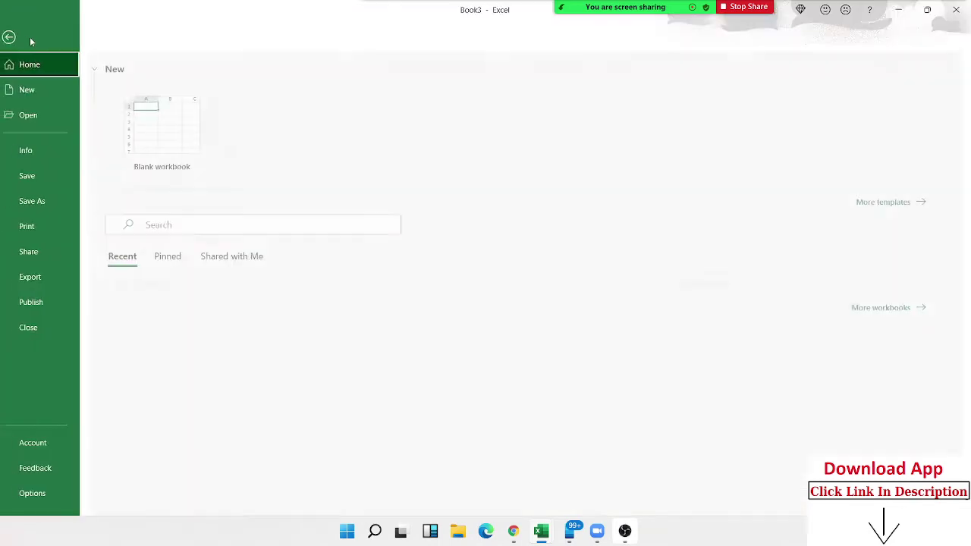
click(59, 502)
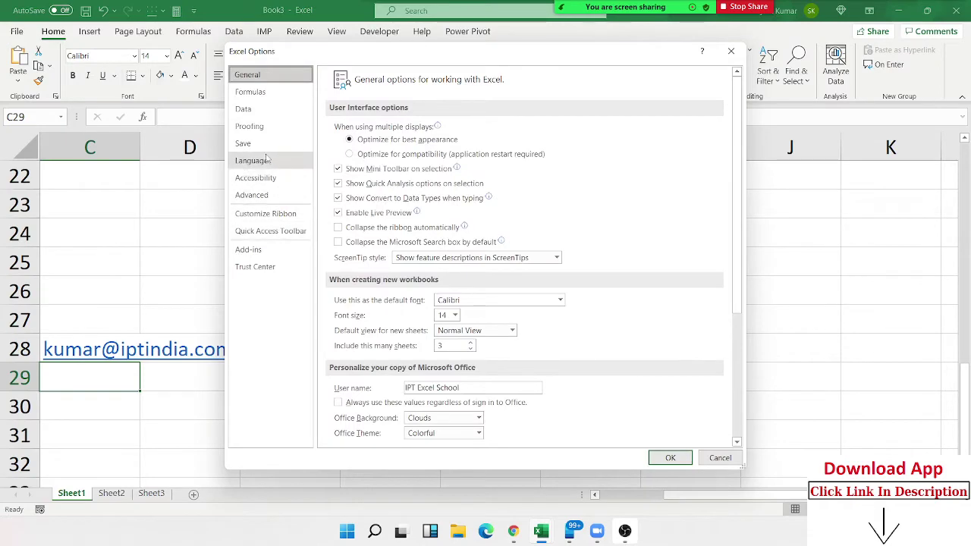
click(254, 126)
click(256, 148)
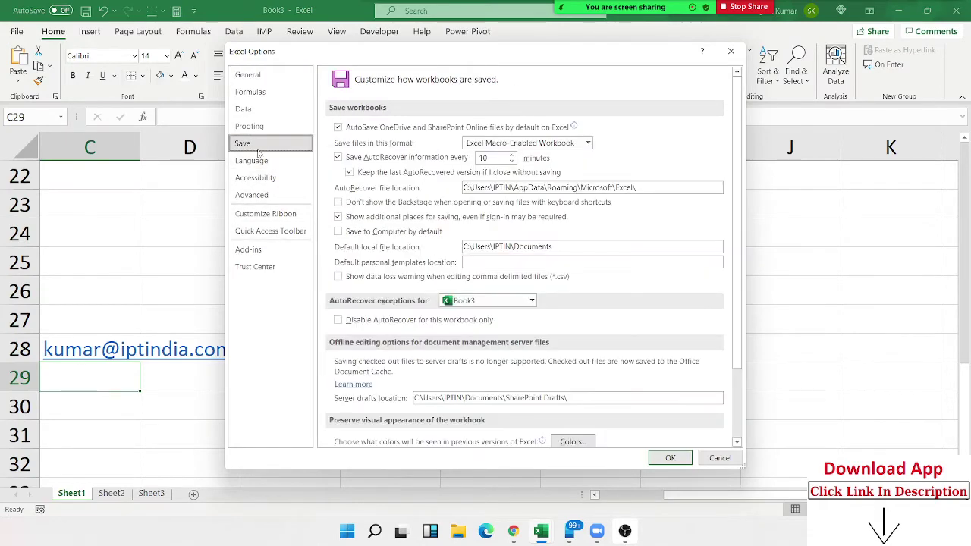
key(Escape)
Open the Save As dialog in Documents, proposing Book3 as an Excel Macro-Enabled Workbook.
click(17, 32)
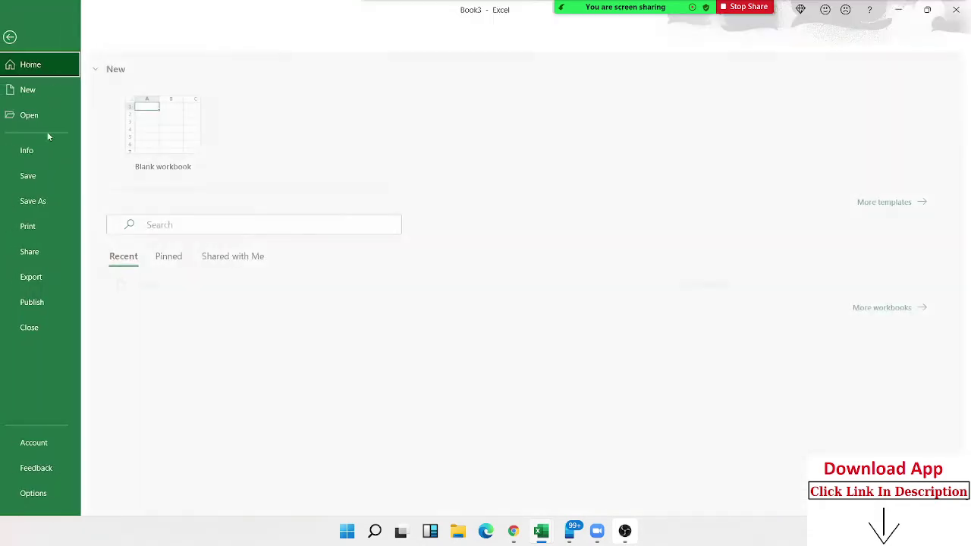
click(53, 201)
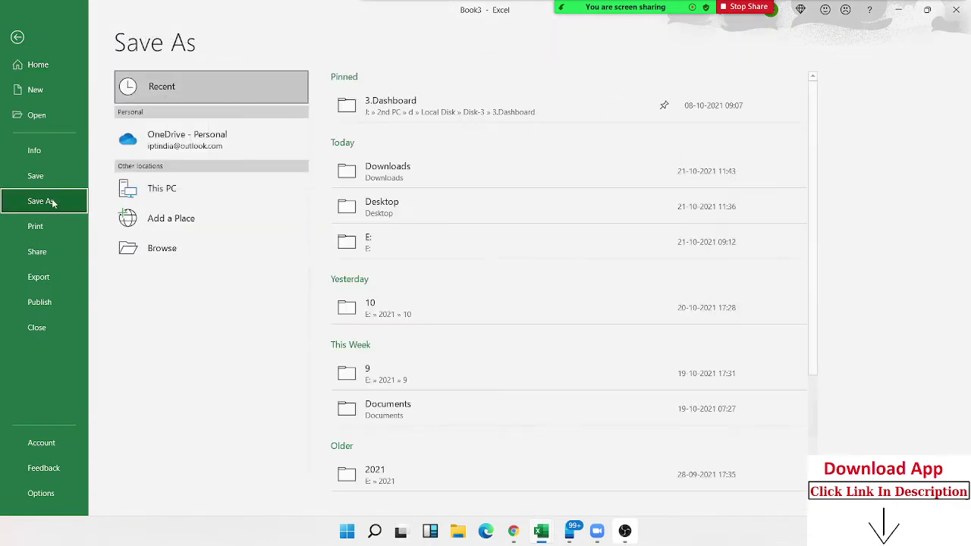
click(190, 250)
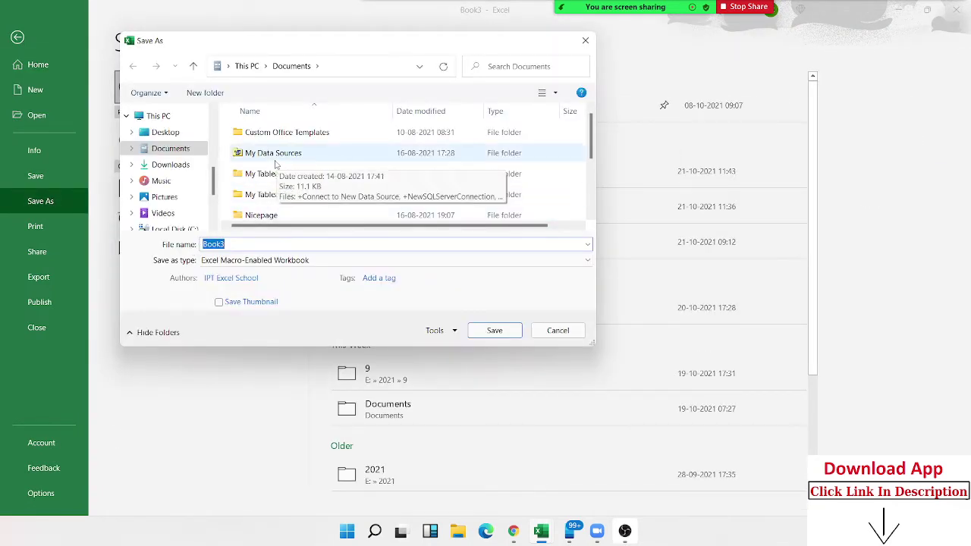
click(345, 68)
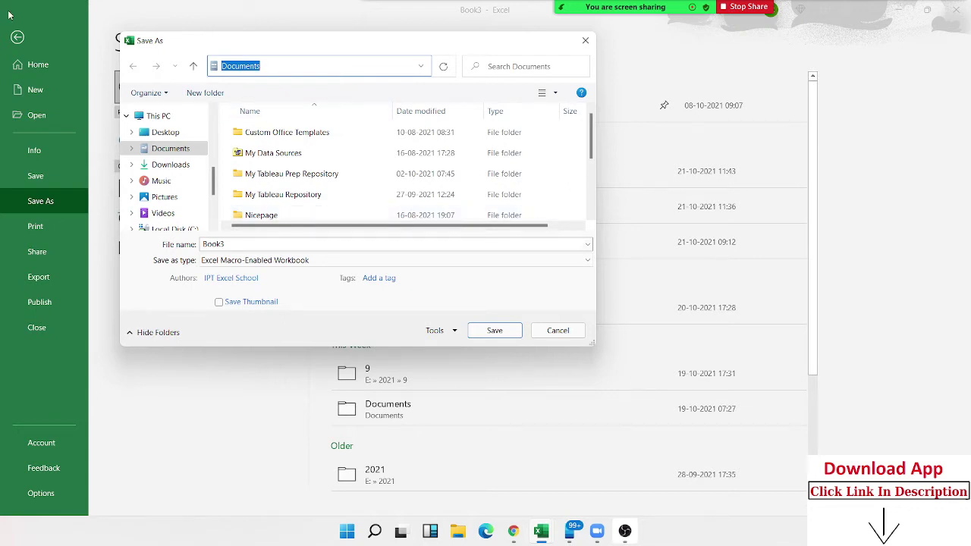
click(259, 262)
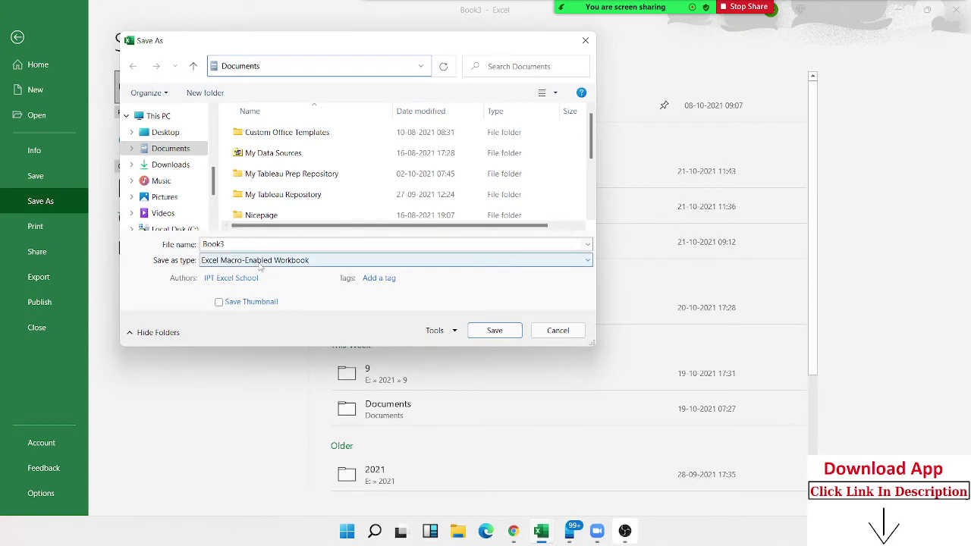
click(259, 261)
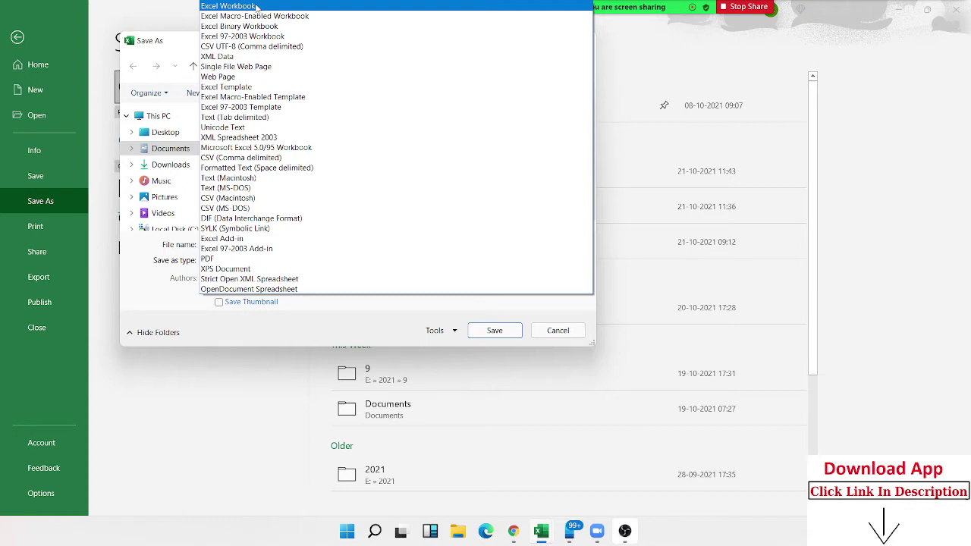
key(Down)
click(262, 16)
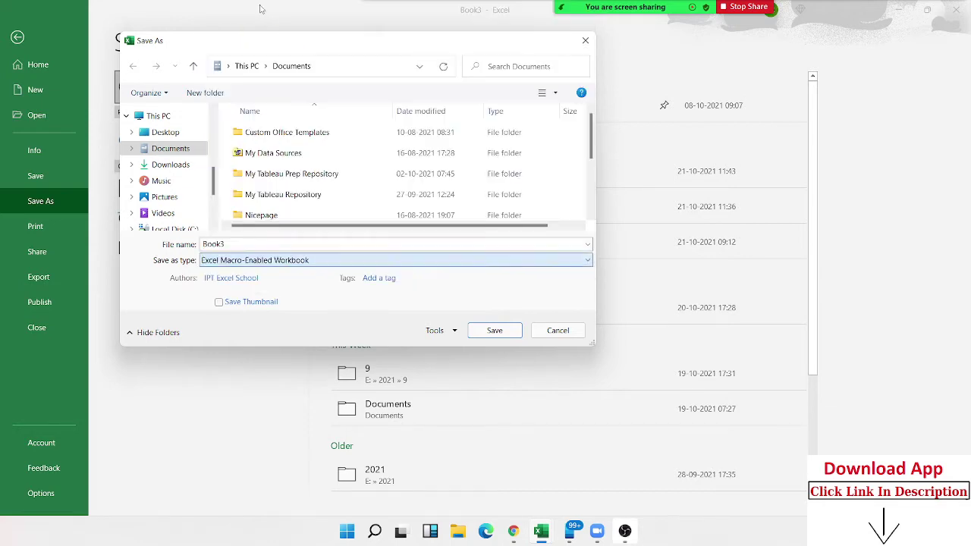
Cancel Save As and review the Save page's default format and default local file location.
key(Escape)
key(Escape)
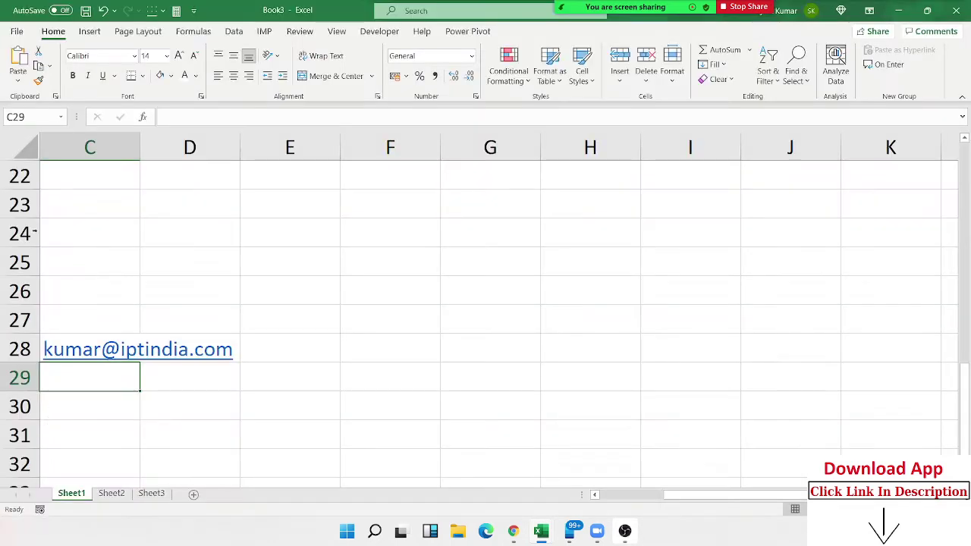
click(17, 32)
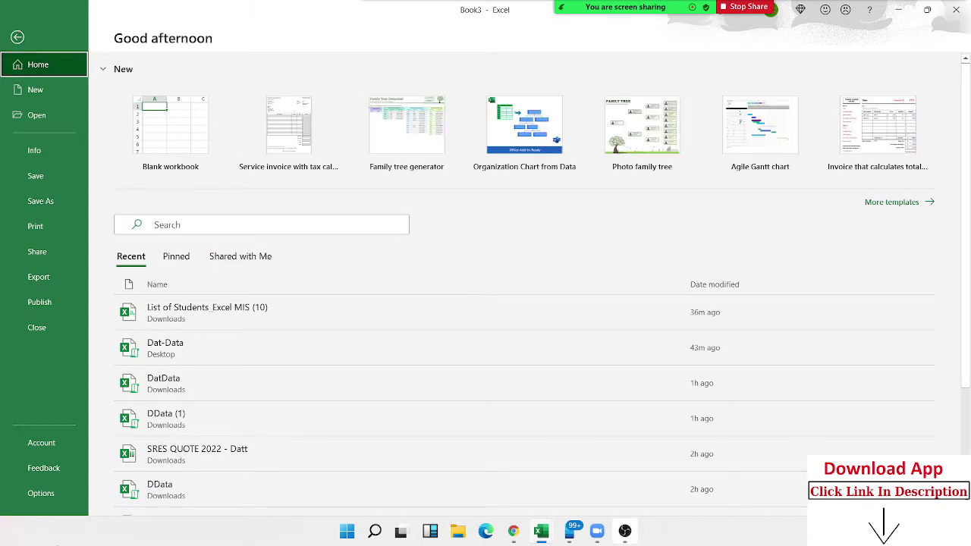
click(42, 494)
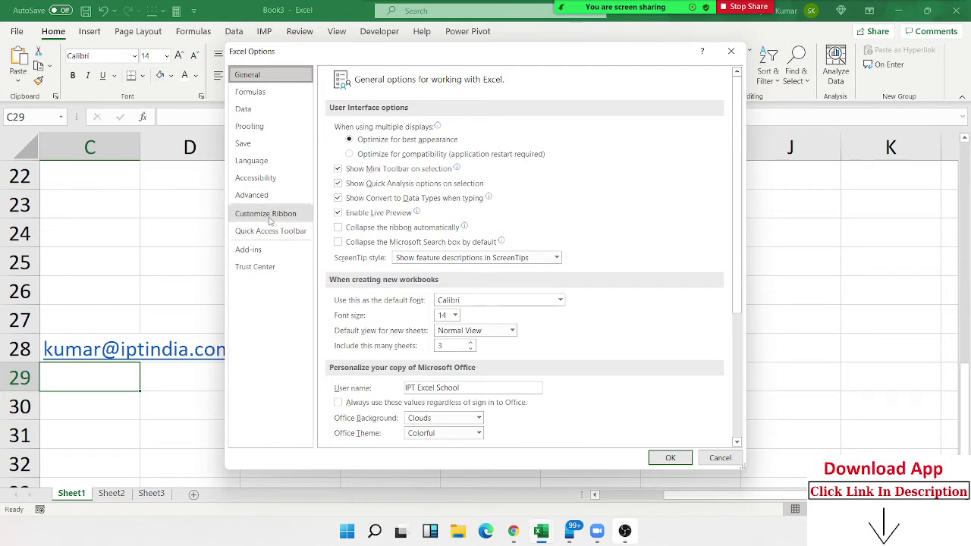
click(268, 150)
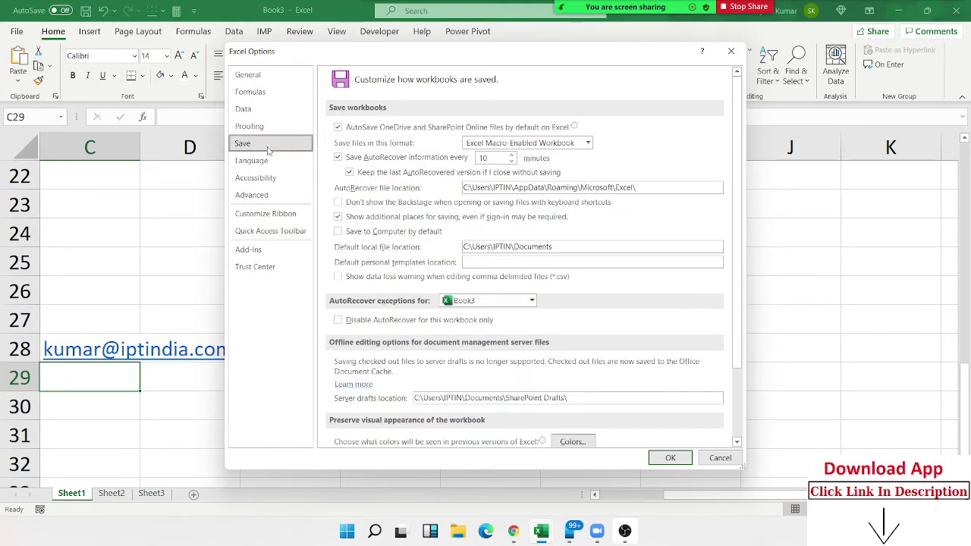
click(471, 143)
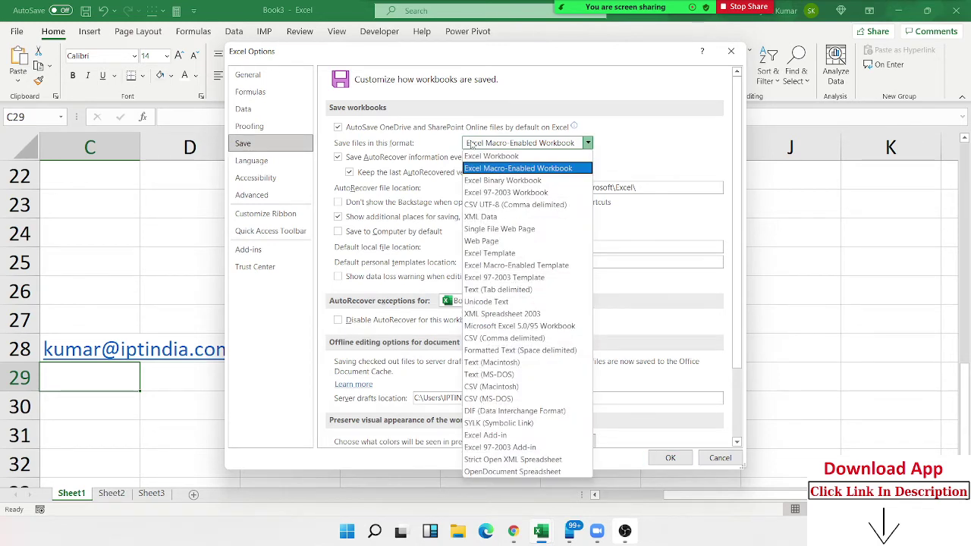
click(470, 144)
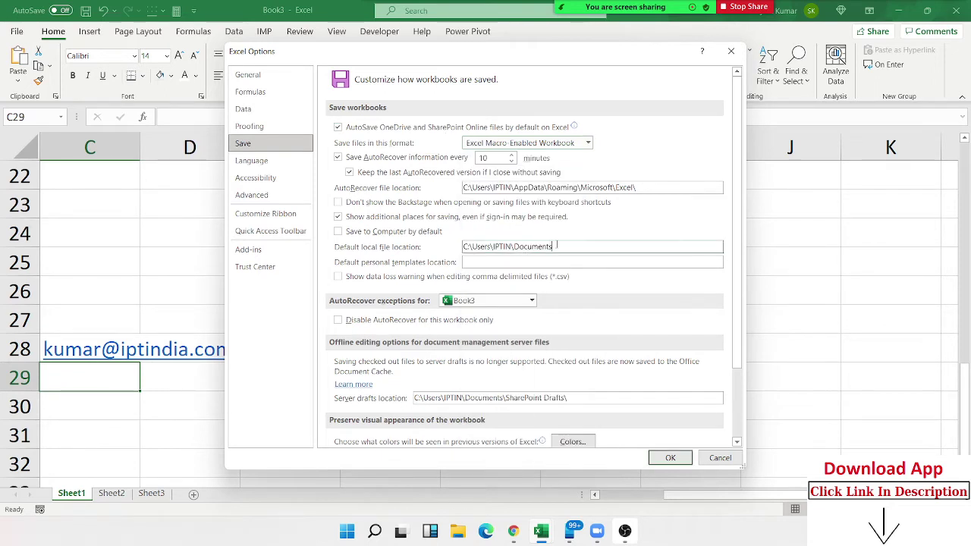
drag(552, 247, 462, 247)
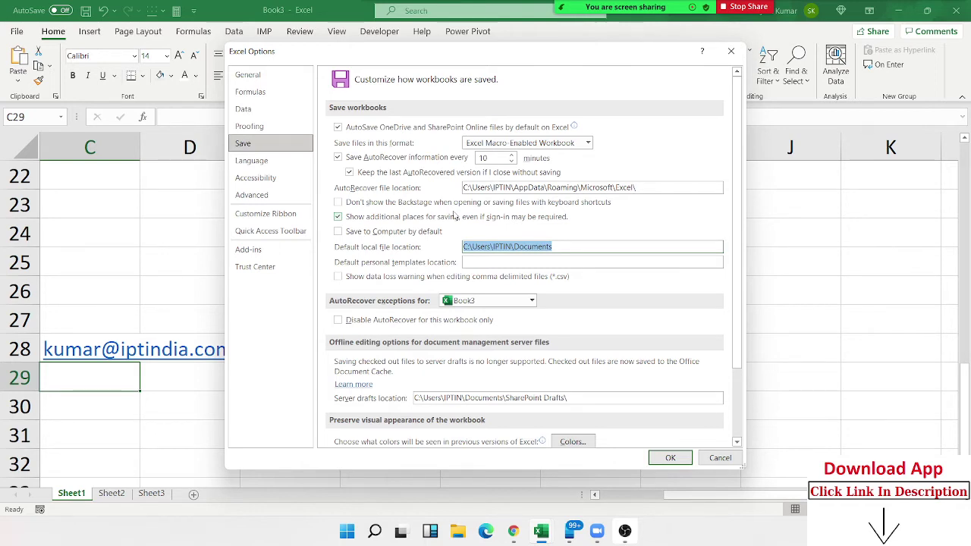
Browse the Language, Accessibility and Save pages, ending on the Language settings.
click(253, 161)
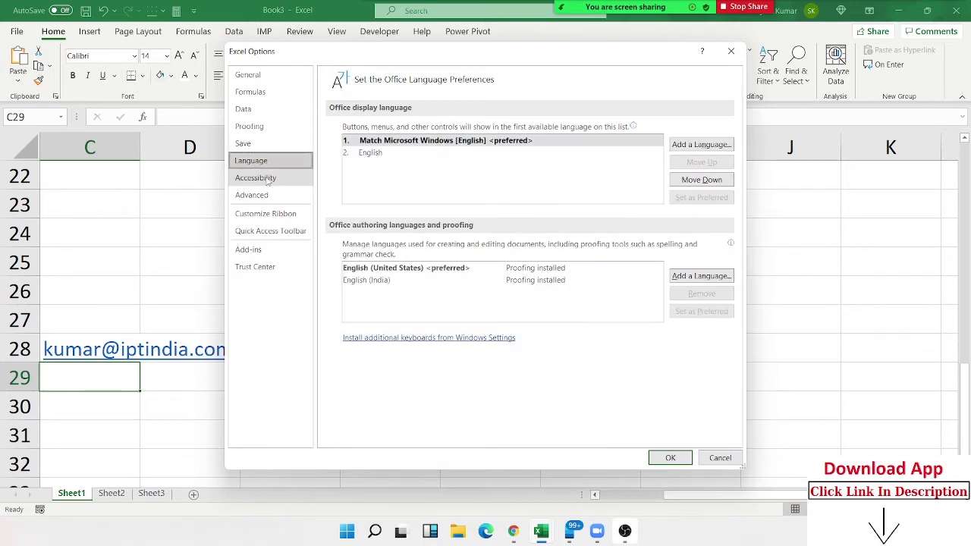
click(256, 178)
click(245, 144)
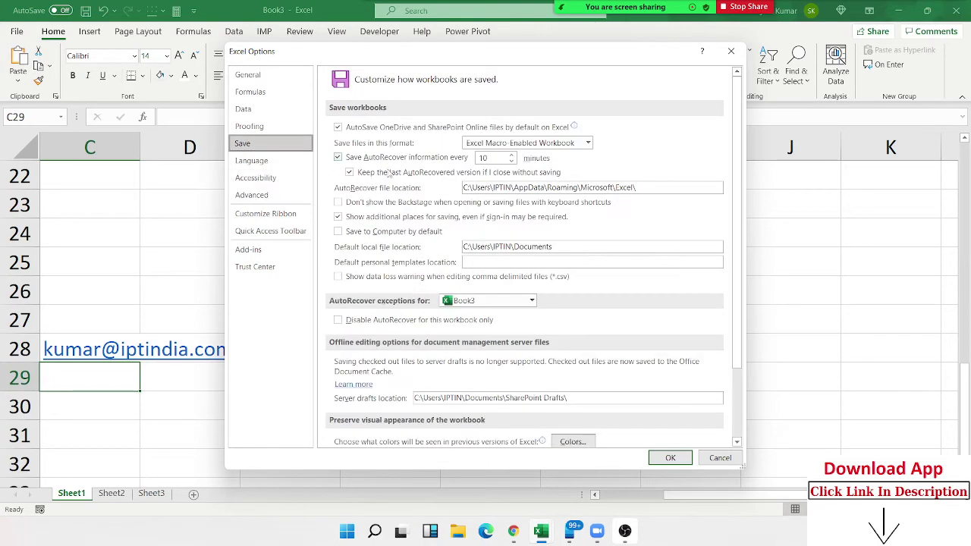
double_click(499, 247)
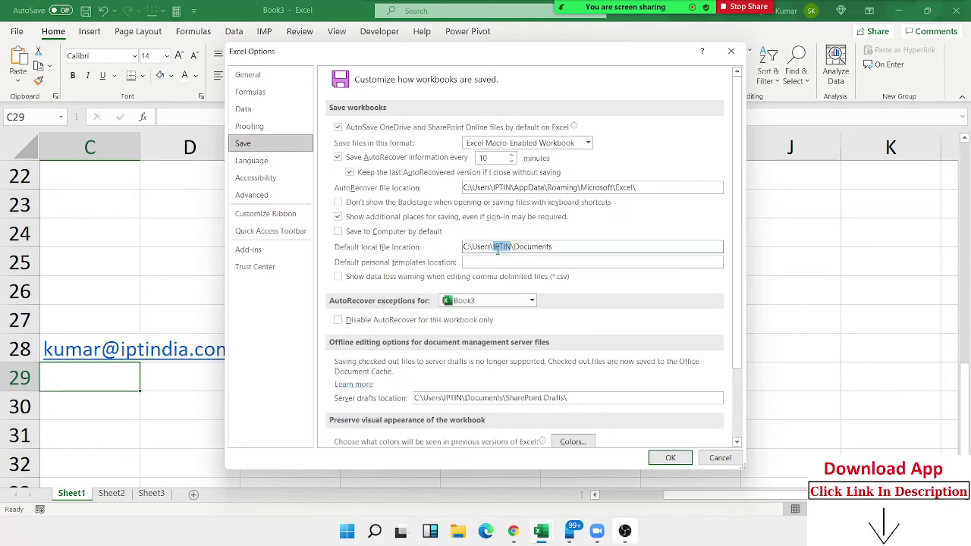
click(576, 19)
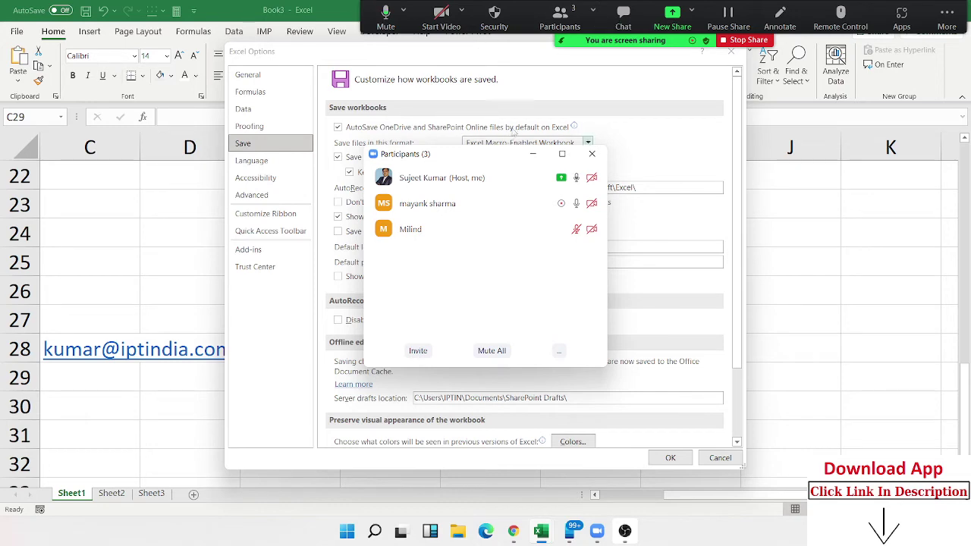
click(563, 120)
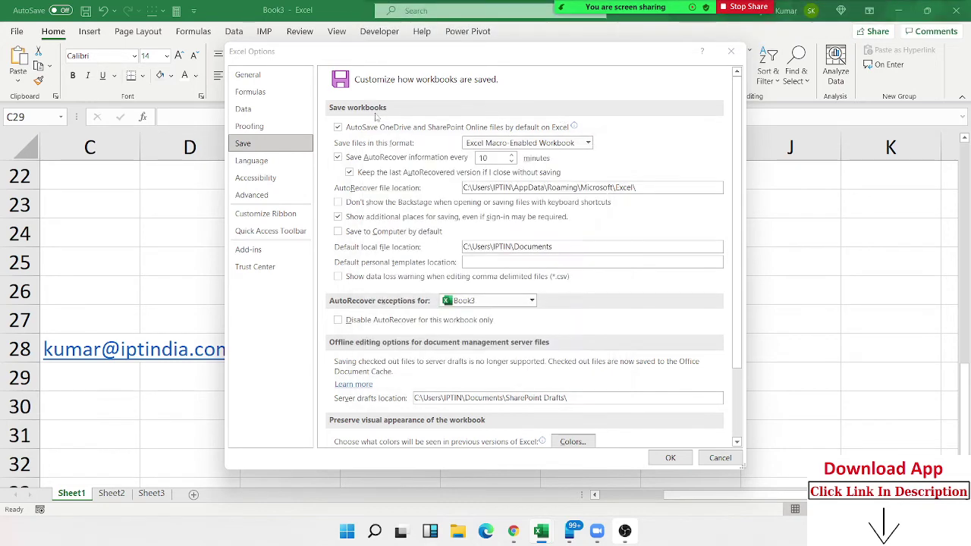
click(267, 160)
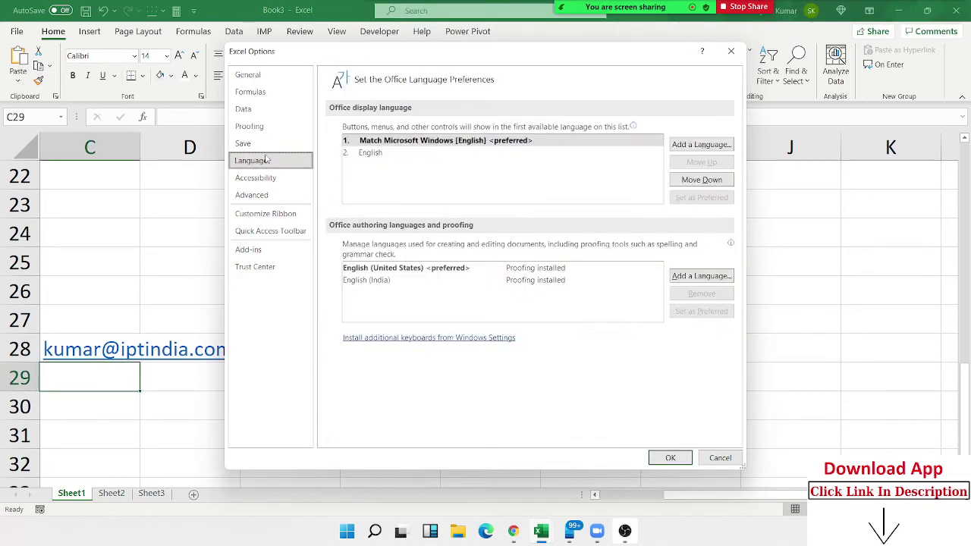
Check the Advanced editing settings, keeping the selection move direction as Down.
click(271, 194)
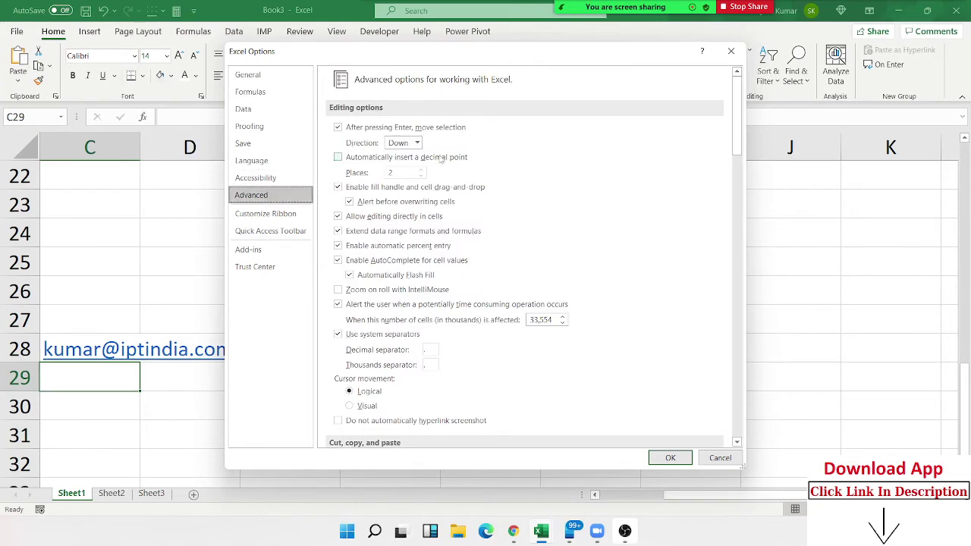
drag(430, 57, 573, 69)
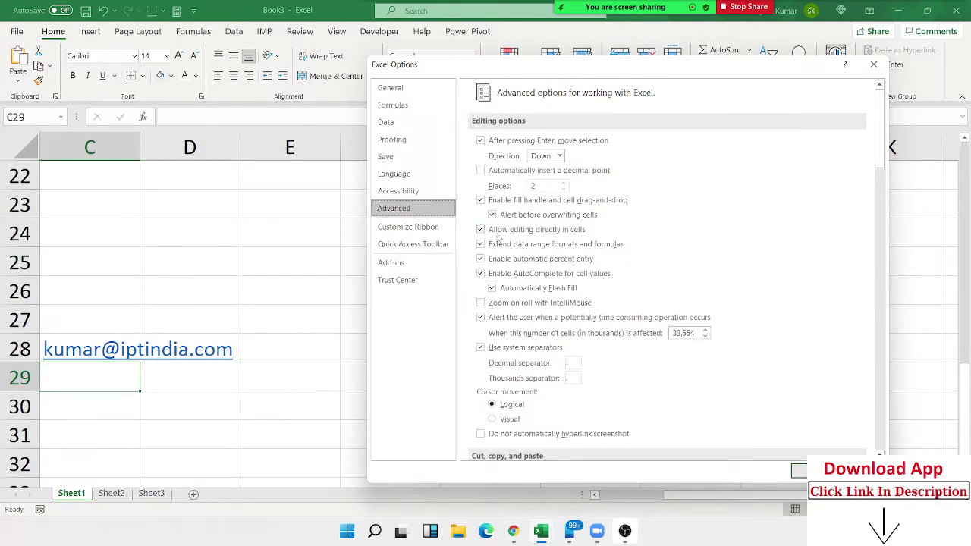
click(558, 156)
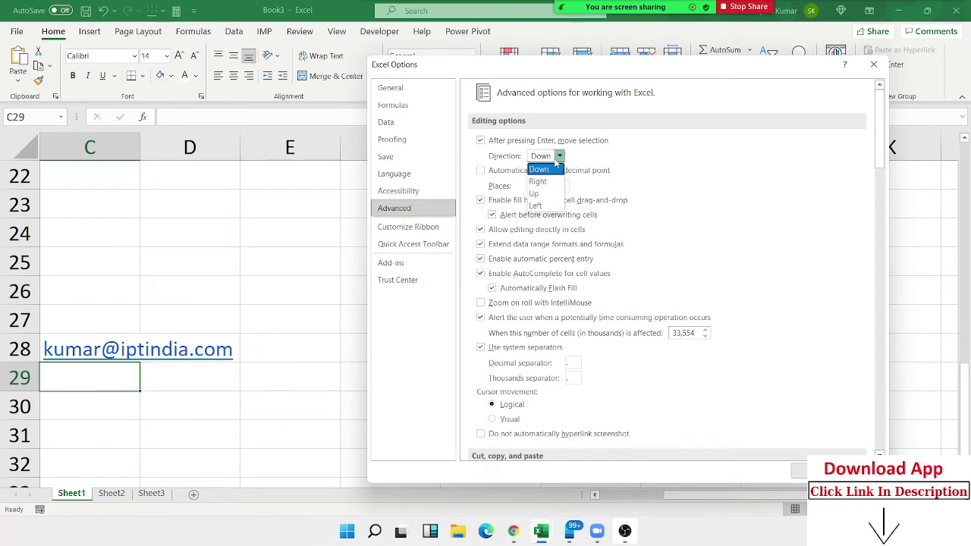
click(549, 167)
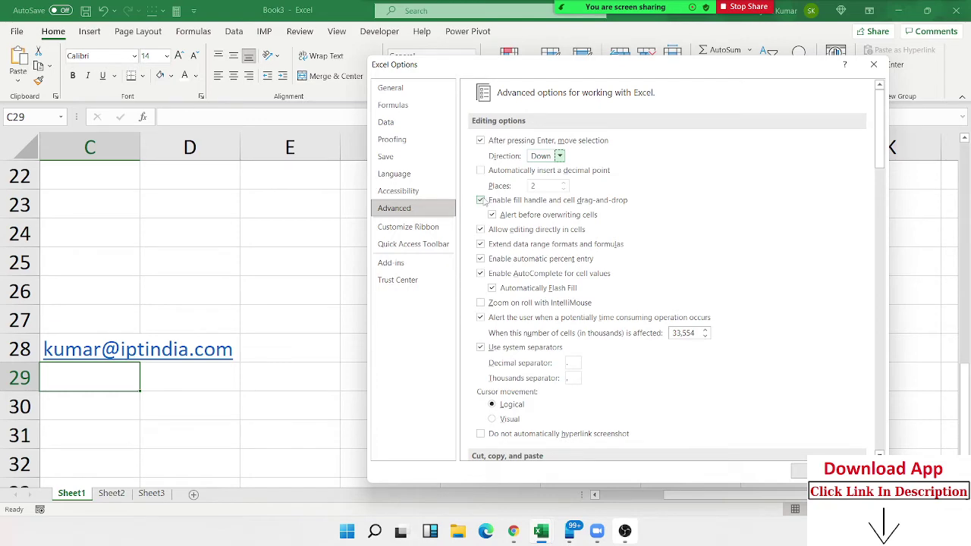
Scroll through the Advanced options, close Excel Options, and scroll the sheet toward row 34.
scroll(551, 260, down, 5)
scroll(552, 260, down, 2)
scroll(552, 260, down, 2)
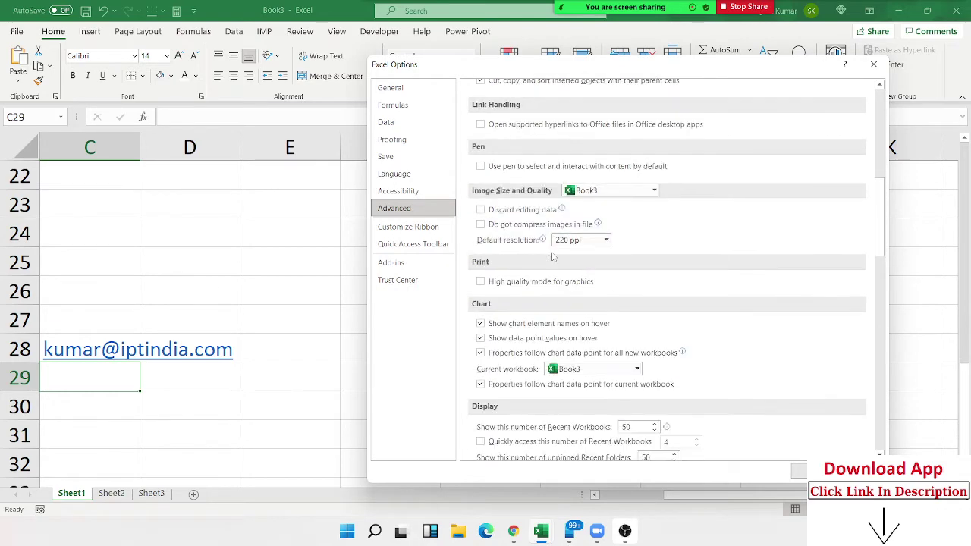
scroll(553, 257, down, 1)
scroll(555, 255, down, 4)
scroll(555, 255, down, 3)
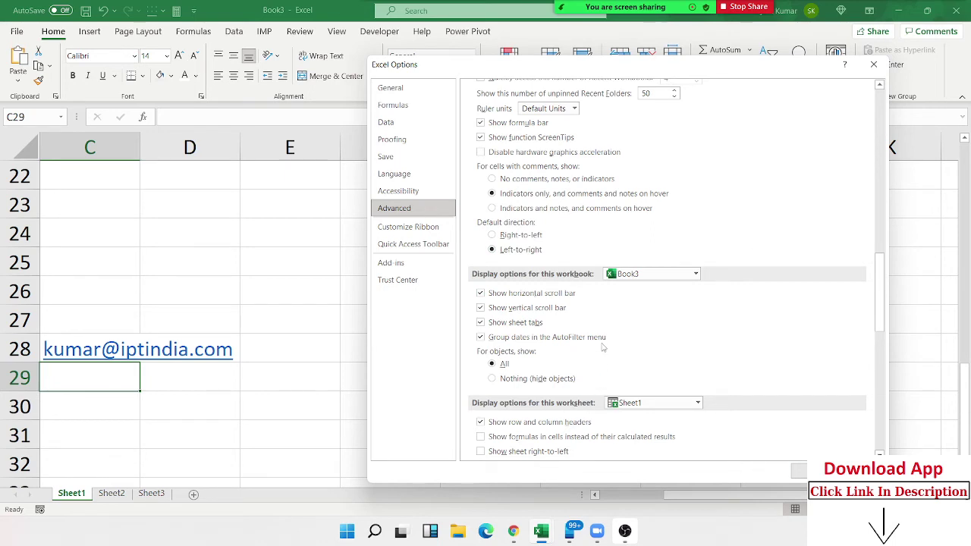
scroll(601, 309, up, 1)
scroll(599, 307, down, 1)
scroll(522, 152, up, 3)
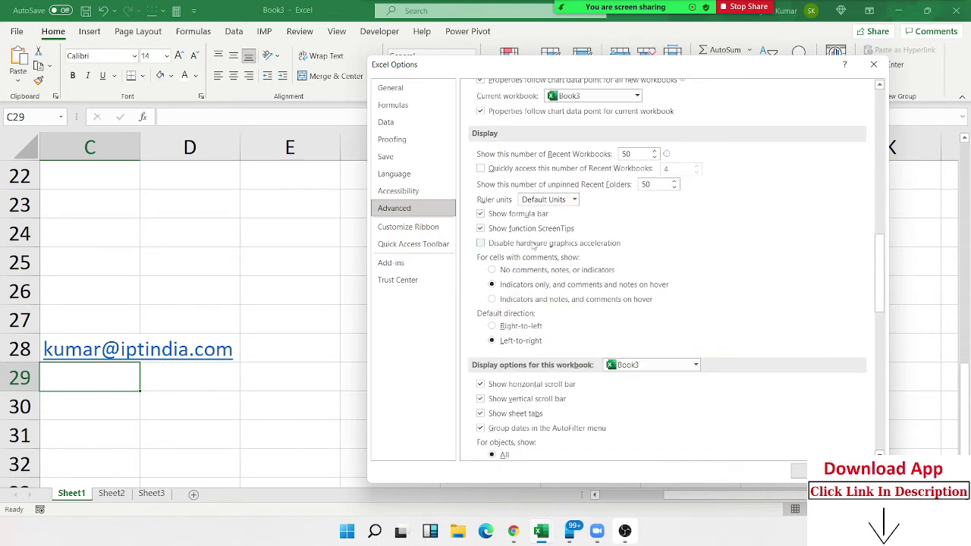
scroll(532, 220, up, 2)
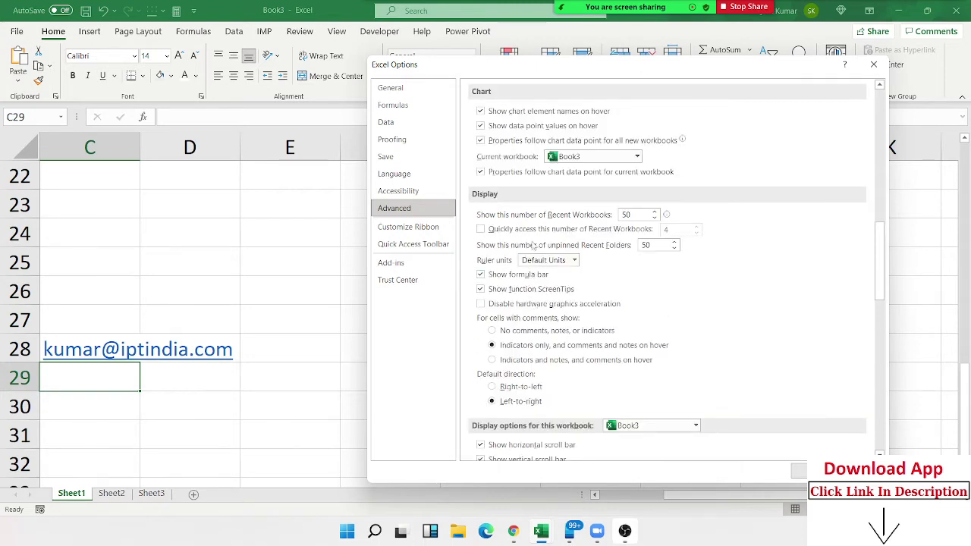
scroll(534, 244, down, 3)
scroll(533, 244, down, 6)
scroll(533, 245, down, 4)
scroll(534, 246, down, 4)
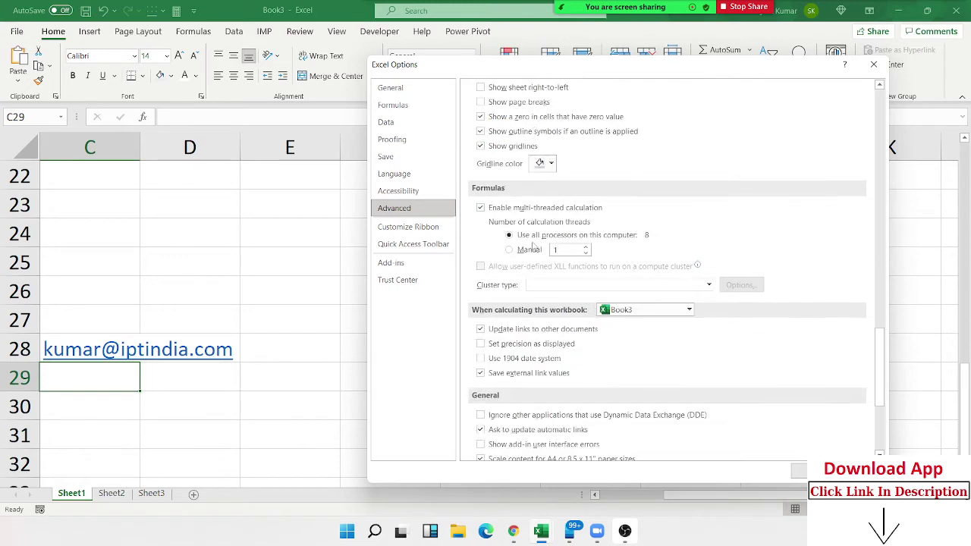
scroll(534, 246, down, 5)
scroll(530, 243, down, 1)
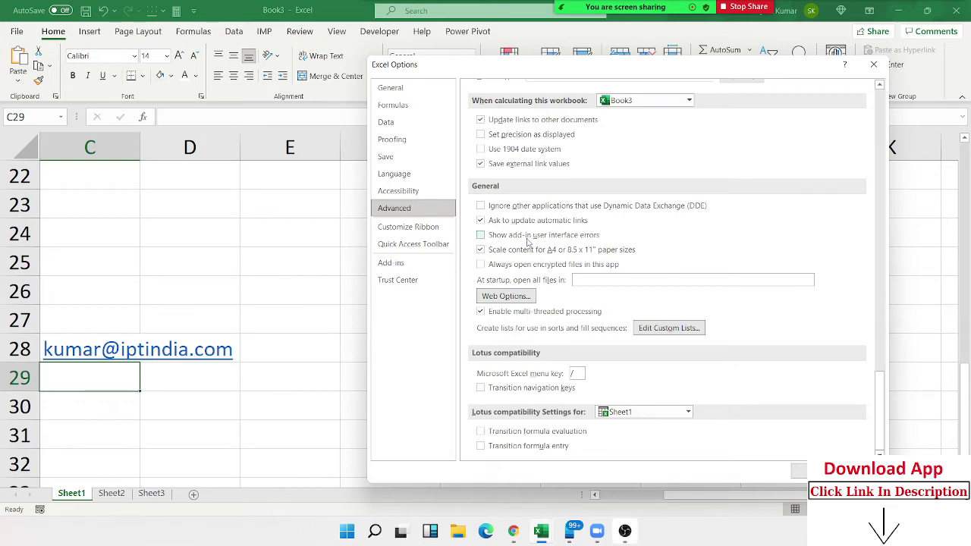
key(Escape)
scroll(314, 338, down, 2)
Enter JAN in D36 and fill the month series down to MAY in D40.
scroll(182, 243, down, 2)
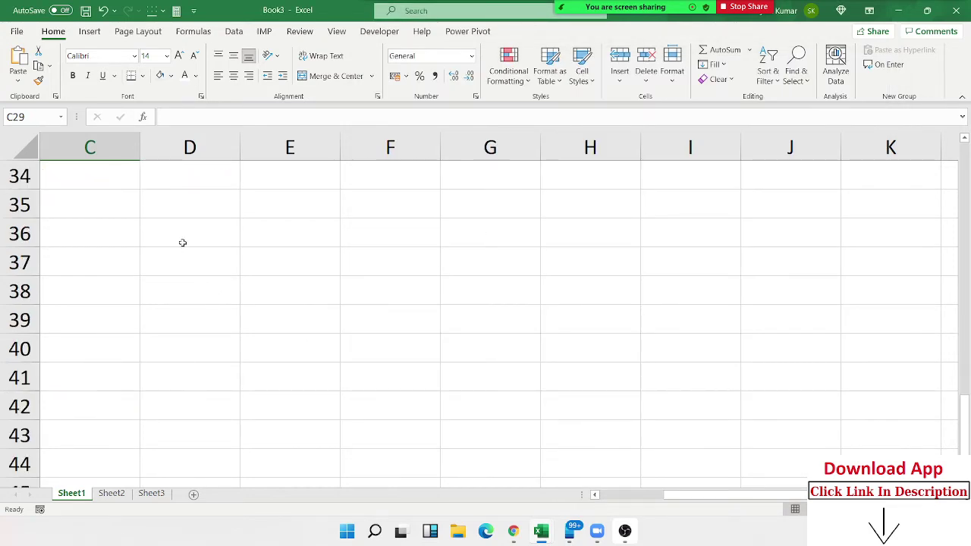
click(176, 225)
double_click(176, 225)
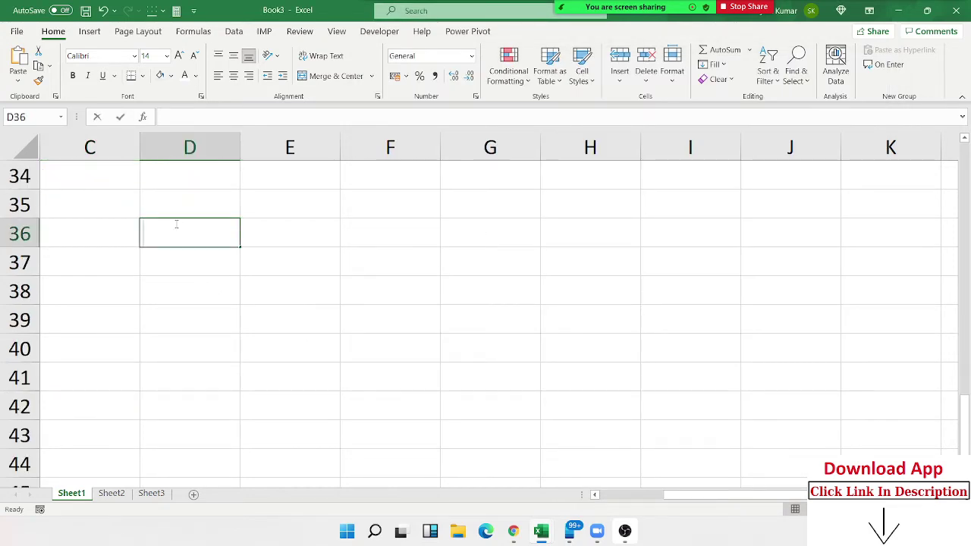
text(JAN)
key(Return)
click(215, 242)
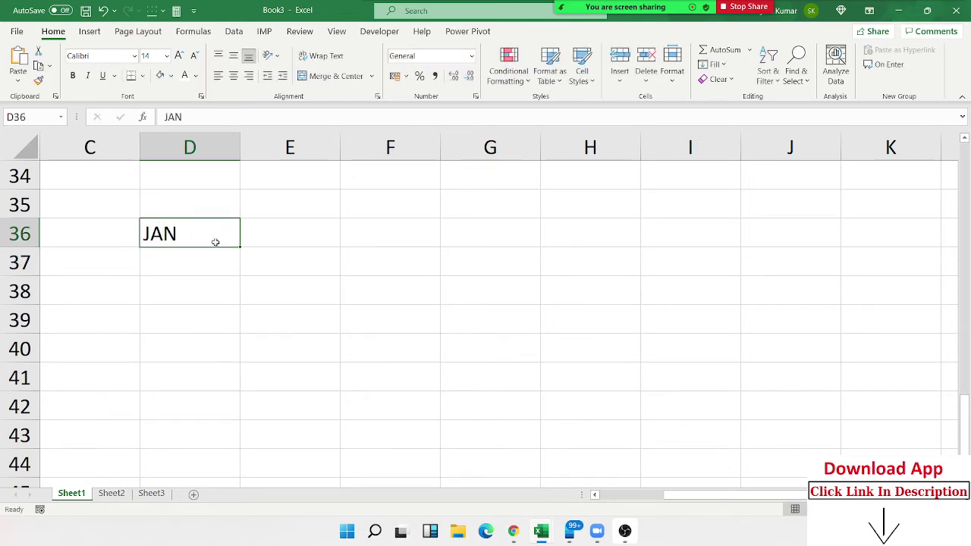
drag(240, 247, 236, 343)
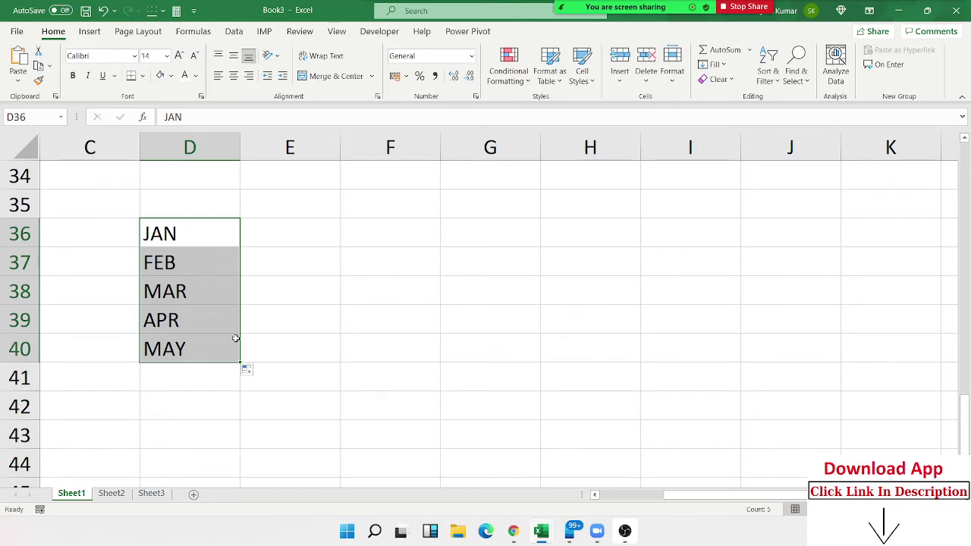
Enter sun in E36 and auto-fill the weekdays through thu in E40.
key(Up)
key(Right)
key(Down)
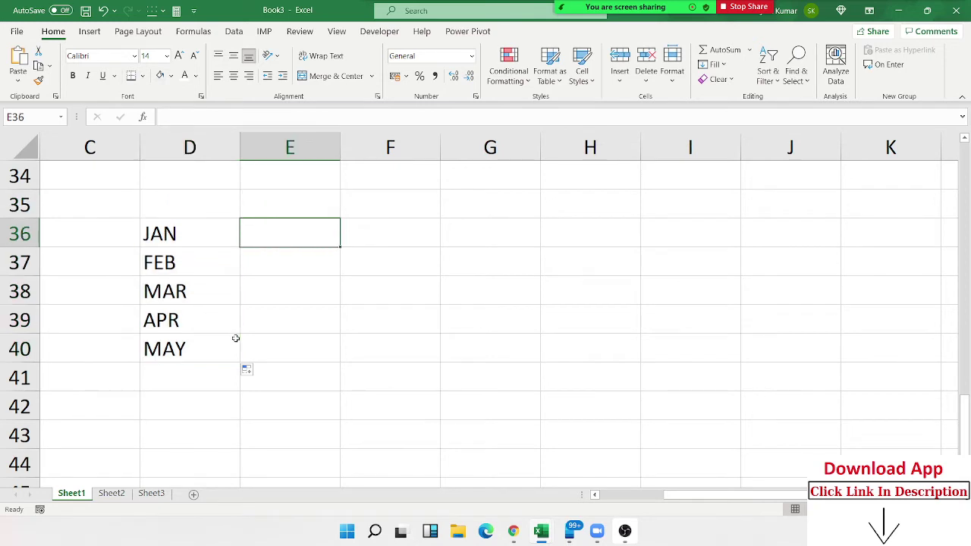
text(sun)
key(Return)
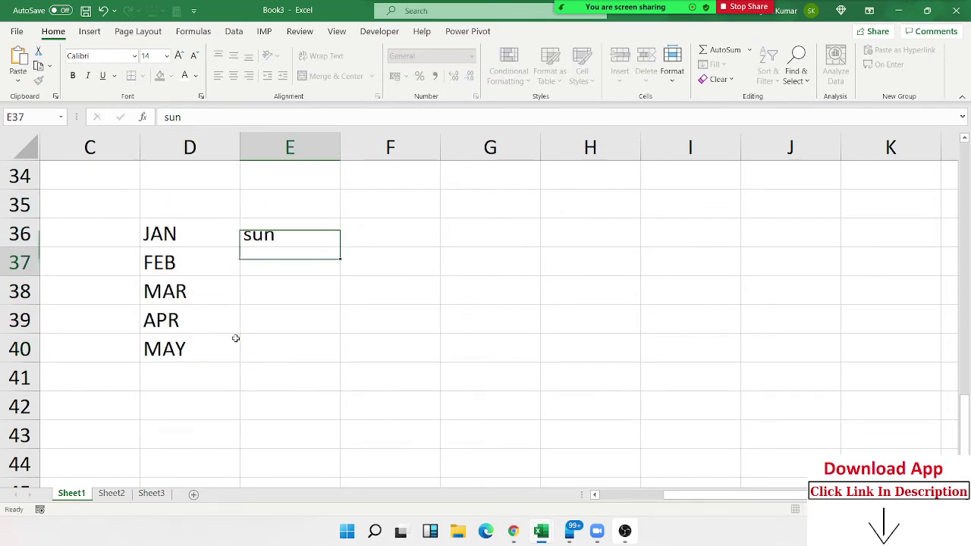
click(333, 236)
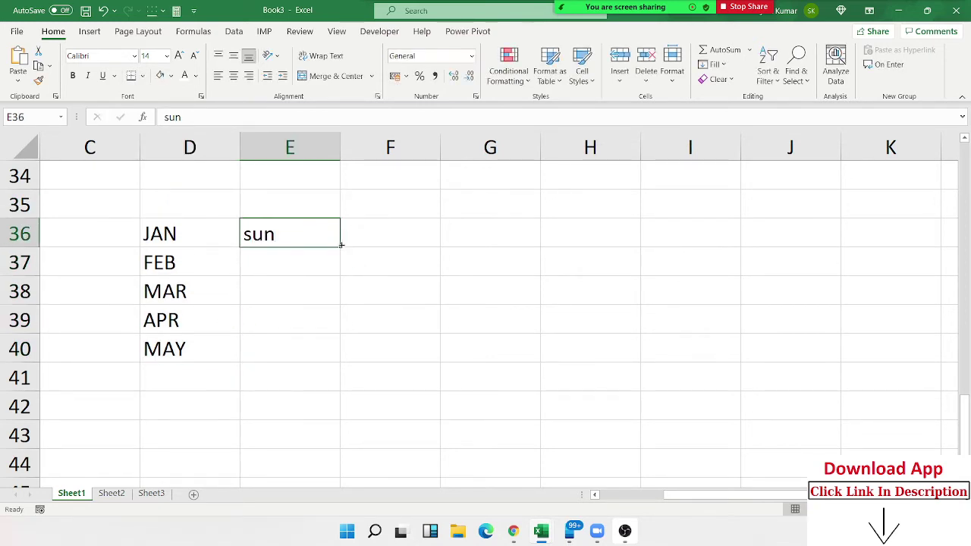
double_click(342, 246)
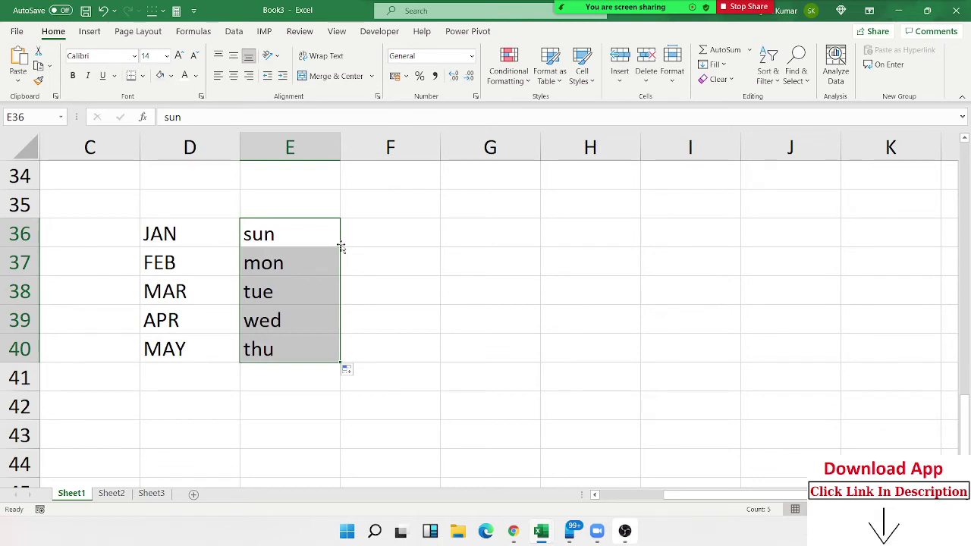
click(343, 243)
Enter the first name from the custom name list in F36 and autofill the series to F40.
text(Pu)
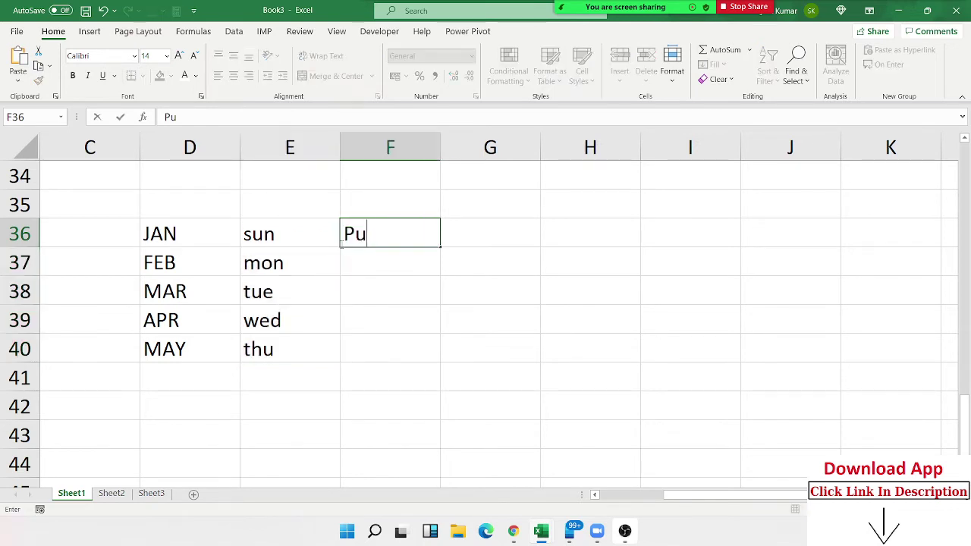
text(ja)
click(399, 253)
click(402, 243)
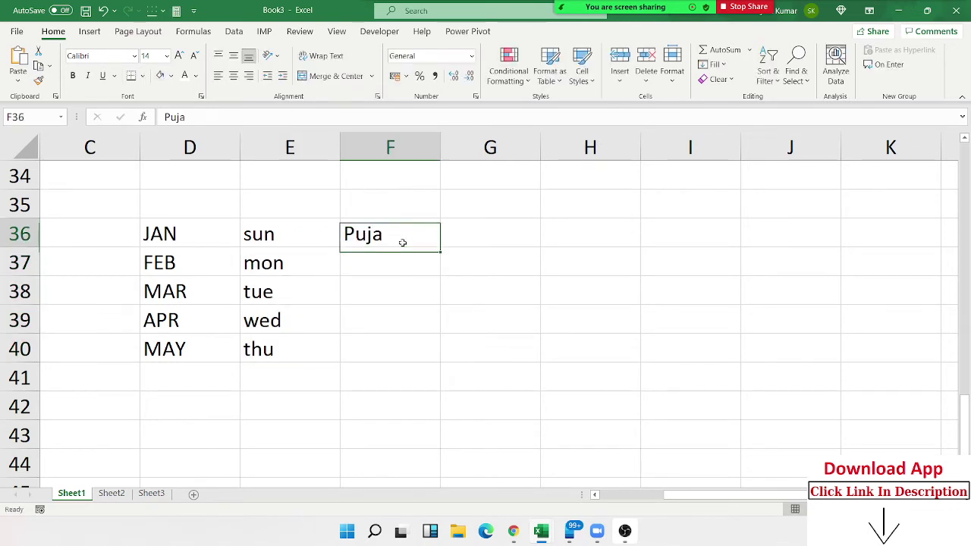
double_click(440, 252)
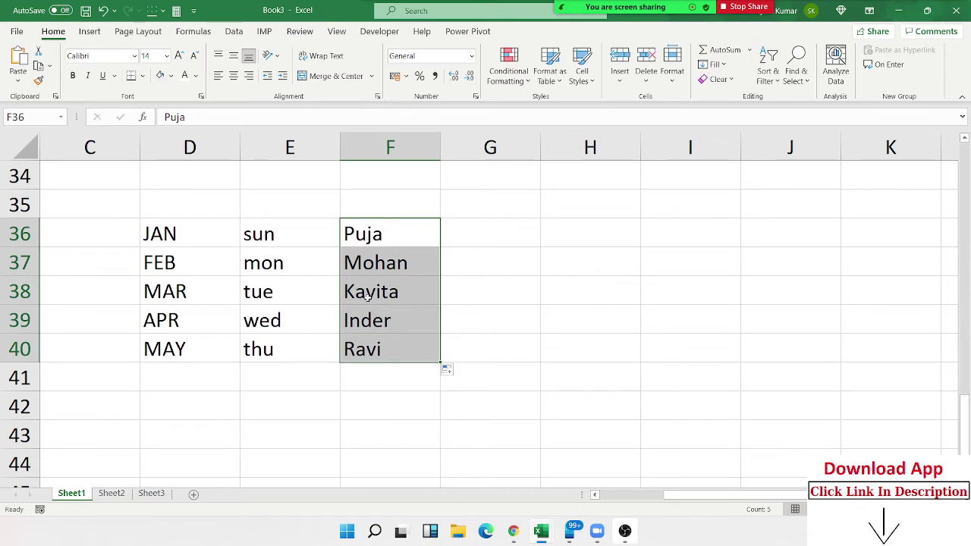
click(293, 375)
Go to Excel Options' Advanced page and open the Edit Custom Lists dialog.
click(17, 32)
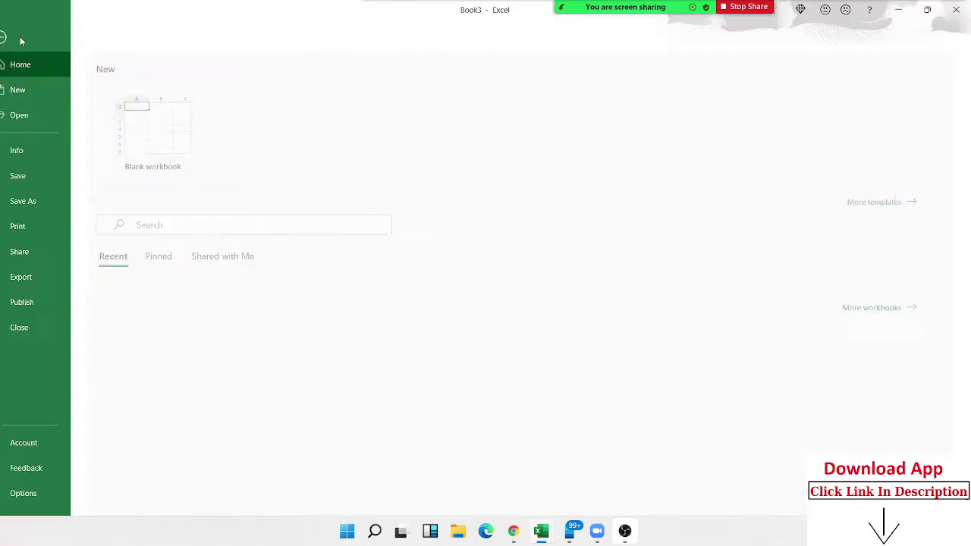
click(38, 493)
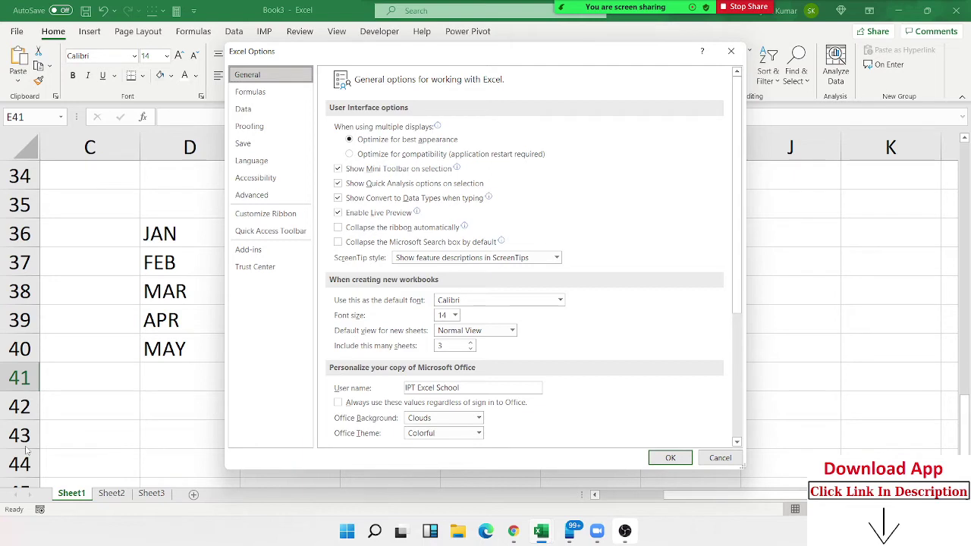
click(251, 196)
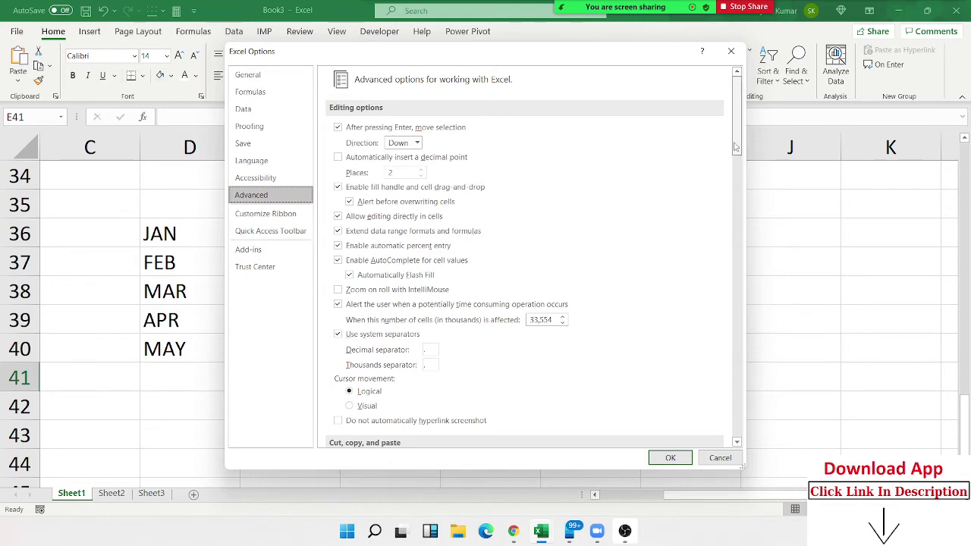
drag(735, 114, 733, 428)
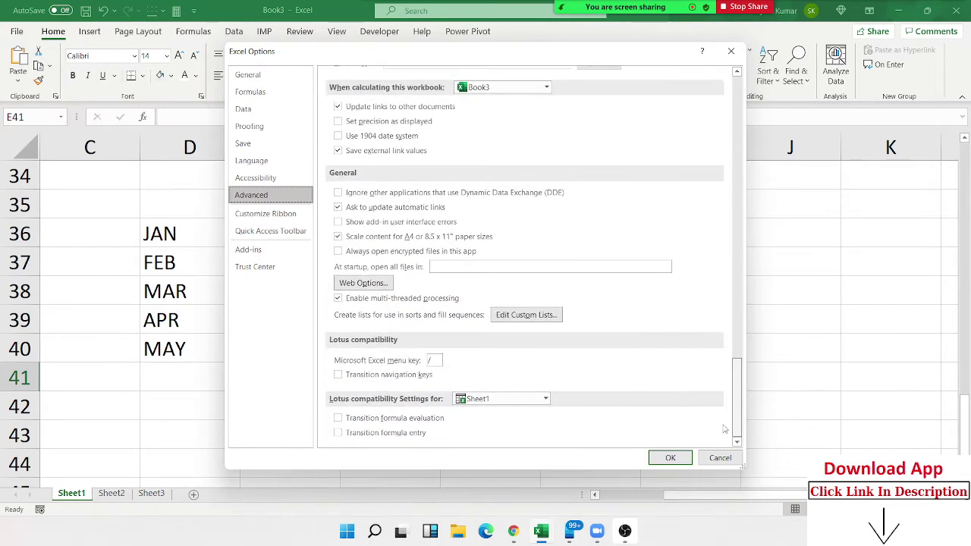
click(545, 315)
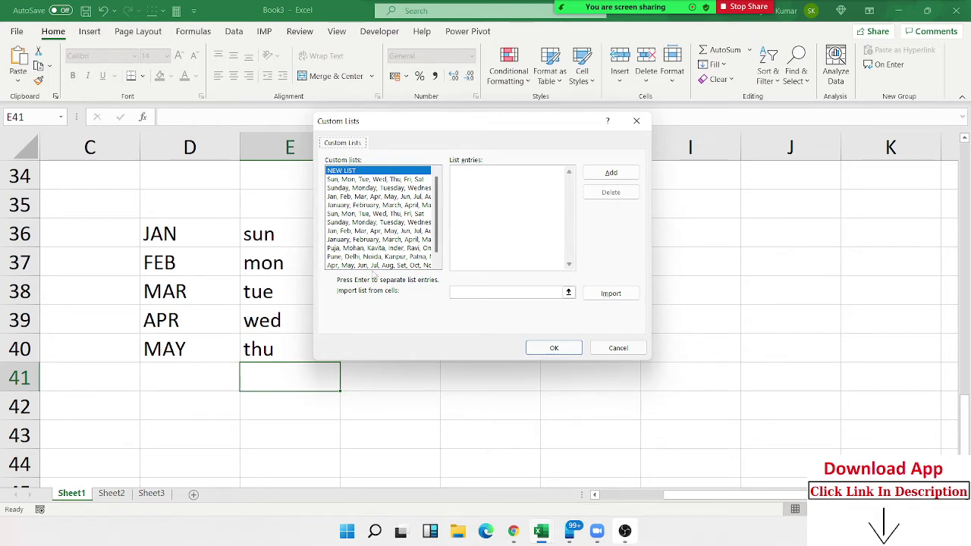
Browse the saved custom lists, including the Excel, VBA, Access list.
drag(374, 266, 370, 249)
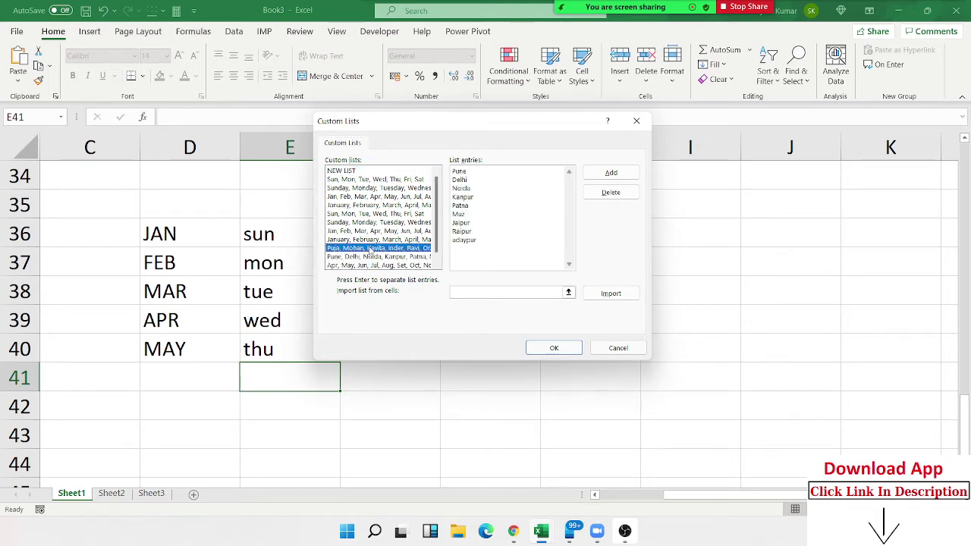
drag(371, 249, 382, 264)
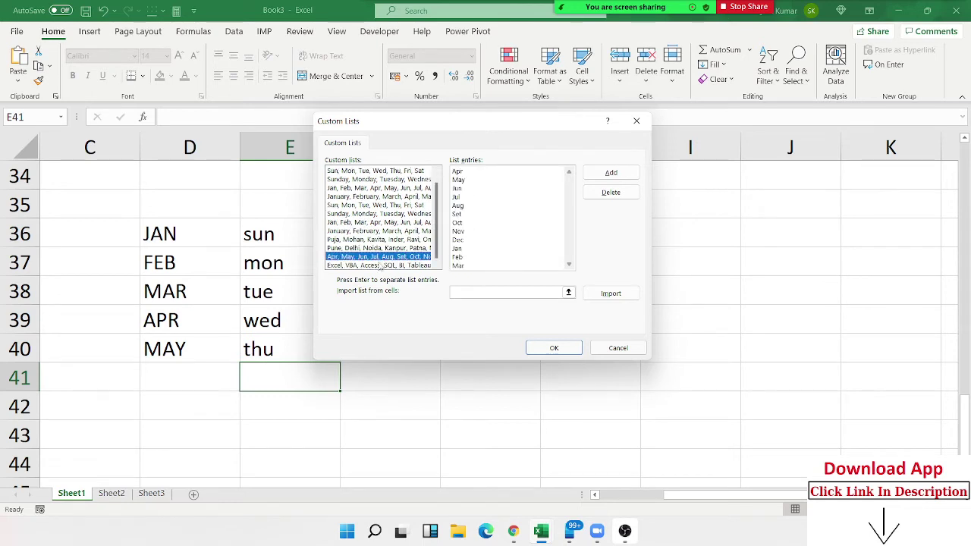
click(381, 267)
scroll(381, 199, up, 1)
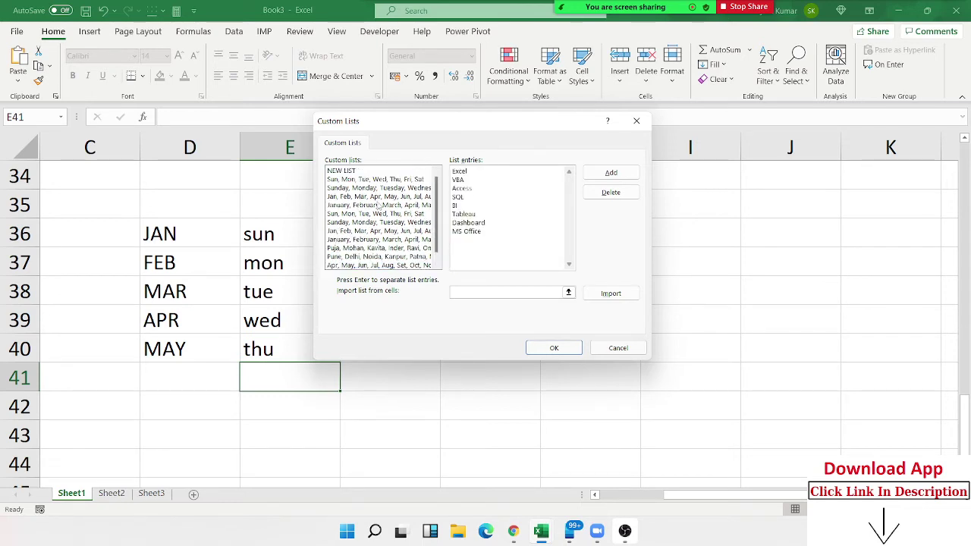
Import E36:E40 as a new custom list and close Excel Options.
click(354, 171)
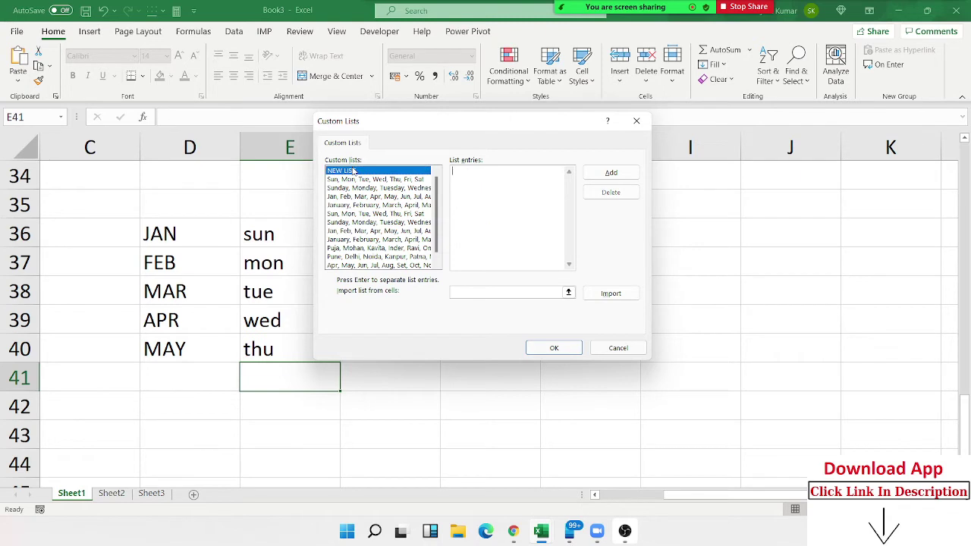
click(568, 292)
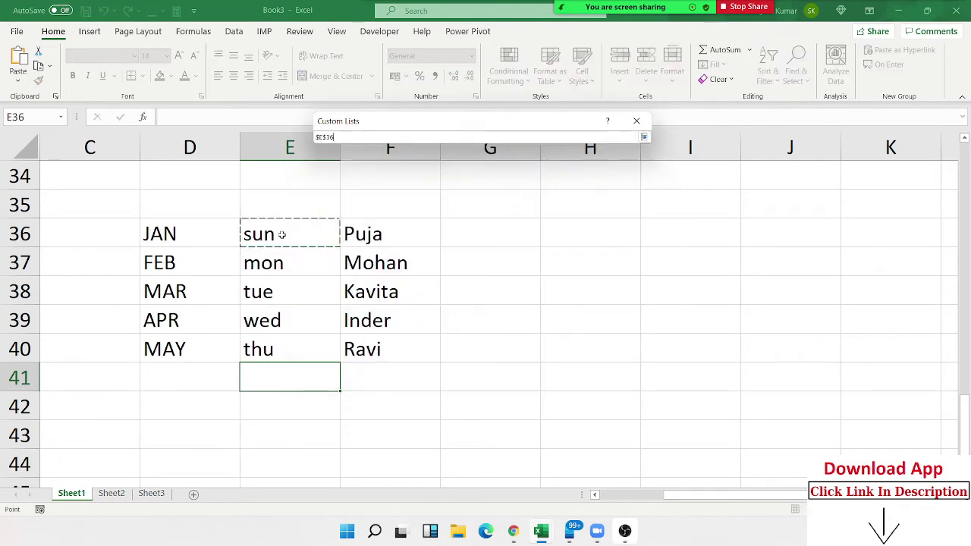
drag(311, 227, 331, 345)
click(644, 138)
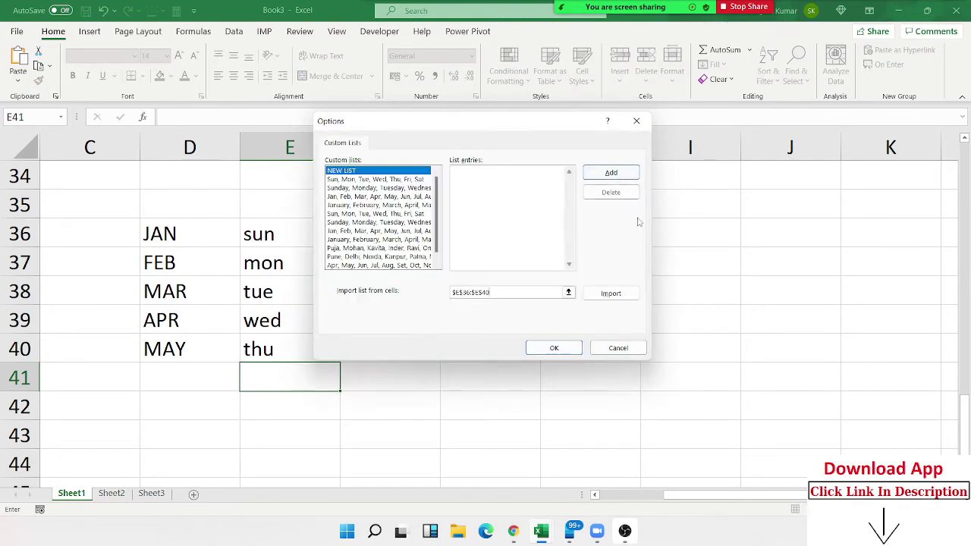
key(Escape)
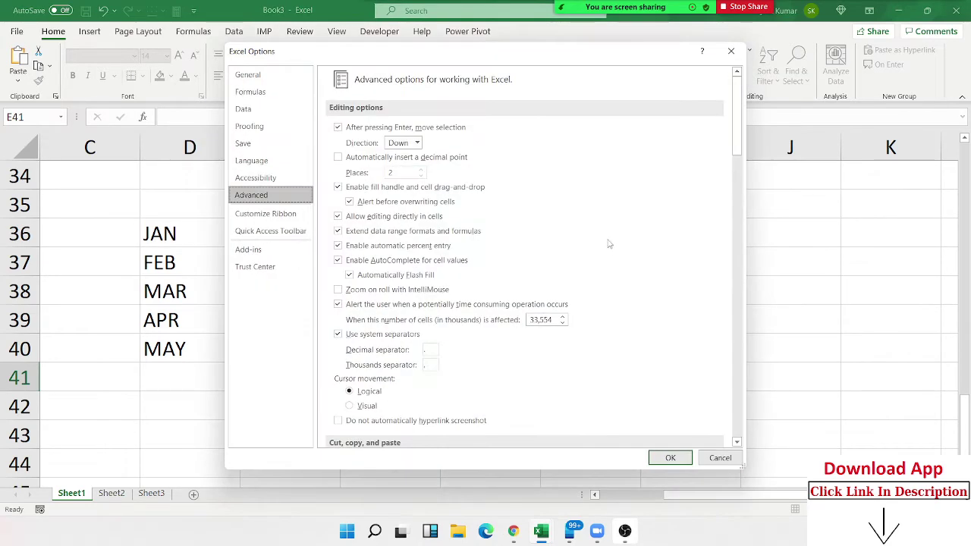
key(Return)
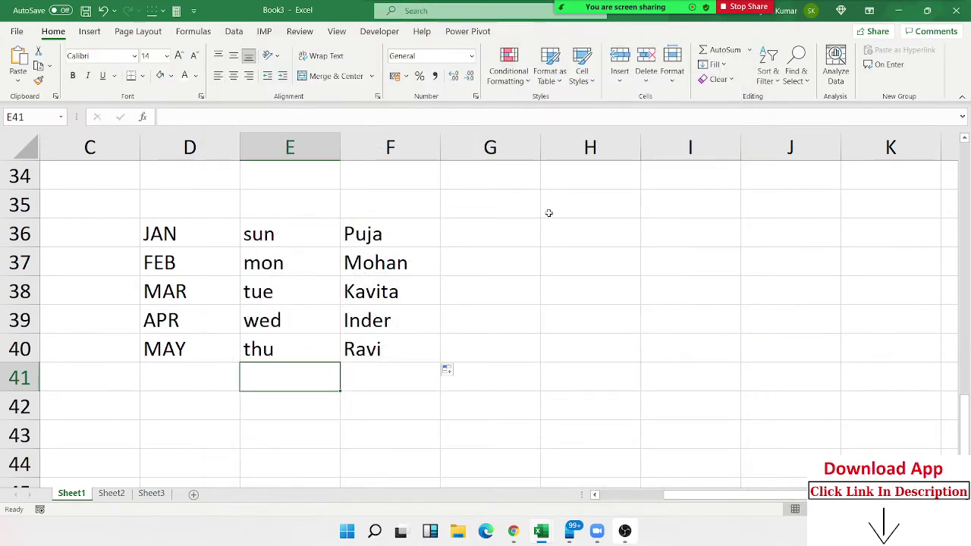
Enter Excel in H35 and autofill VBA, Access and SQL down to H38.
click(549, 213)
text(Exce)
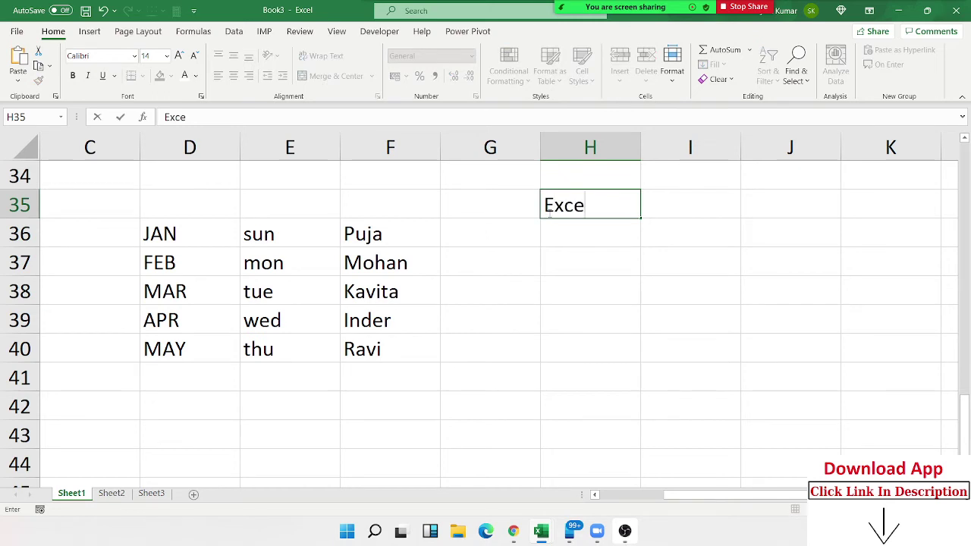
text(l)
click(605, 262)
click(618, 208)
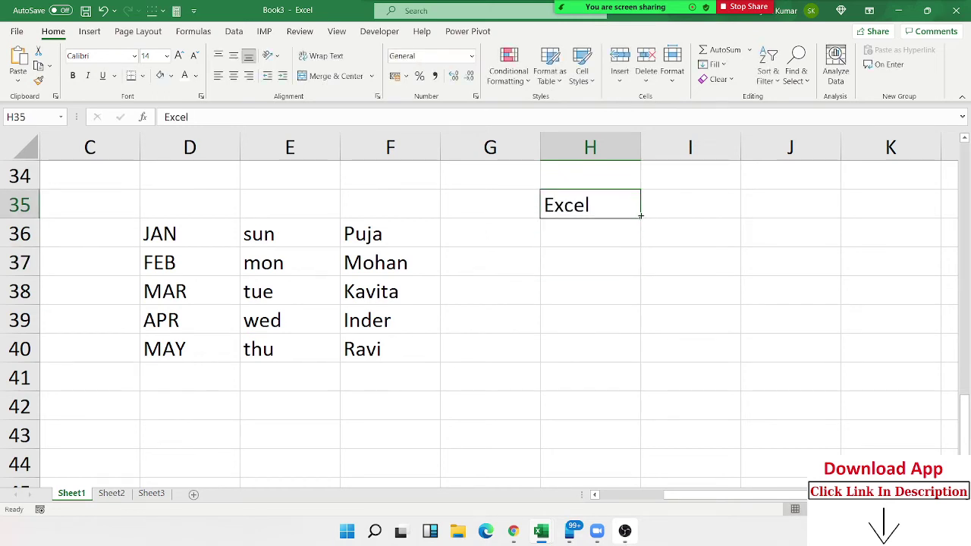
drag(640, 218, 639, 289)
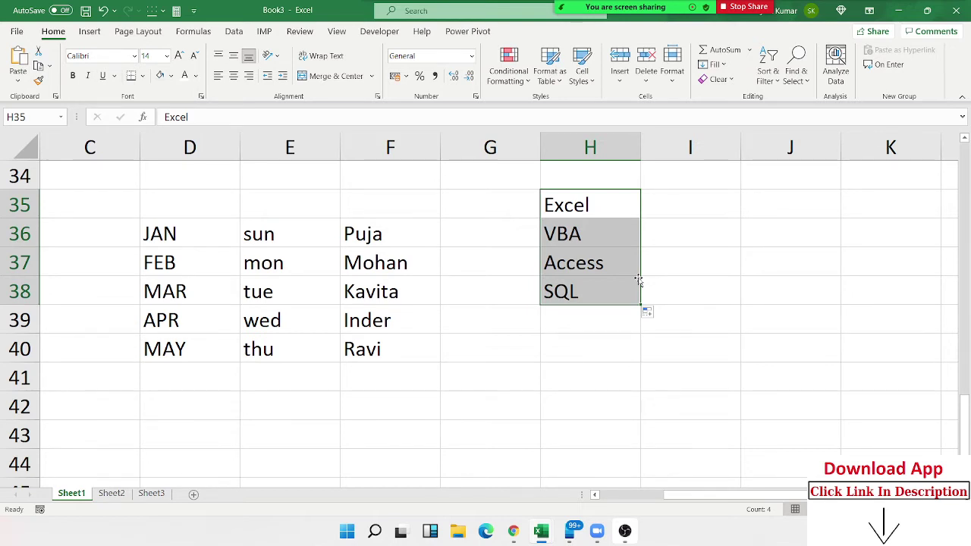
click(287, 210)
click(265, 32)
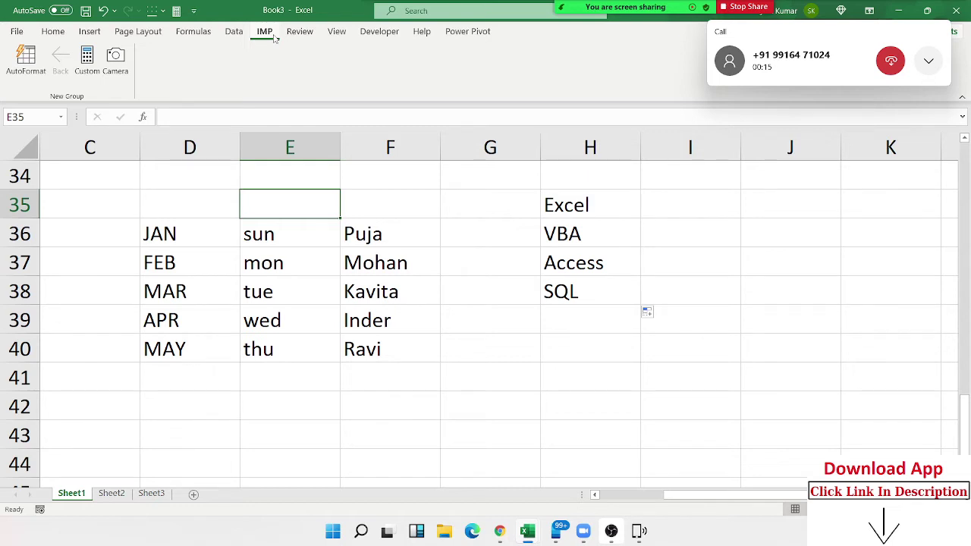
Dismiss the incoming call and remove the IMP custom tab in Customize Ribbon.
click(884, 67)
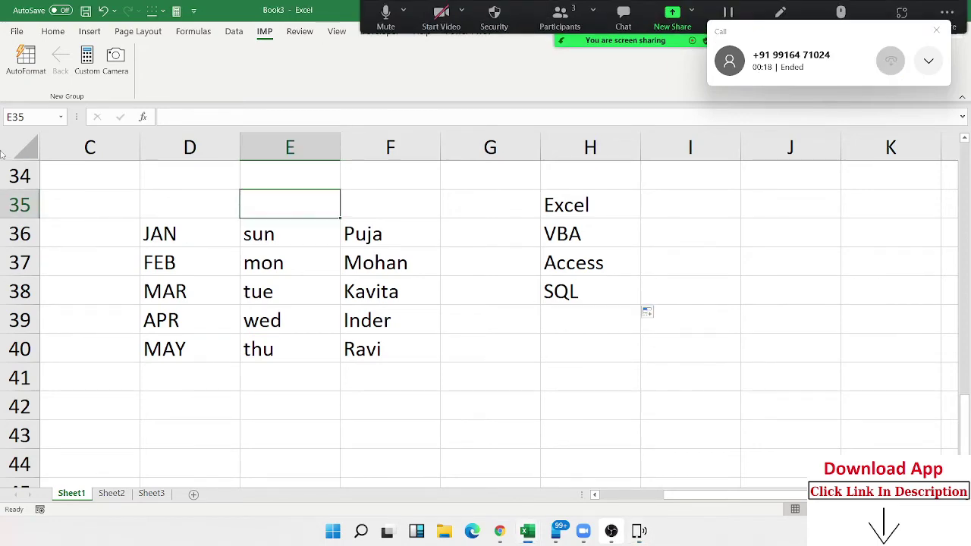
click(17, 31)
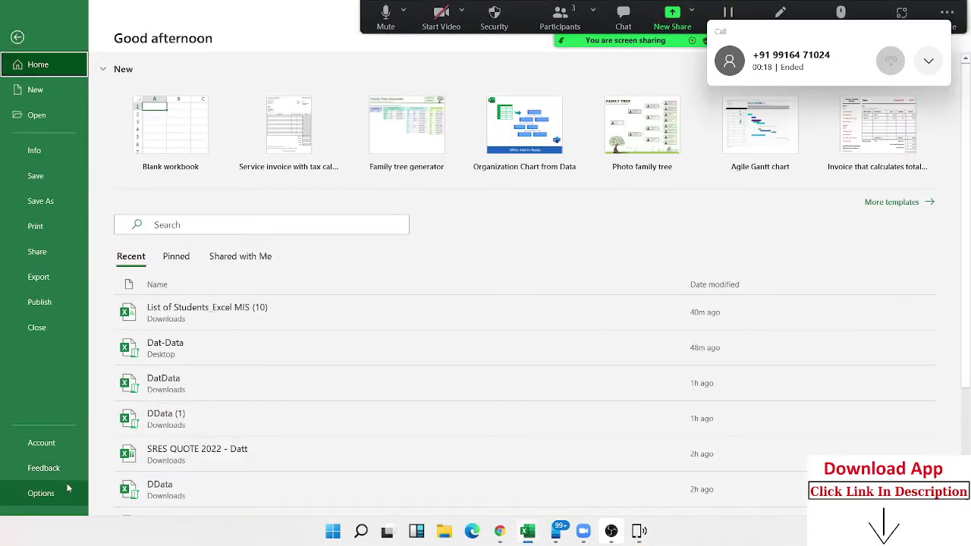
click(41, 493)
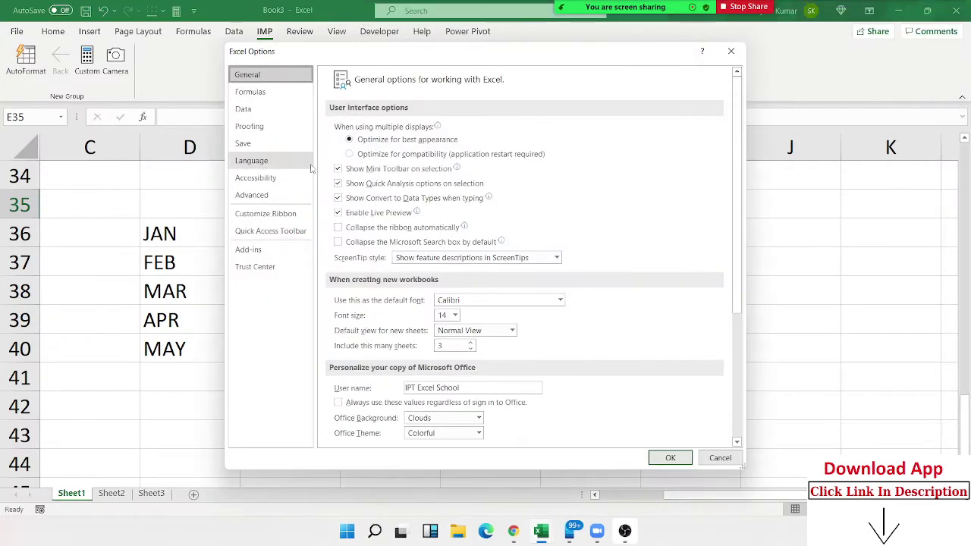
click(279, 215)
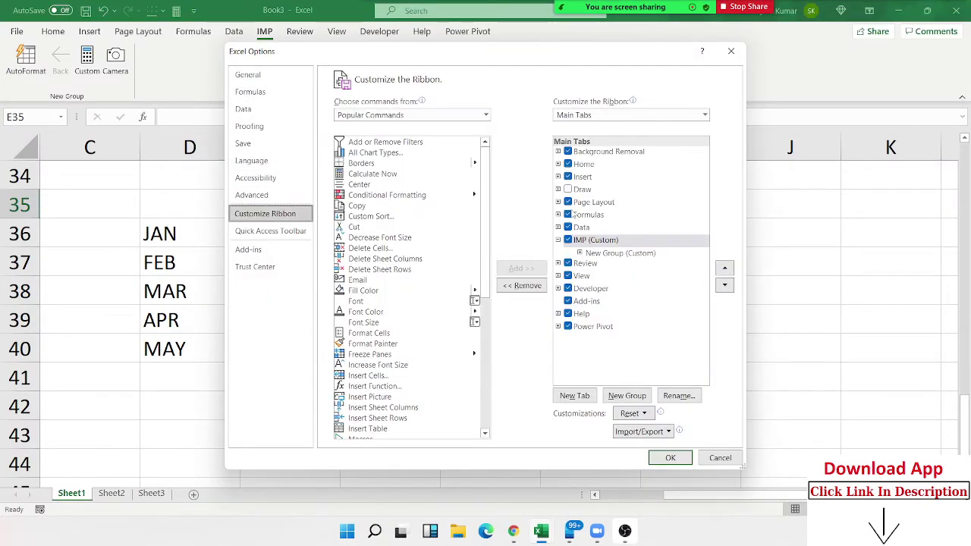
click(623, 244)
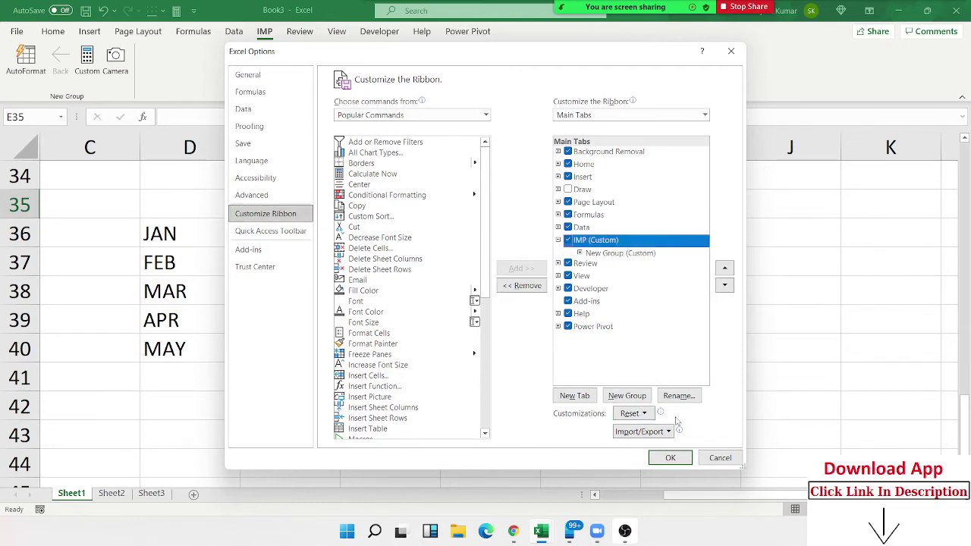
click(531, 287)
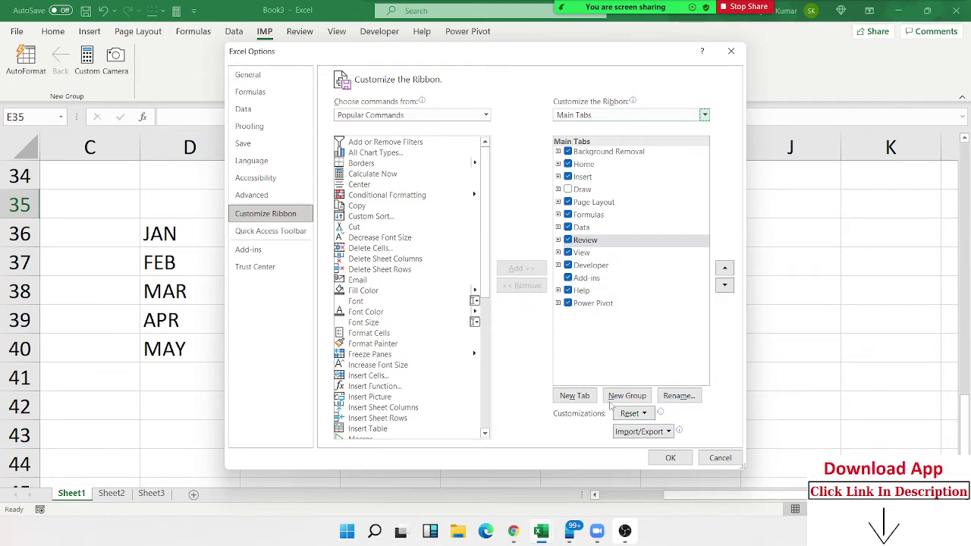
click(678, 459)
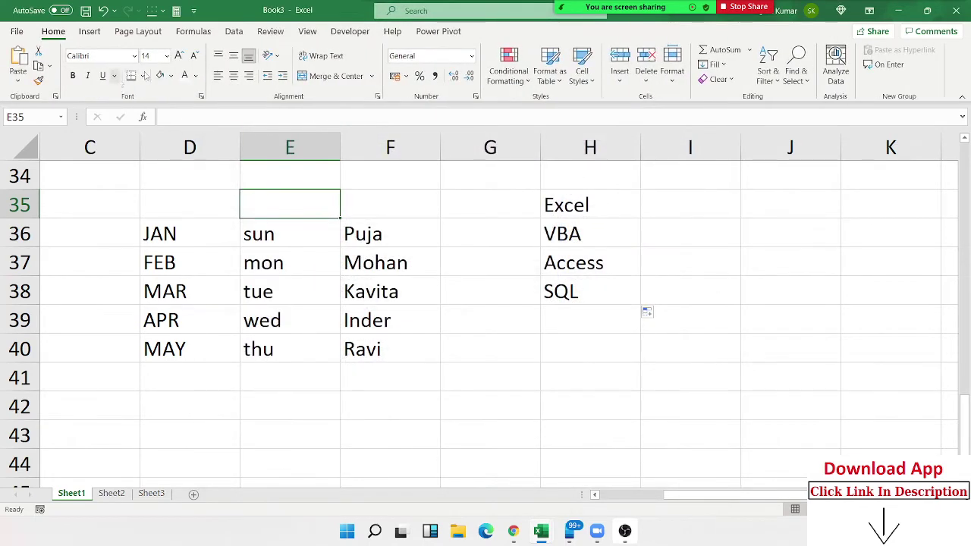
Open Excel Options on Customize Ribbon and collapse the Home node under Main Tabs.
click(19, 33)
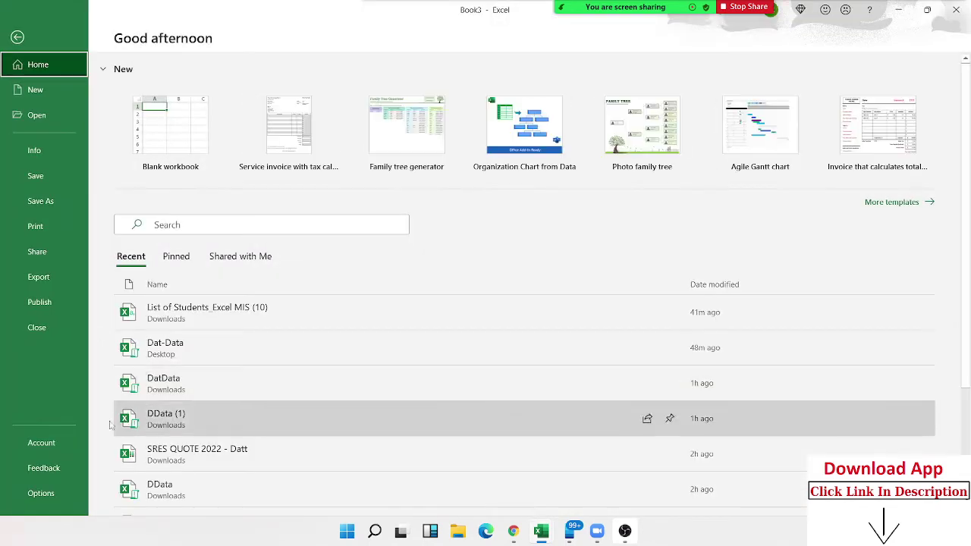
key(Escape)
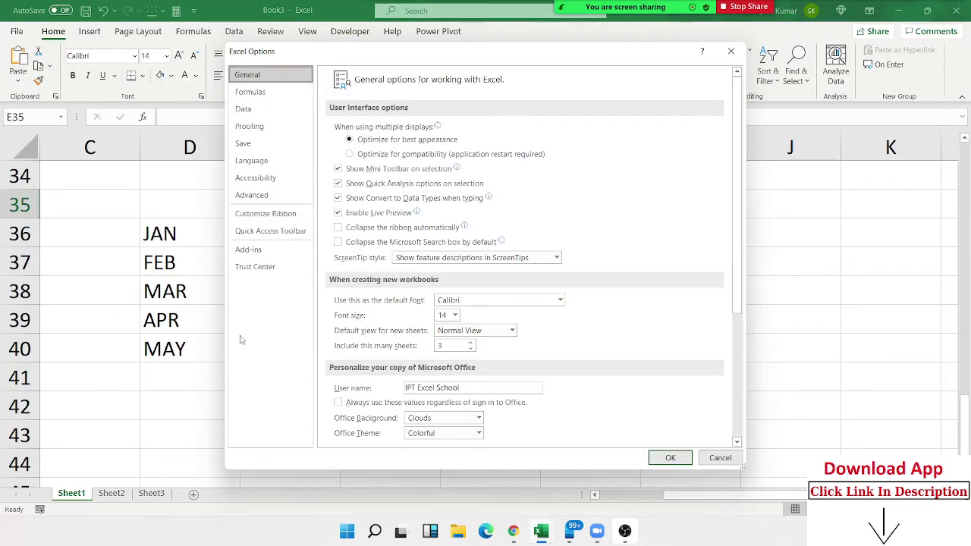
click(275, 219)
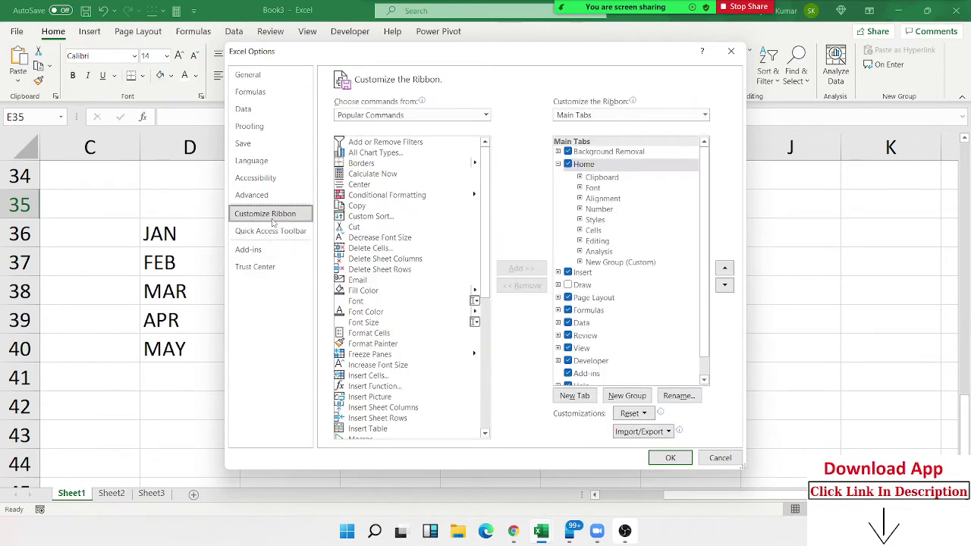
click(558, 165)
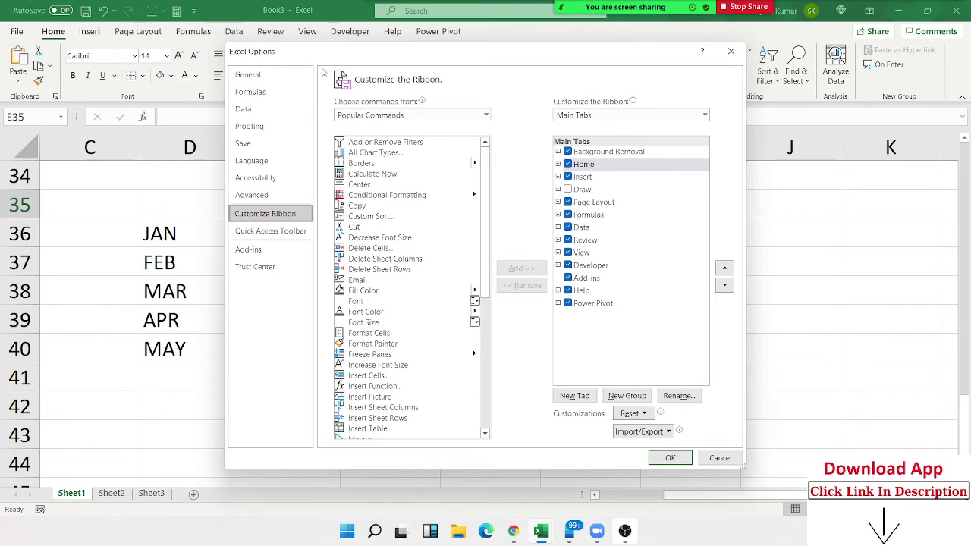
Set 'Choose commands from' to Commands Not in the Ribbon and scroll down to Quick Print.
click(346, 114)
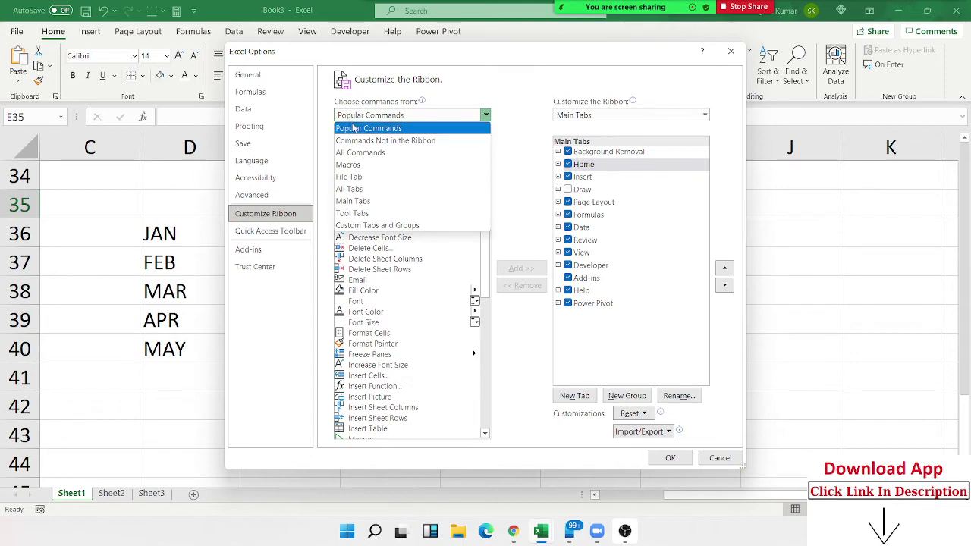
click(362, 141)
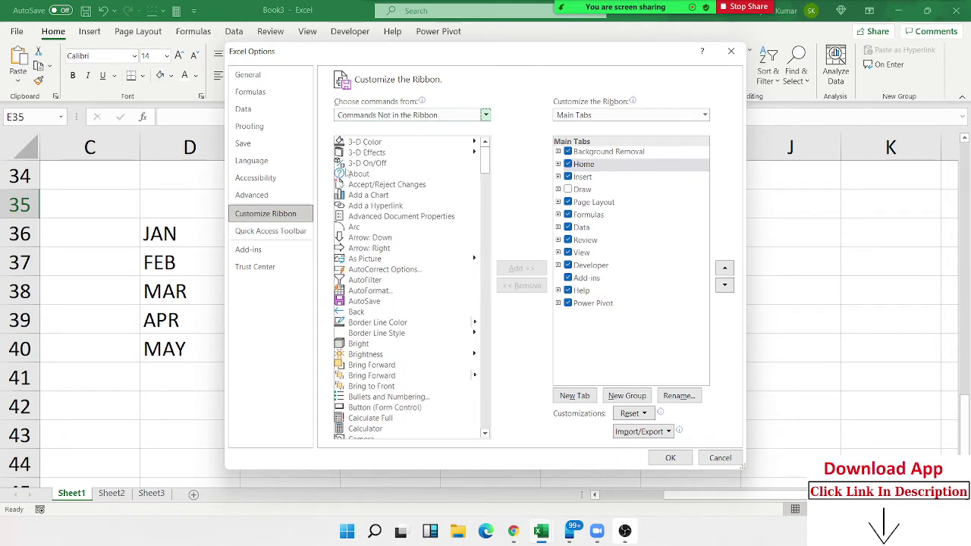
scroll(418, 202, down, 1)
scroll(418, 202, down, 7)
scroll(418, 202, down, 6)
scroll(418, 202, down, 8)
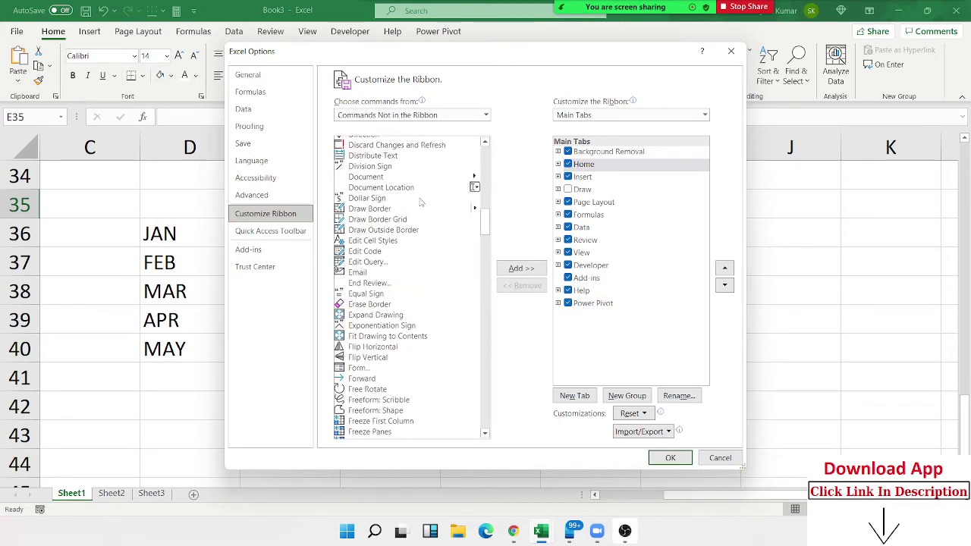
scroll(418, 202, down, 8)
scroll(418, 202, down, 6)
scroll(420, 218, down, 4)
scroll(420, 218, up, 4)
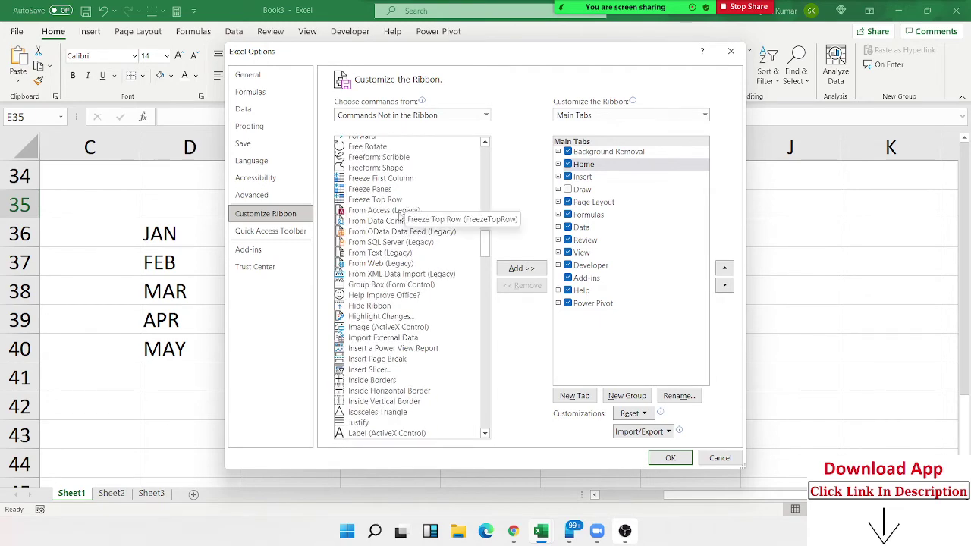
scroll(371, 289, down, 5)
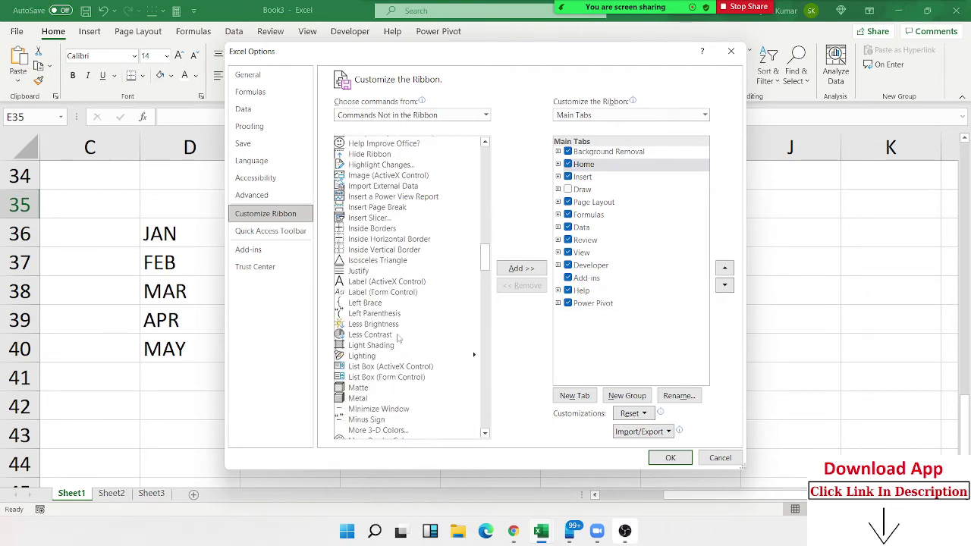
scroll(400, 341, down, 3)
scroll(400, 341, down, 2)
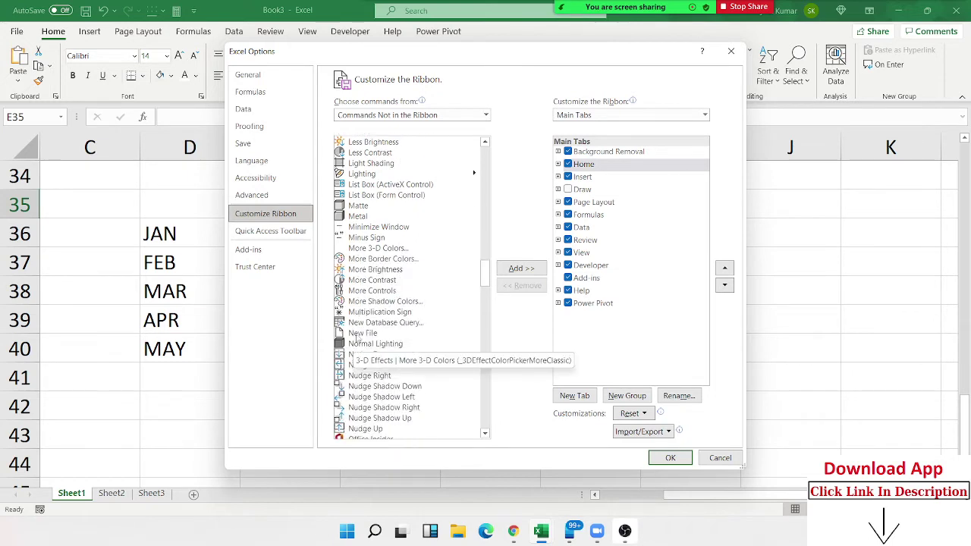
scroll(376, 340, down, 3)
scroll(376, 341, down, 1)
scroll(375, 342, down, 1)
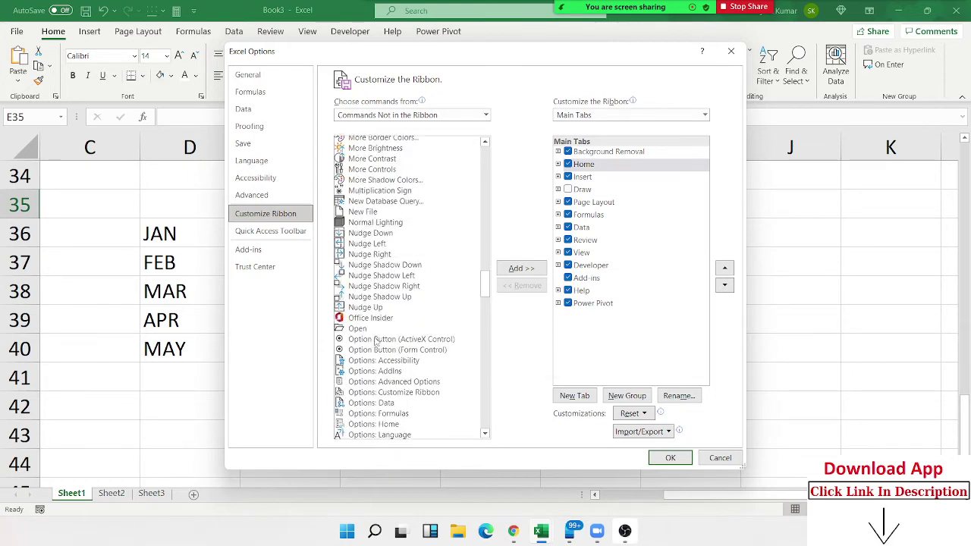
scroll(364, 353, down, 1)
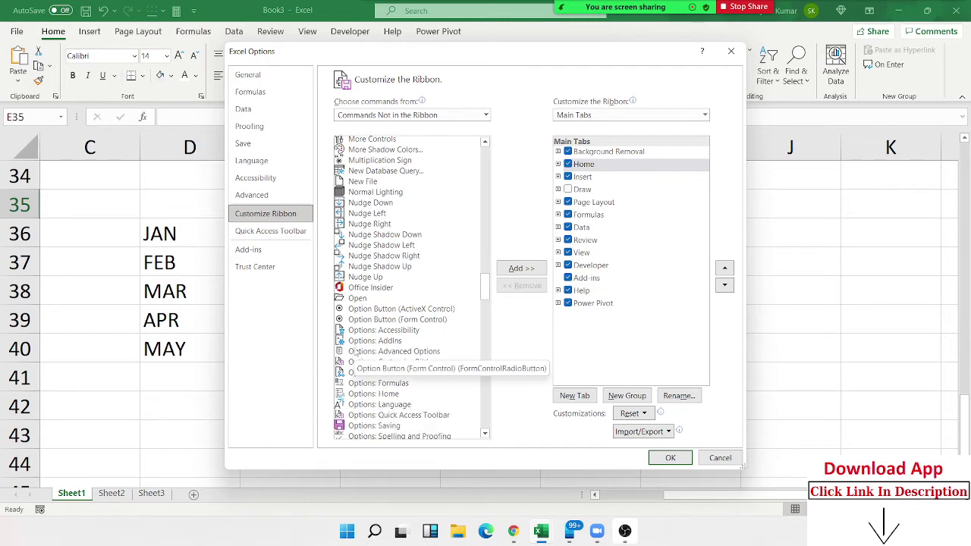
scroll(398, 362, down, 2)
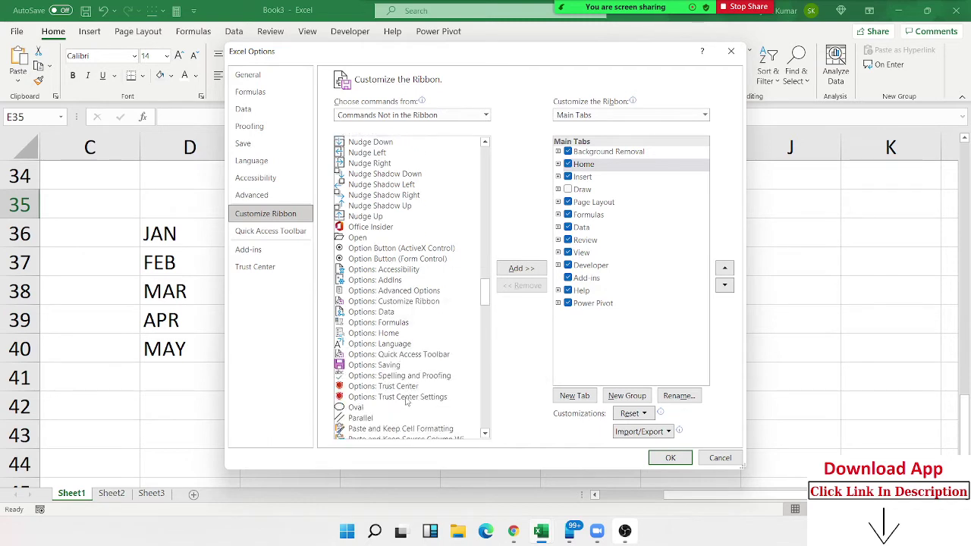
scroll(408, 402, down, 4)
scroll(408, 400, down, 4)
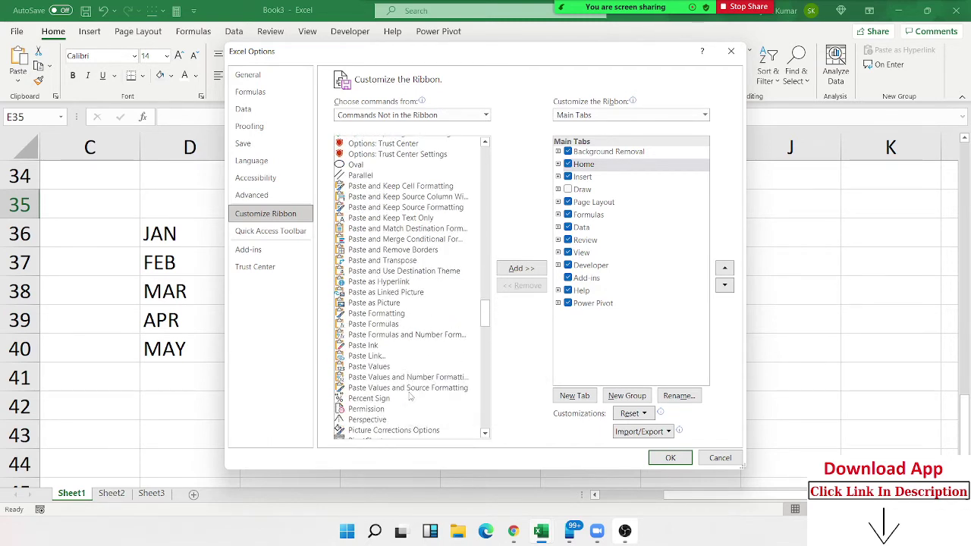
scroll(410, 397, down, 1)
scroll(410, 397, down, 2)
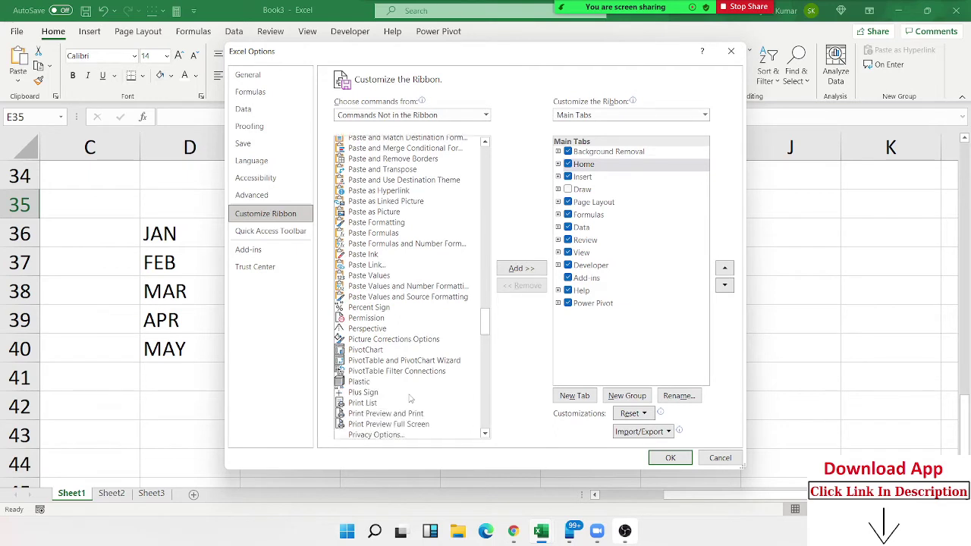
scroll(410, 399, down, 2)
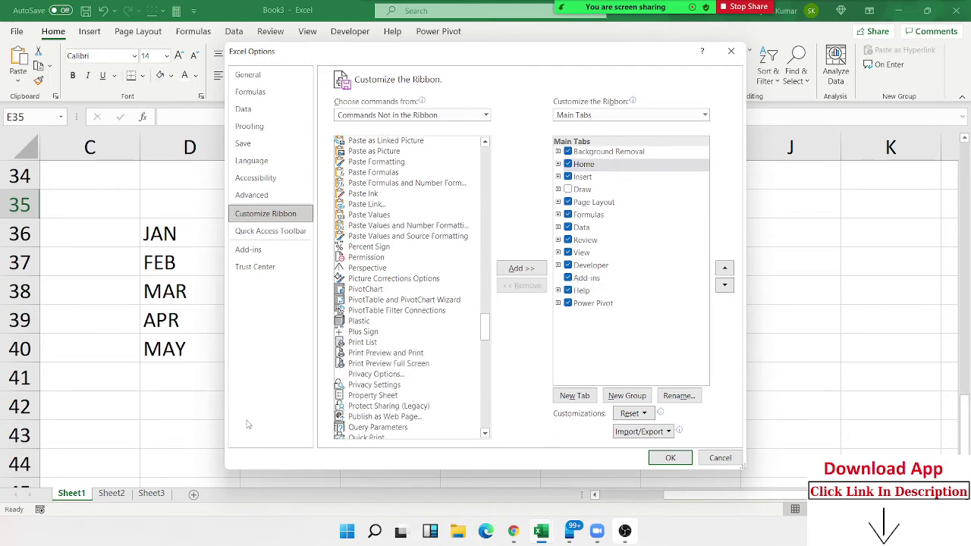
scroll(405, 418, down, 2)
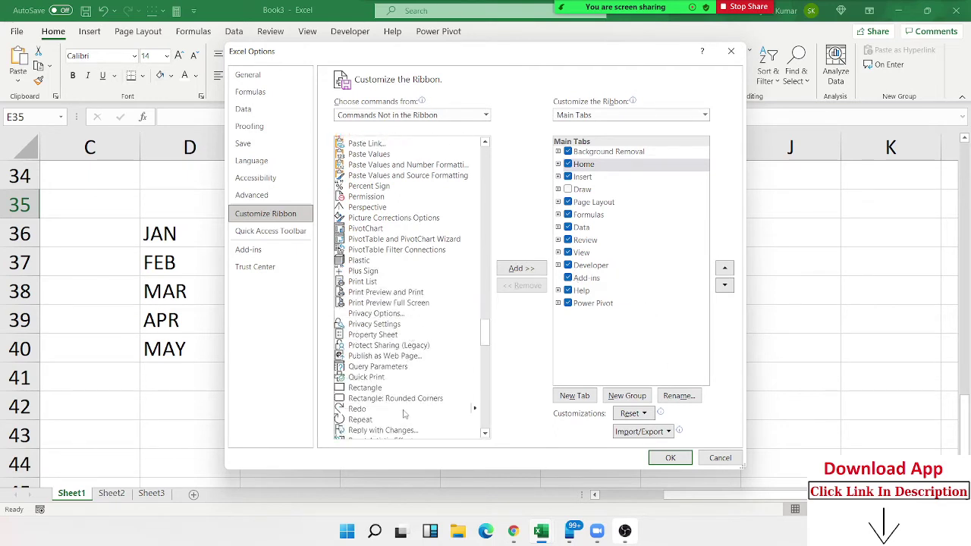
Enable the Draw tab, add two new custom groups, and place Quick Print in one.
click(375, 378)
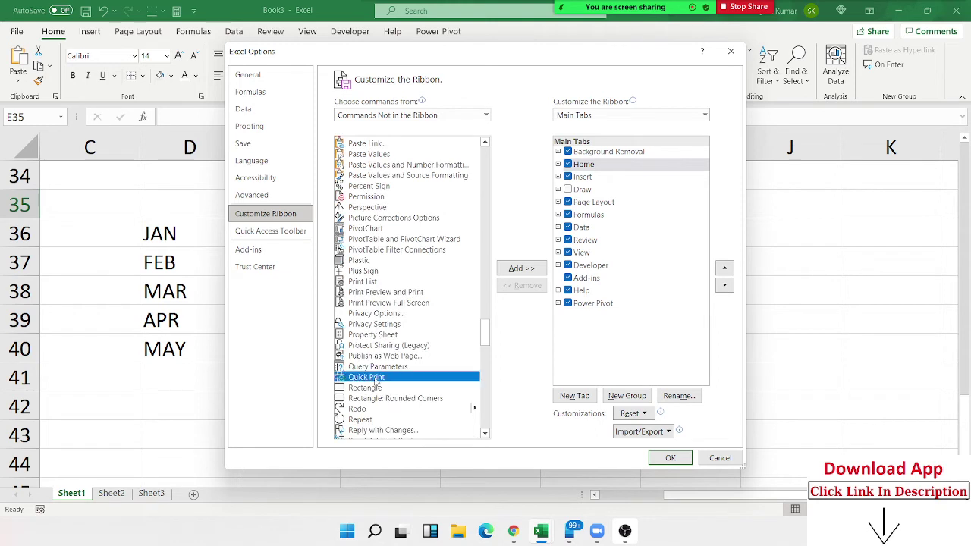
click(522, 269)
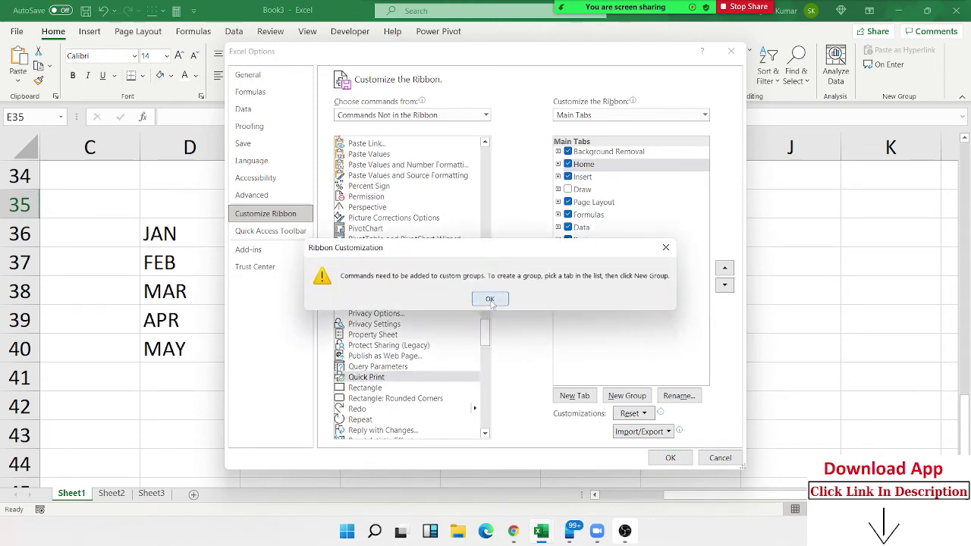
click(490, 300)
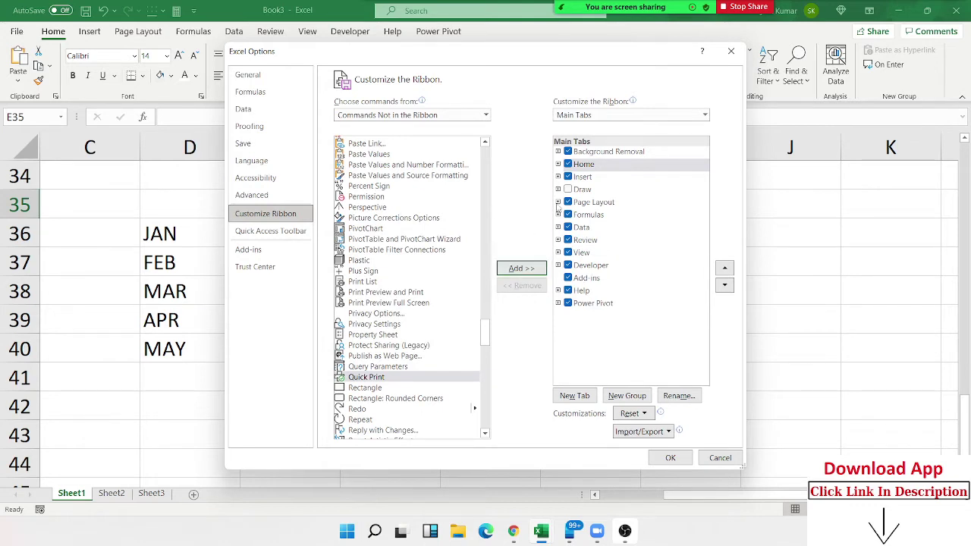
click(567, 189)
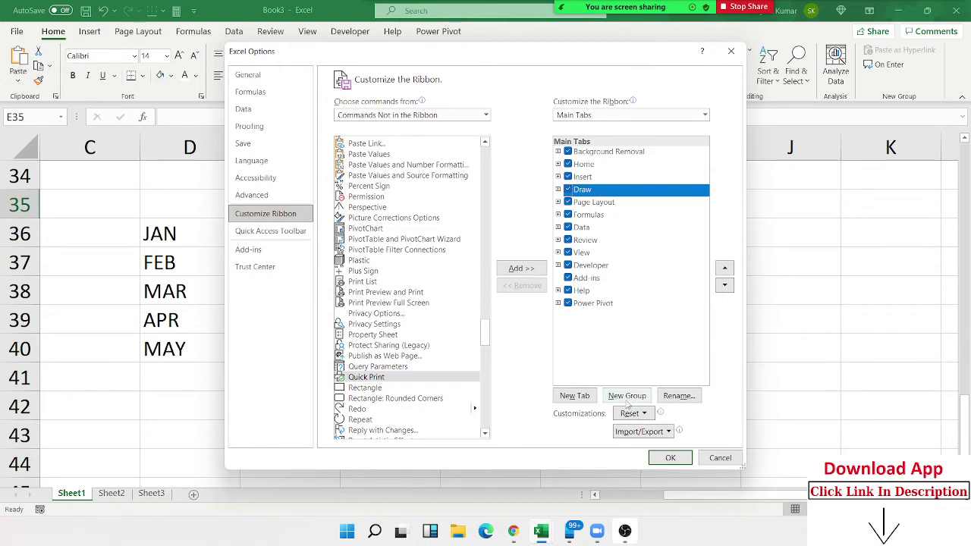
click(628, 396)
click(627, 396)
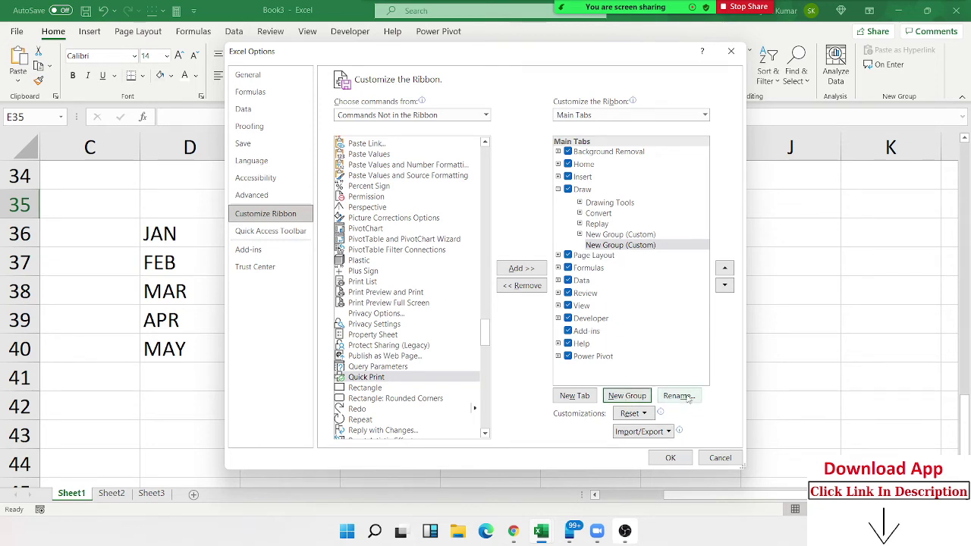
click(521, 274)
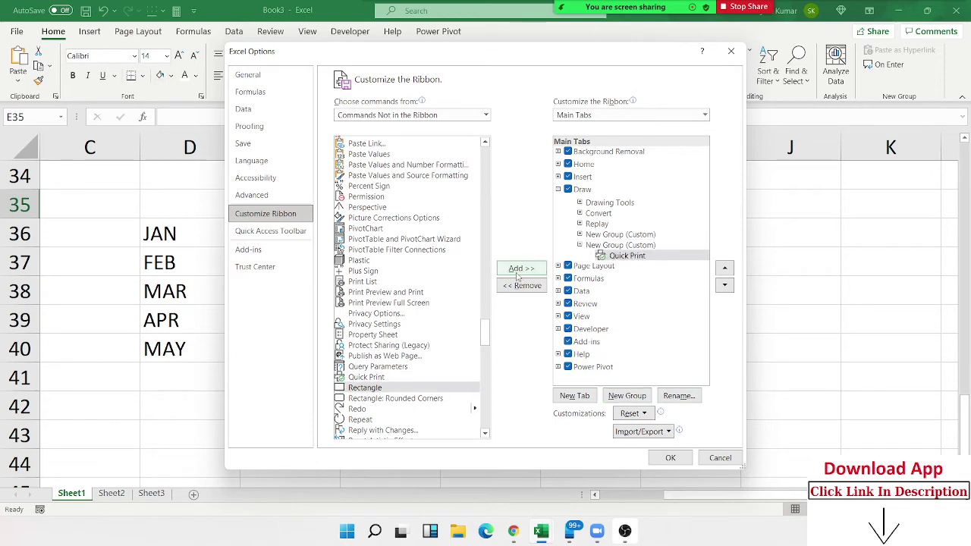
click(671, 458)
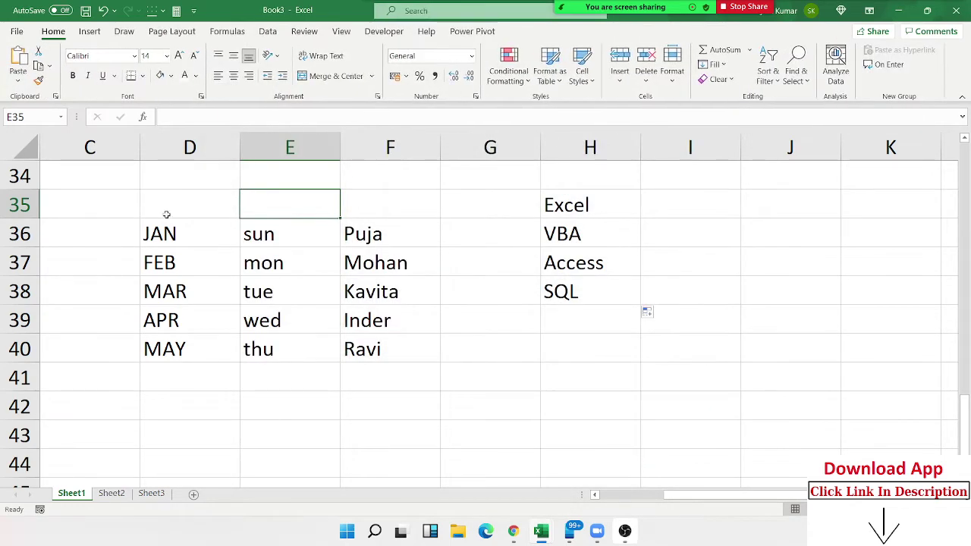
Confirm Quick Print on the Draw tab, then reopen Excel Options.
click(123, 31)
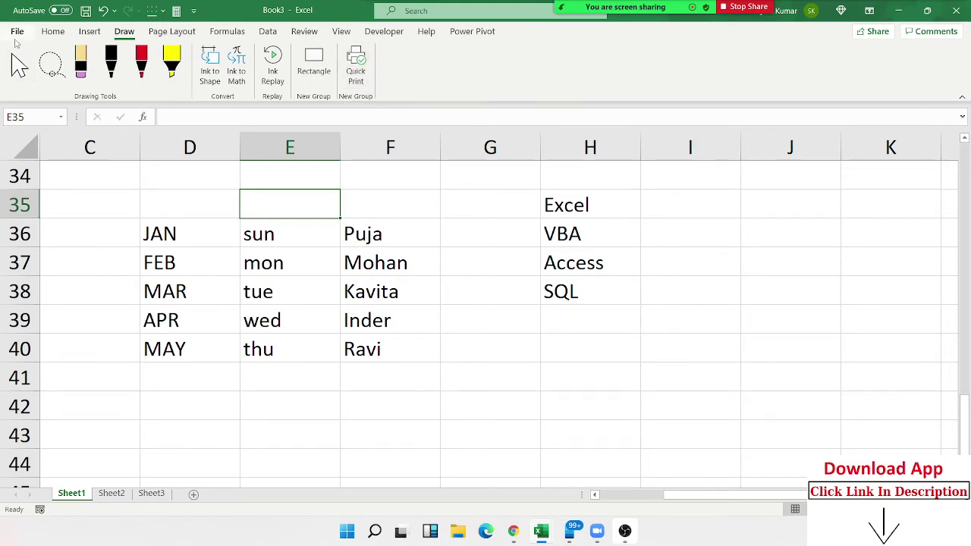
click(17, 31)
click(55, 496)
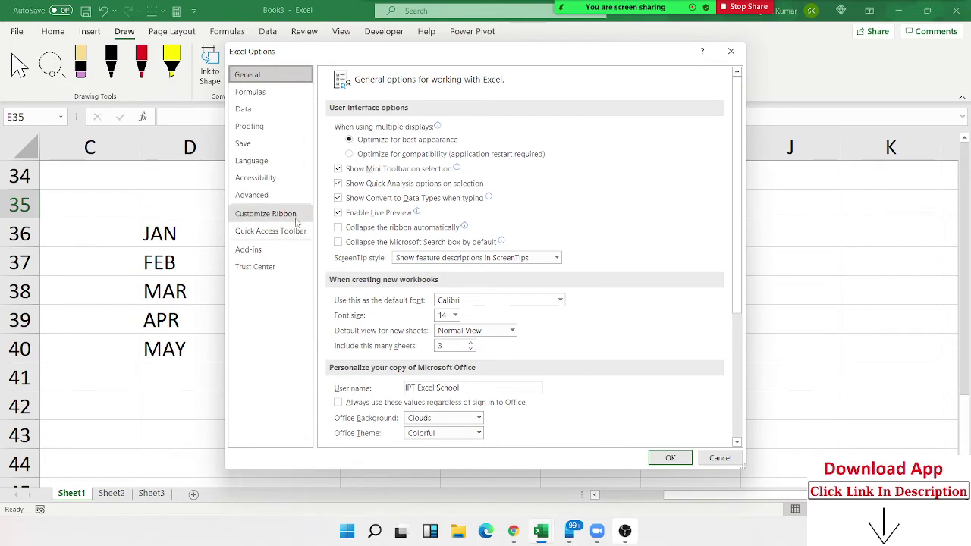
Switch Excel Options to the Customize Ribbon page showing Draw's two custom groups.
click(295, 215)
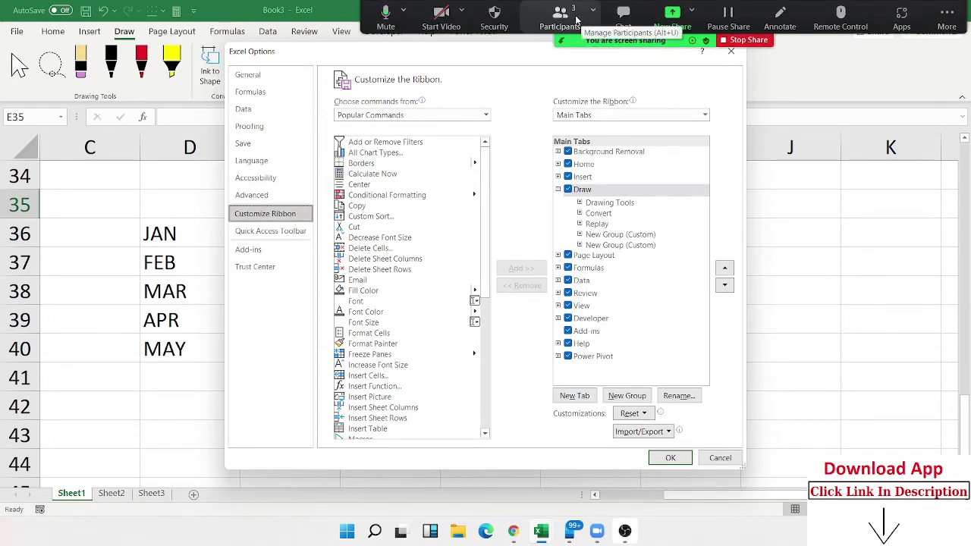
Show Zoom's participants list, switch Windows playback to Speakers, and show Zoom's audio menu.
click(576, 19)
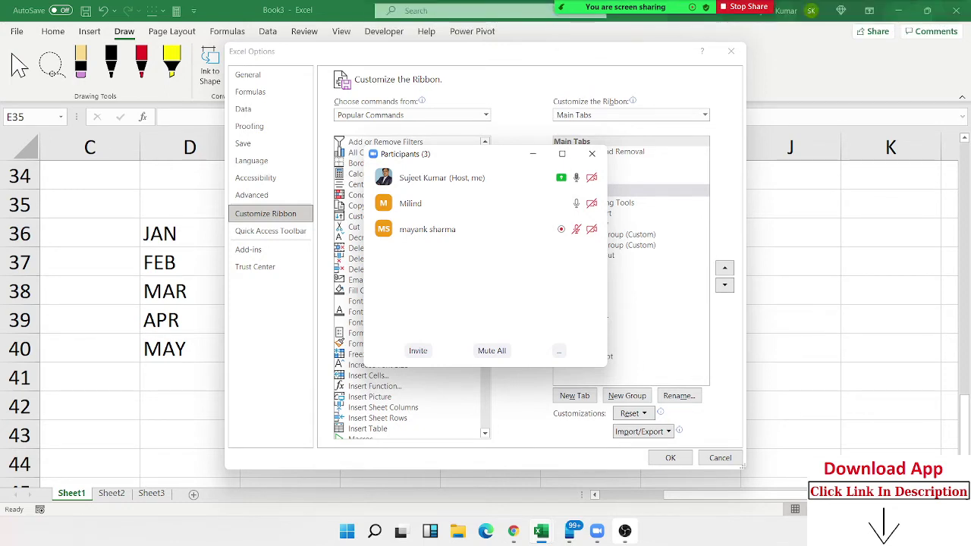
key(XF86AudioRaiseVolume)
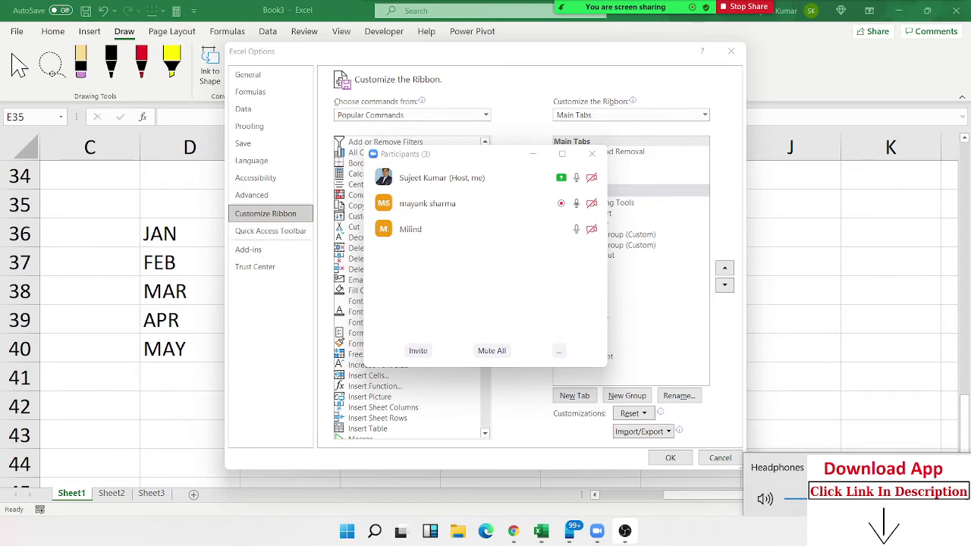
click(949, 499)
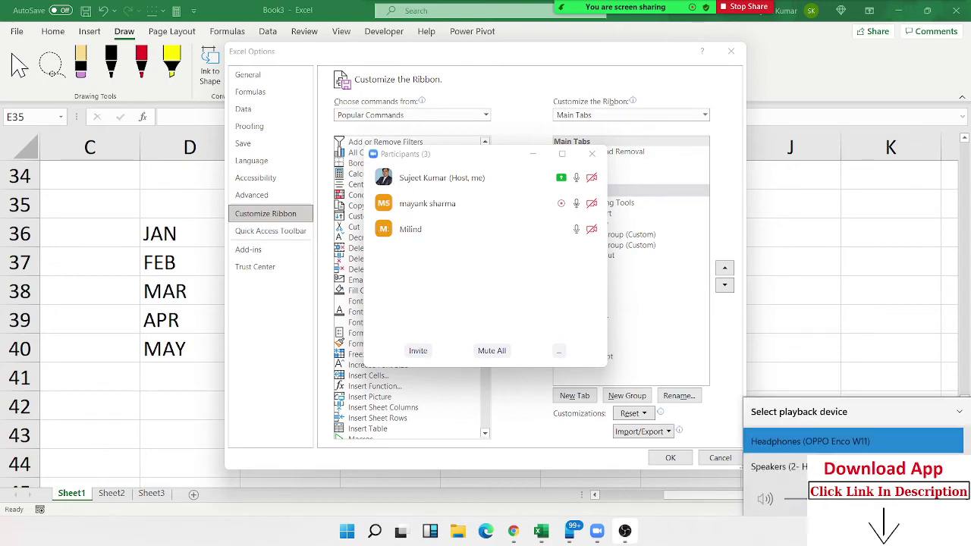
click(777, 464)
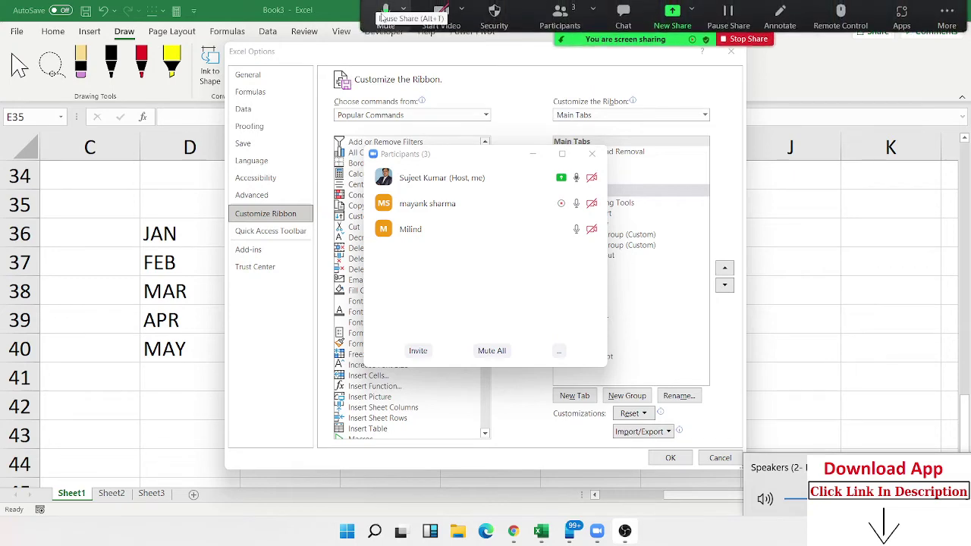
click(404, 12)
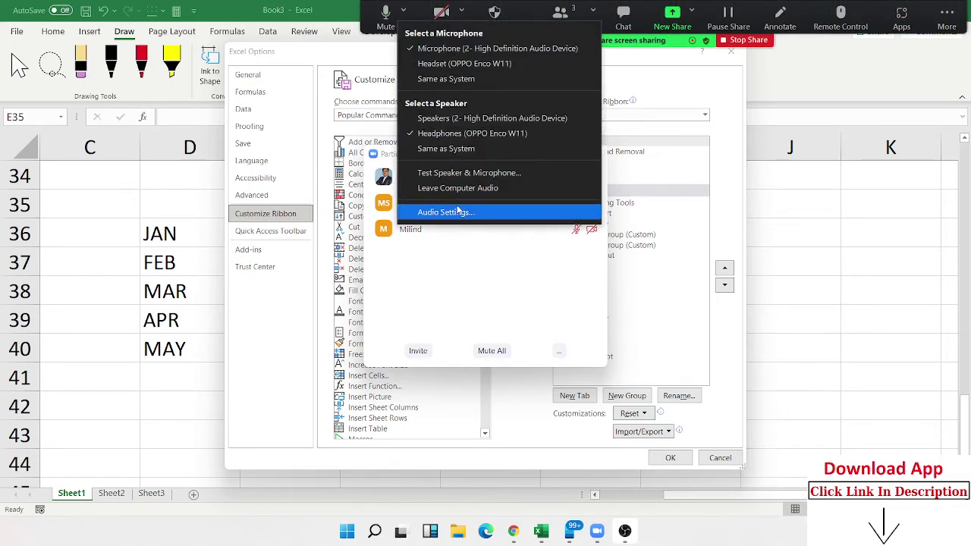
Test the microphone and speakers, then try Speakers (2- High Definition Audio Device) as output.
click(455, 212)
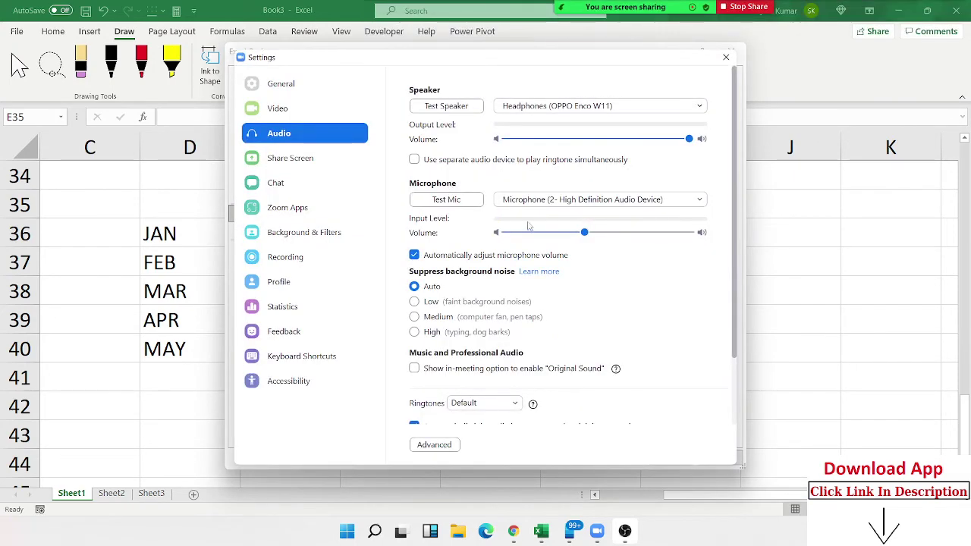
click(446, 200)
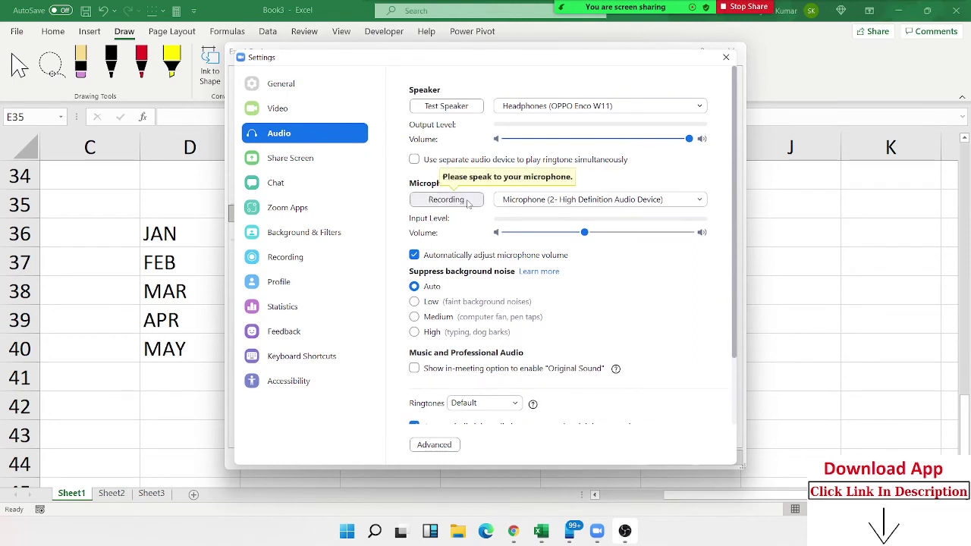
click(455, 110)
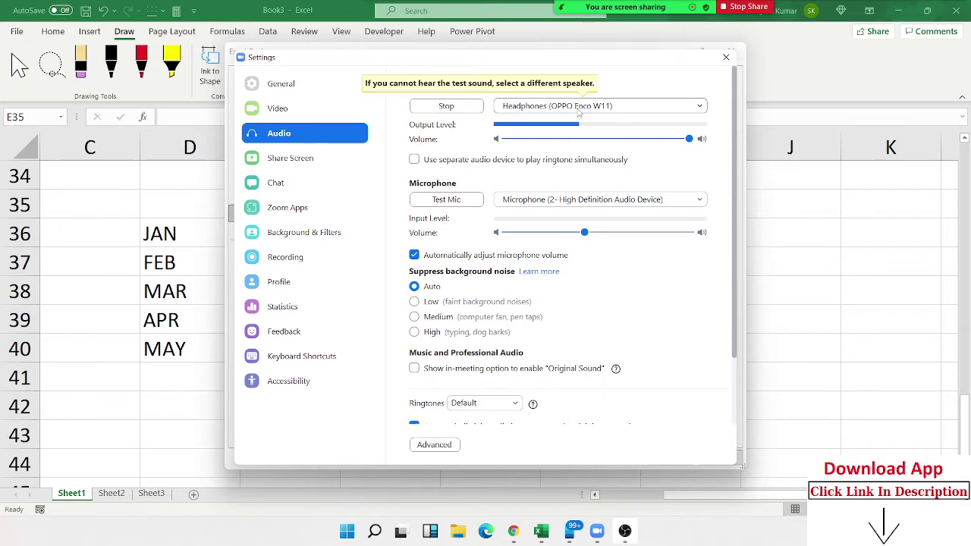
click(578, 110)
click(560, 160)
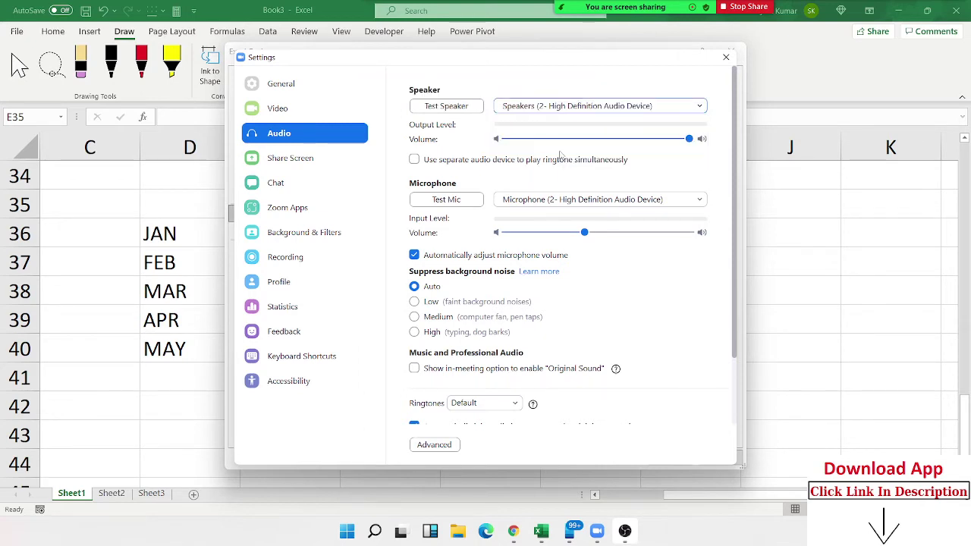
click(457, 113)
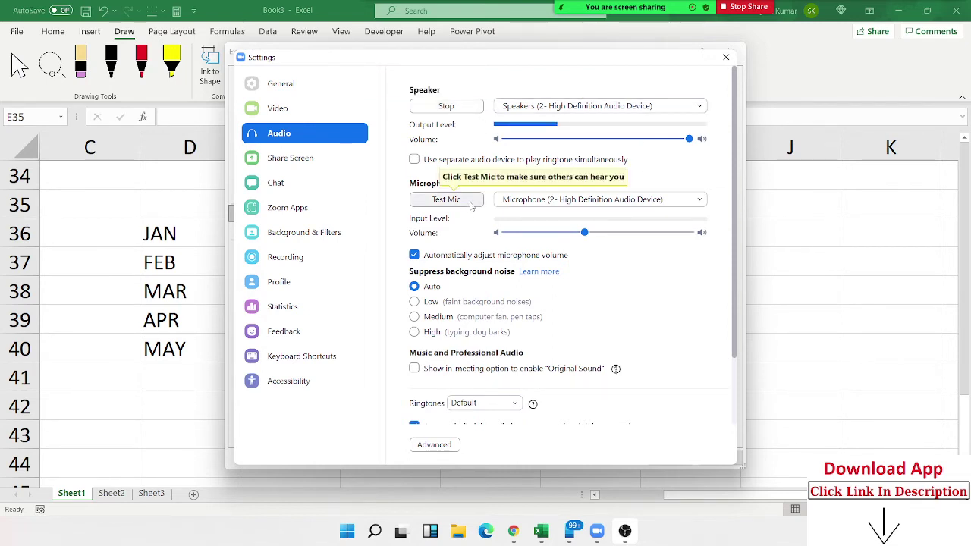
Switch the speaker output to the headphones and play a test sound through them.
click(528, 106)
click(531, 162)
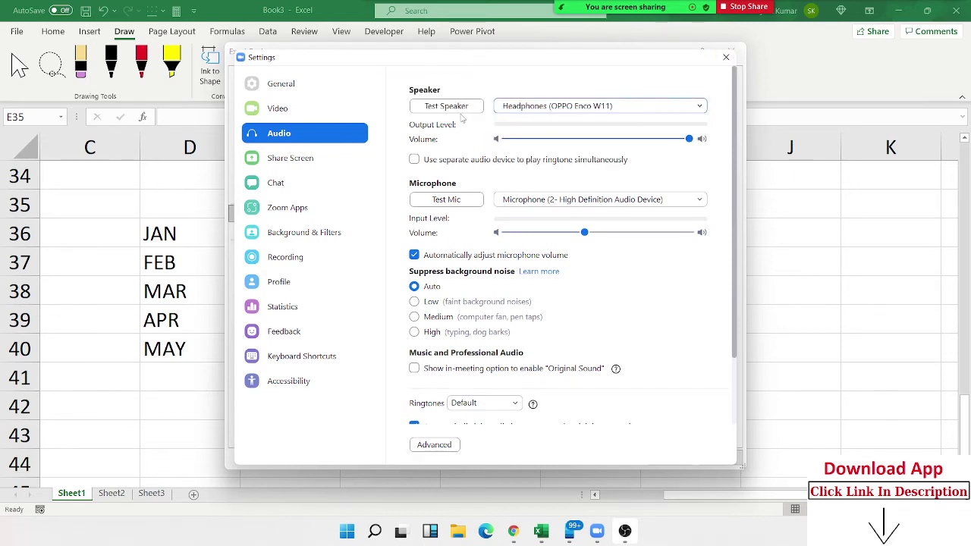
click(456, 108)
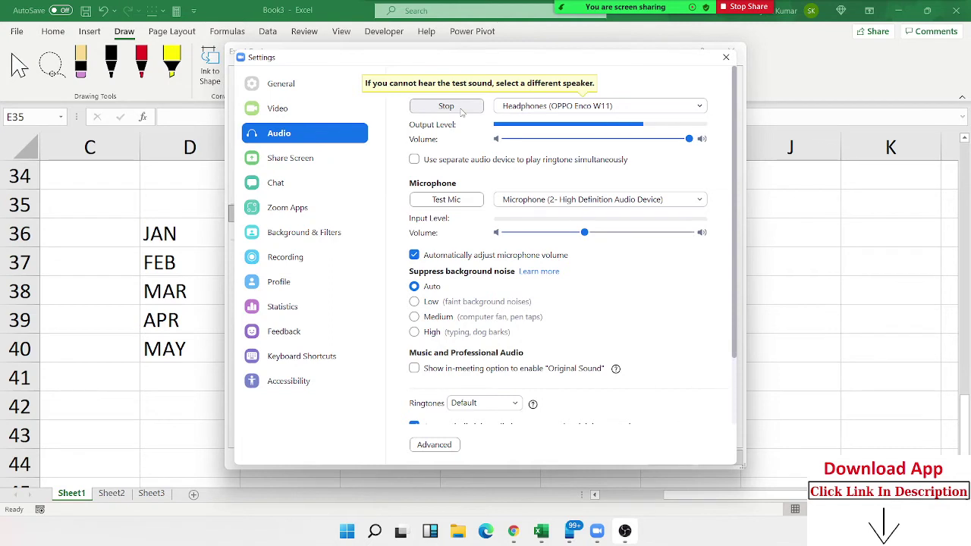
click(460, 108)
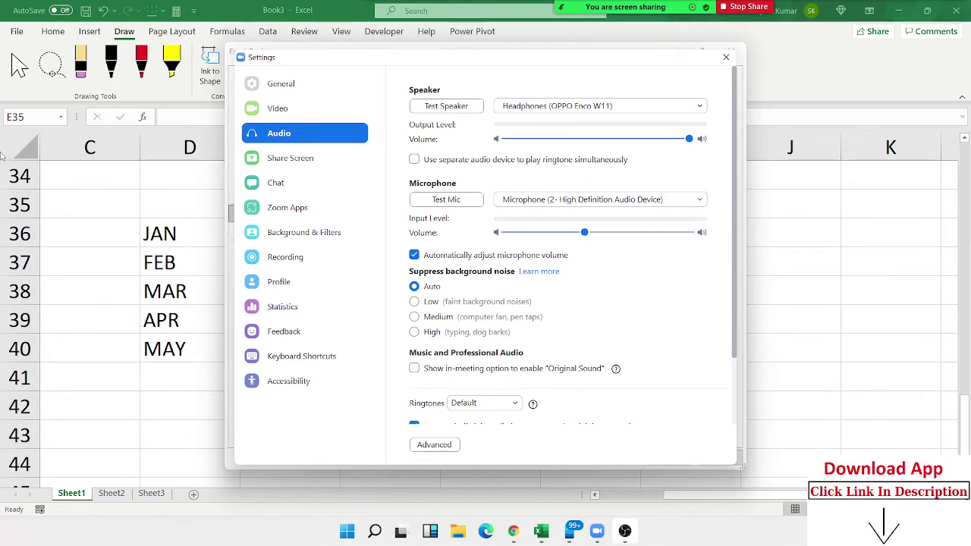
Set the speaker output back to Speakers (2- High Definition Audio Device) and close Zoom's settings.
click(551, 107)
click(565, 162)
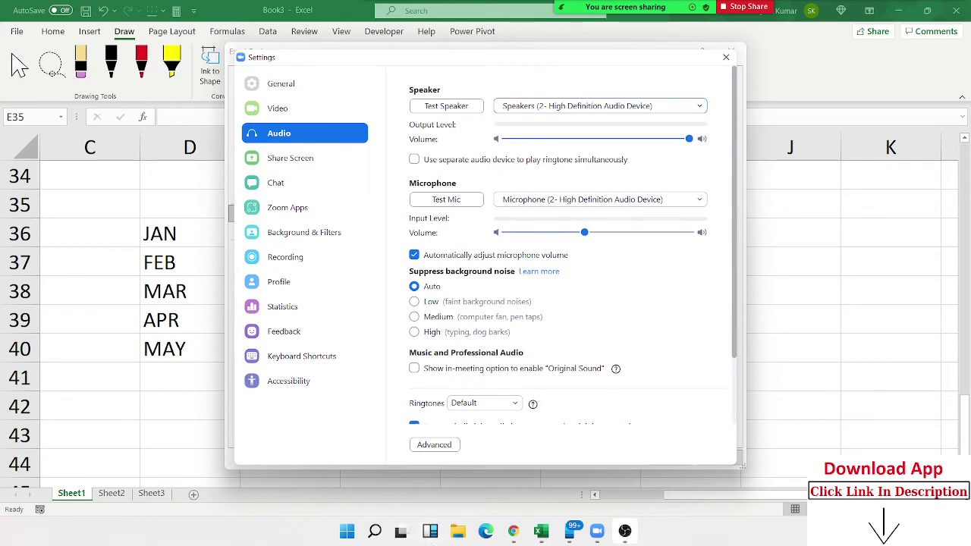
scroll(726, 117, down, 2)
scroll(710, 144, up, 2)
click(726, 59)
Close the participants window, collapse and re-expand the Draw tab's groups, and select Delete Cells.
click(593, 153)
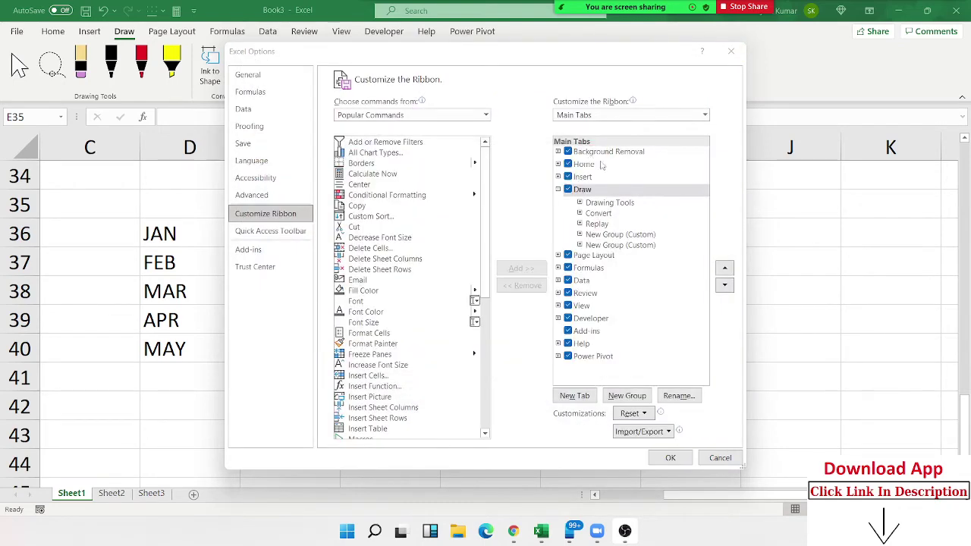
click(558, 190)
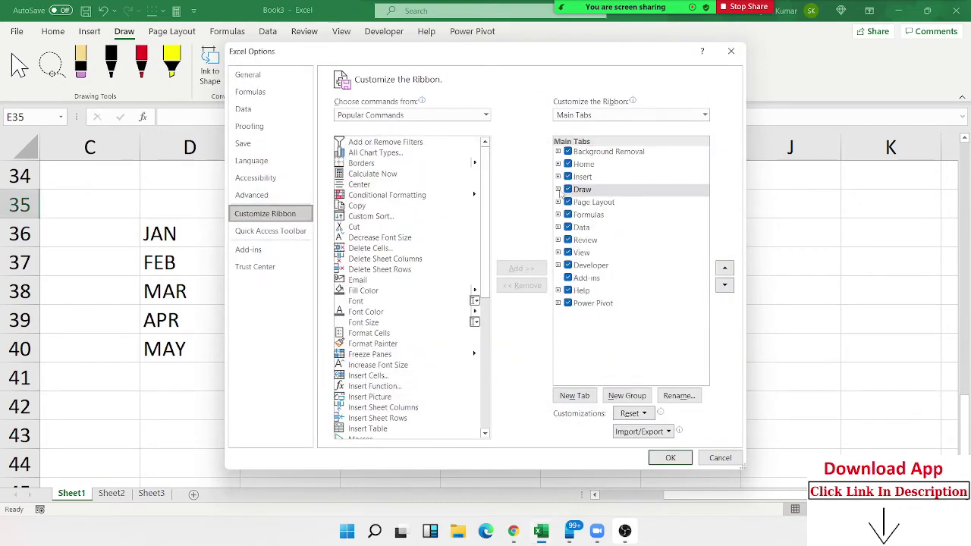
click(558, 190)
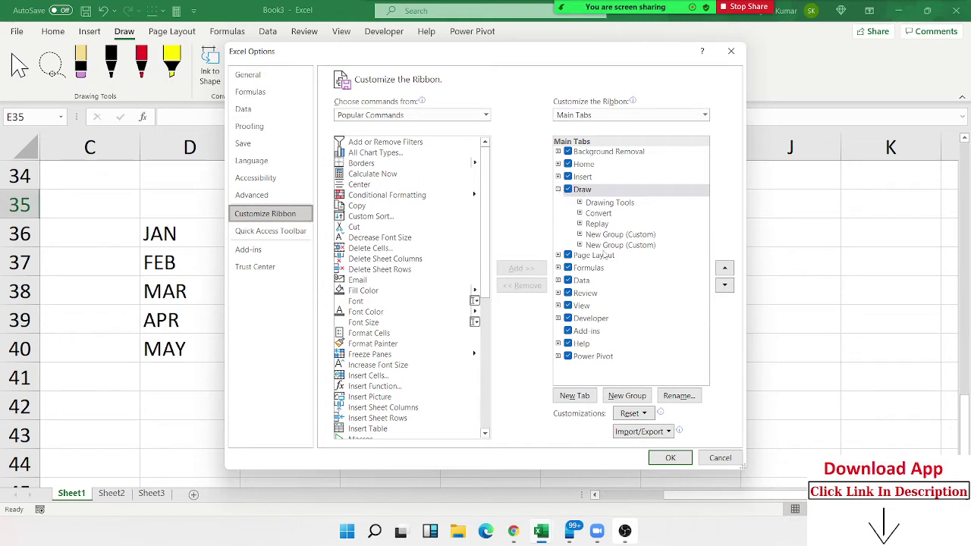
click(402, 248)
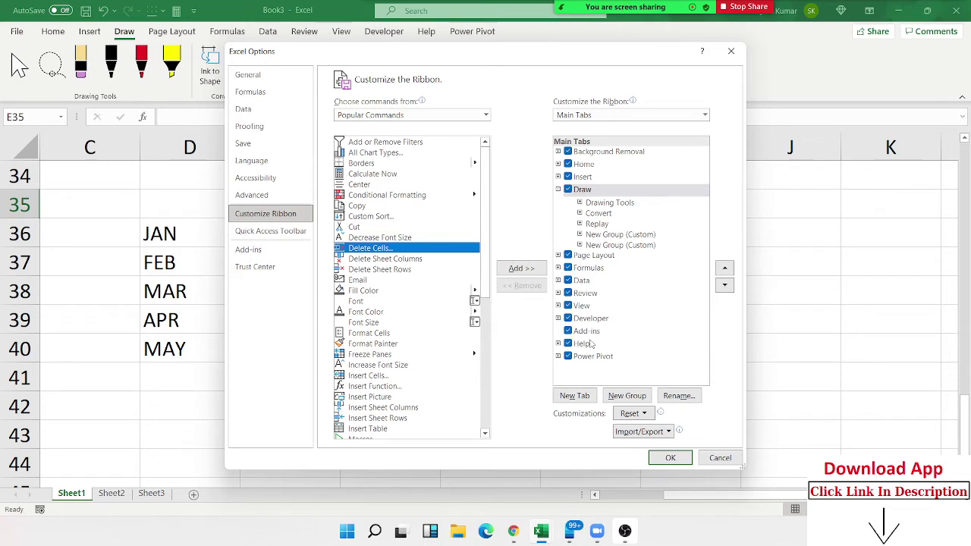
Show the Quick Access Toolbar page in Excel Options and select the Copy command.
click(276, 232)
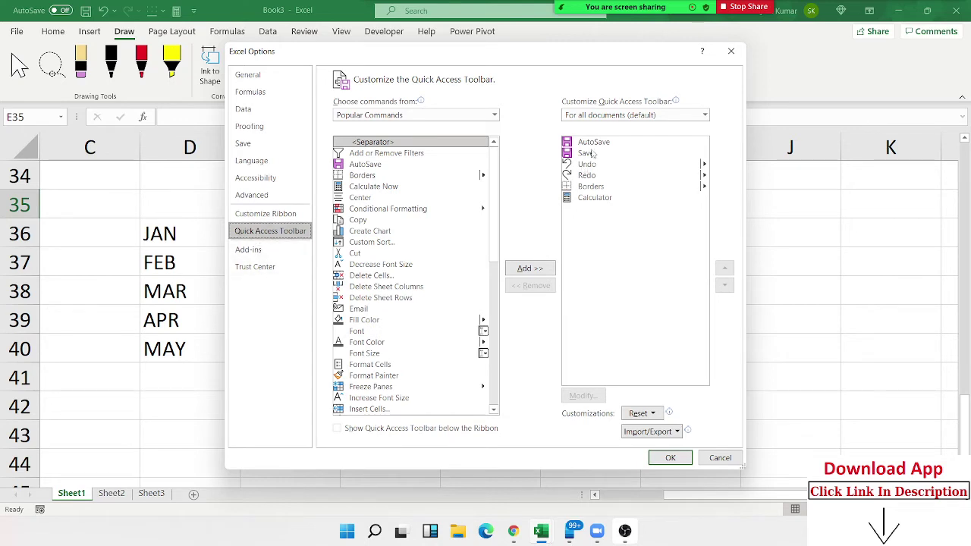
click(370, 220)
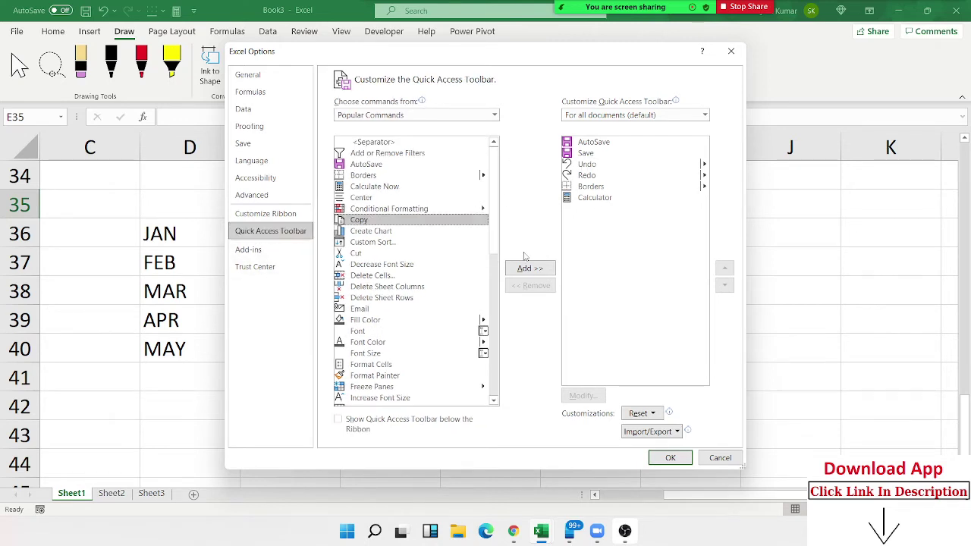
Cancel Options and apply All Borders to the range I36:J43.
click(720, 458)
drag(659, 379, 554, 379)
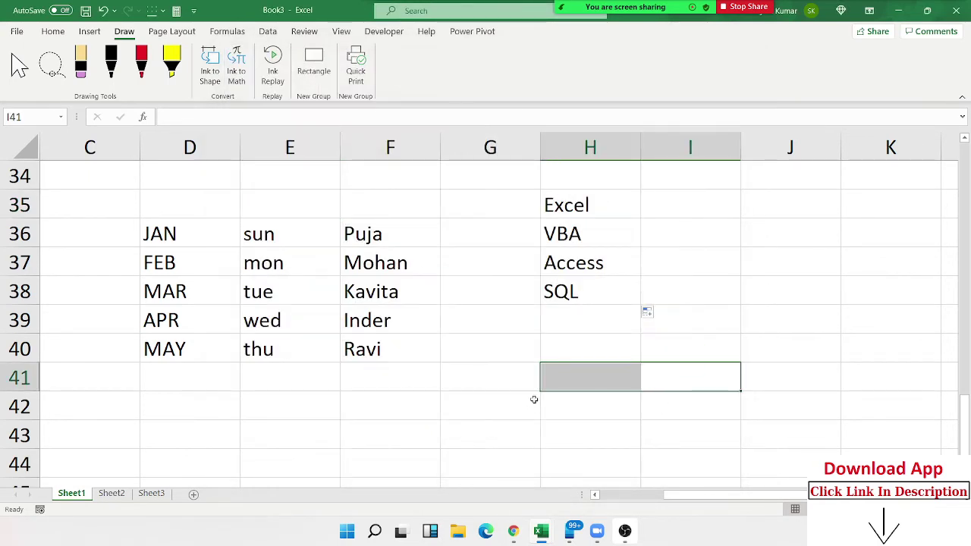
click(438, 376)
drag(674, 235, 831, 437)
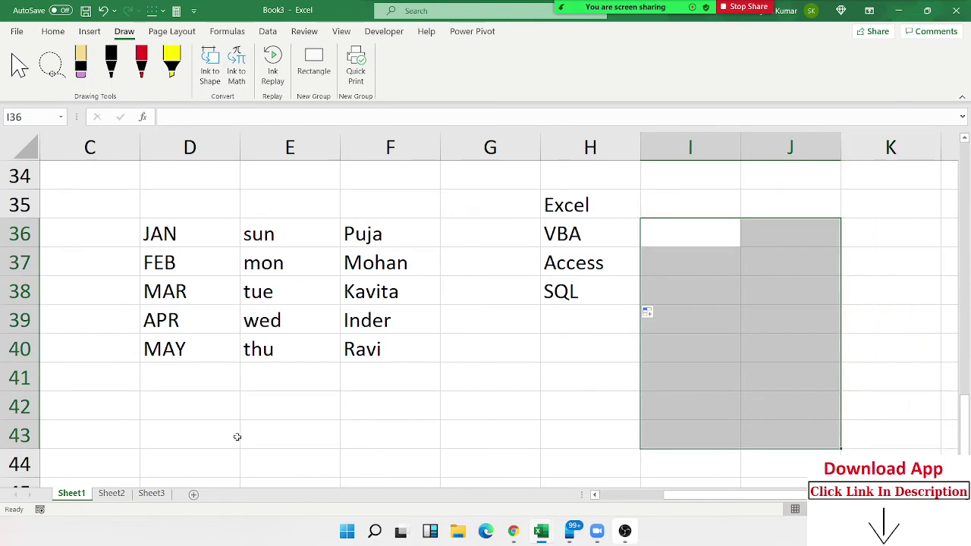
click(160, 11)
click(179, 143)
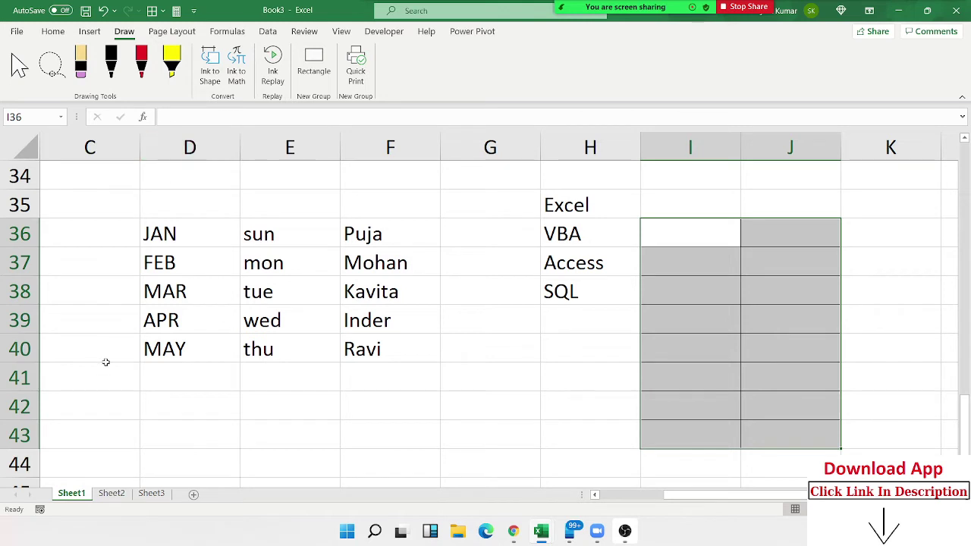
Deselect the range and launch the Calculator with its Alt KeyTip.
click(127, 387)
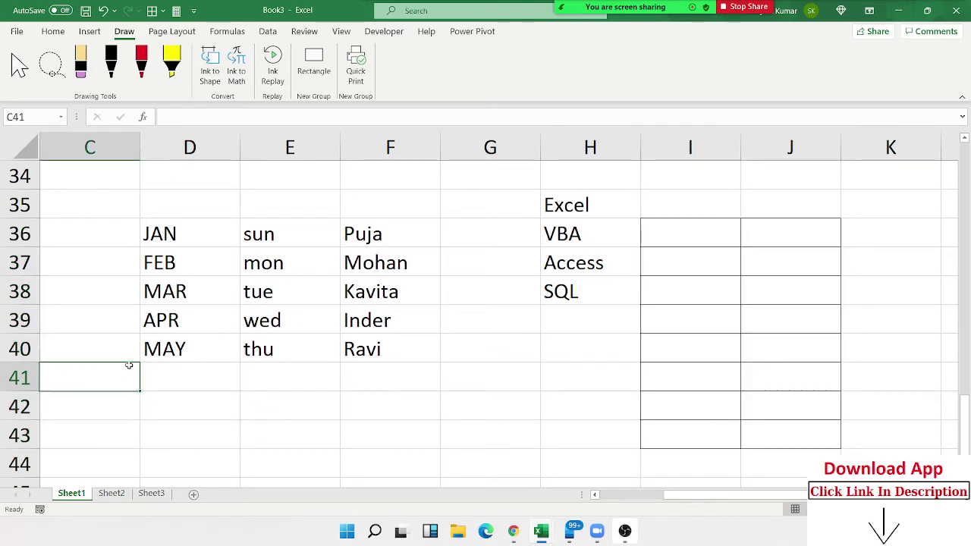
key(alt)
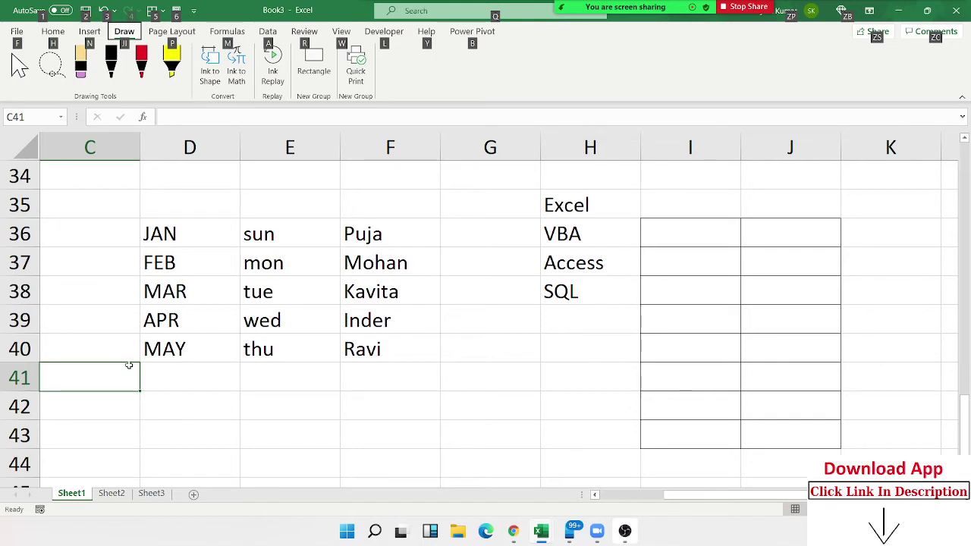
key(XF86Calculator)
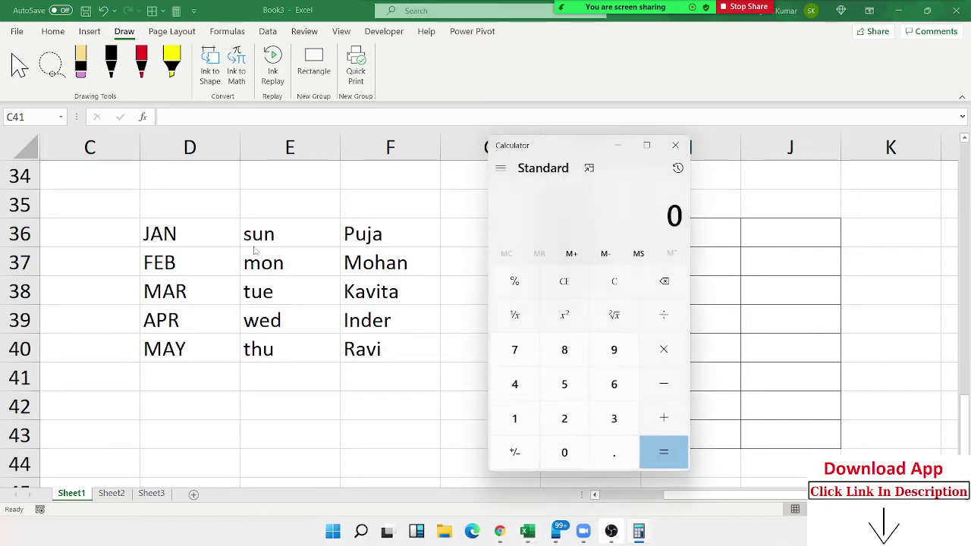
Reopen the Calculator, compute 25+32+516, then close it and return to the worksheet.
click(672, 144)
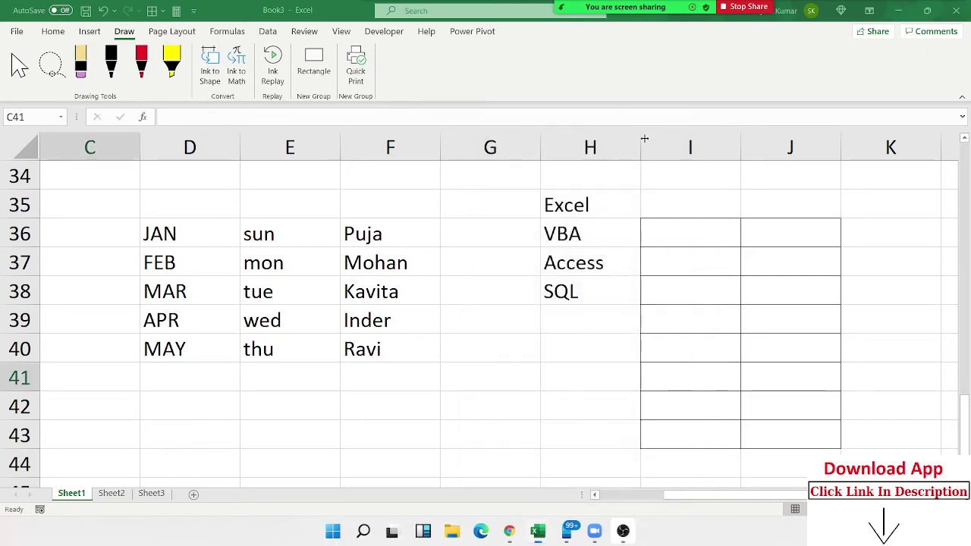
key(XF86Calculator)
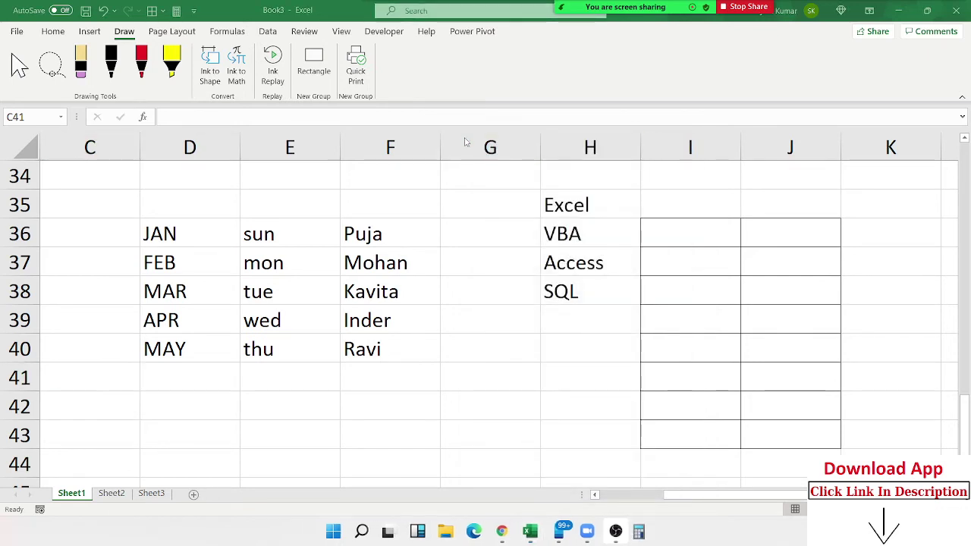
text(25+)
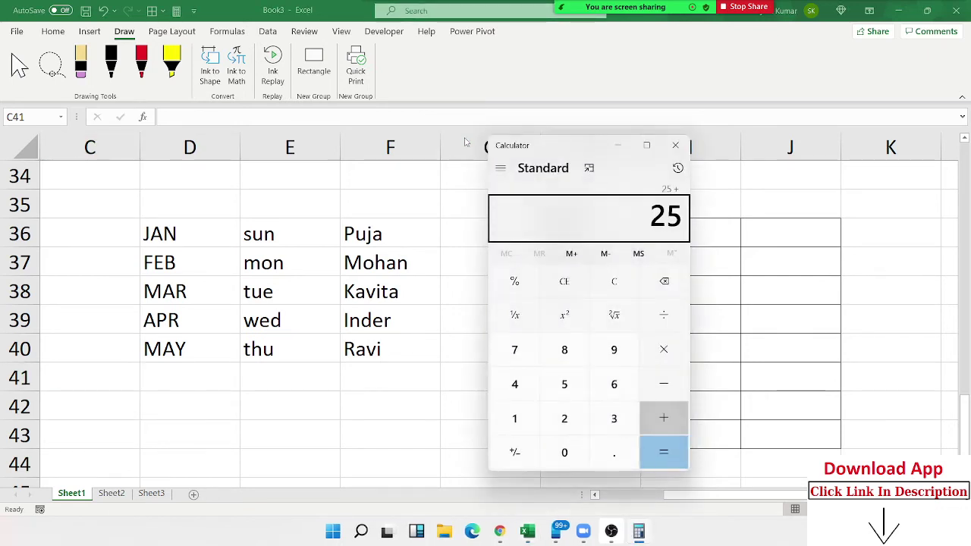
text(32+5)
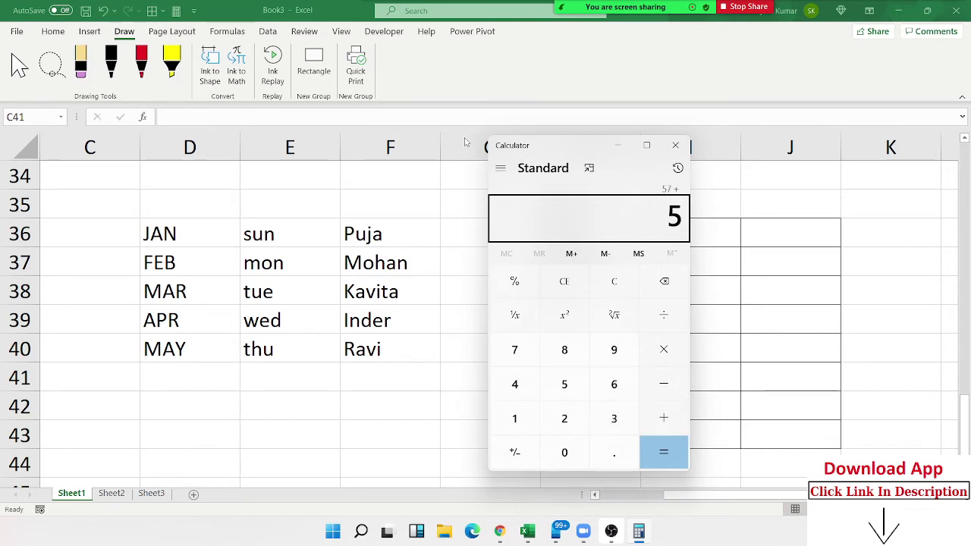
text(16)
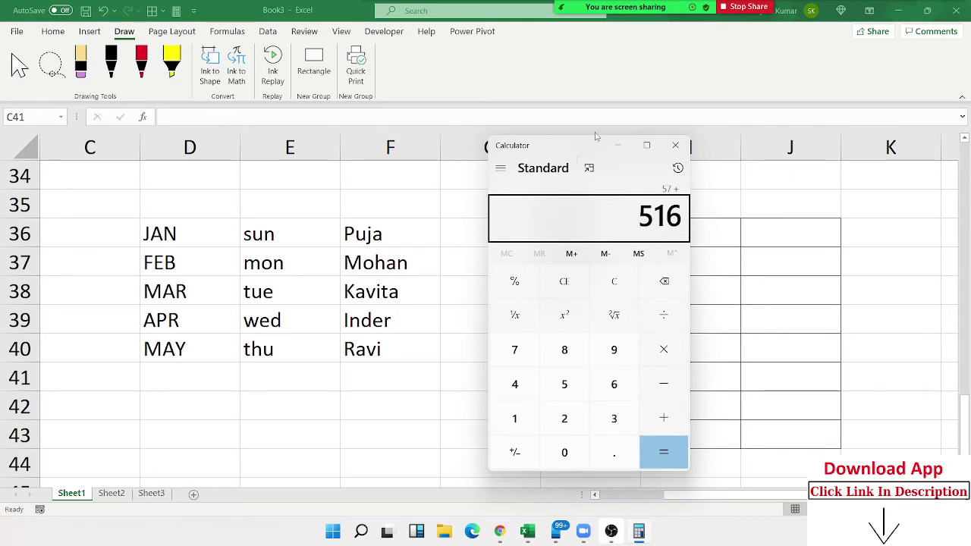
click(681, 146)
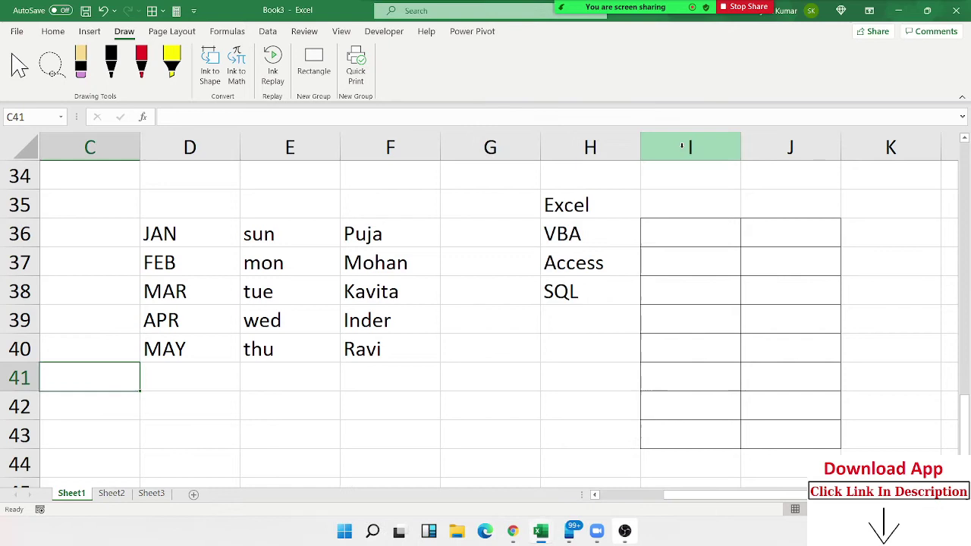
click(421, 261)
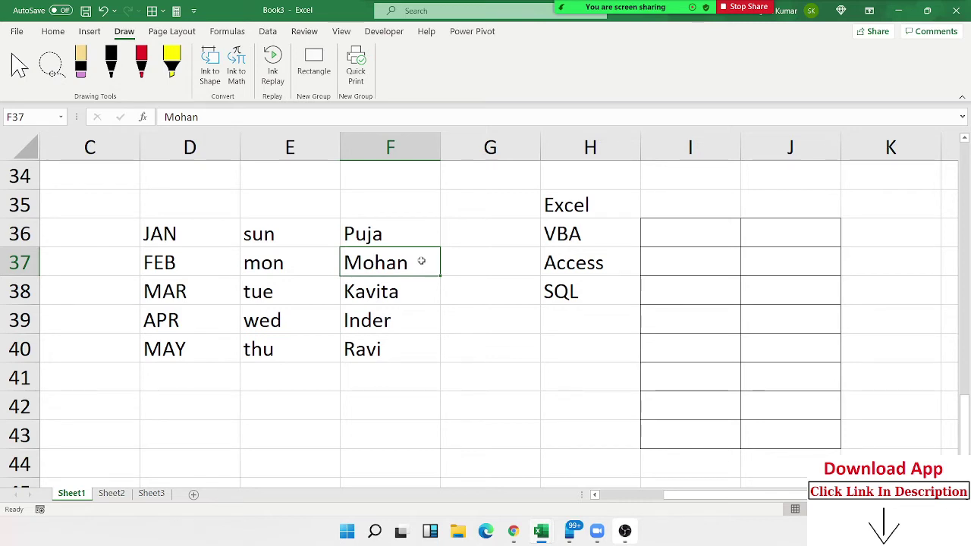
Select cells I41 and H41, then open the File backstage Home page.
click(677, 377)
click(576, 369)
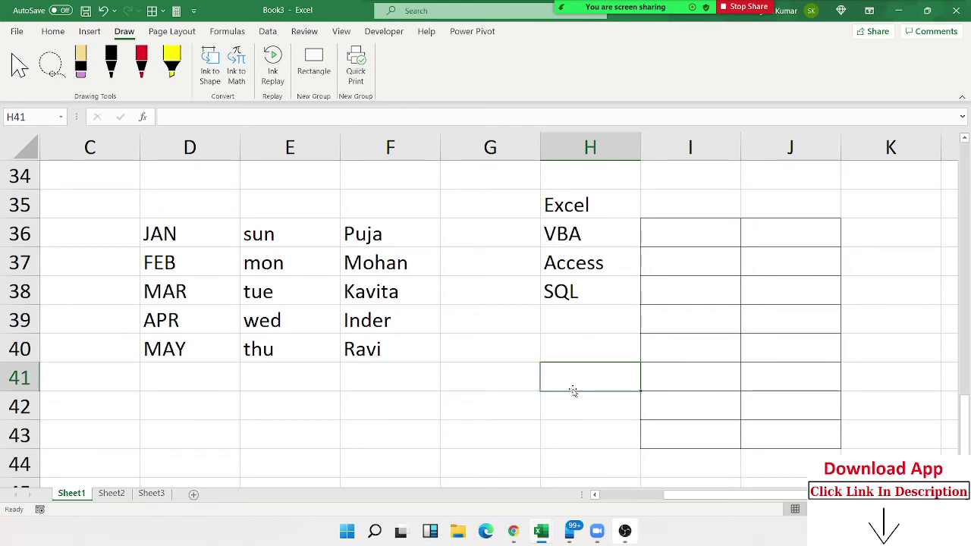
click(14, 32)
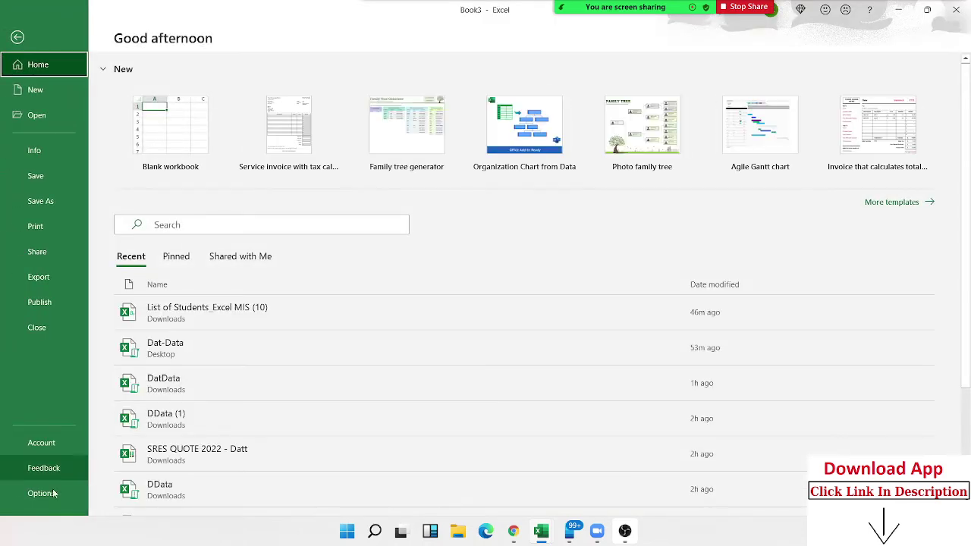
Review the Excel Add-ins entries, including Alookup and Euro Currency Tools, and close without changes.
click(55, 495)
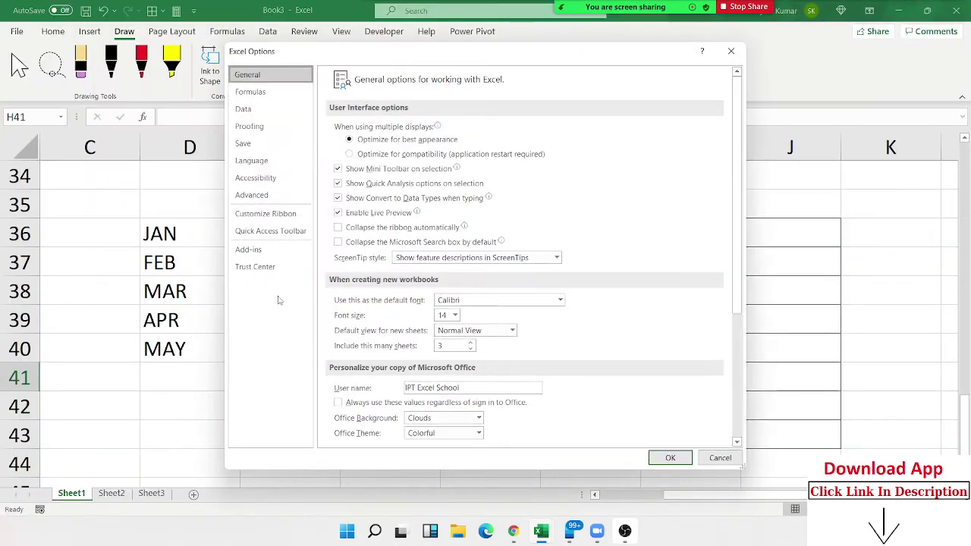
click(258, 249)
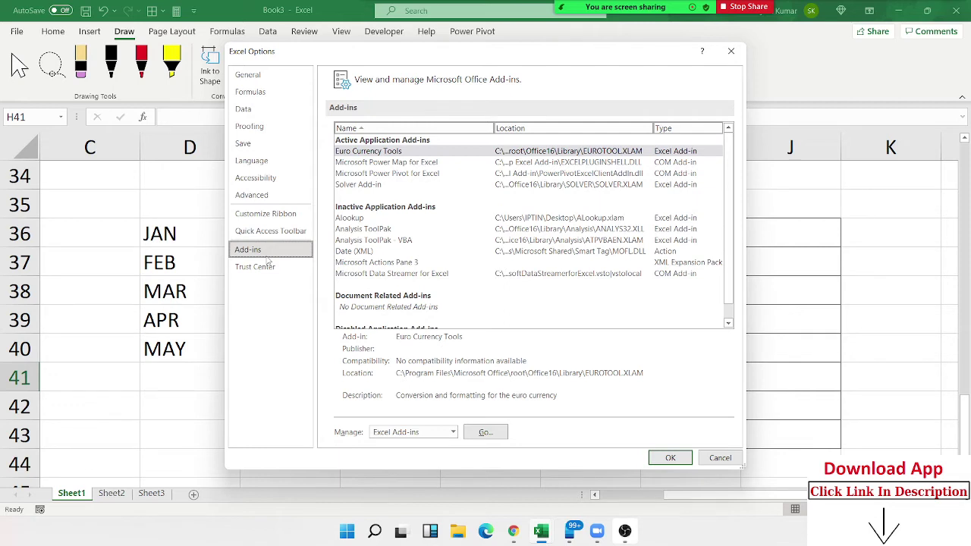
click(478, 434)
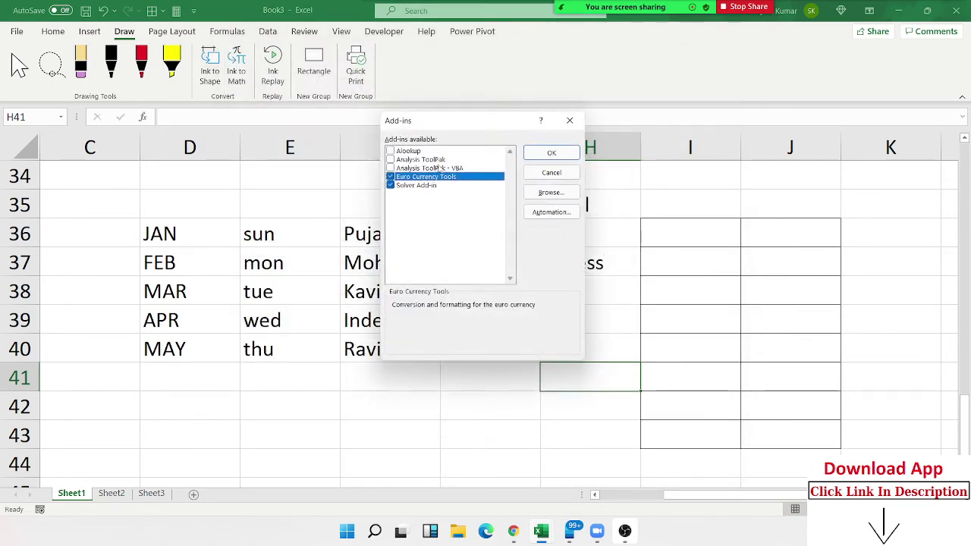
click(424, 150)
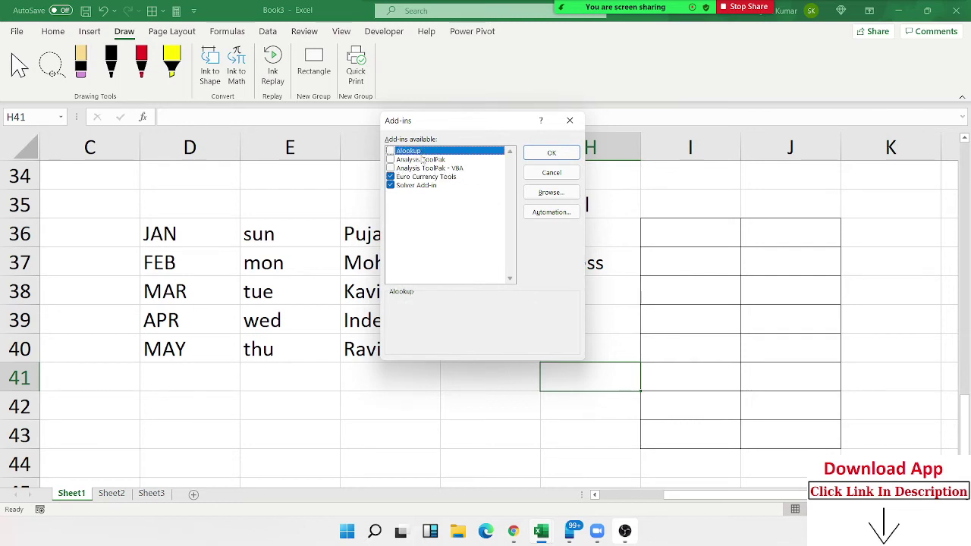
click(446, 178)
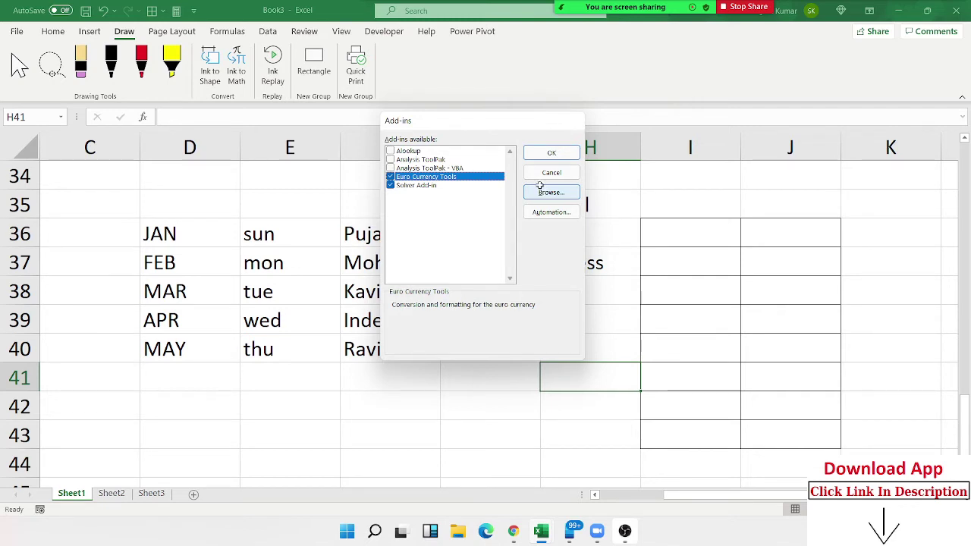
key(Escape)
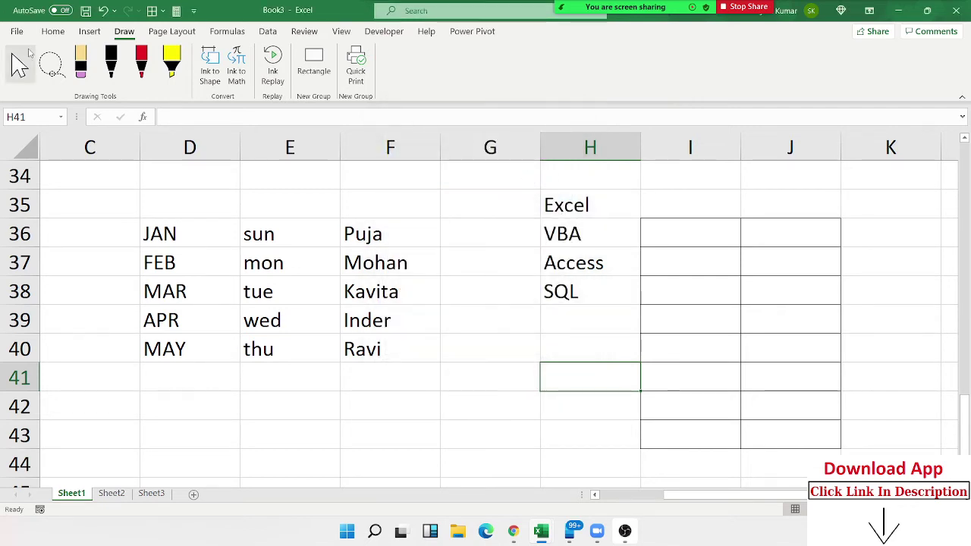
click(28, 31)
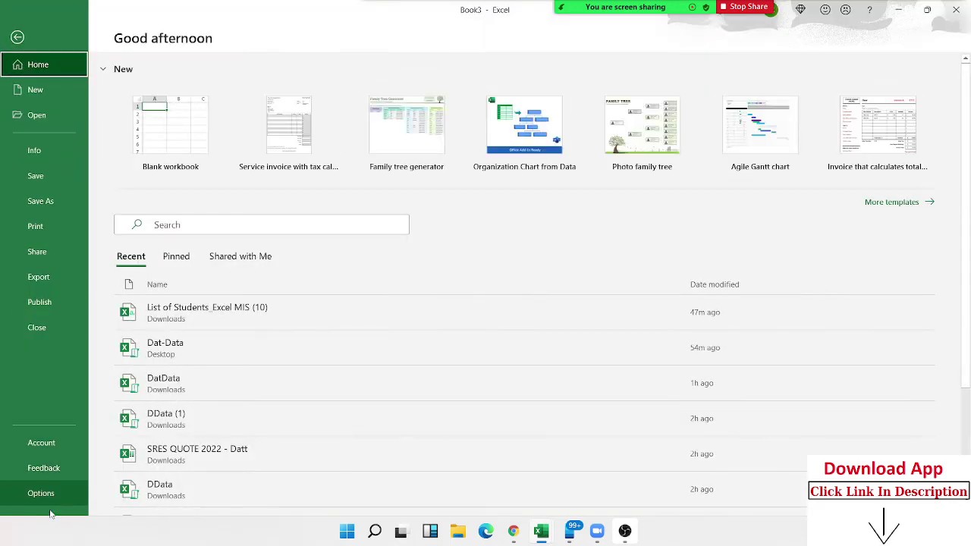
click(44, 497)
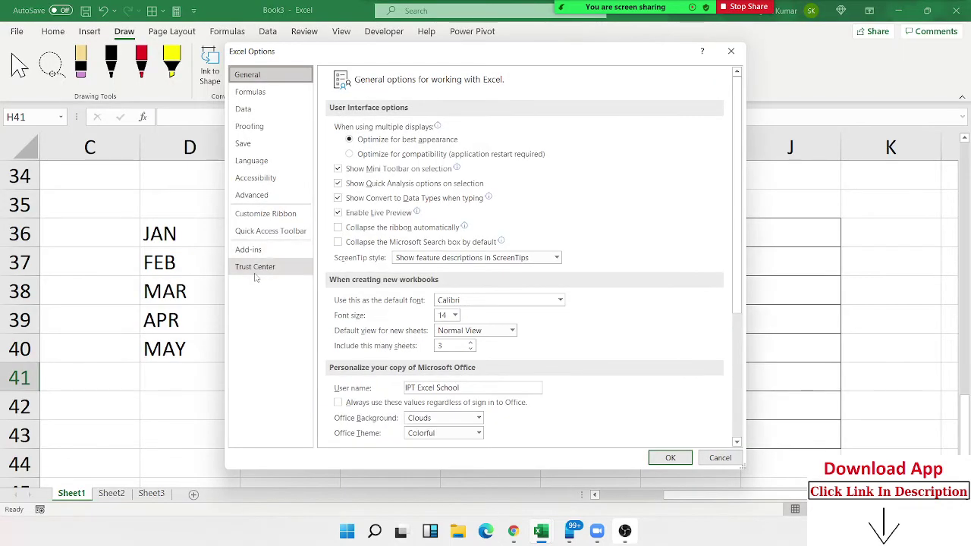
click(255, 267)
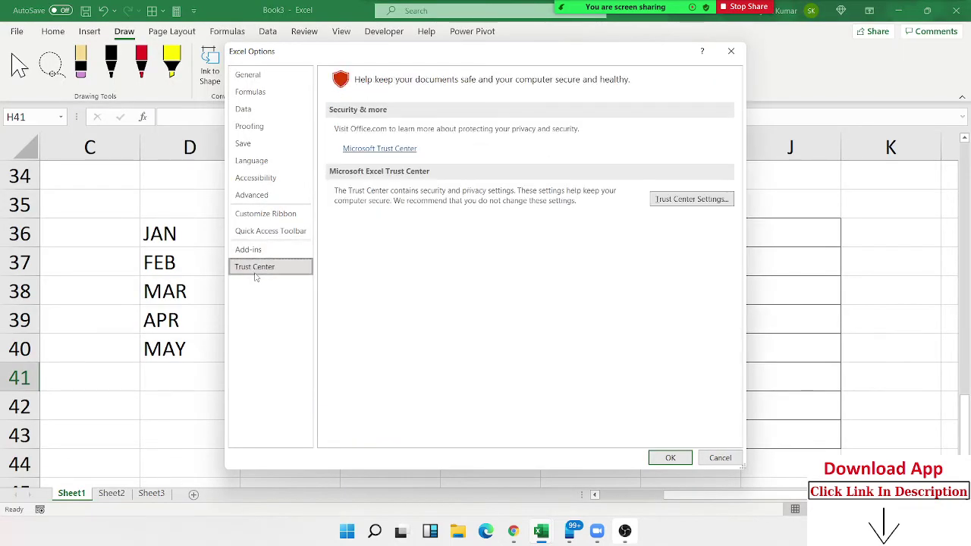
click(718, 202)
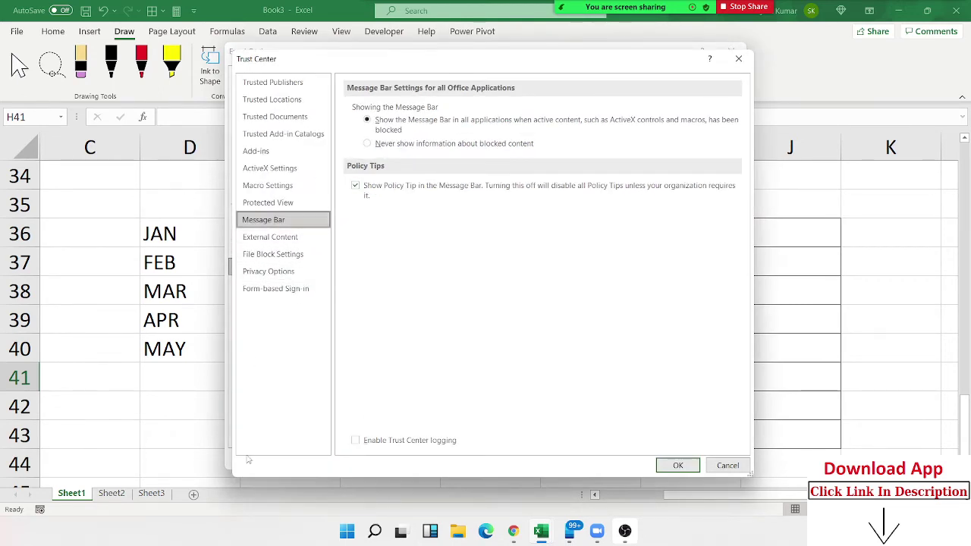
click(272, 82)
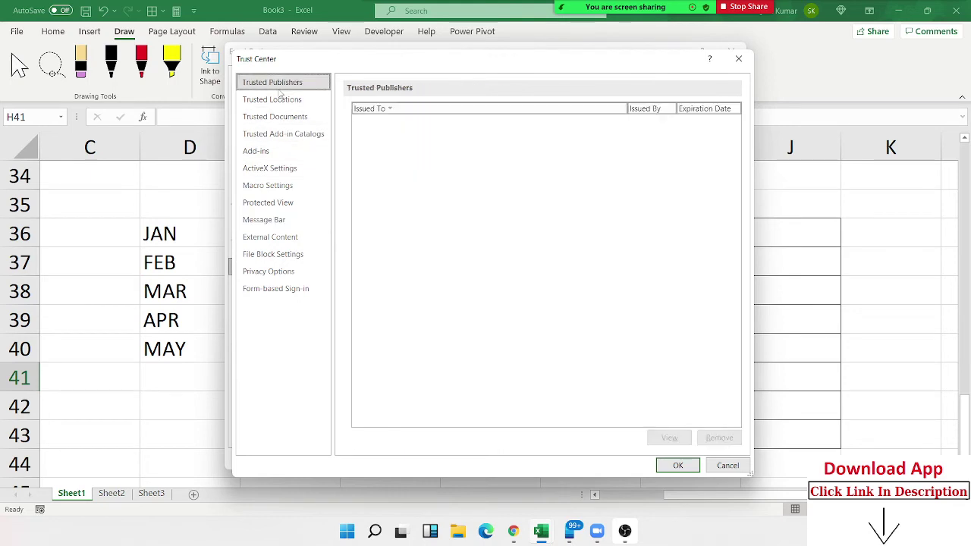
click(278, 100)
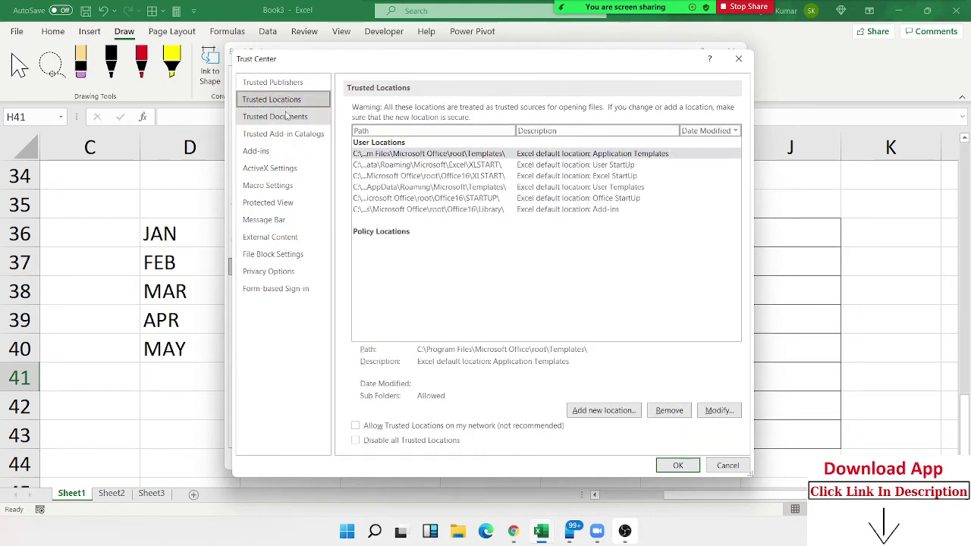
click(522, 210)
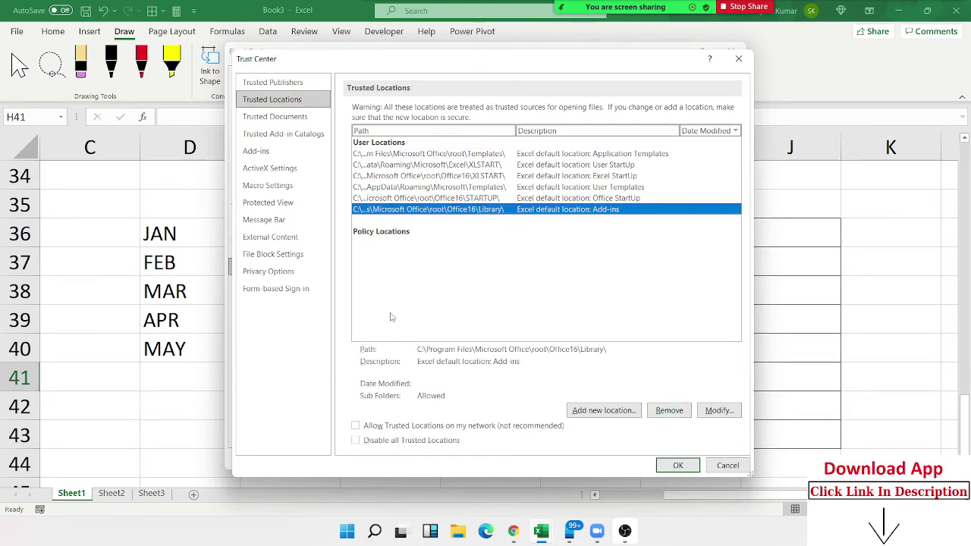
click(296, 118)
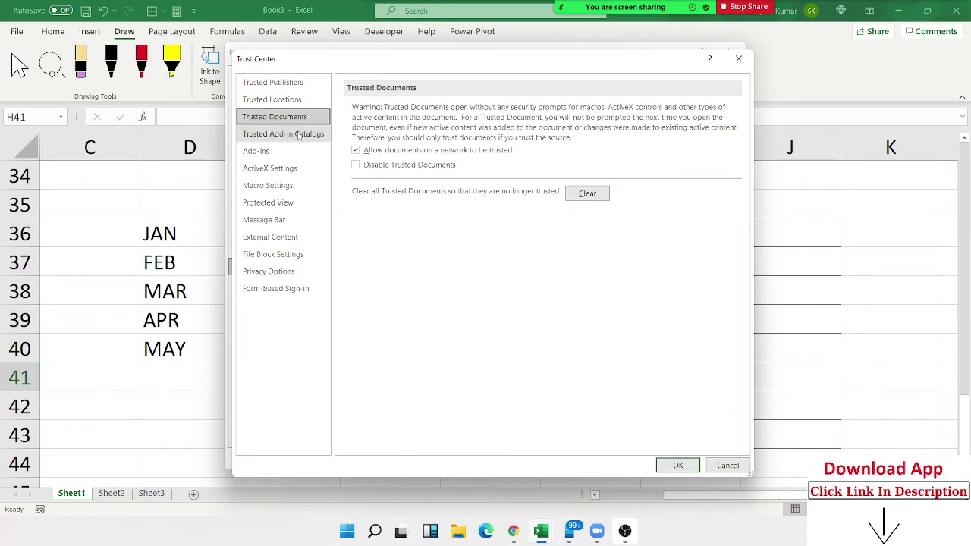
click(300, 135)
click(299, 151)
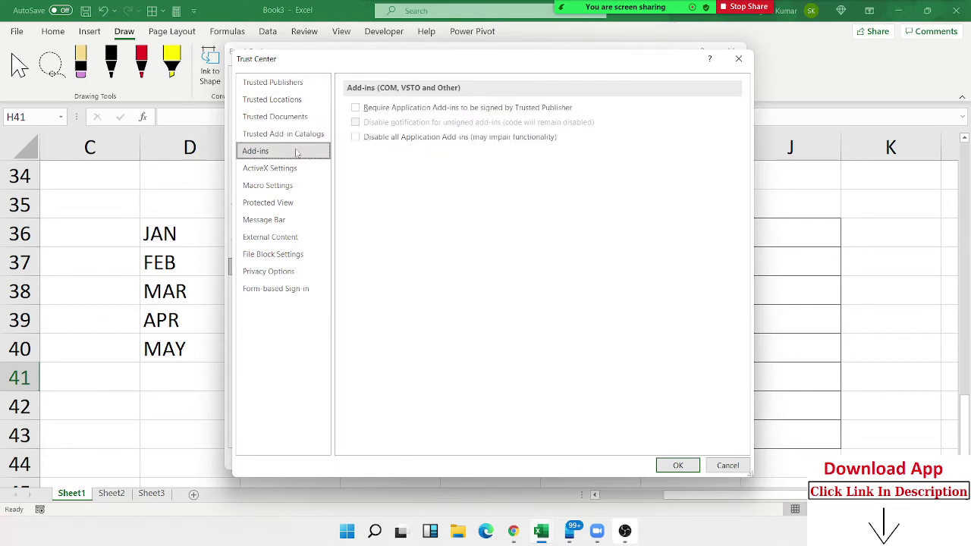
click(297, 167)
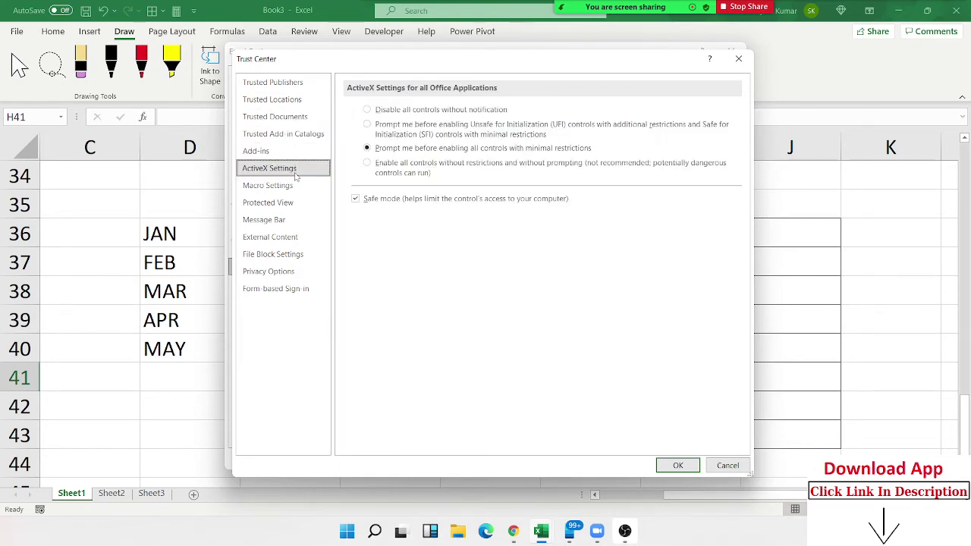
click(295, 186)
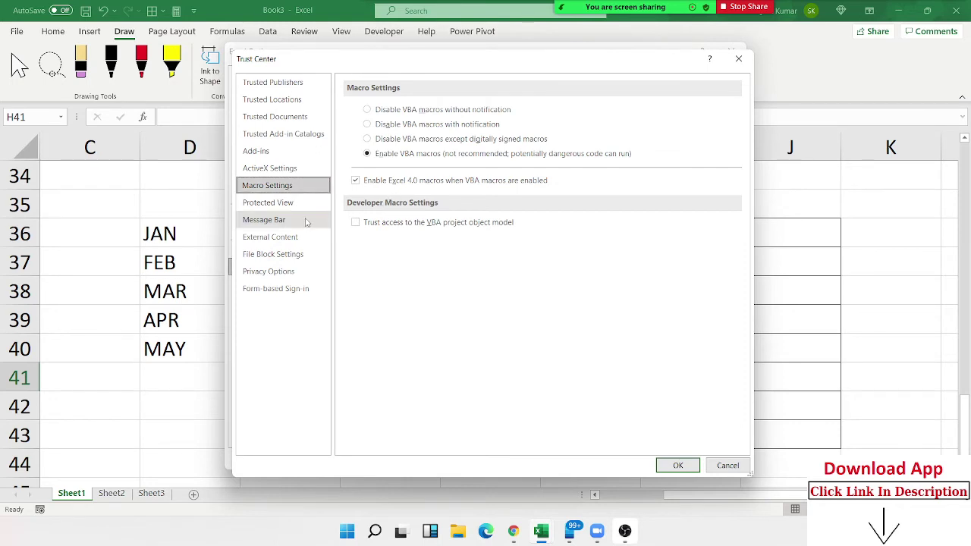
click(305, 221)
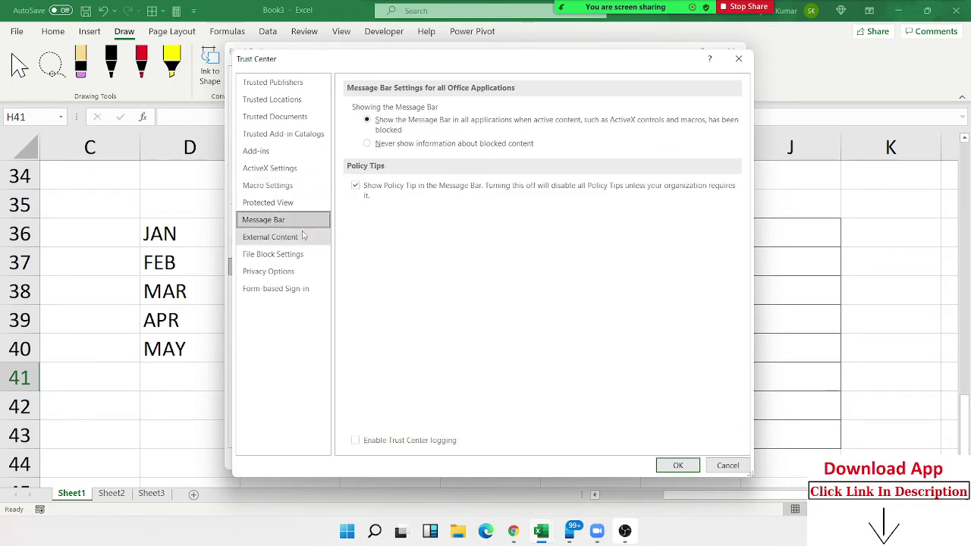
click(304, 237)
click(297, 257)
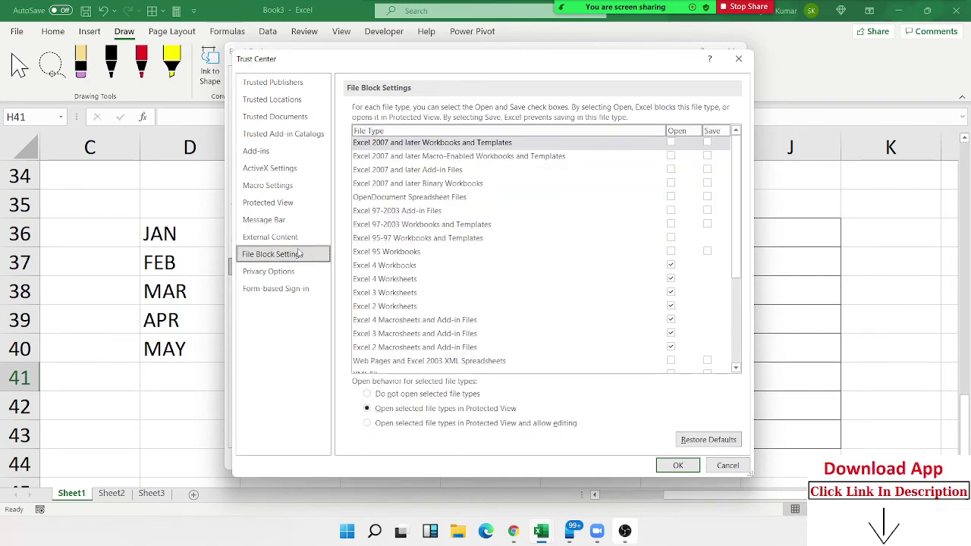
key(Escape)
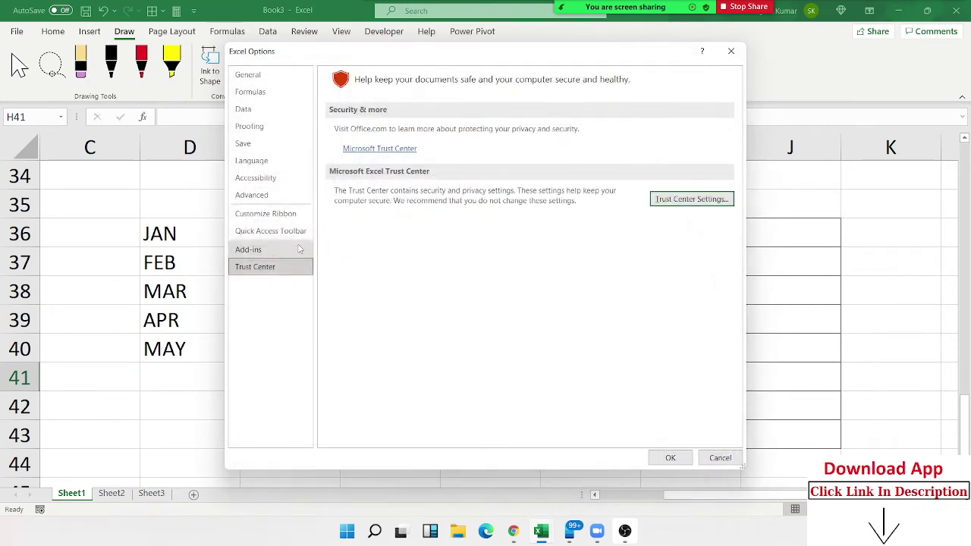
key(Escape)
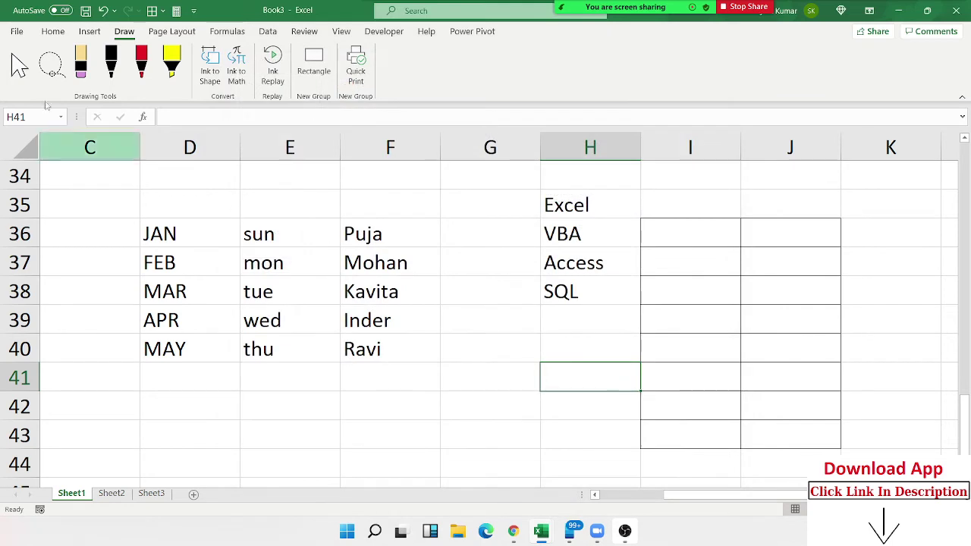
Leave the File start page and insert the new blank worksheet Sheet4.
click(17, 31)
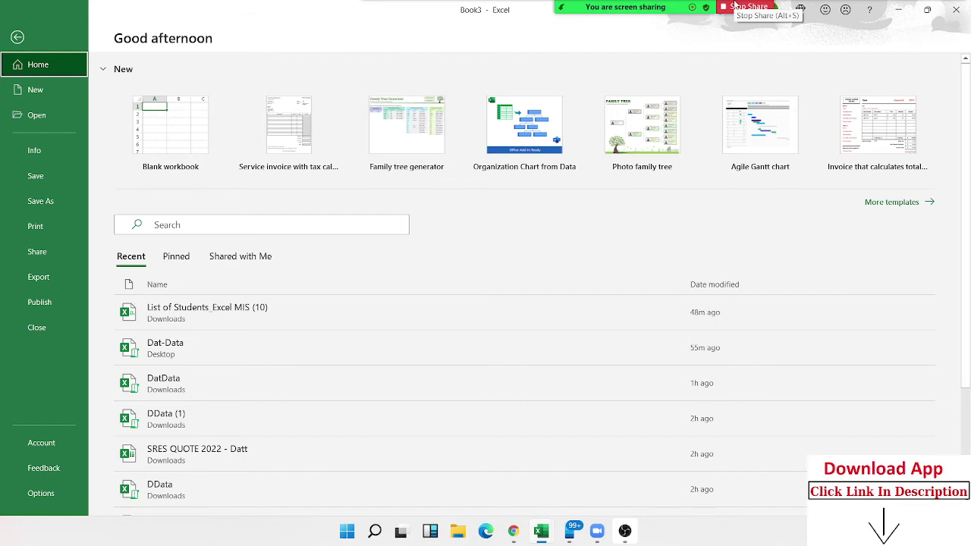
key(Escape)
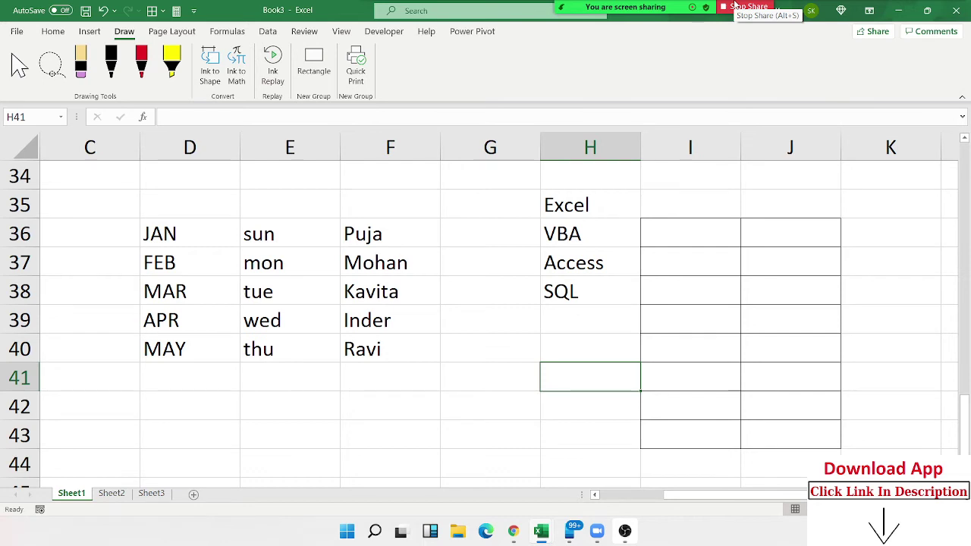
mouse_move(515, 4)
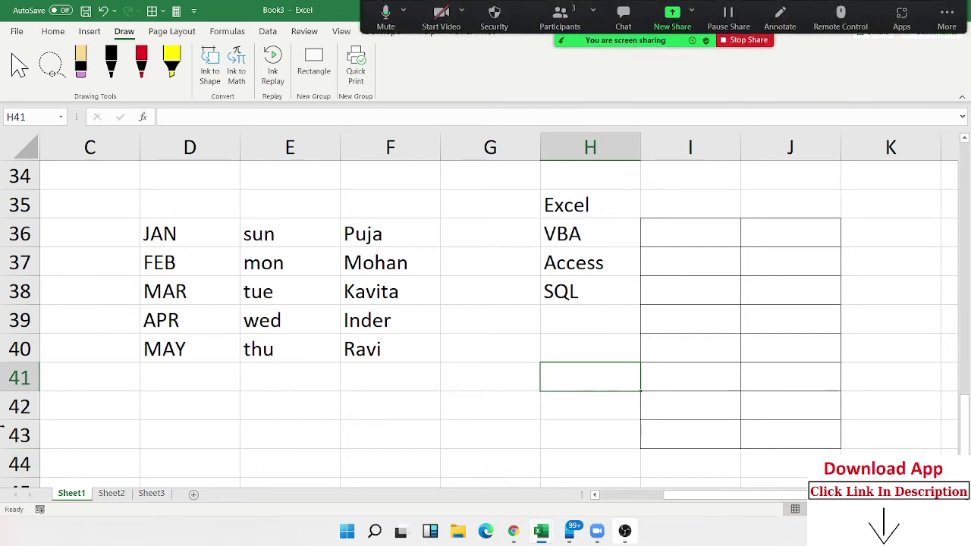
click(193, 495)
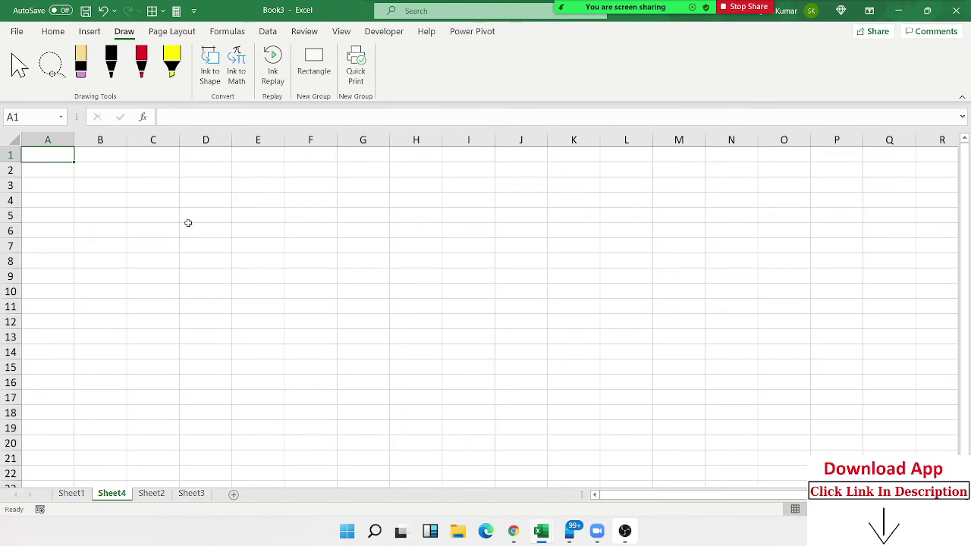
Enter 25 in A1, 65 in B1, and the formula =25+65 in D1.
text(25)
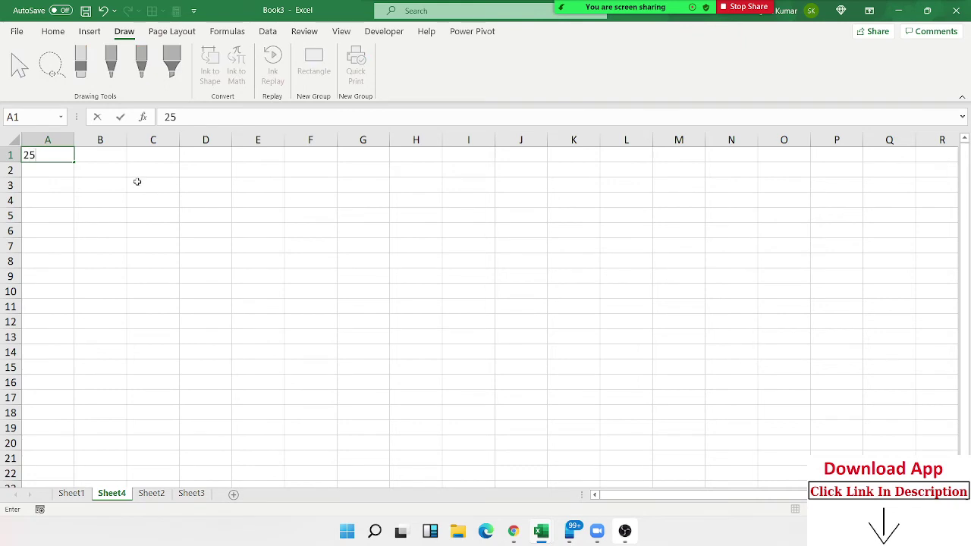
click(113, 150)
text(65)
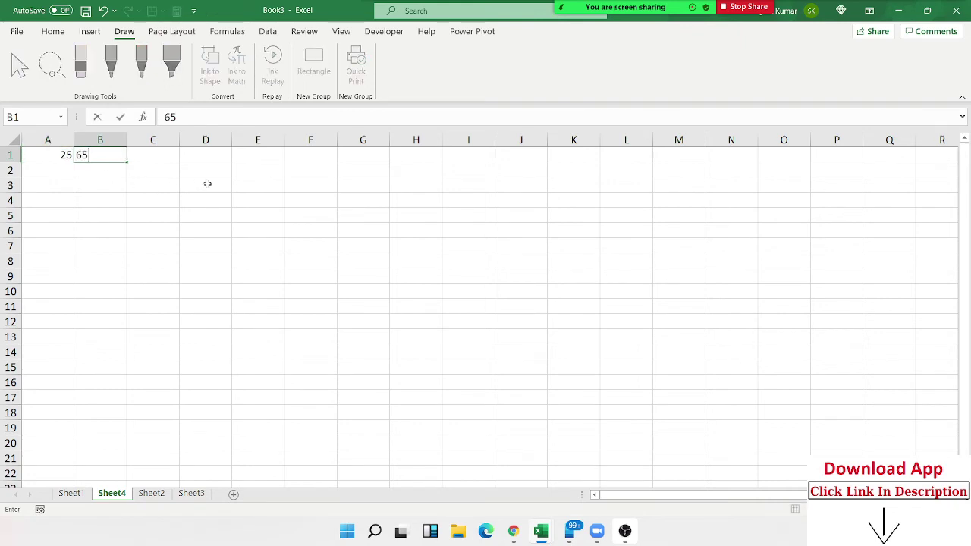
click(208, 184)
click(215, 159)
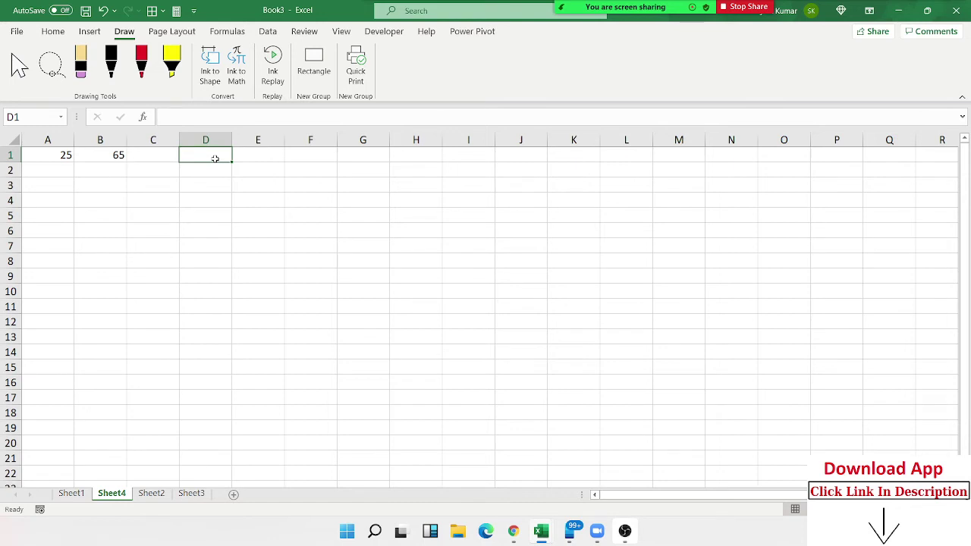
text(=)
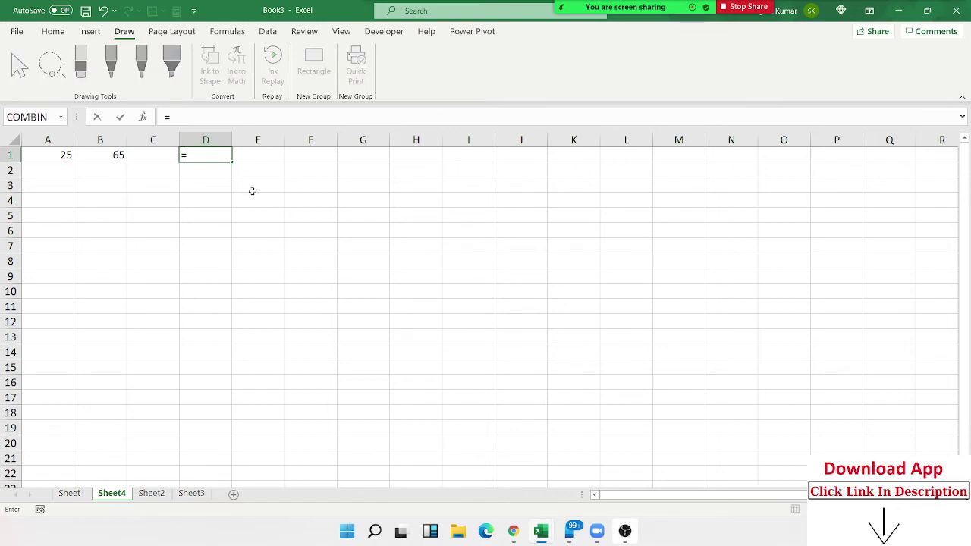
text(25+6)
text(5)
key(Return)
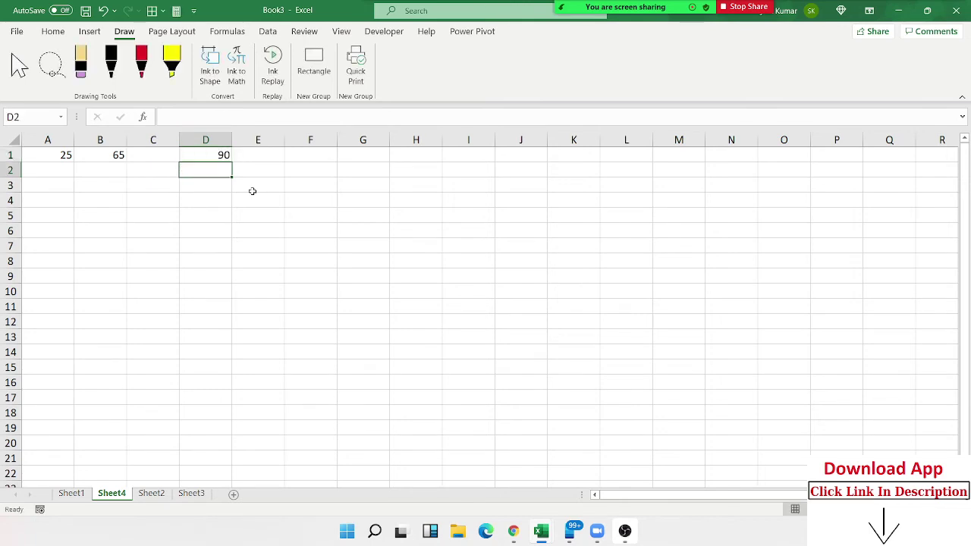
Change B1 to 70, confirm D1 still holds =25+65 totalling 90, and begin typing =a1+b1.
key(Up)
key(Left)
key(Left)
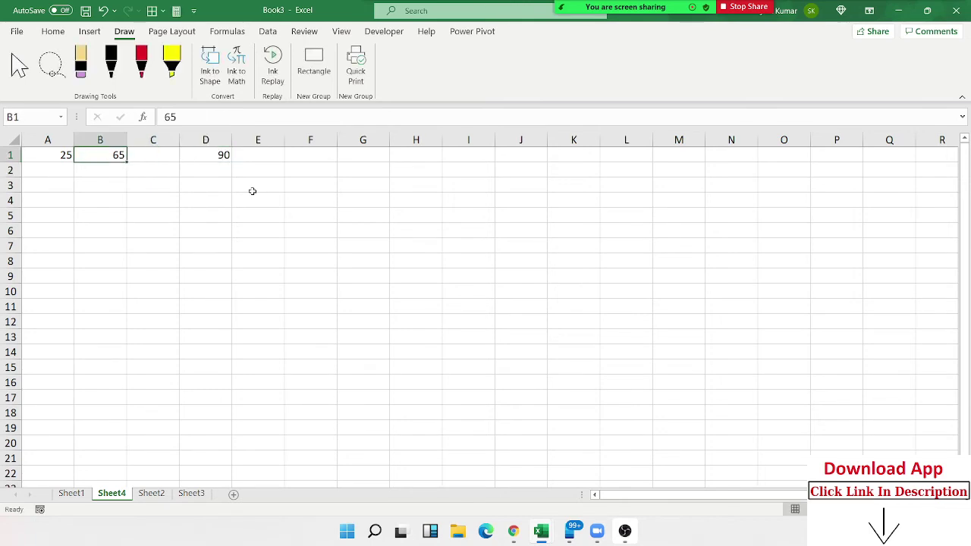
text(70)
key(Return)
key(Right)
key(Right)
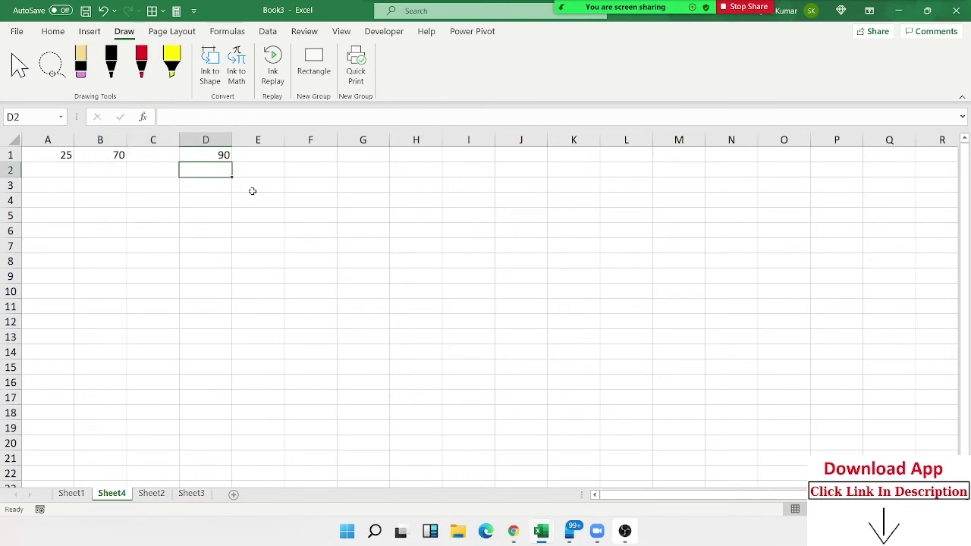
key(Up)
key(F2)
key(BackSpace)
key(BackSpace)
key(BackSpace)
text(3)
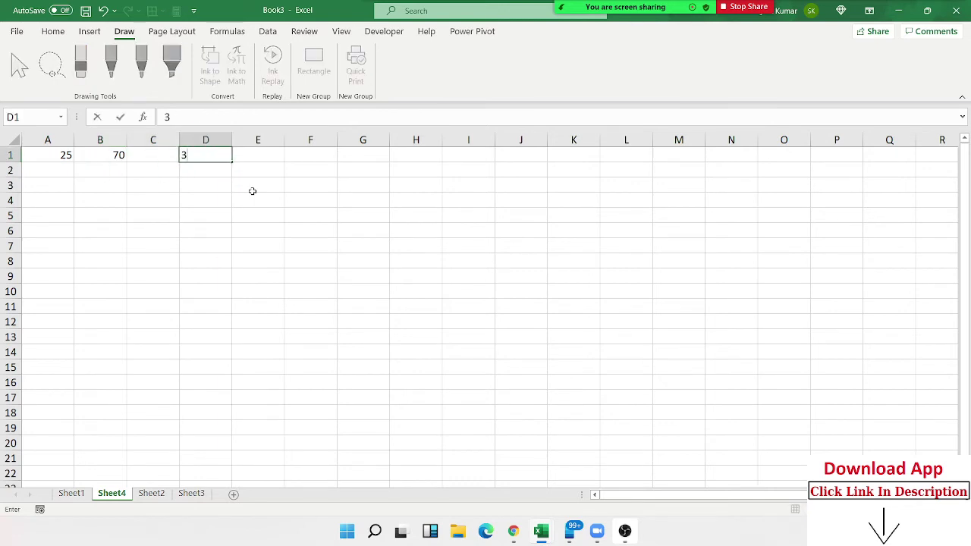
key(F2)
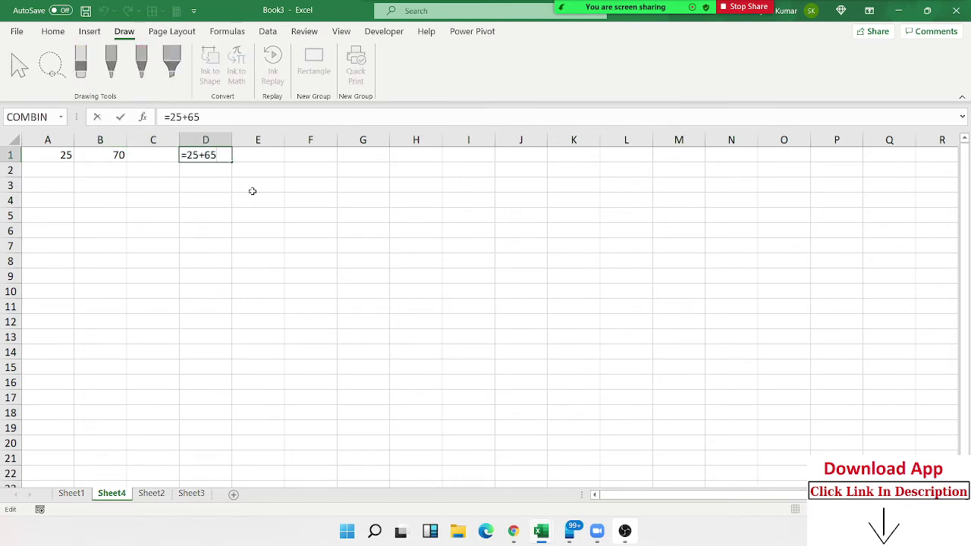
key(Escape)
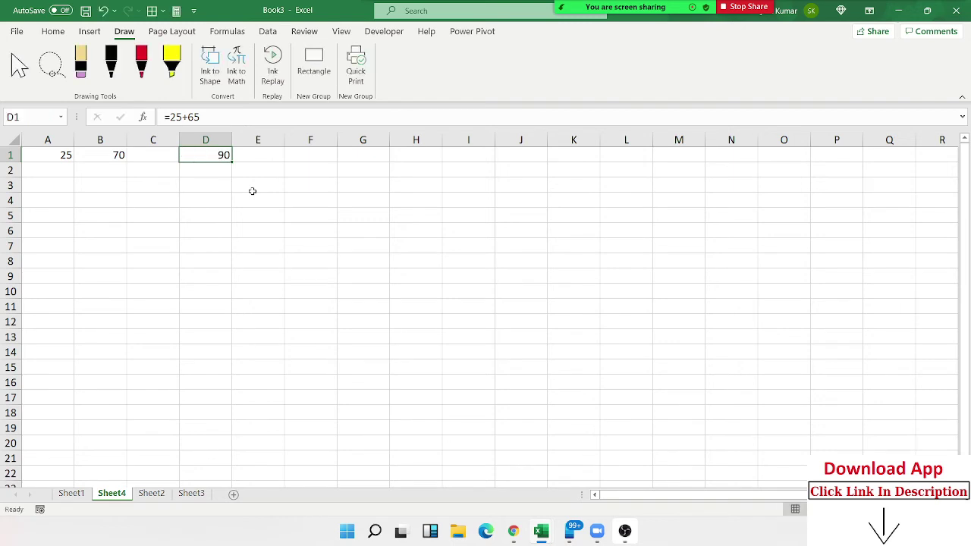
text(=)
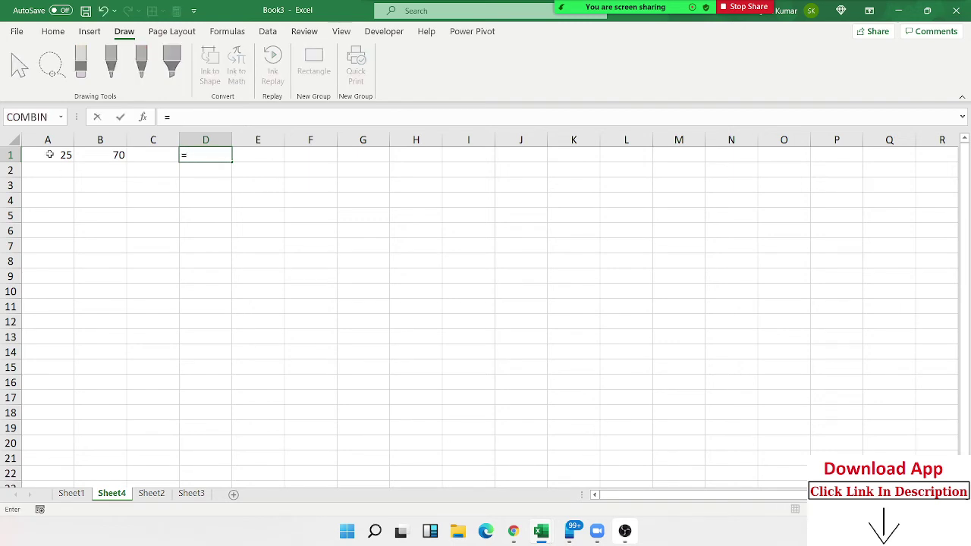
text(a1+)
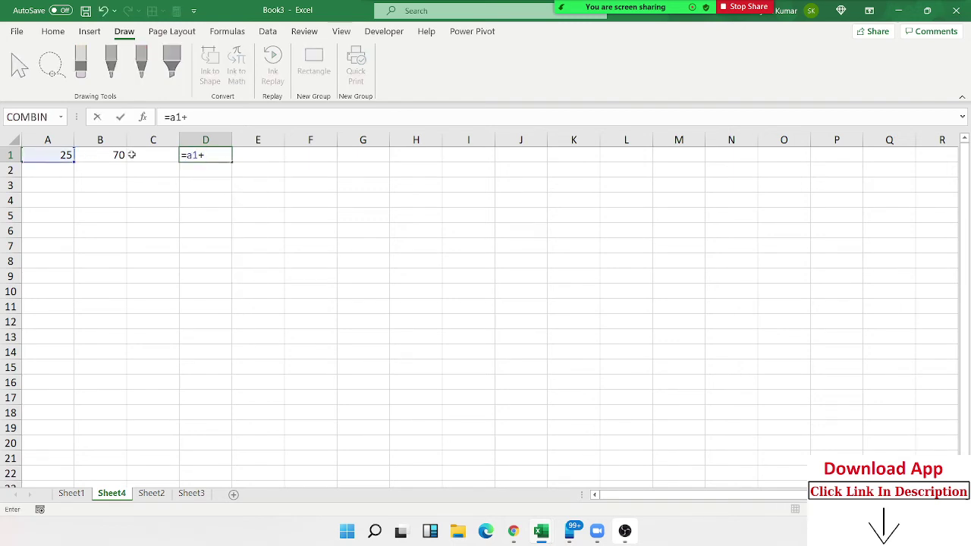
text(b1)
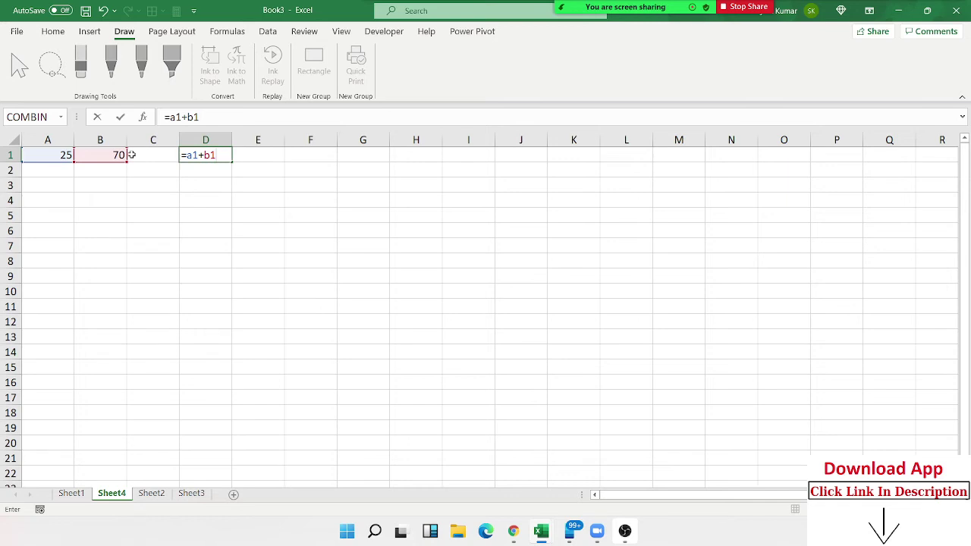
Commit =A1+B1 in D1 and change B1 to 75 so D1 shows 100.
key(Return)
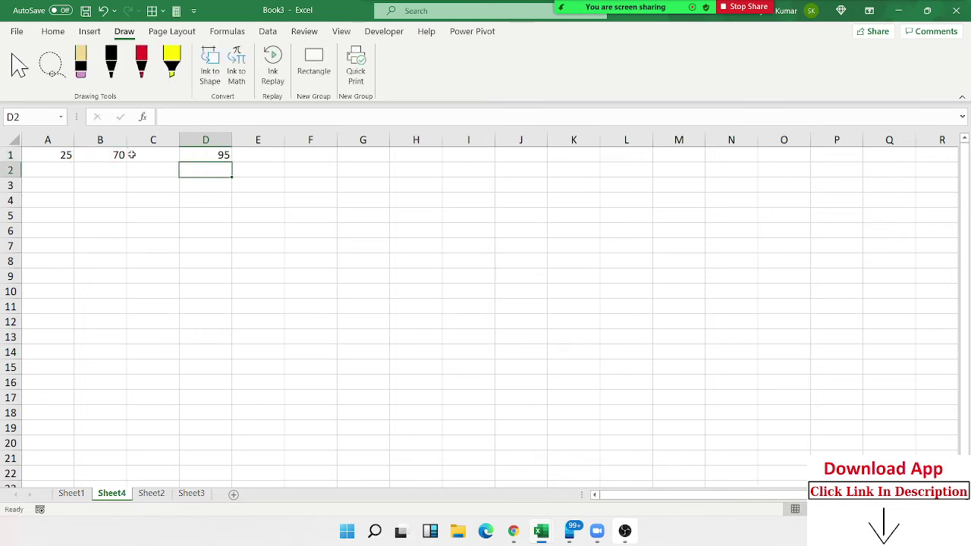
key(Up)
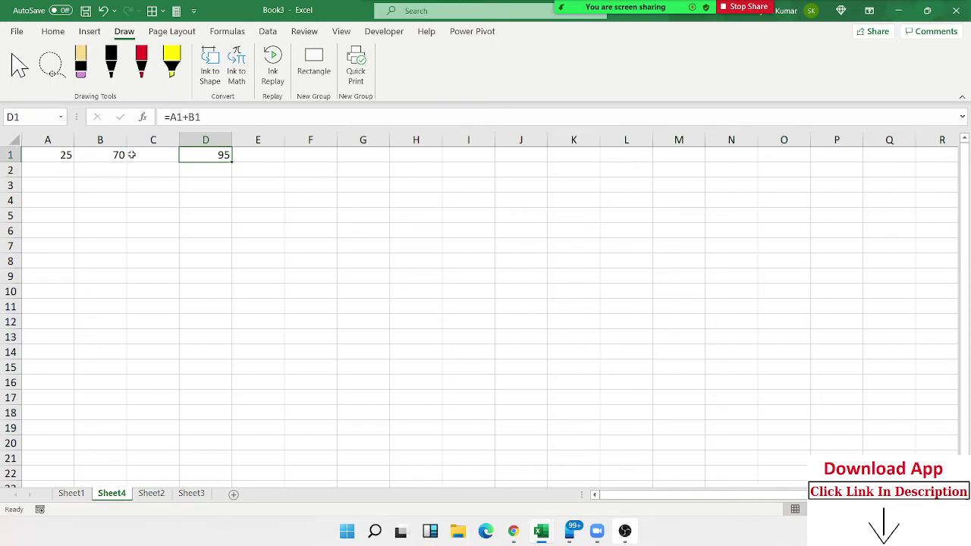
key(Left)
key(Left)
text(75)
key(Return)
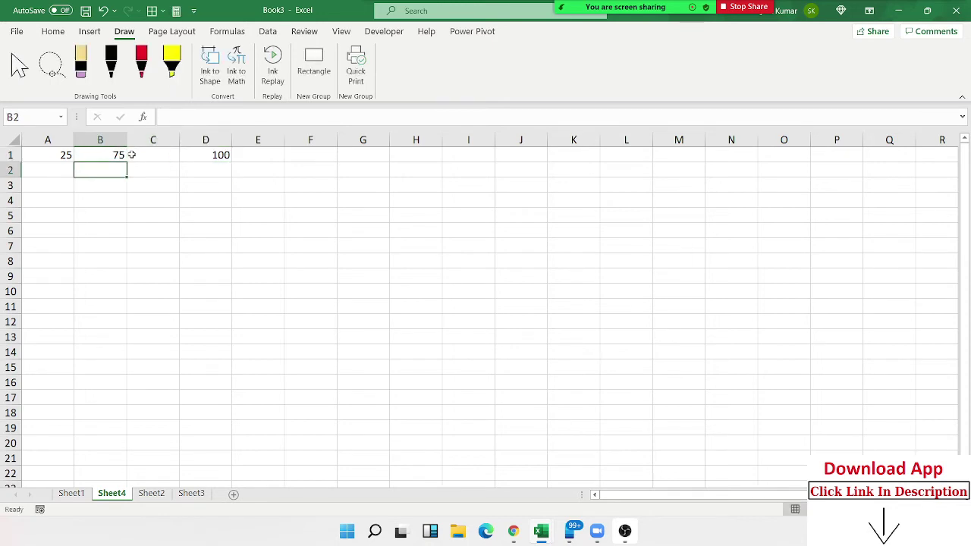
Show D1's referenced cells, then start a formula =a1 in E4.
double_click(226, 154)
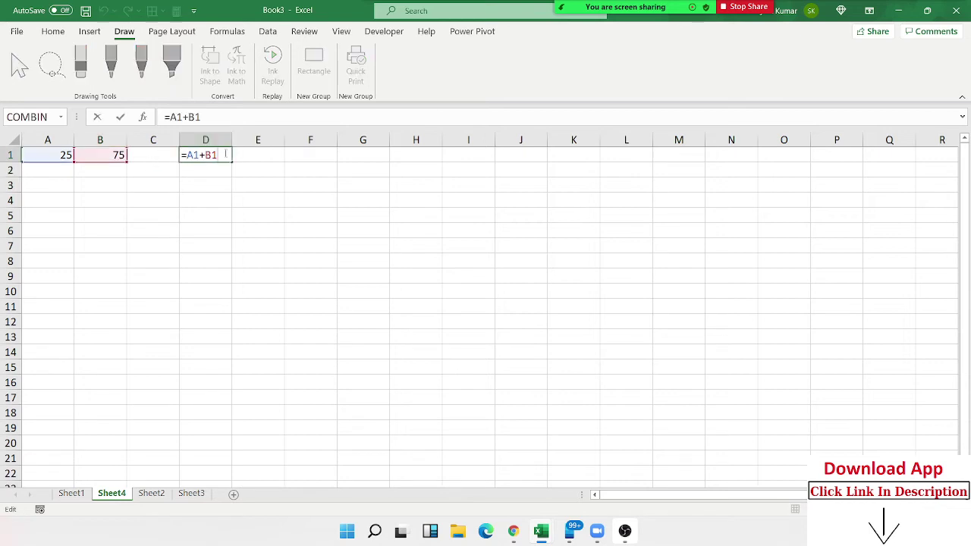
click(263, 197)
text(=a1)
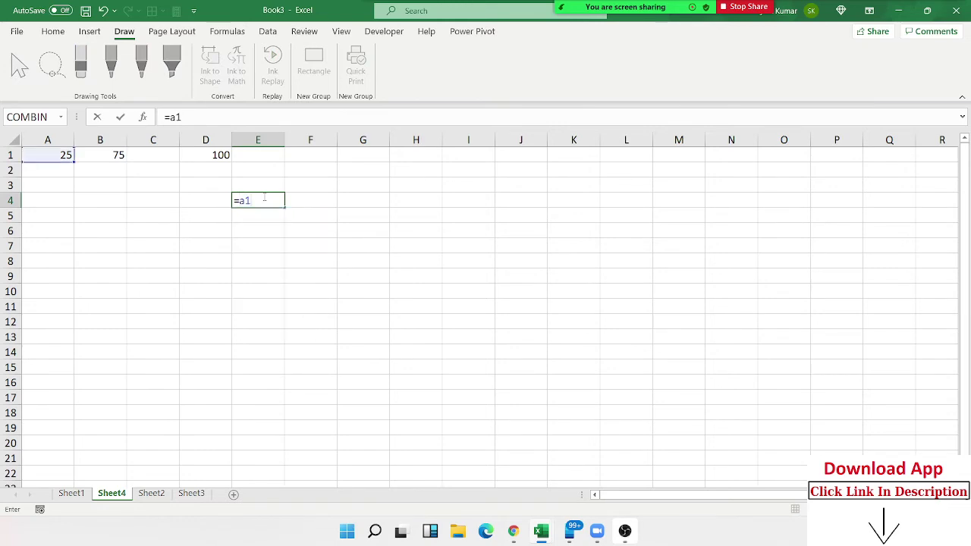
key(Escape)
text(=)
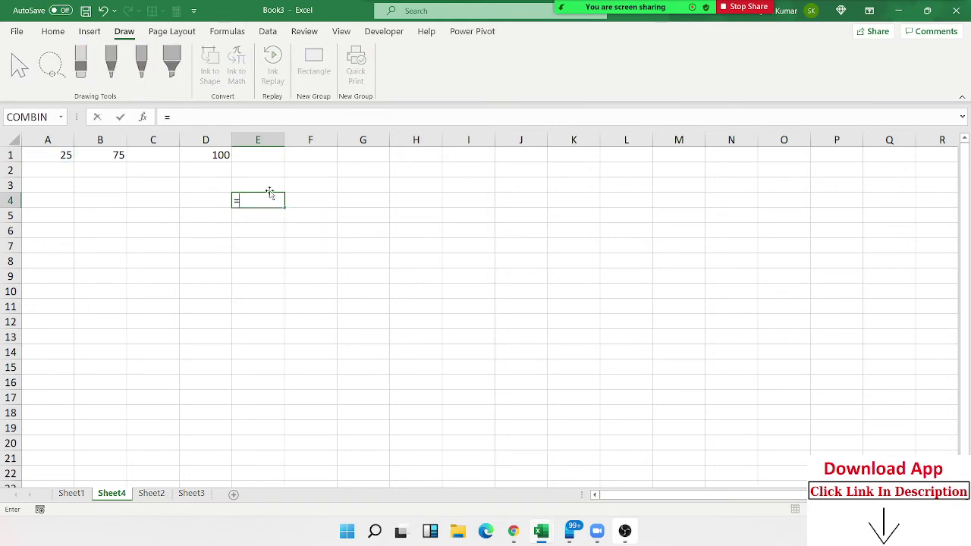
click(72, 493)
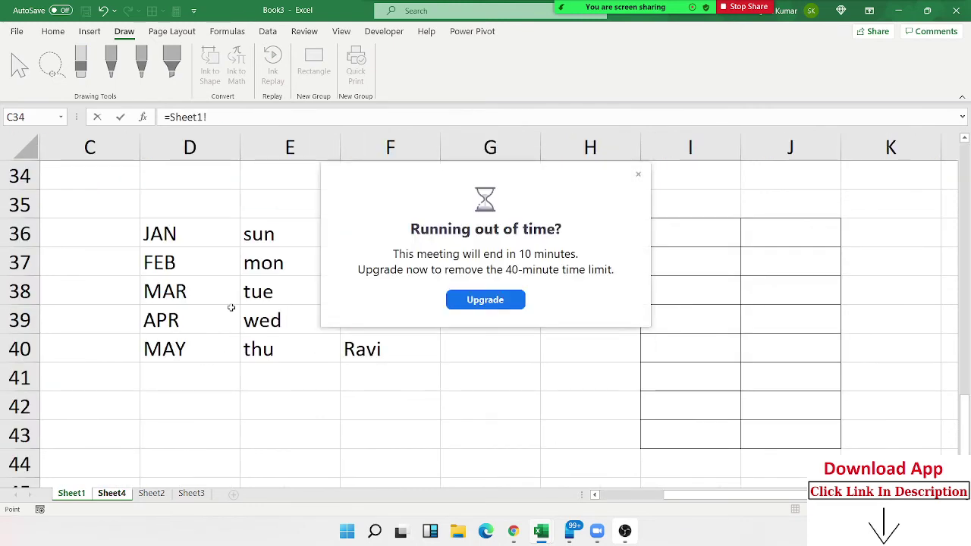
click(195, 319)
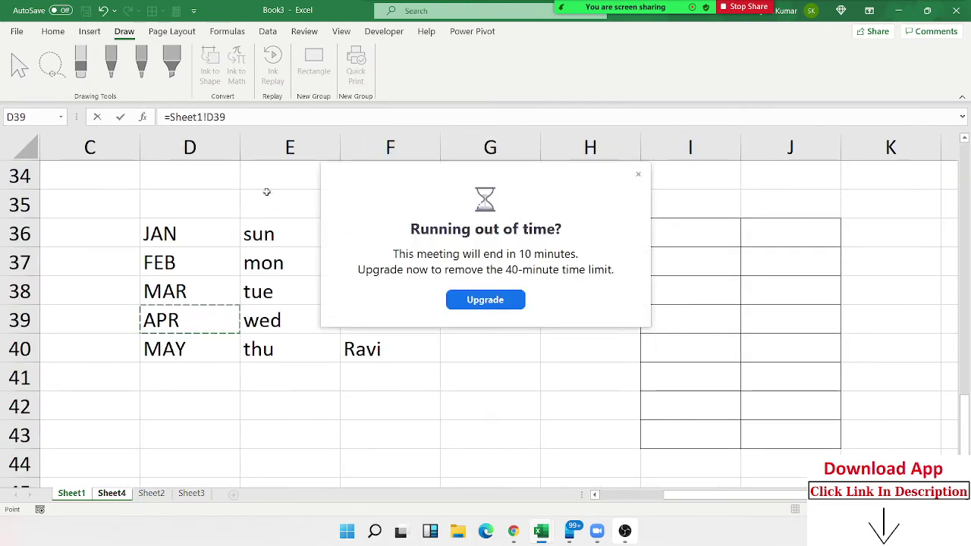
click(639, 175)
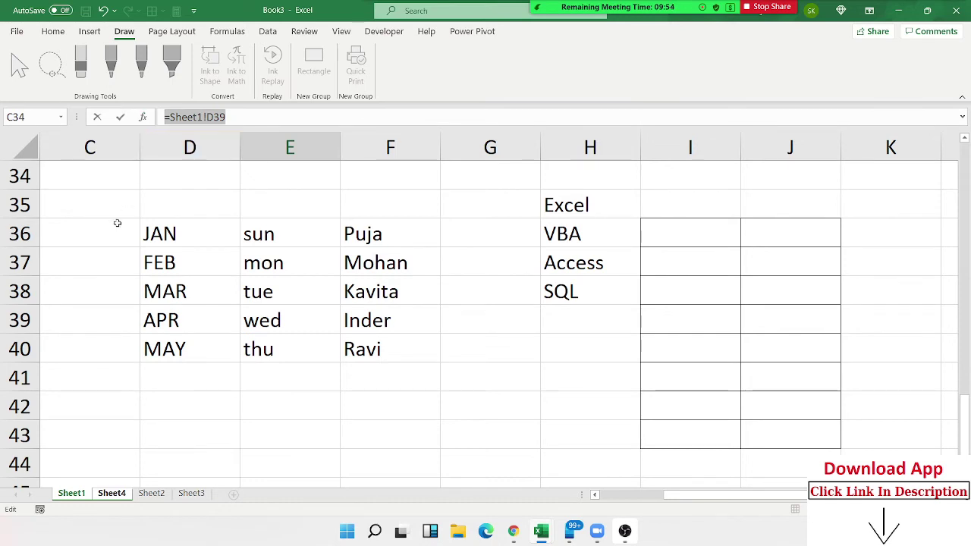
key(Escape)
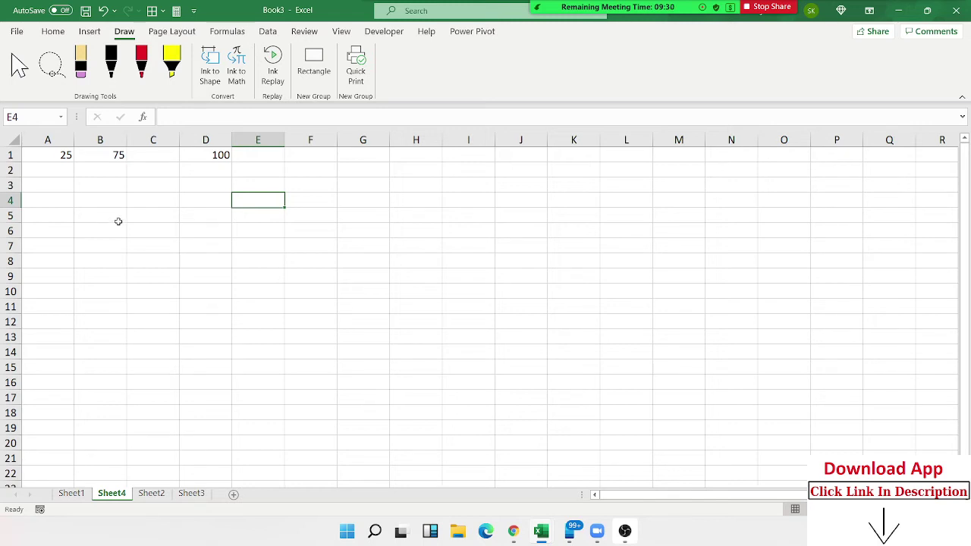
drag(66, 152, 239, 172)
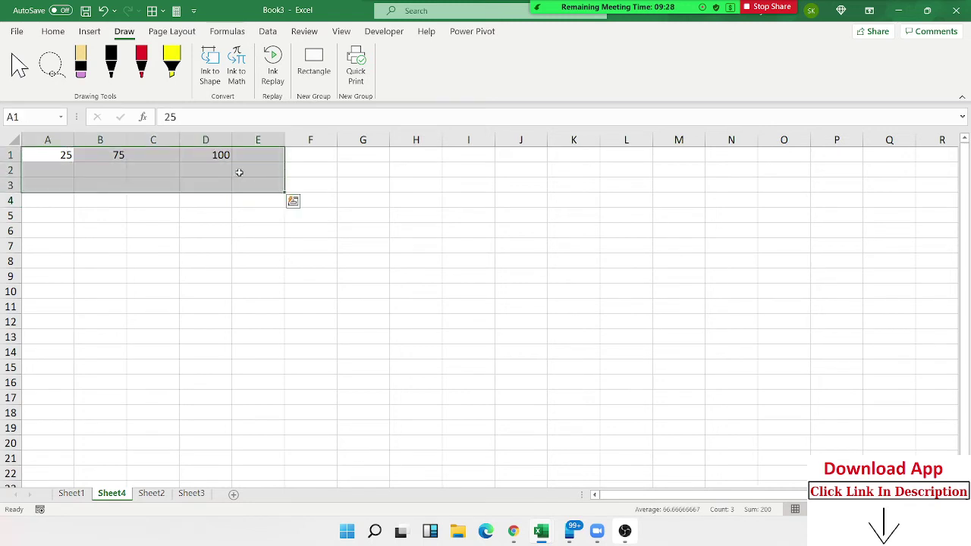
Clear the old values and enter 85, 36, 52, 63, 85, 25 in A1:A6.
key(Delete)
key(Up)
text(85)
key(Return)
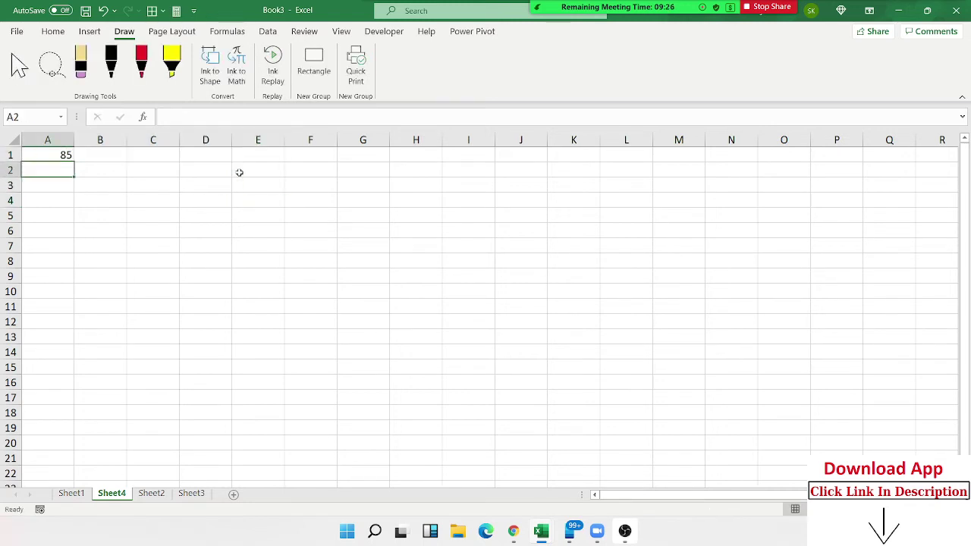
text(36)
key(Return)
text(52)
key(Return)
text(63)
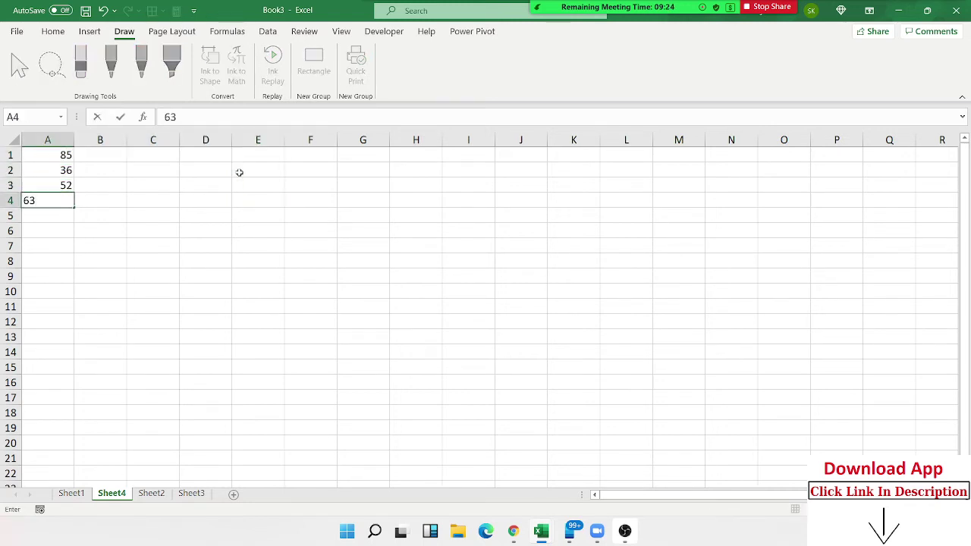
key(Return)
text(85)
key(Return)
text(25)
key(Return)
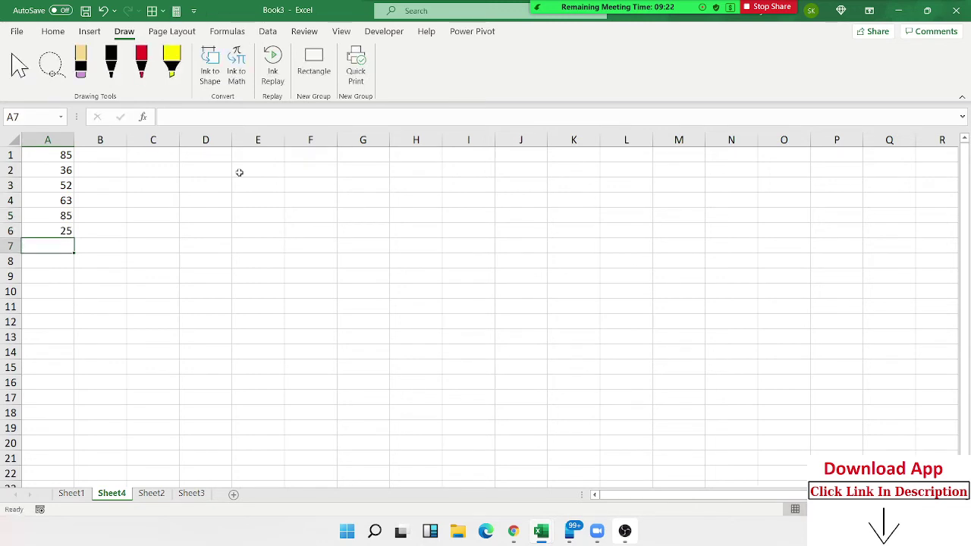
Enter 14, 58 and 35 in A7:A9, then select A1:A9.
text(143)
key(BackSpace)
key(Return)
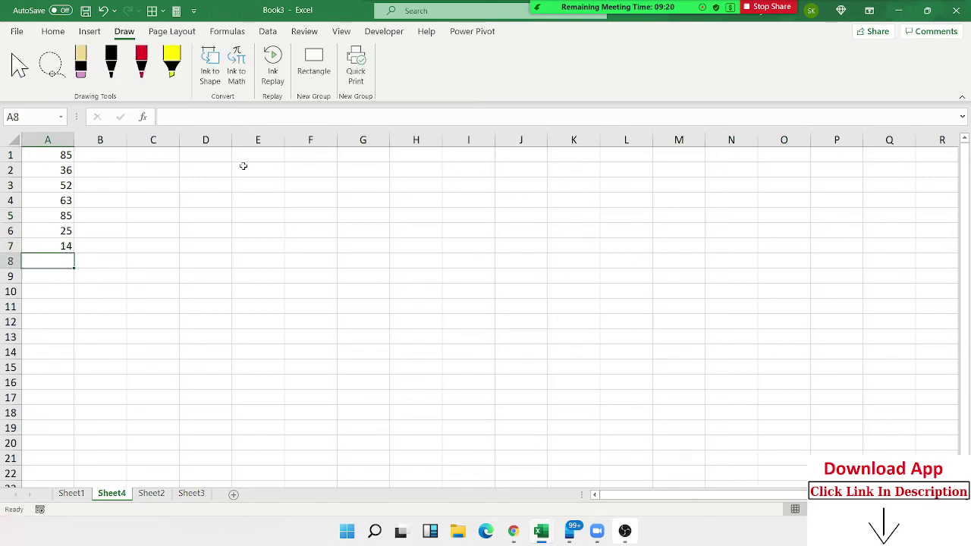
text(58)
key(Return)
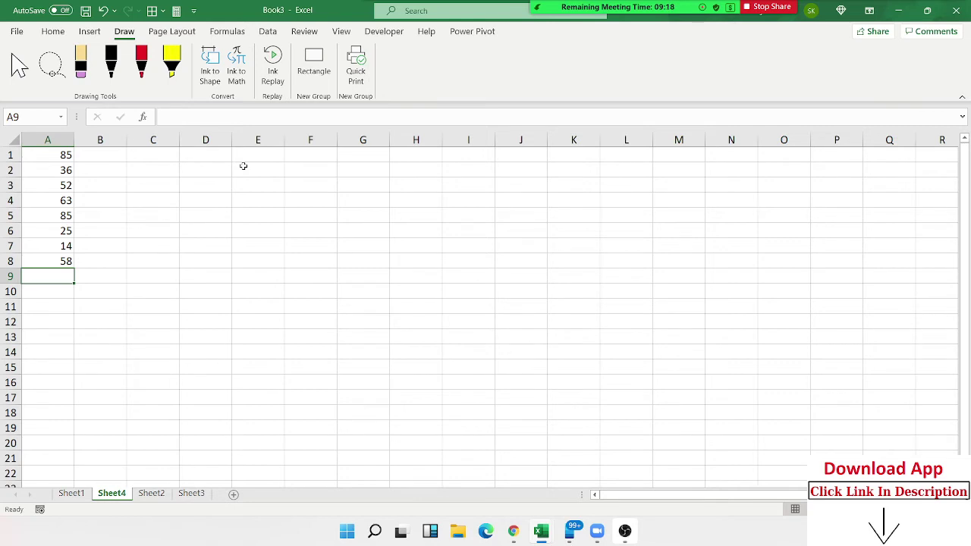
text(35)
key(Return)
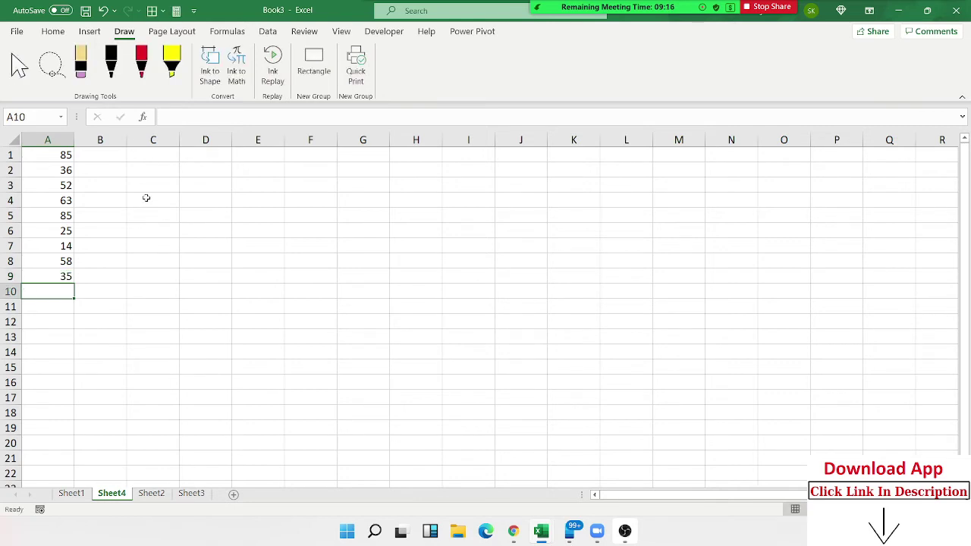
click(136, 154)
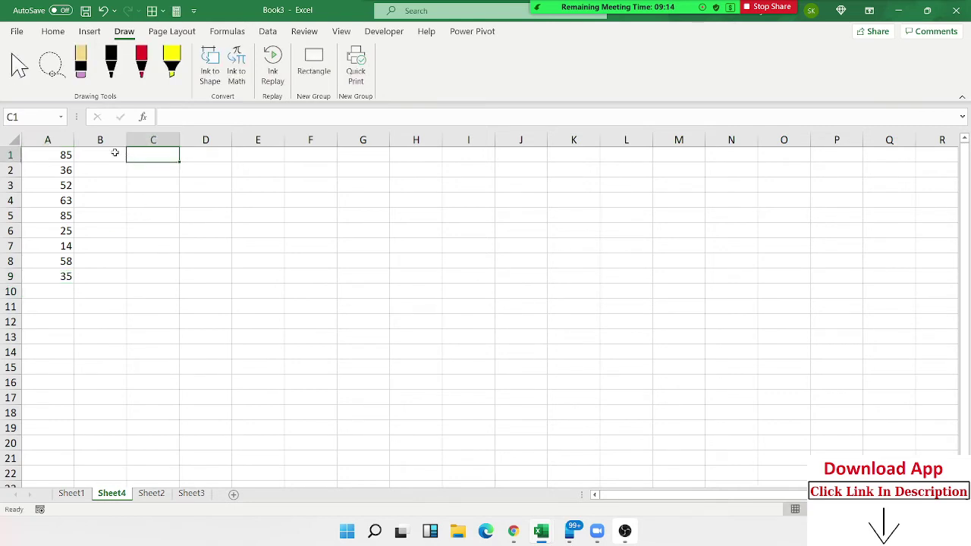
click(114, 154)
drag(48, 152, 53, 276)
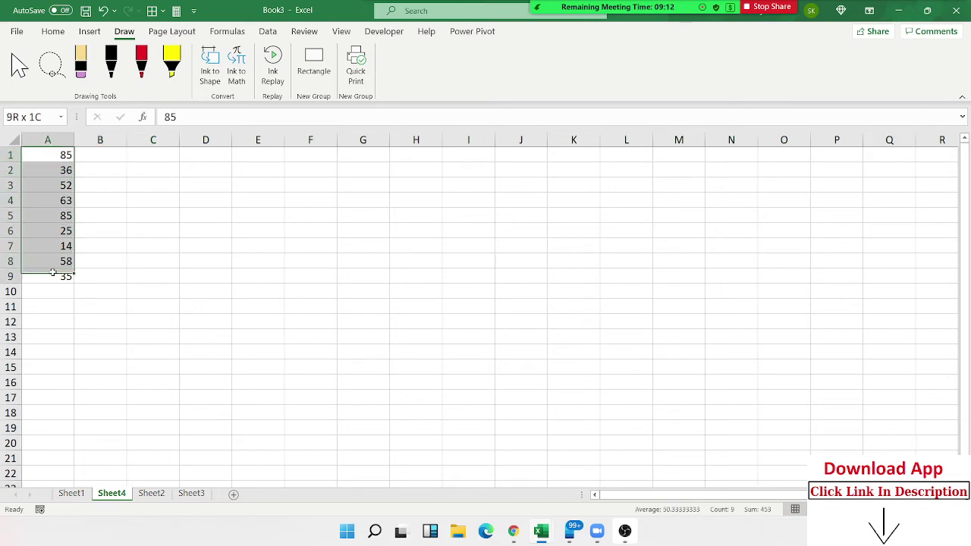
Enter =A1+20 in B1 and fill it down through B9.
click(102, 156)
text(=)
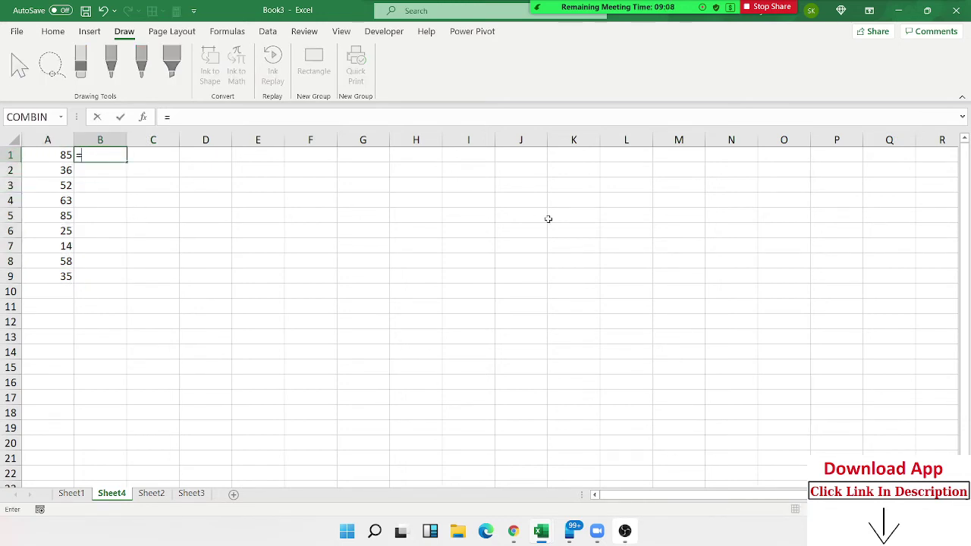
click(48, 154)
text(+)
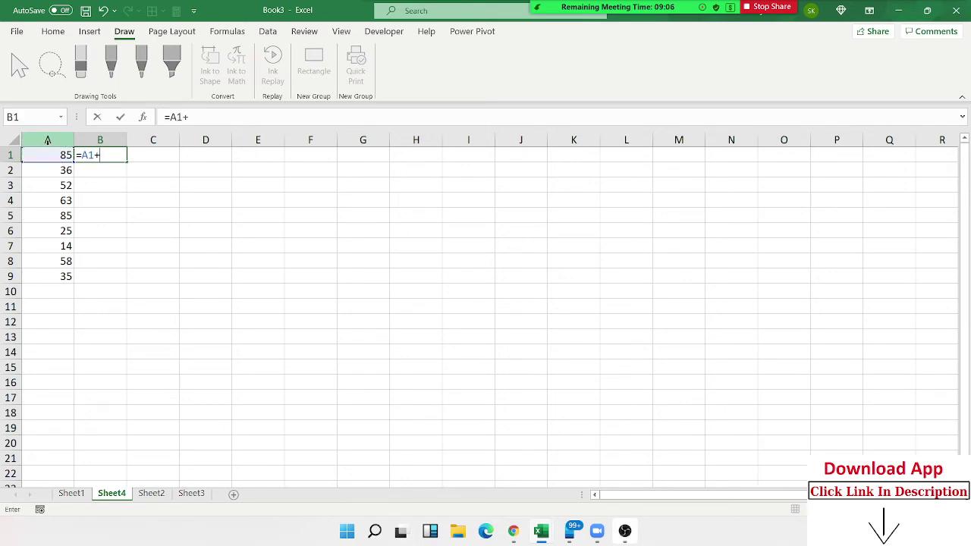
text(20)
key(Return)
click(99, 155)
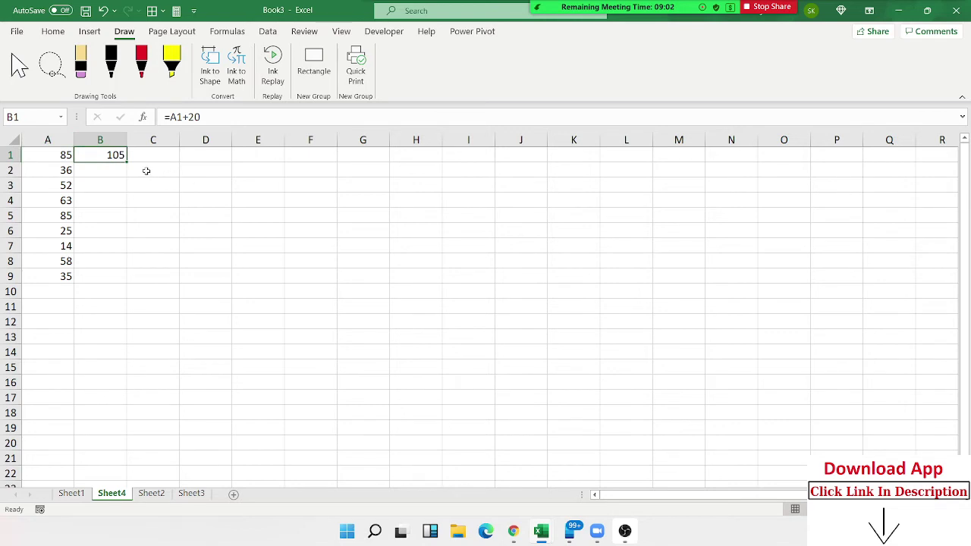
drag(127, 164, 118, 261)
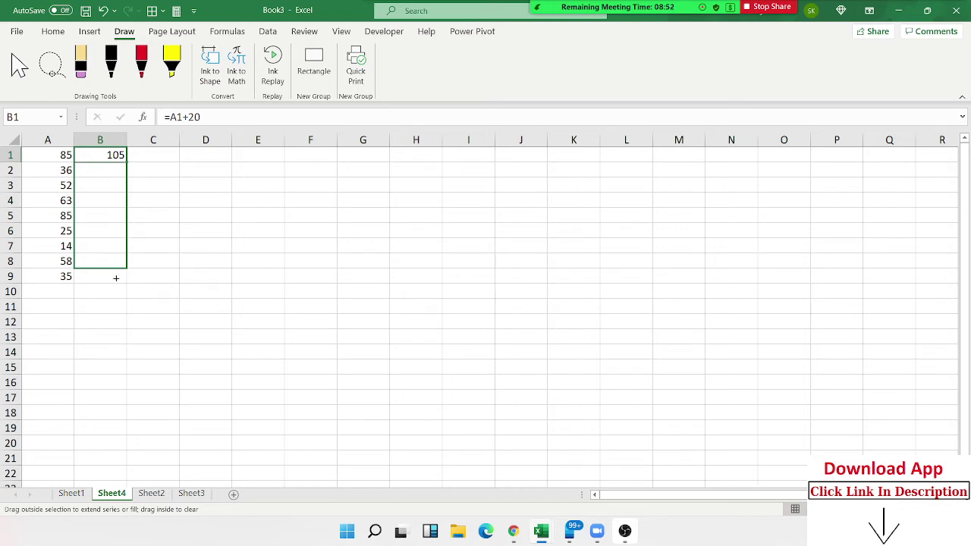
drag(118, 264, 111, 280)
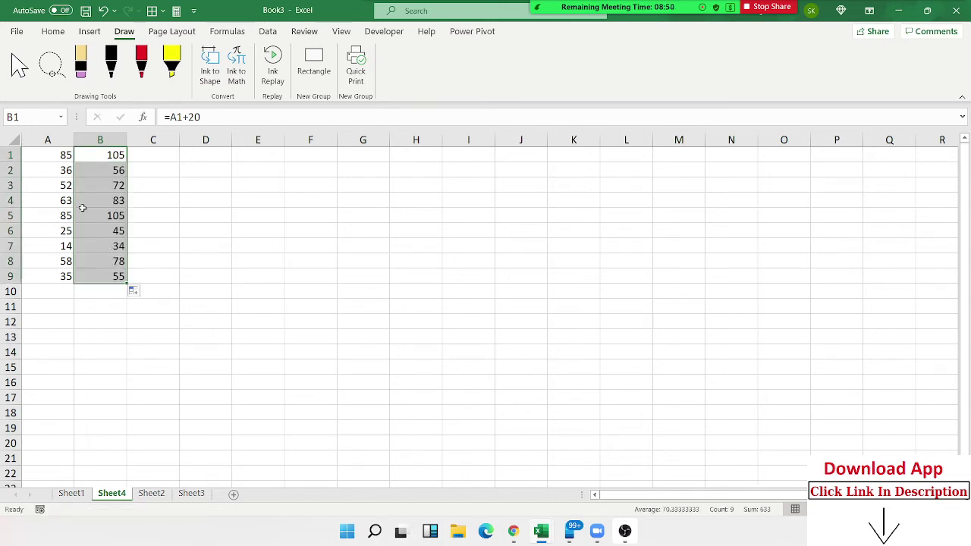
double_click(89, 170)
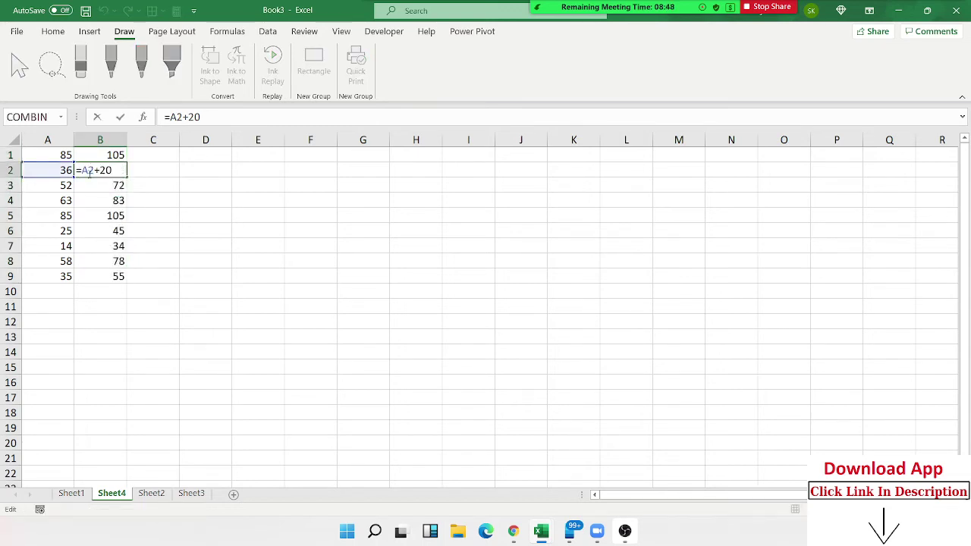
double_click(100, 185)
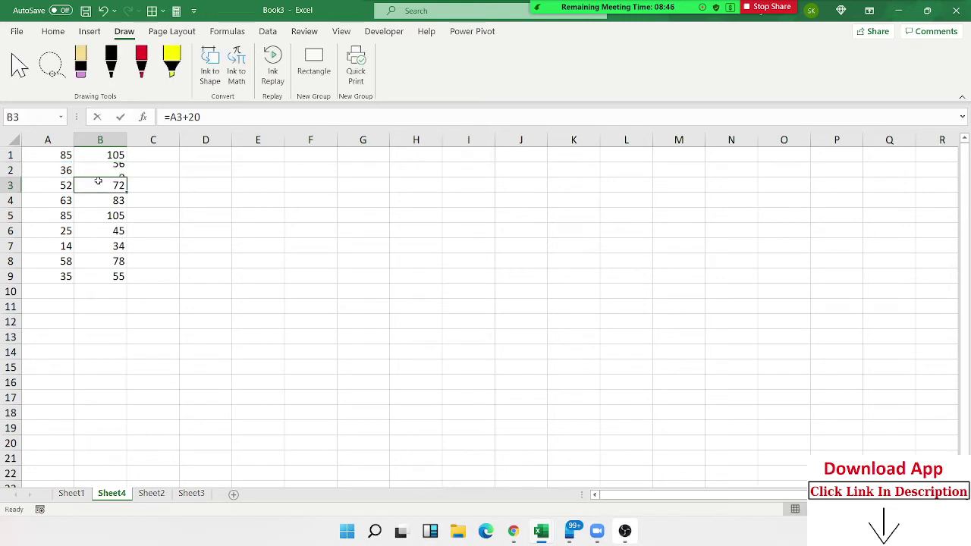
click(95, 199)
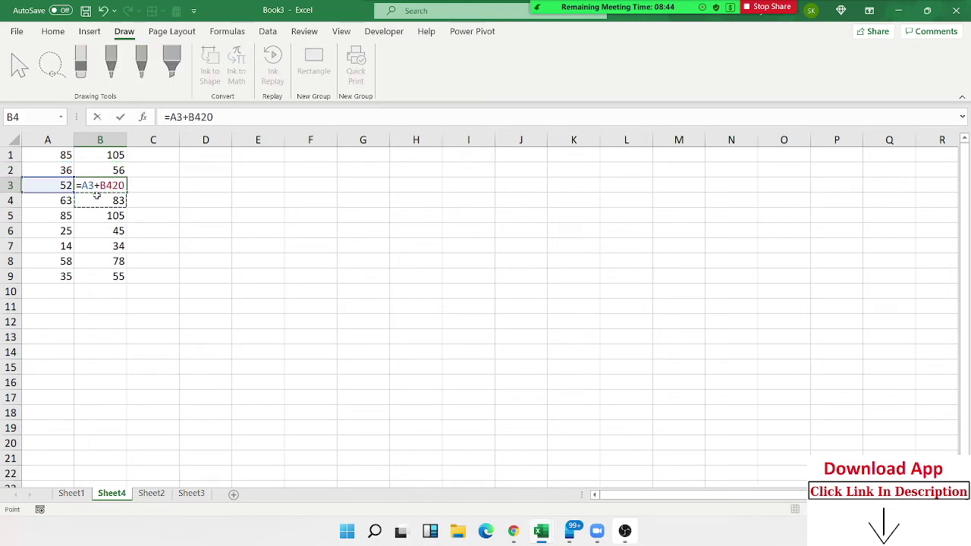
key(Escape)
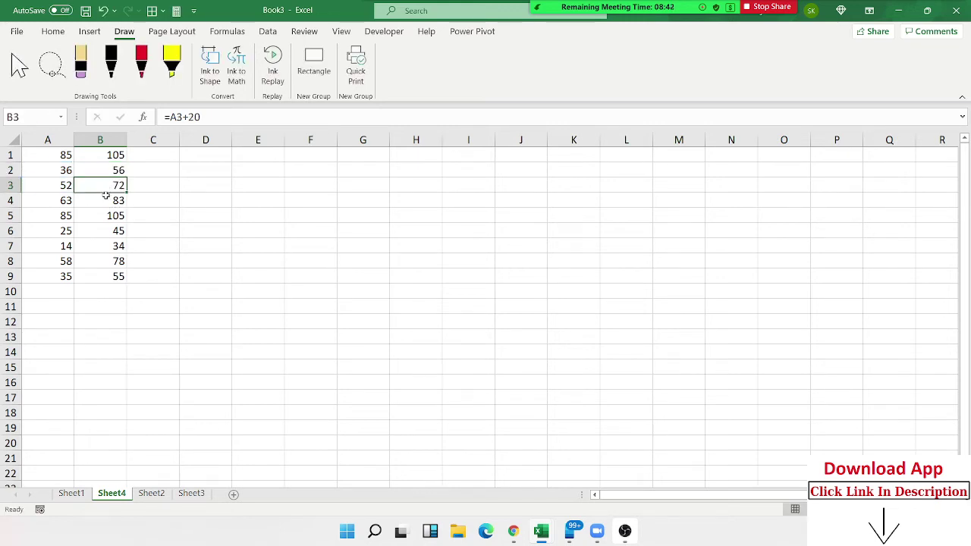
double_click(106, 200)
double_click(100, 217)
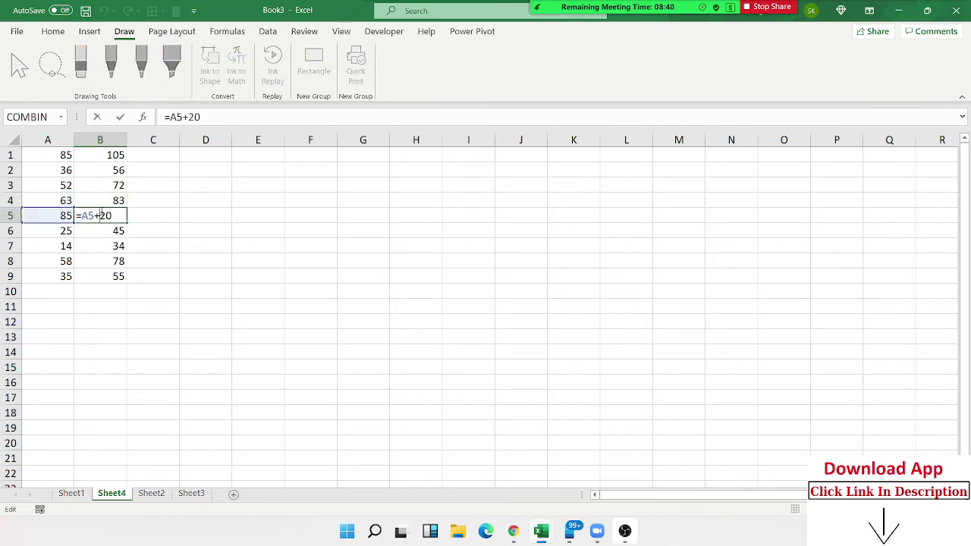
key(Escape)
double_click(82, 229)
key(Escape)
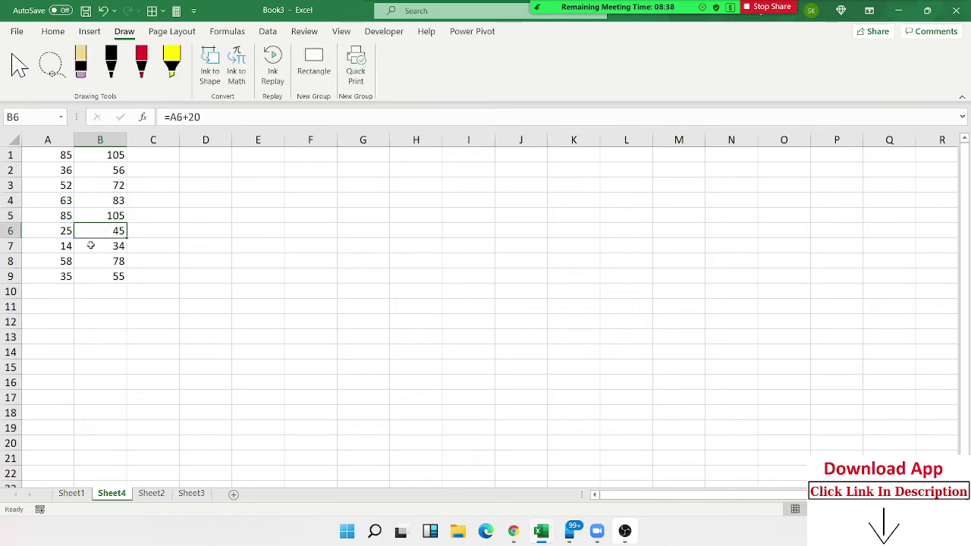
double_click(84, 246)
key(Escape)
click(101, 261)
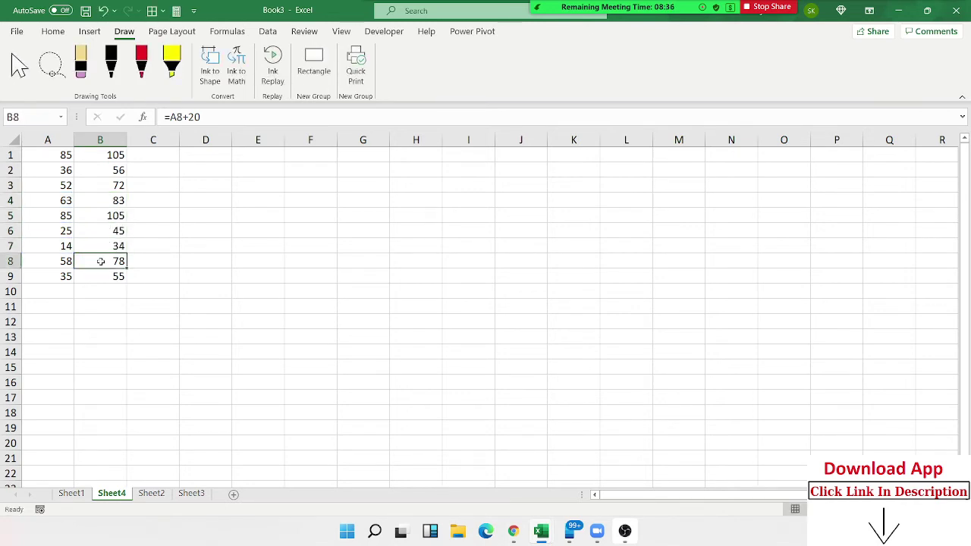
double_click(100, 261)
key(Escape)
double_click(119, 276)
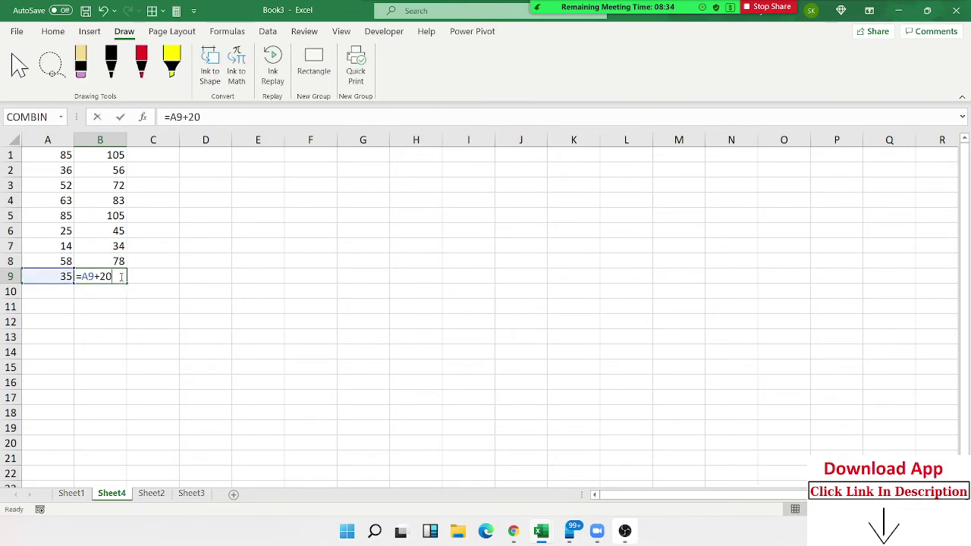
key(Escape)
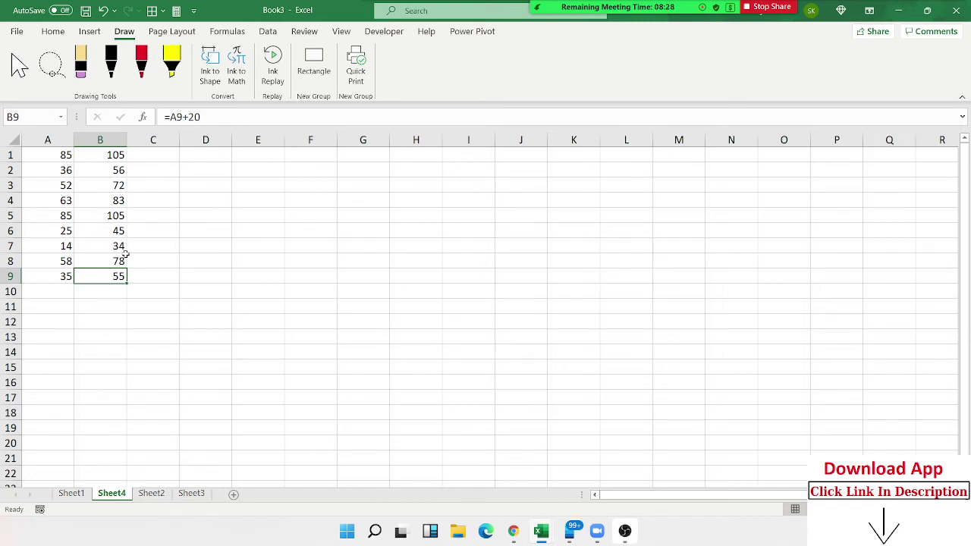
key(ctrl+Up)
key(Left)
key(ctrl+shift+Down)
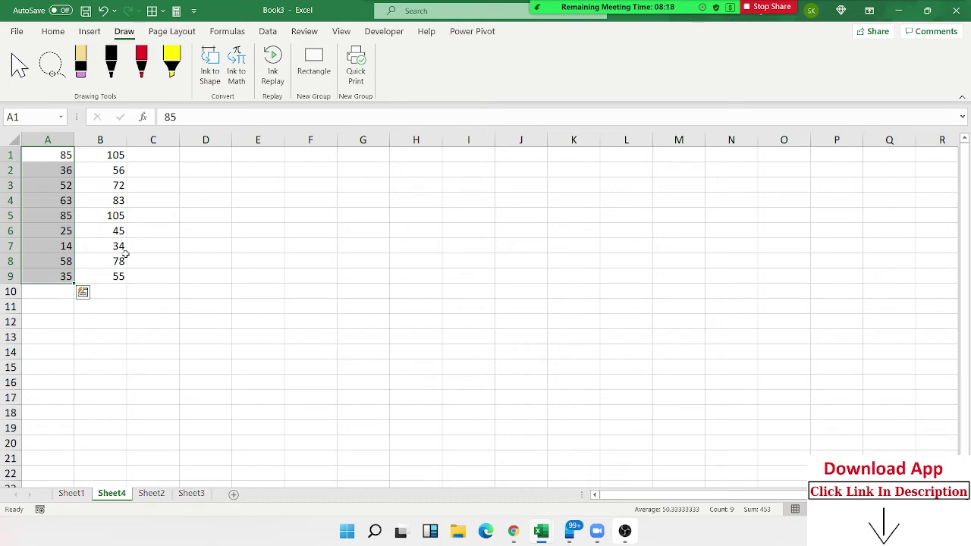
Clear the old formulas from B1:B9 and enter the constant 50 in D1.
key(Right)
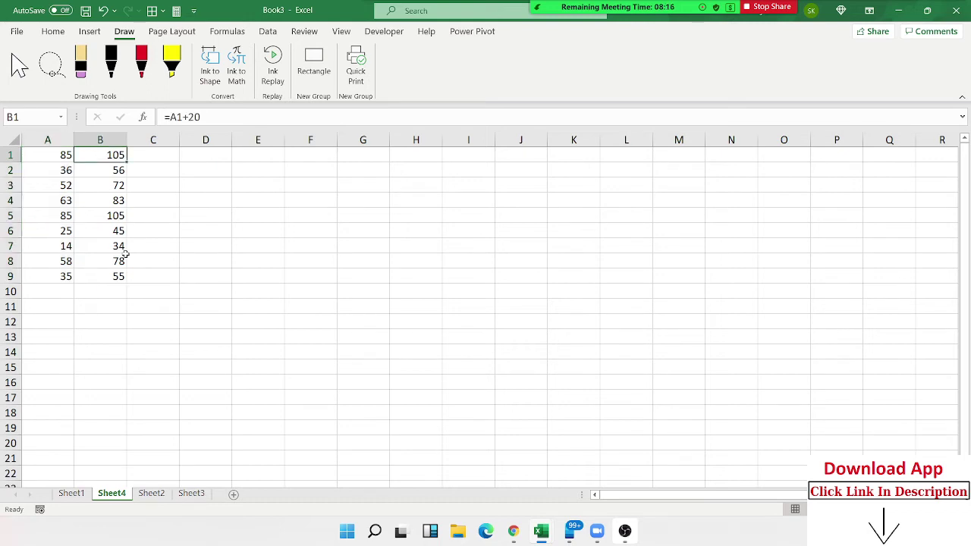
key(ctrl+shift+Down)
key(ctrl+v)
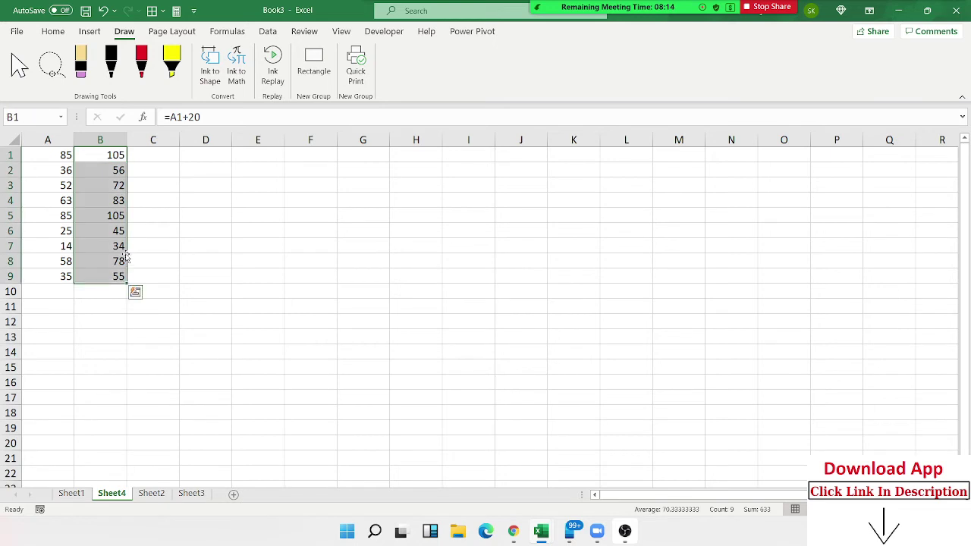
key(Delete)
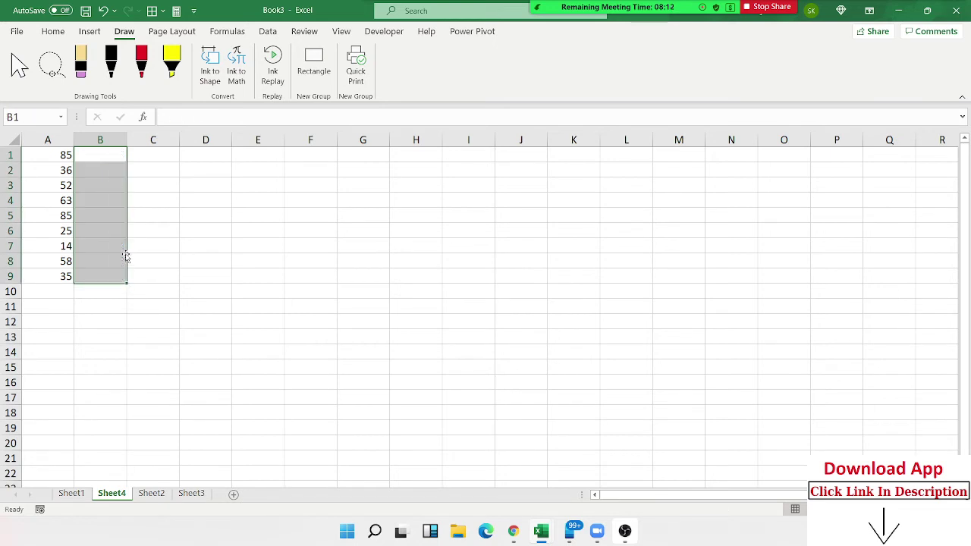
key(ctrl+shift+Up)
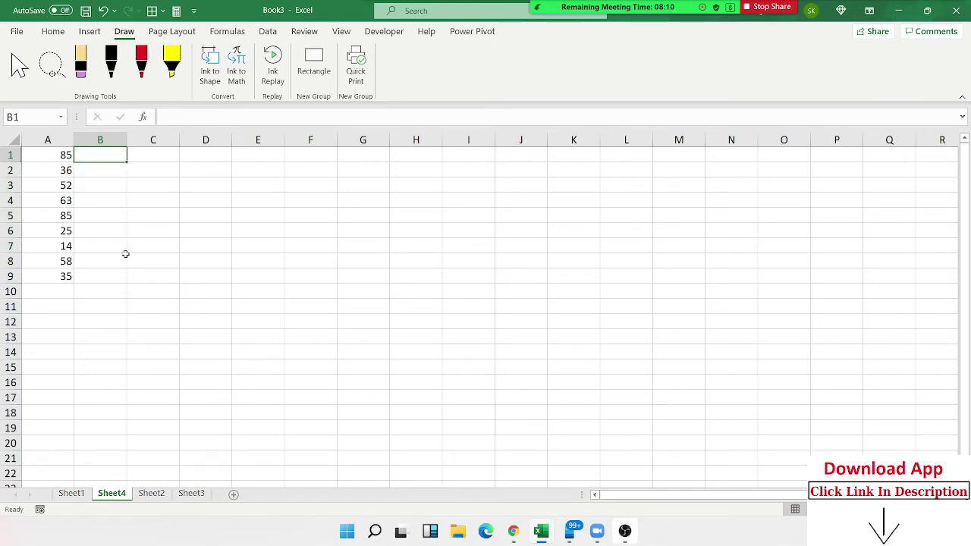
key(Right)
key(Right)
text(50)
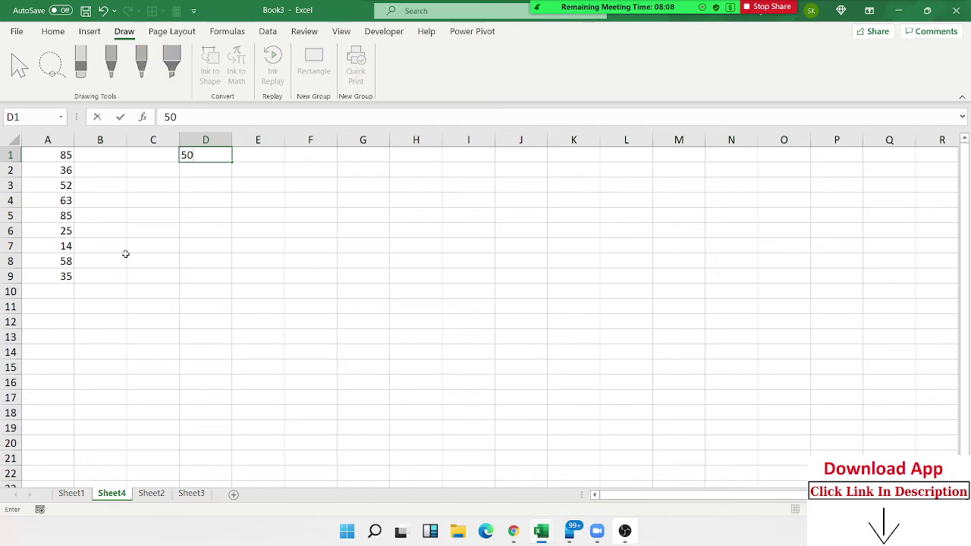
key(Return)
Enter =A1+D1 in B1, returning 135, and fill it down to row 9.
click(79, 155)
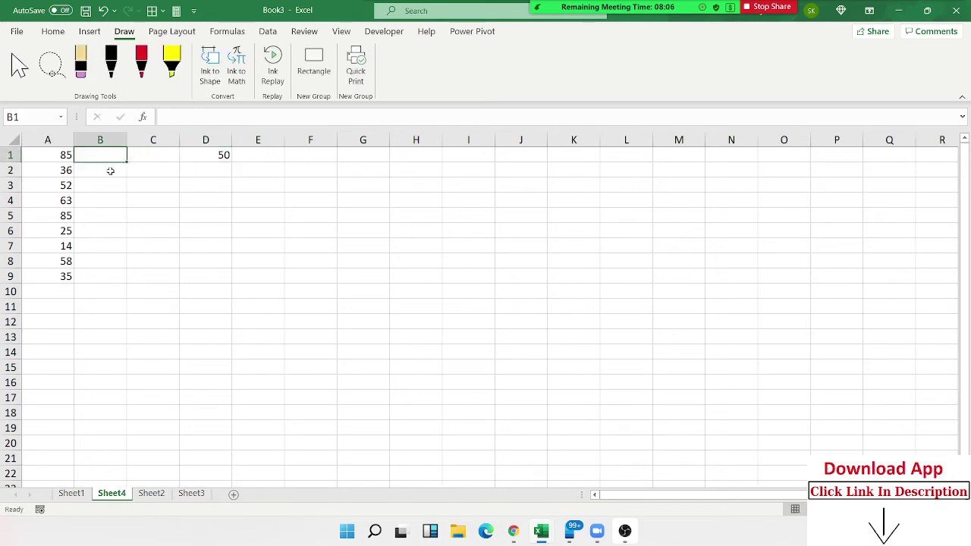
text(=)
click(36, 158)
text(+)
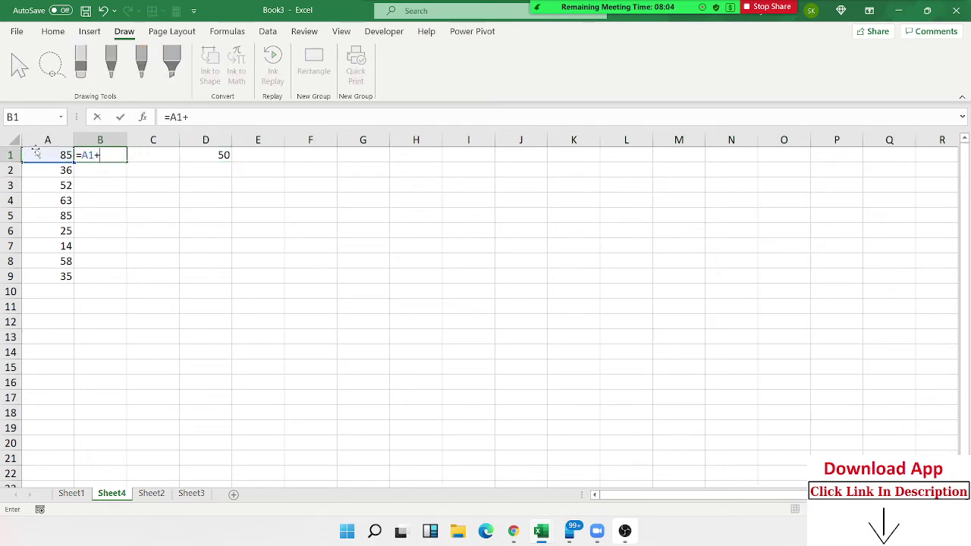
click(220, 156)
key(Return)
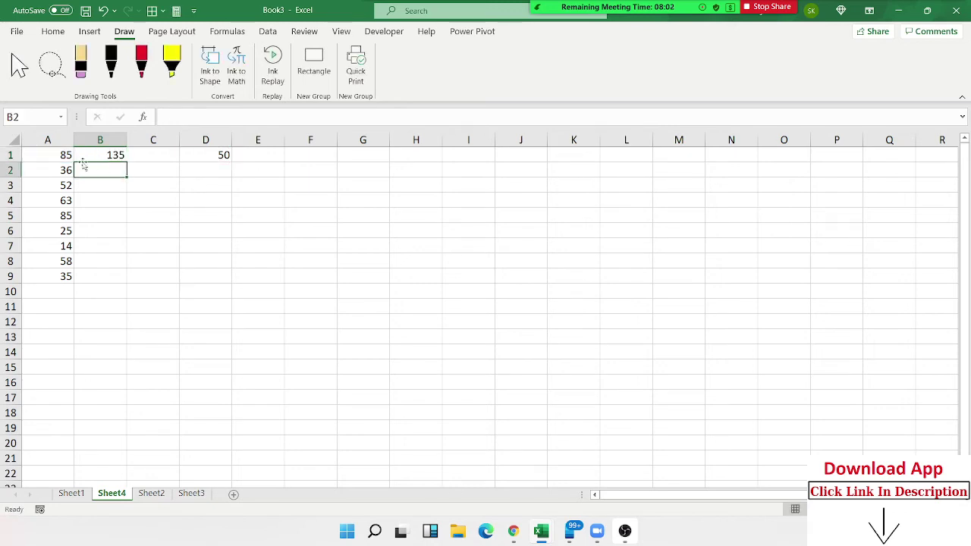
click(81, 156)
double_click(127, 160)
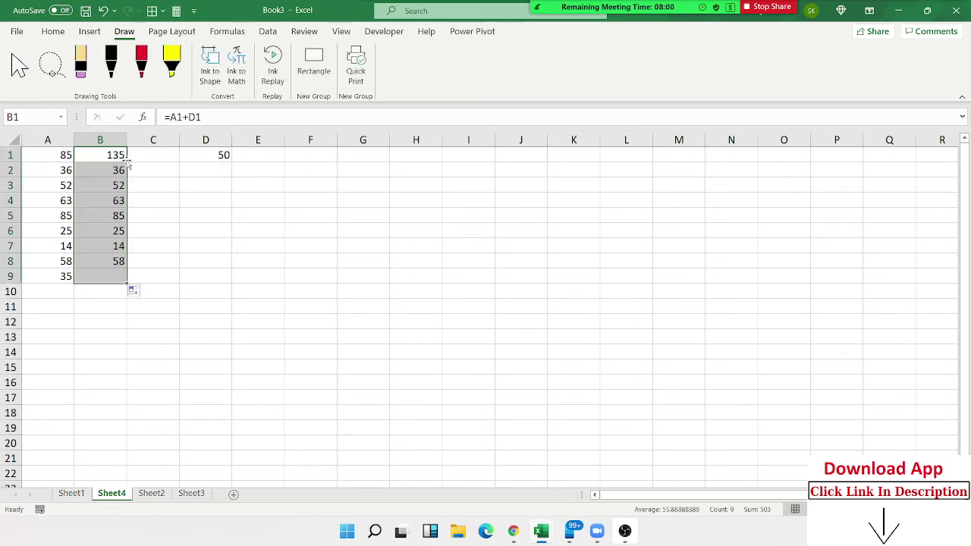
Inspect B2's filled formula, then change B1's D1 reference to D$1 with F4.
click(120, 169)
double_click(120, 168)
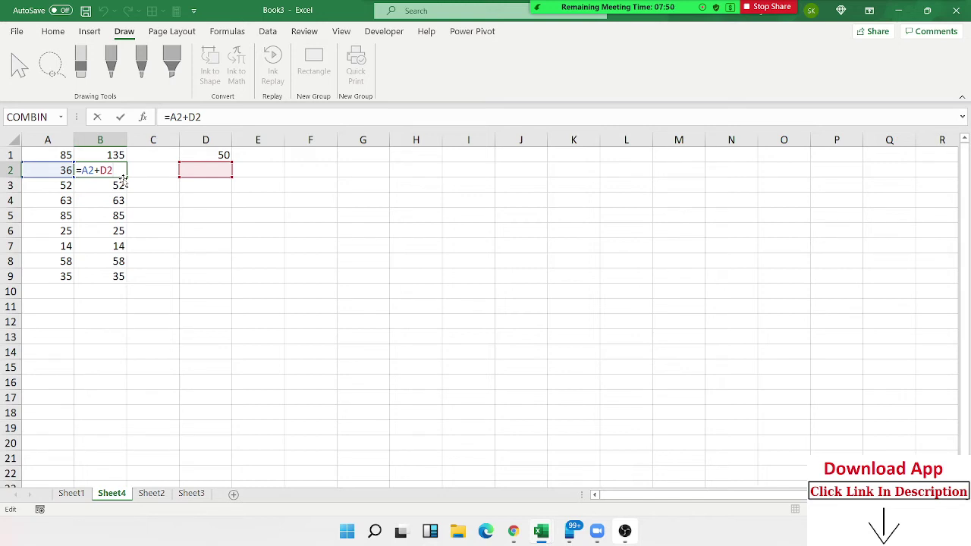
key(shift+Return)
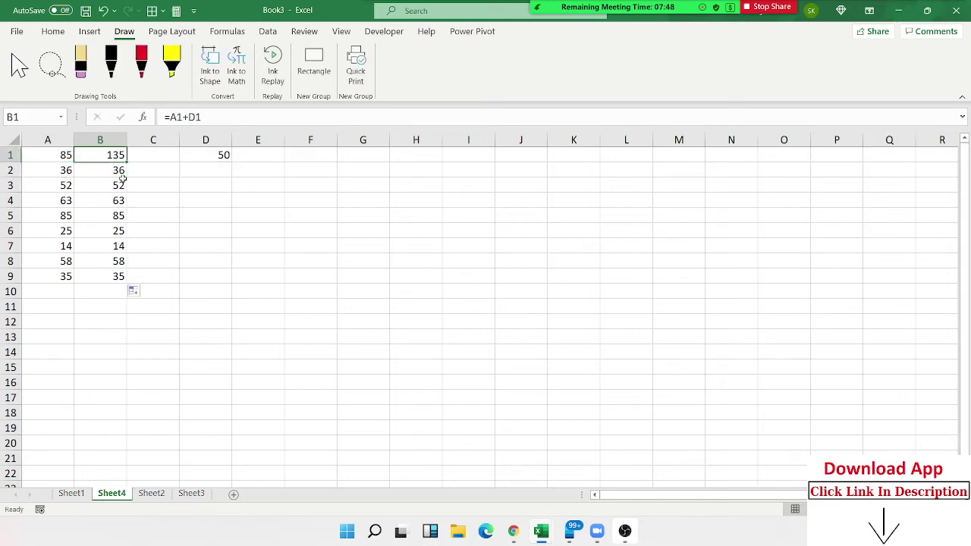
key(F2)
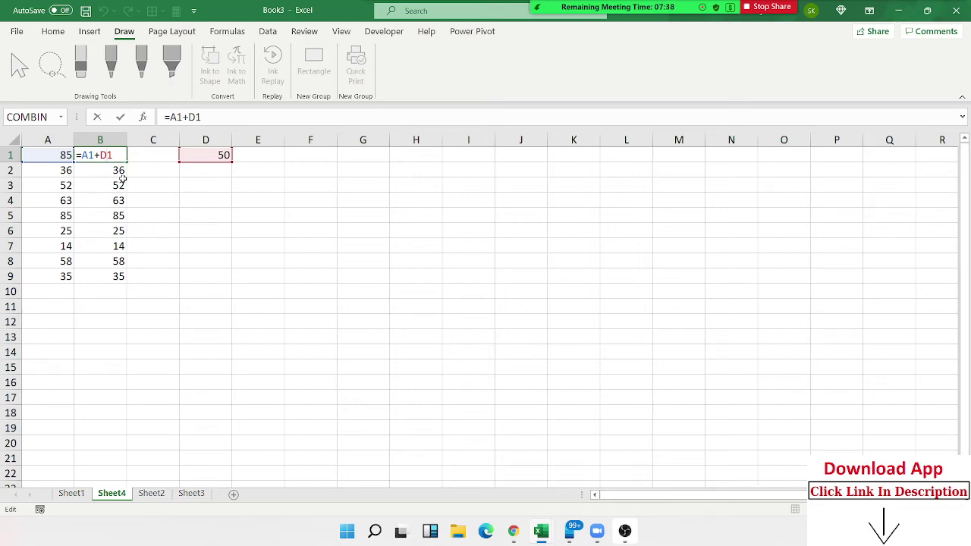
key(F4)
key(F4)
Commit =A1+D$1 in B1 and paste it over B2:B9.
key(Return)
key(Up)
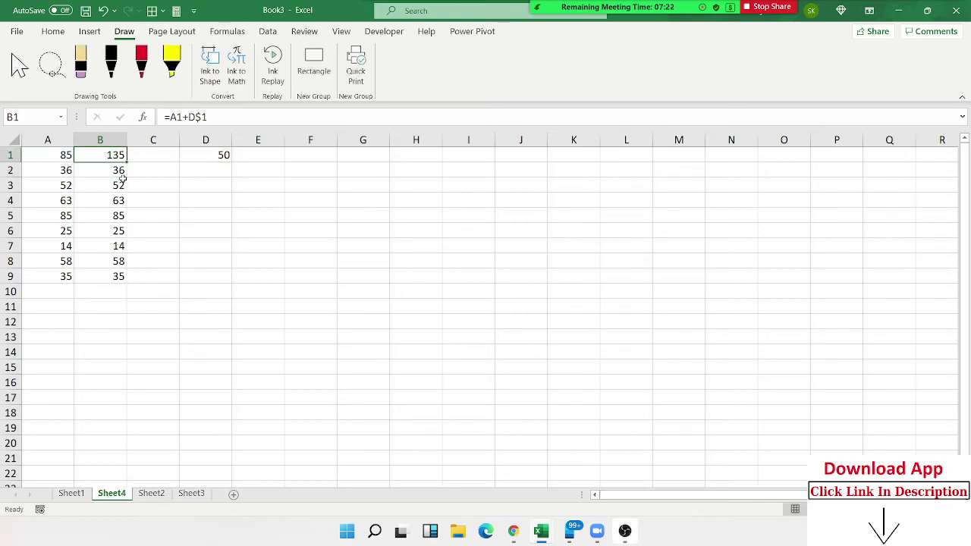
key(ctrl+c)
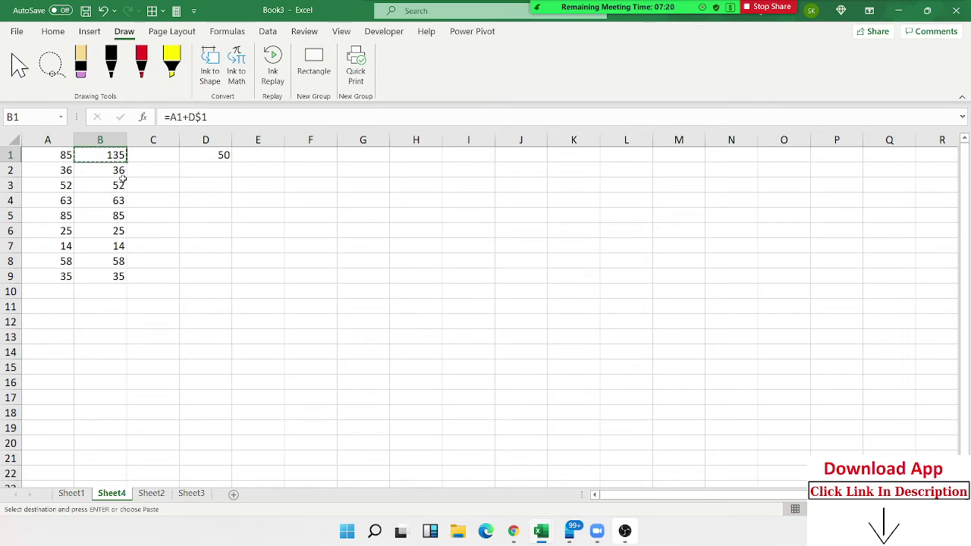
key(Down)
key(ctrl+shift+Down)
key(ctrl+v)
key(Escape)
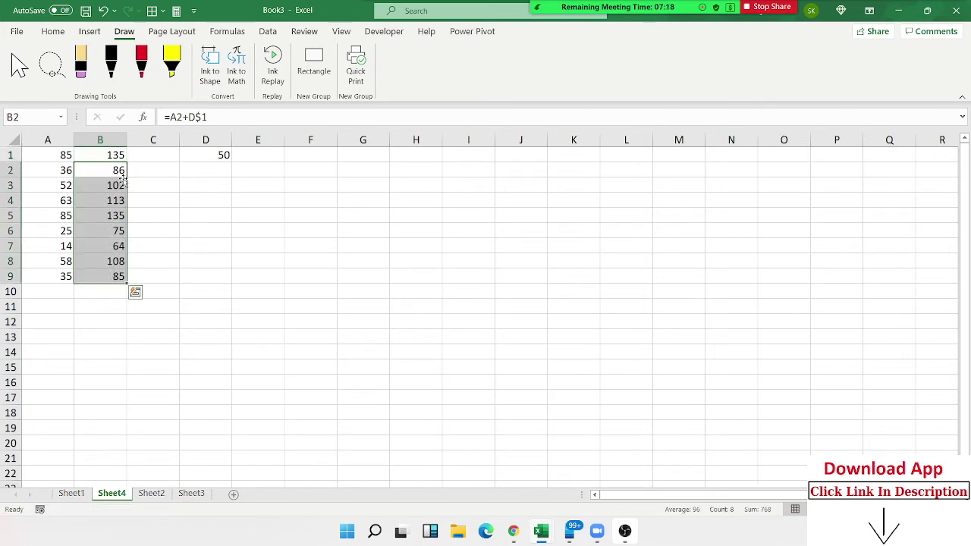
Check that the formulas in B2 through B5 still reference D$1.
click(122, 176)
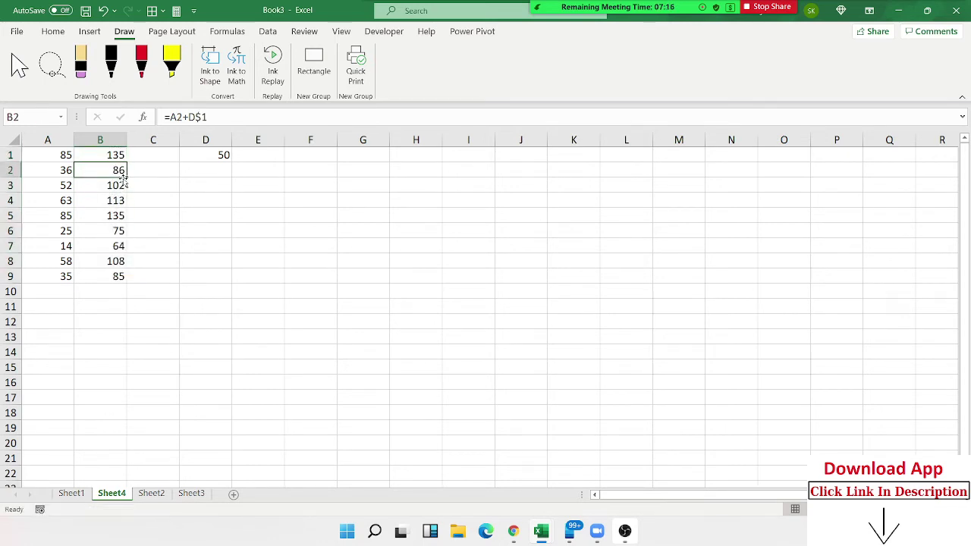
key(F2)
key(Return)
key(F2)
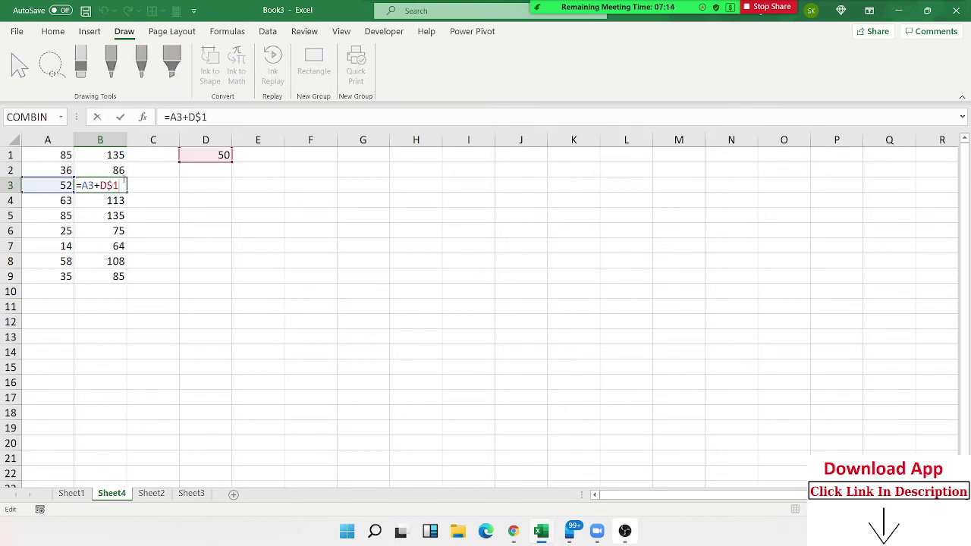
key(Return)
key(F2)
key(Return)
key(F2)
key(Return)
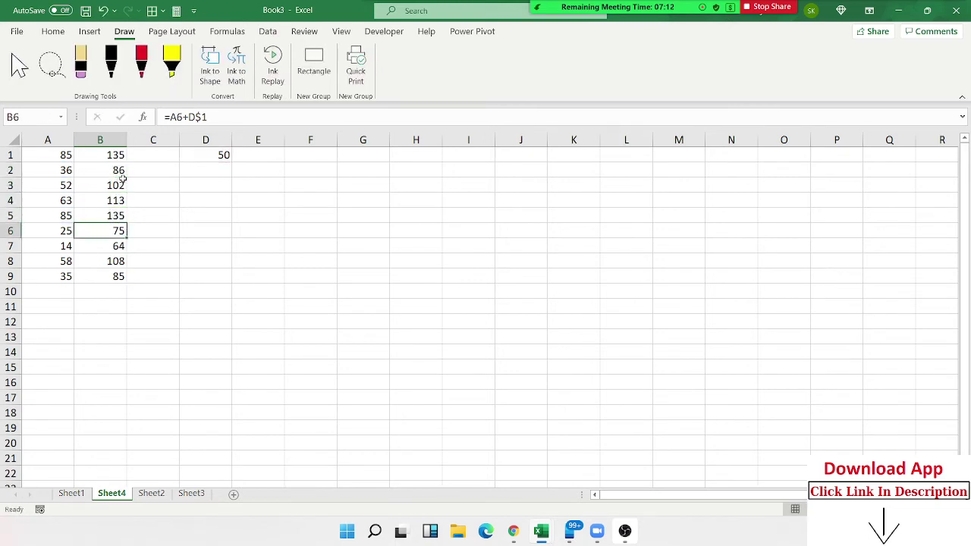
key(Up)
key(Up)
key(Up)
key(Up)
Copy B2's formula into D2, where it becomes =C2+F$1 returning 0.
key(ctrl+c)
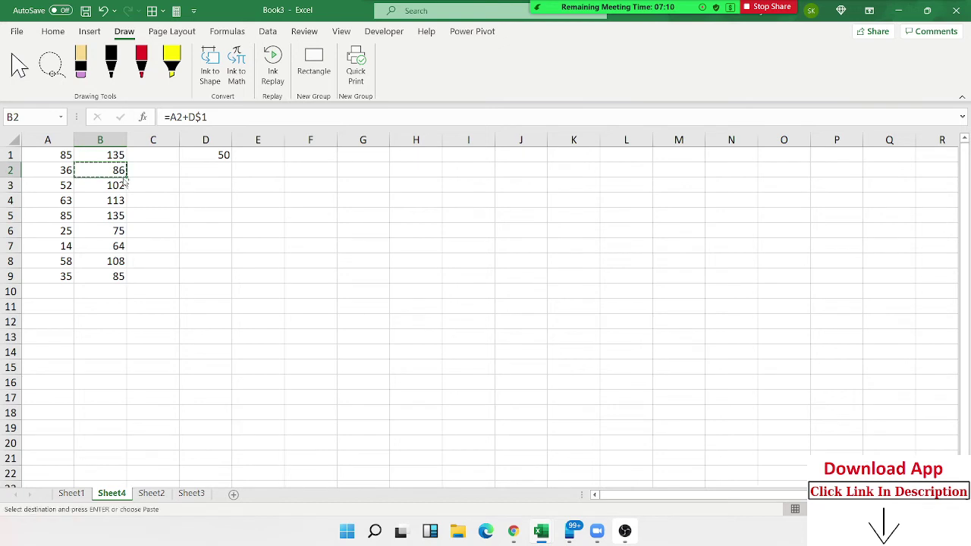
key(Right)
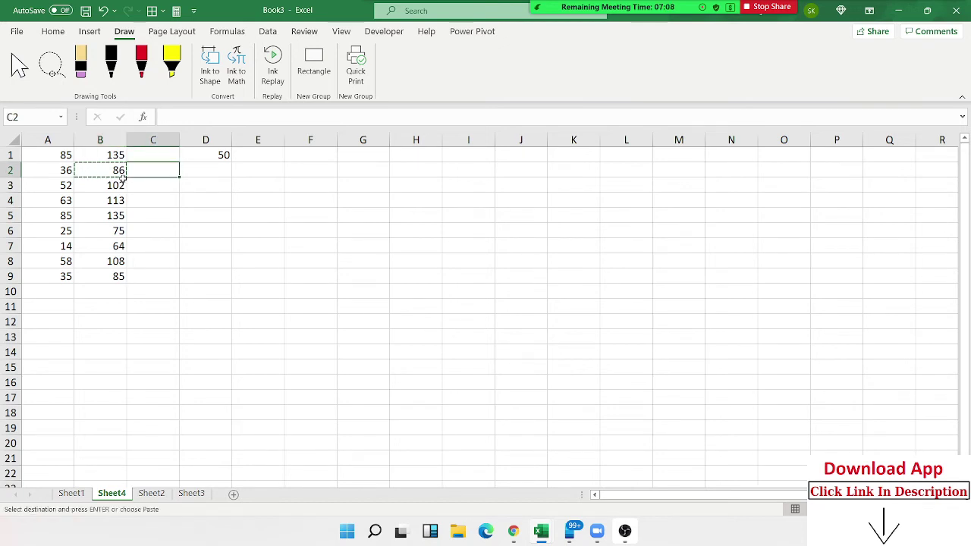
key(Right)
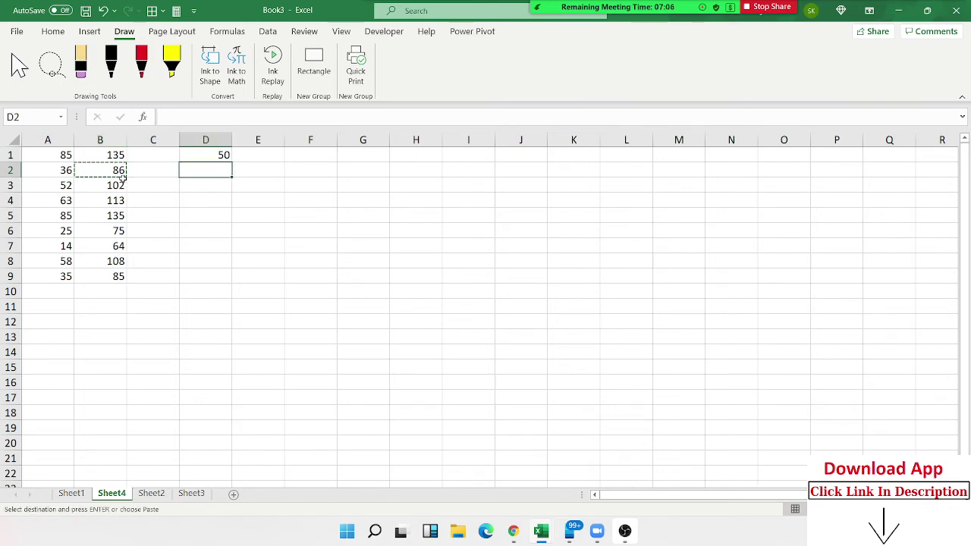
key(Return)
key(F2)
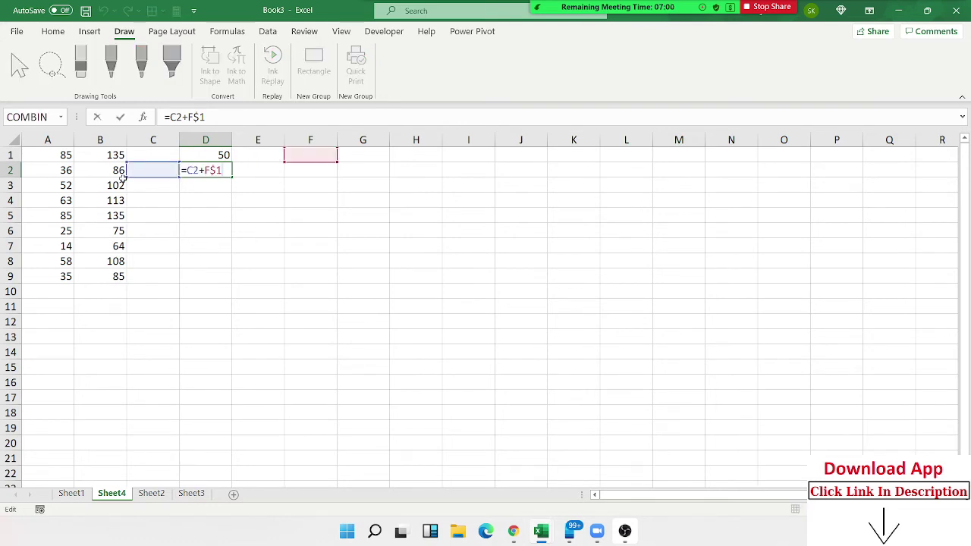
key(Escape)
key(Left)
key(Up)
key(Left)
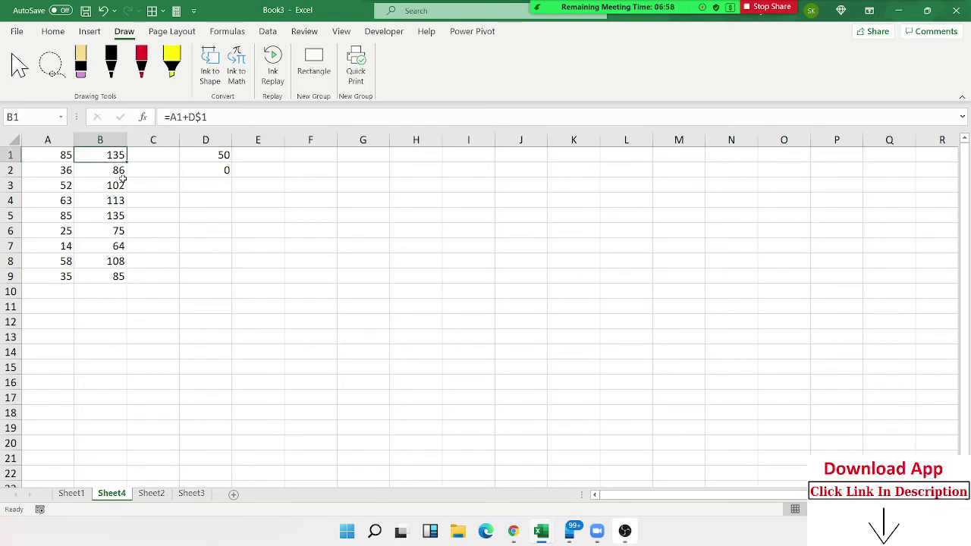
Change B1 to =A1+$D$1 and copy it into C1, giving =B1+$D$1 = 185.
key(F2)
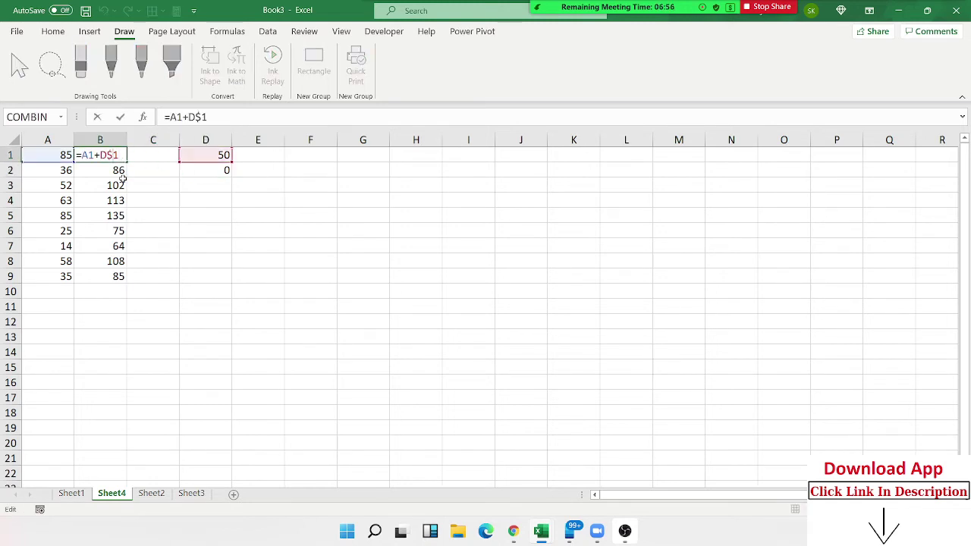
text($)
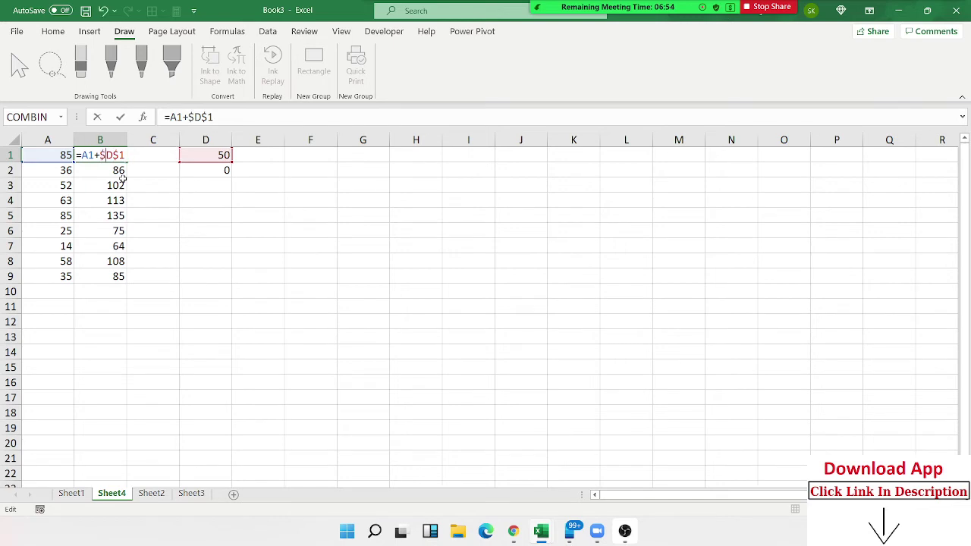
key(Return)
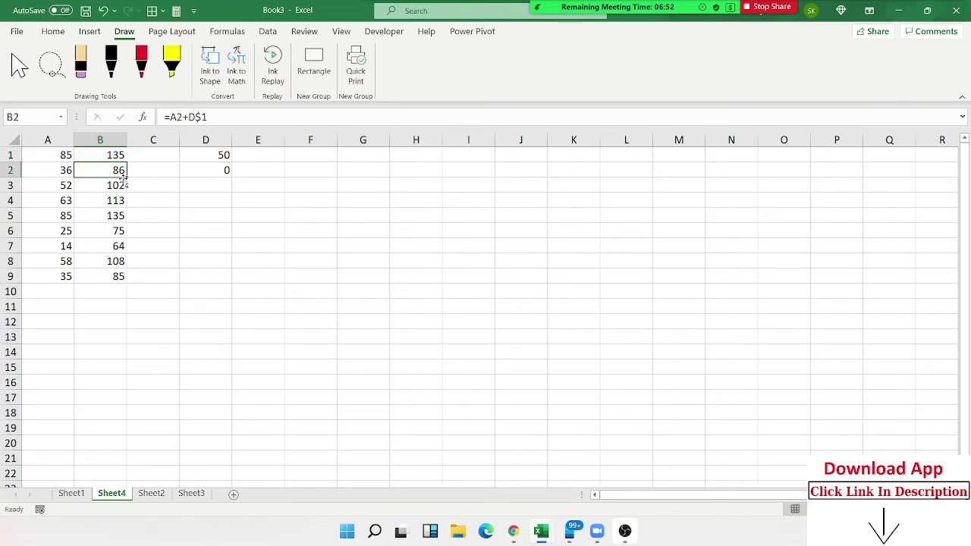
key(Up)
key(ctrl+c)
key(Right)
key(Return)
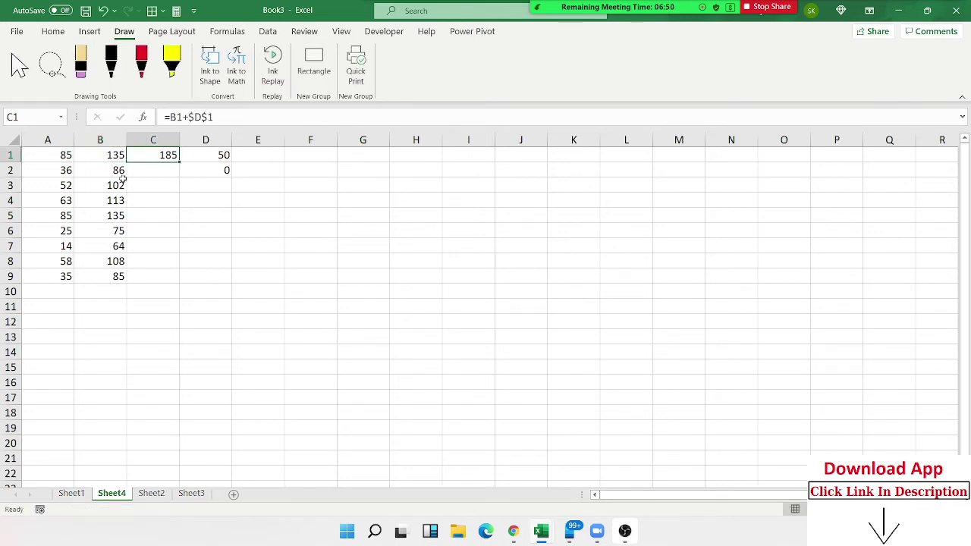
key(F2)
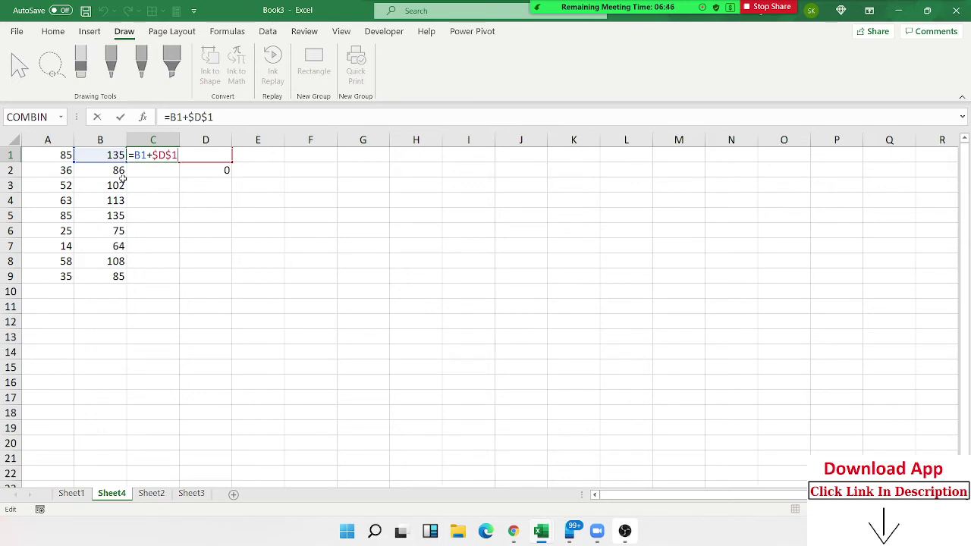
key(Escape)
text(50)
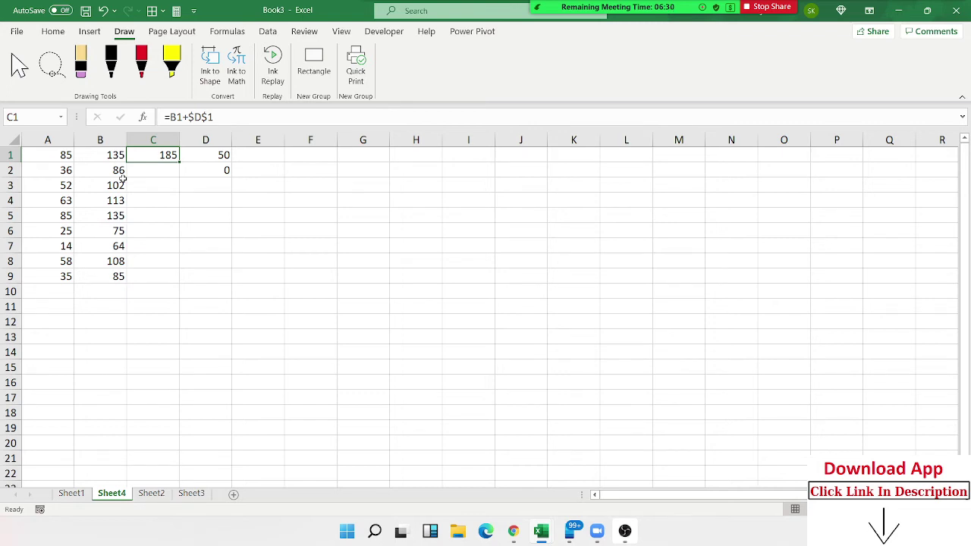
click(558, 10)
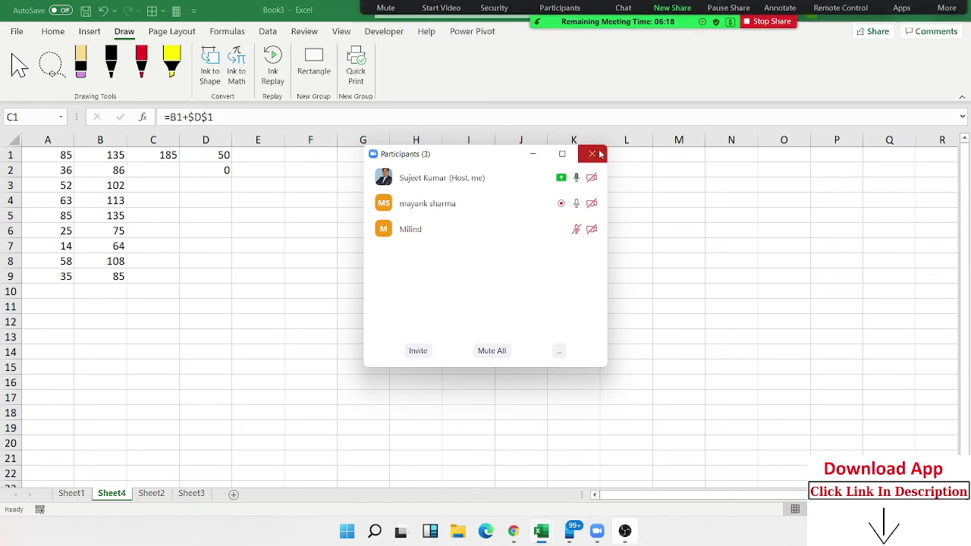
click(592, 154)
click(48, 33)
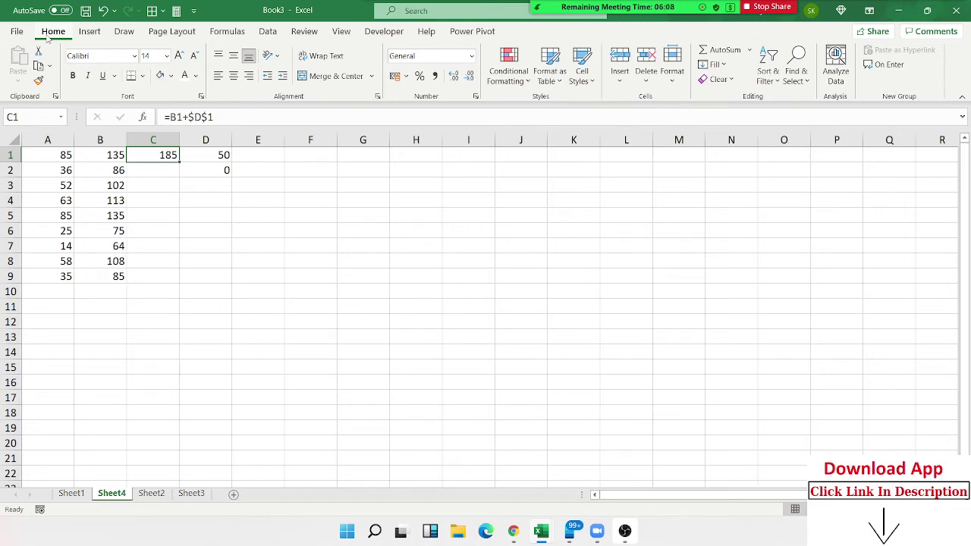
mouse_move(854, 23)
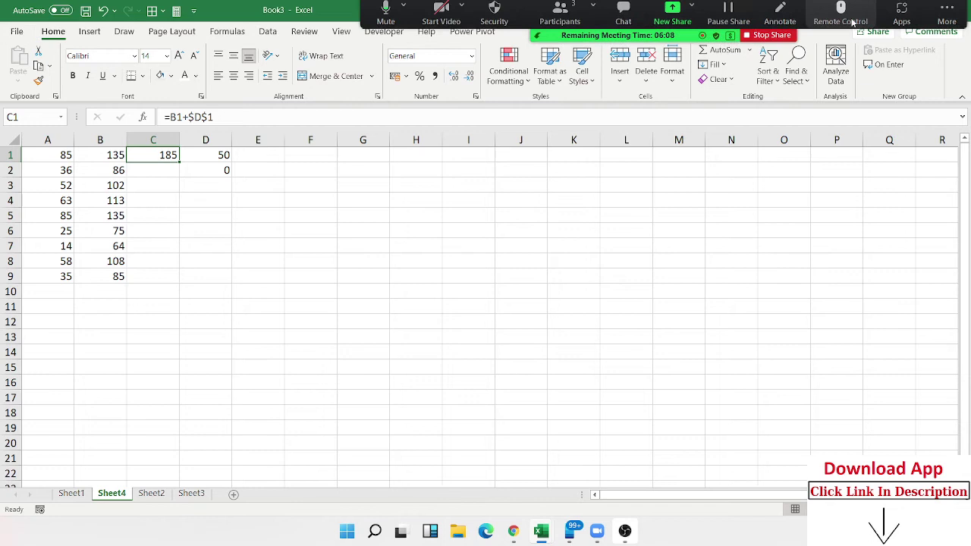
click(947, 11)
click(845, 180)
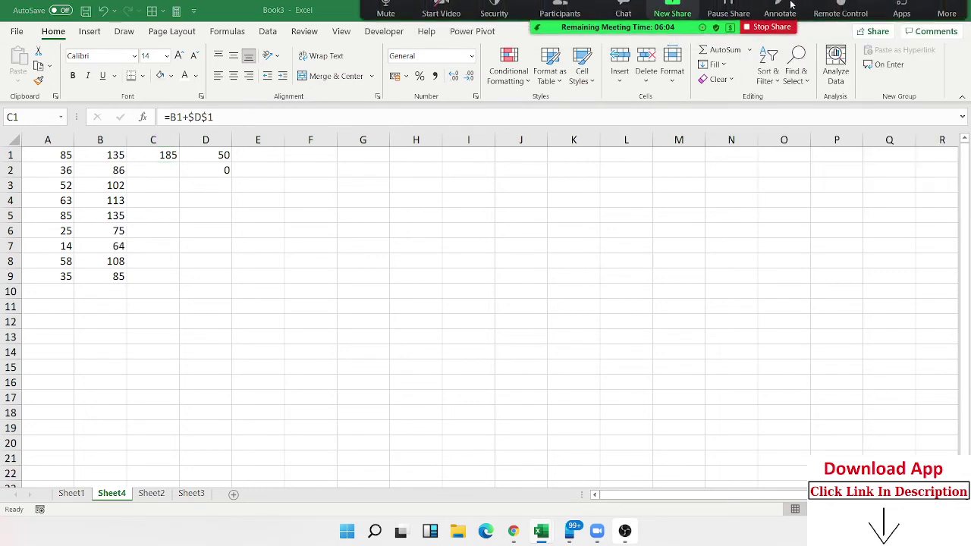
click(947, 13)
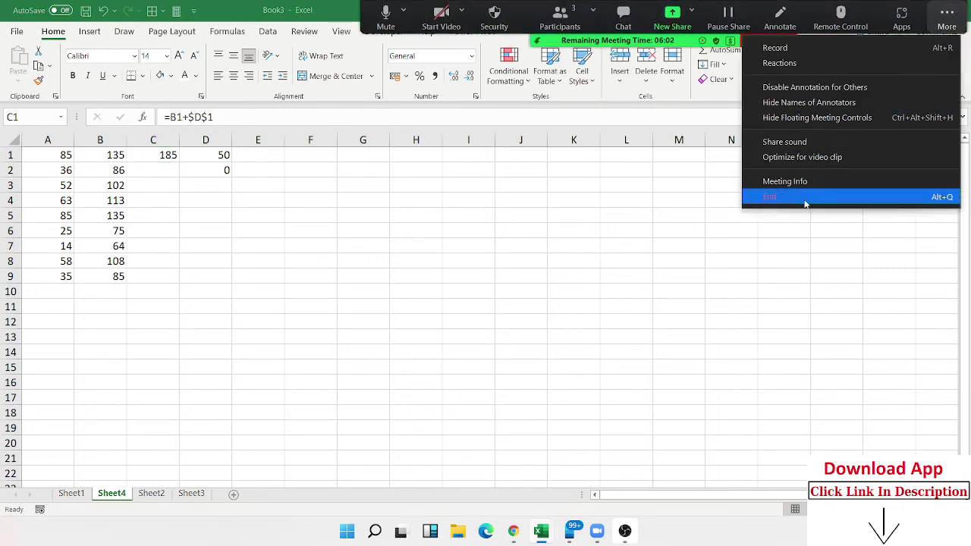
click(511, 270)
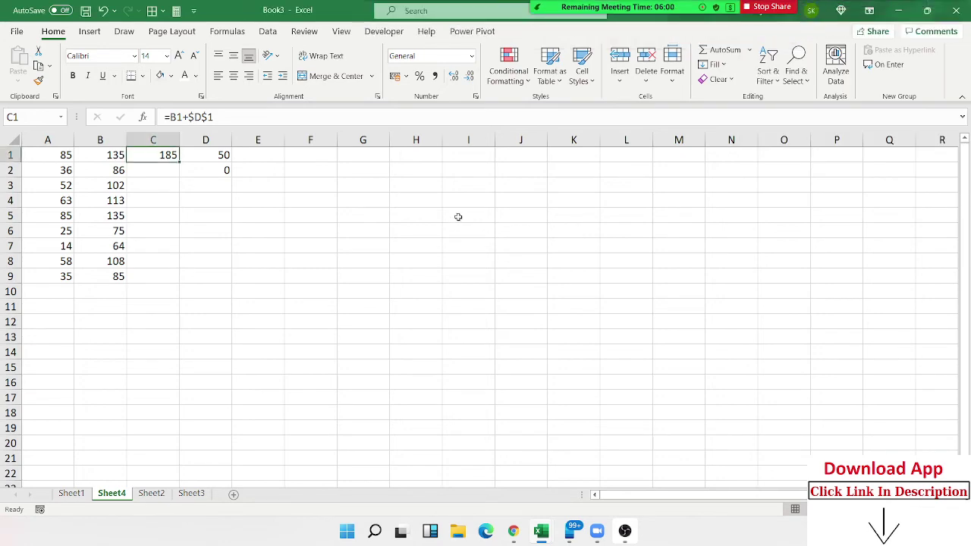
Bring Chrome to the front and move the meeting timer bar to the screen bottom.
click(513, 531)
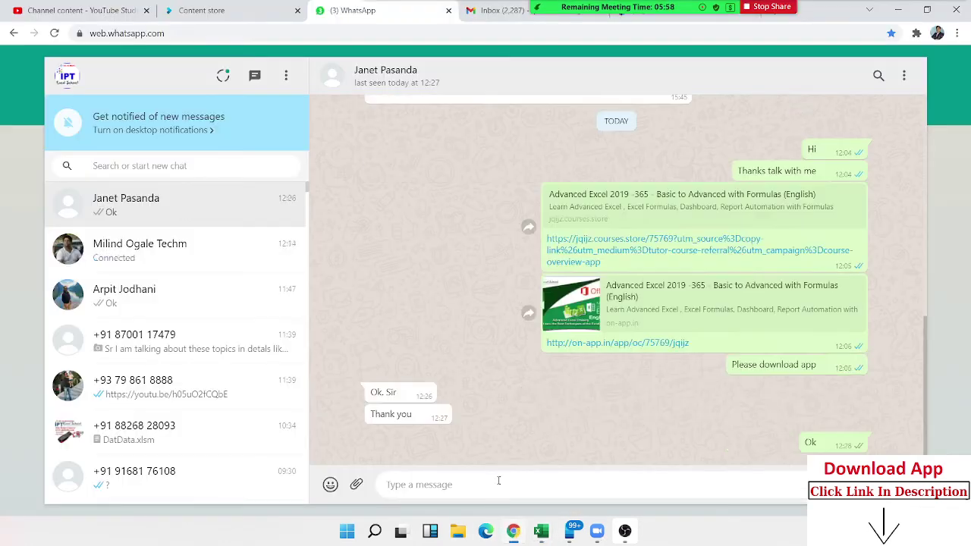
mouse_move(548, 39)
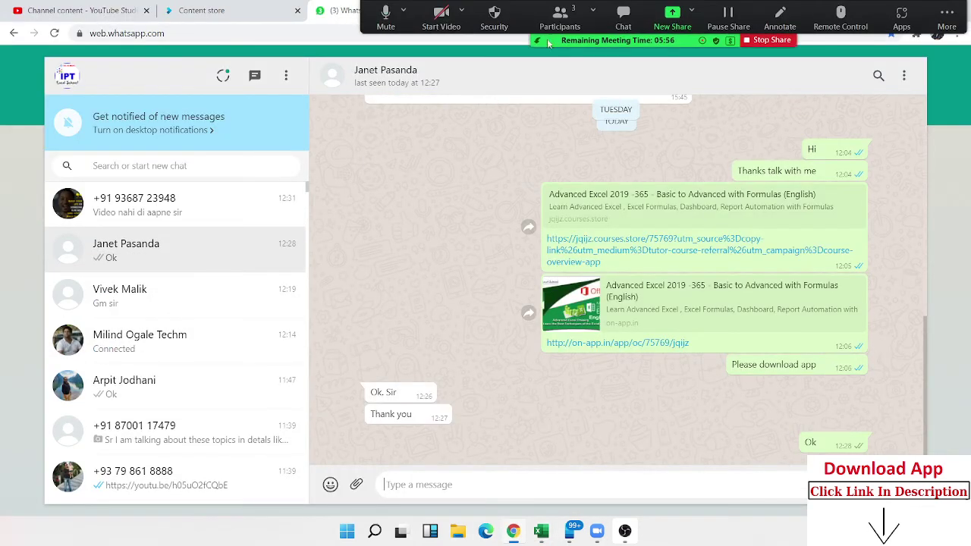
drag(548, 40, 548, 509)
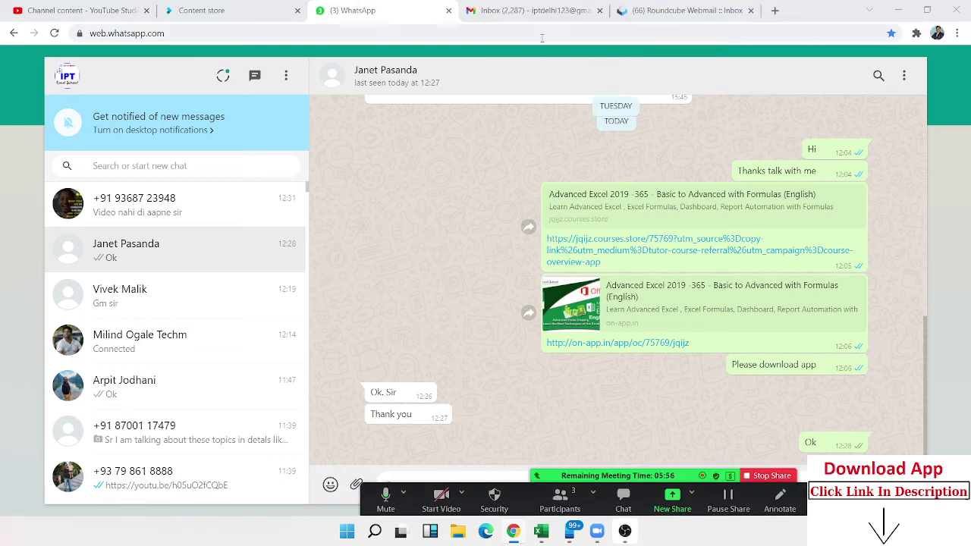
Load iptindia.com in a new tab and open the Advanced Excel with Formulas course via Live Class.
click(773, 17)
text(ip)
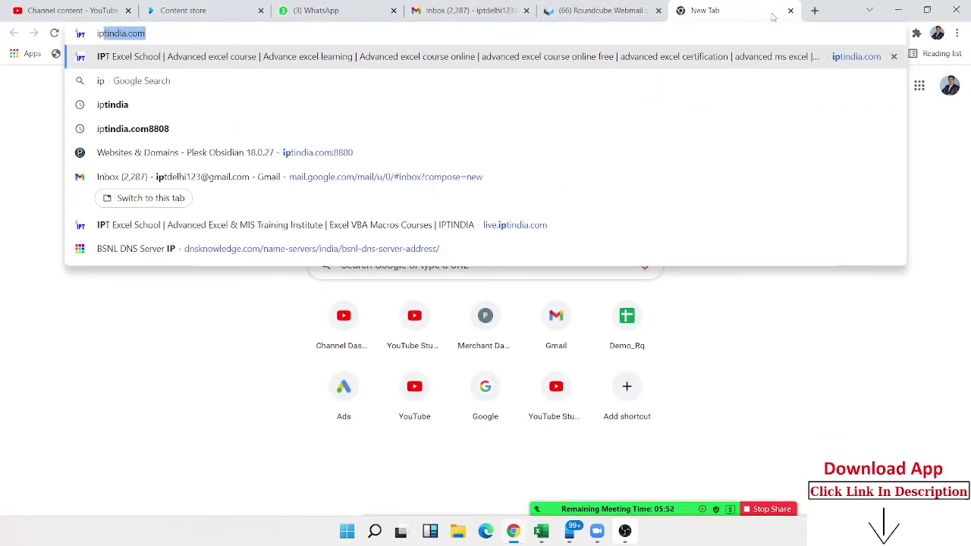
key(Return)
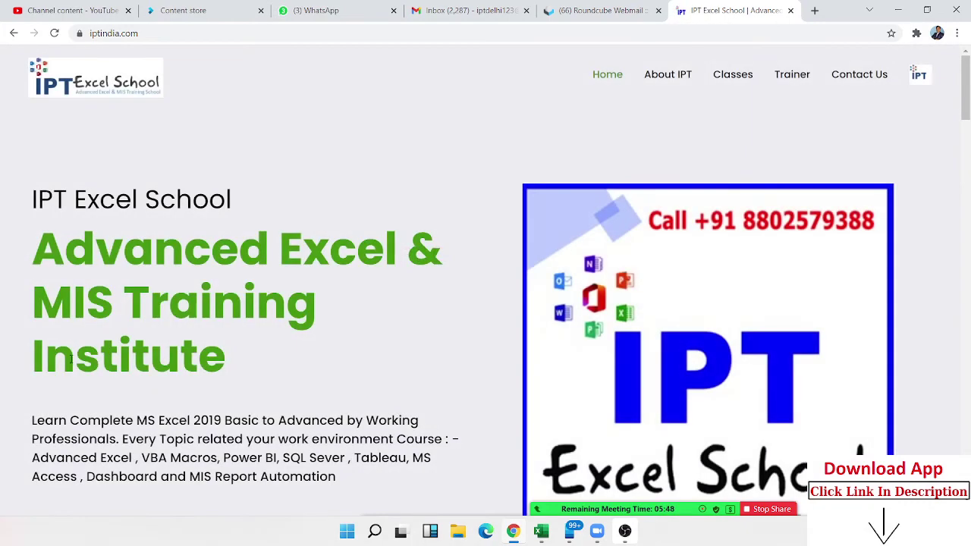
scroll(72, 361, down, 1)
click(82, 403)
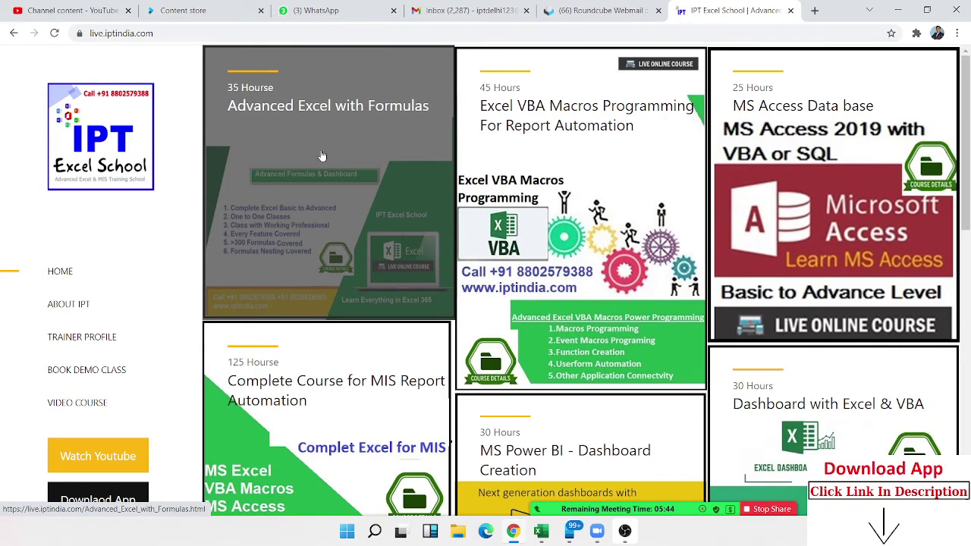
click(322, 155)
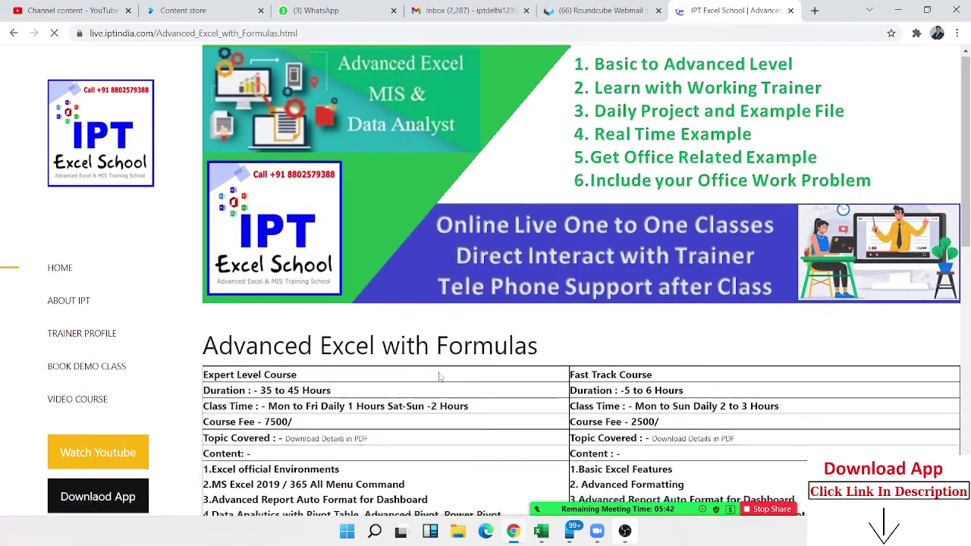
scroll(440, 377, down, 2)
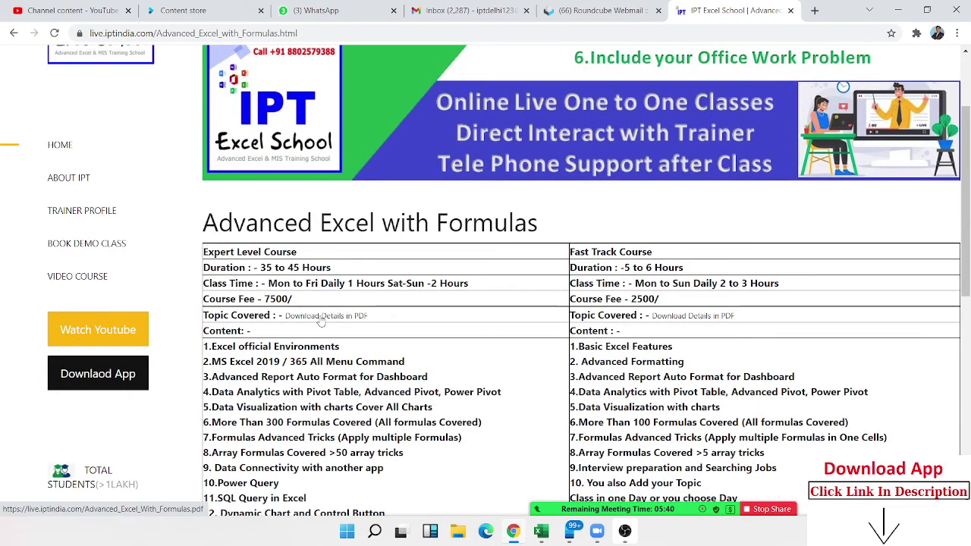
Open the course details PDF and select several section 1 topic lines.
click(321, 317)
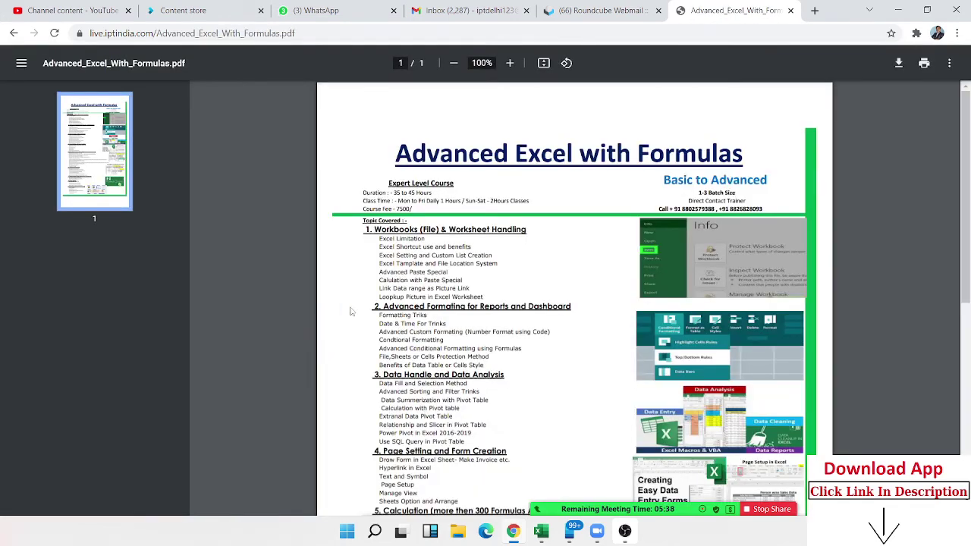
scroll(394, 273, up, 3)
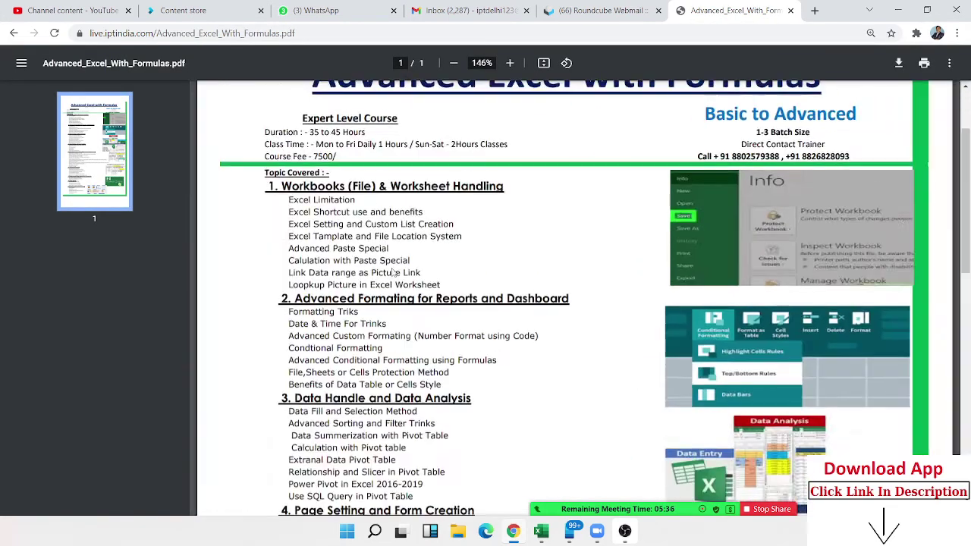
scroll(395, 274, down, 3)
scroll(383, 262, up, 2)
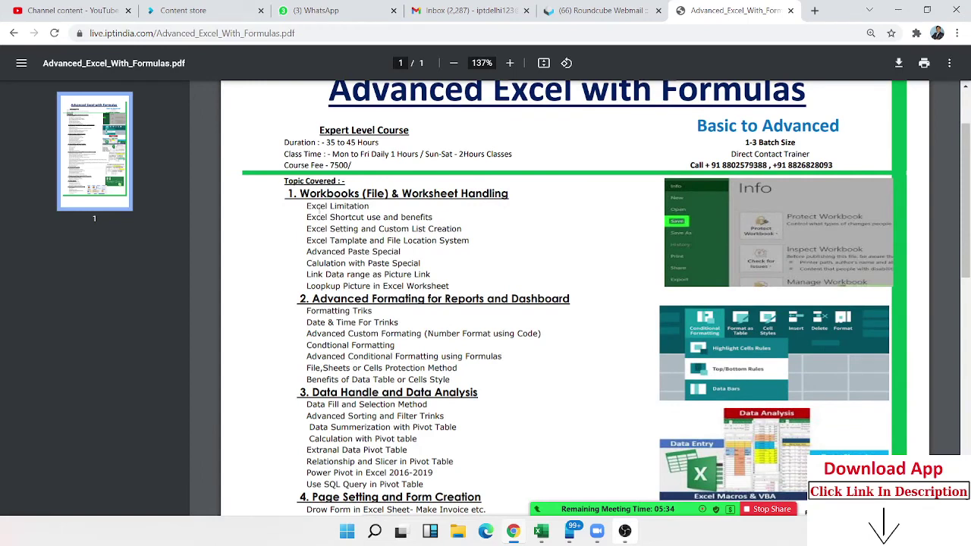
double_click(319, 206)
triple_click(318, 218)
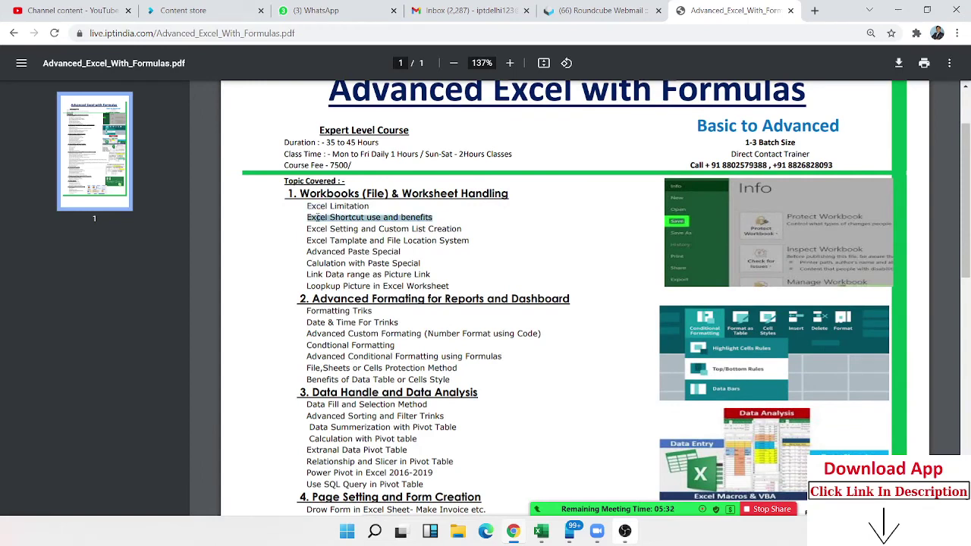
double_click(318, 228)
triple_click(318, 228)
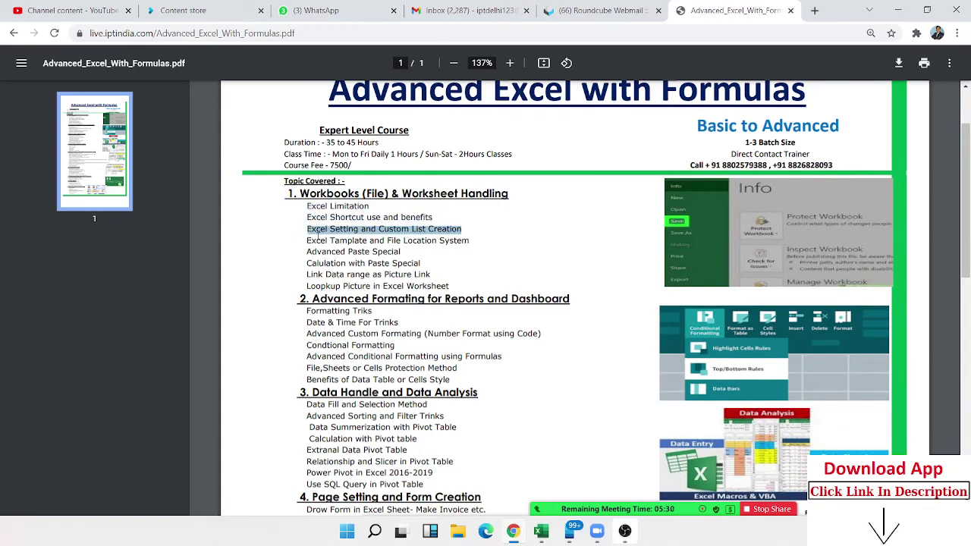
click(321, 242)
triple_click(320, 242)
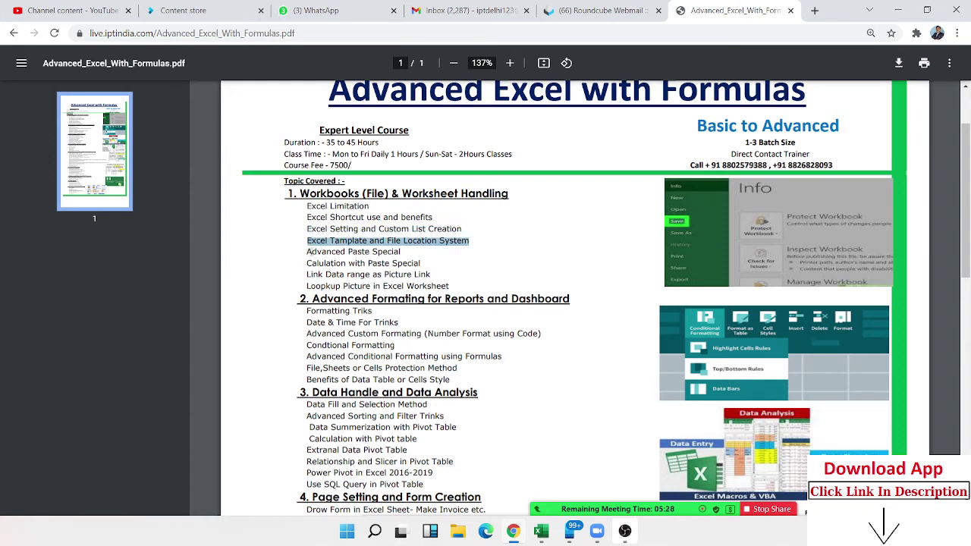
Highlight the Paste Special and section 2 topics, finishing with the word Special selected.
mouse_move(307, 252)
mouse_down()
mouse_move(390, 263)
mouse_move(403, 252)
mouse_up()
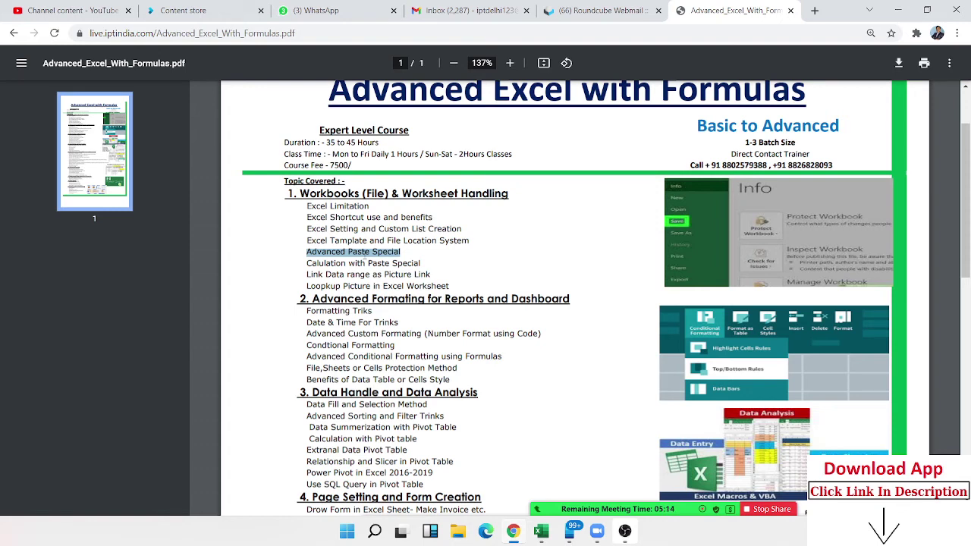
click(359, 262)
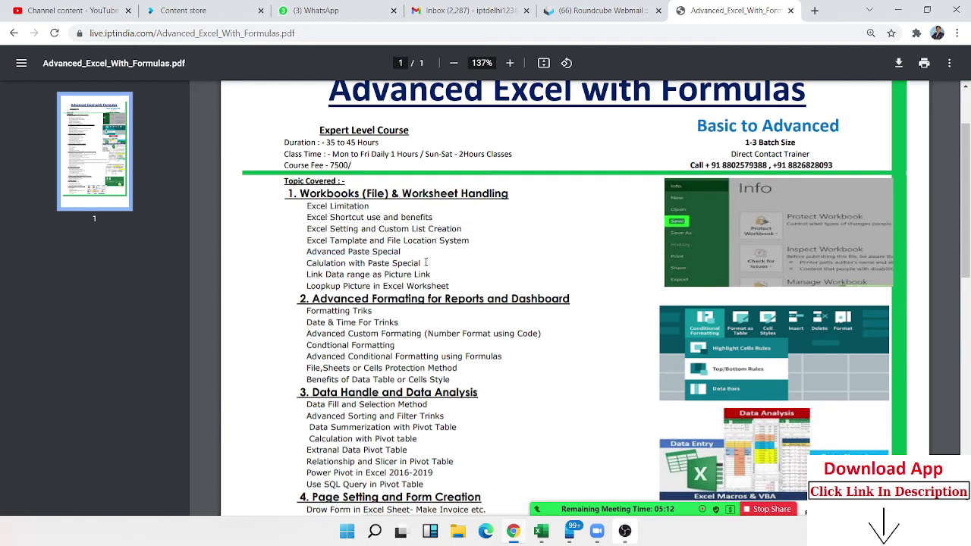
drag(422, 264, 323, 253)
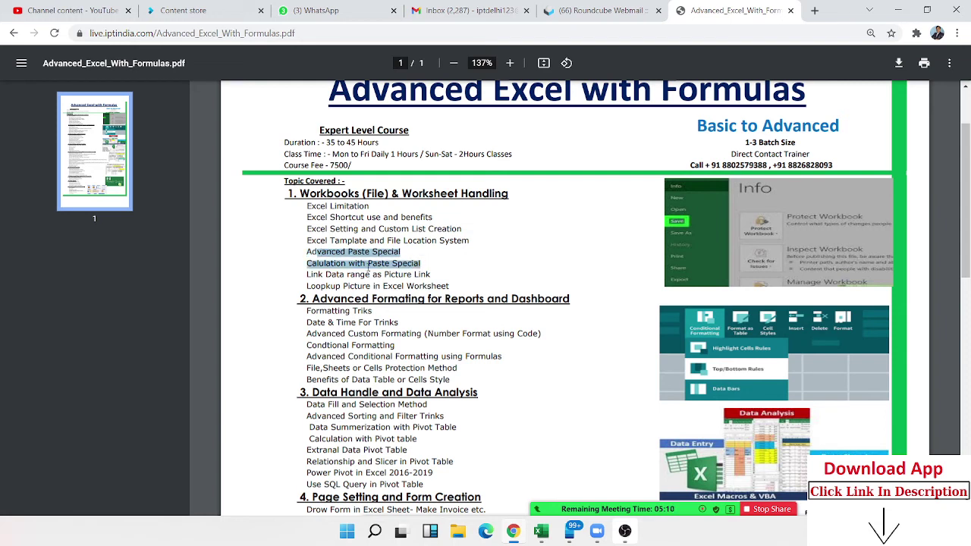
drag(431, 275, 336, 264)
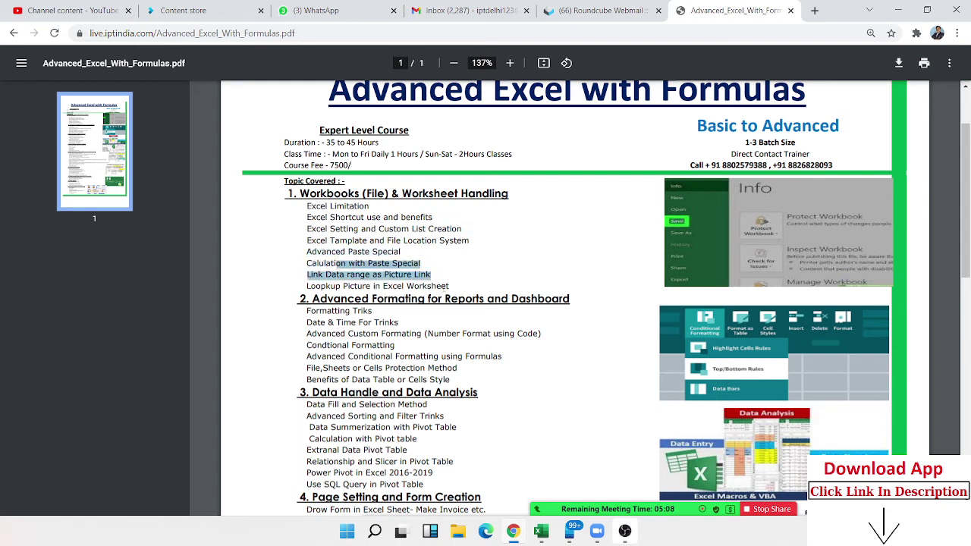
click(448, 286)
drag(449, 286, 317, 264)
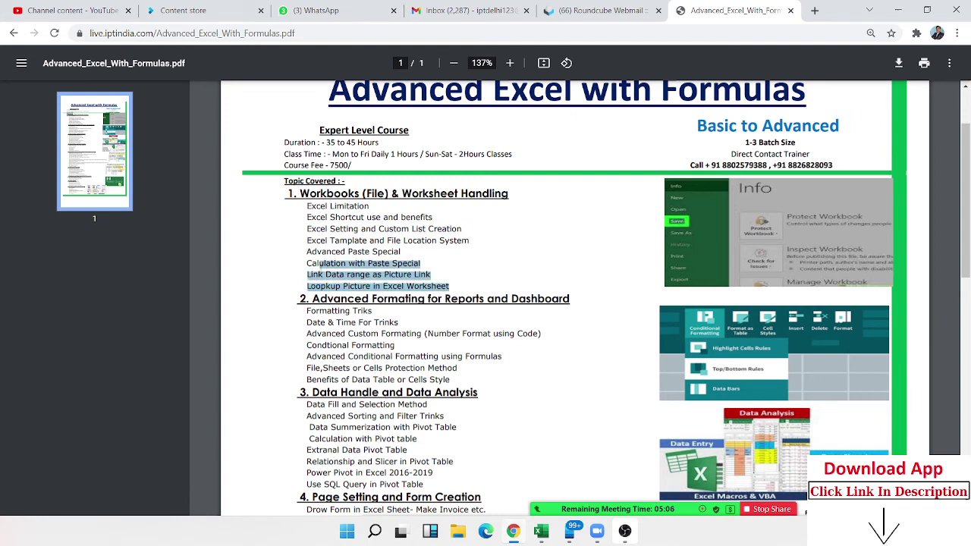
drag(310, 304, 454, 381)
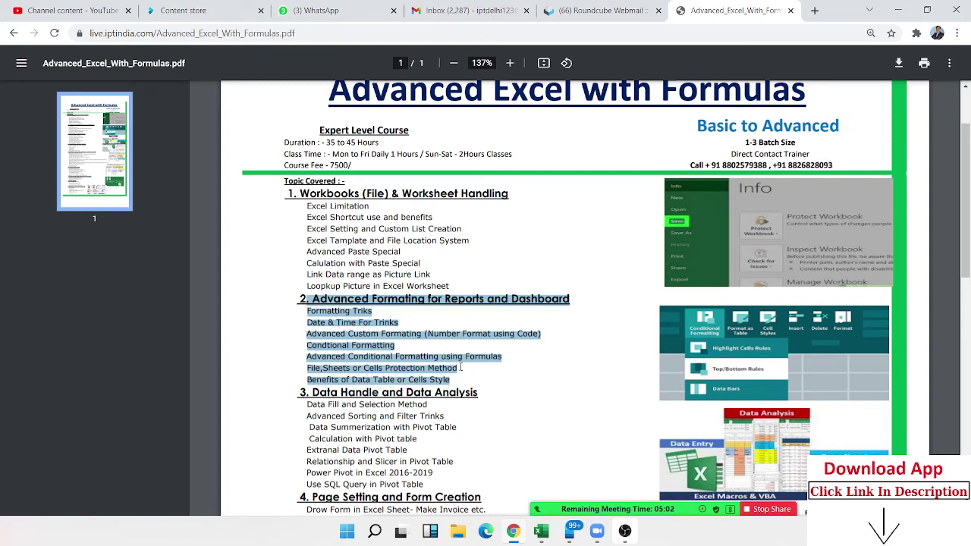
double_click(407, 264)
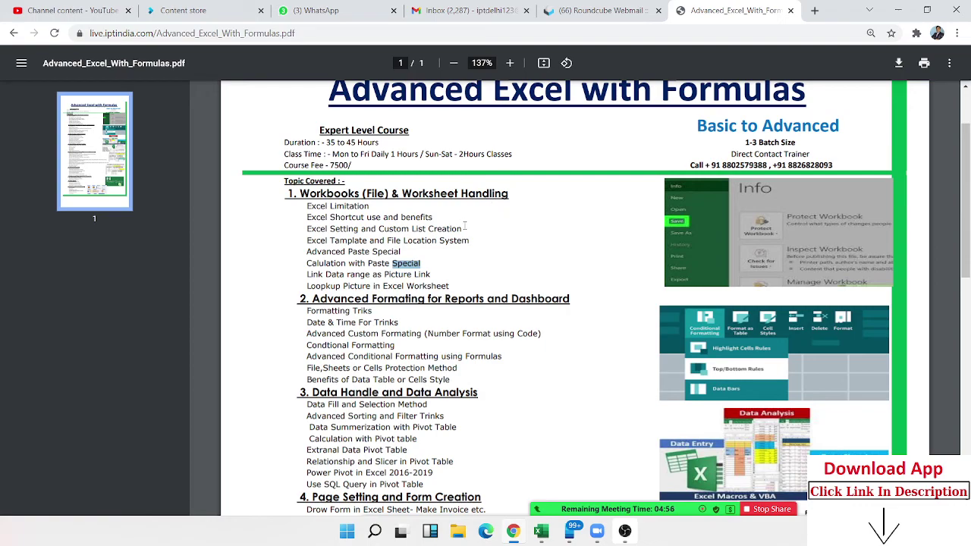
Scroll through the whole syllabus PDF, adjusting zoom to 129%, and clear the text selection.
scroll(465, 226, down, 1)
scroll(466, 228, down, 1)
scroll(466, 230, down, 1)
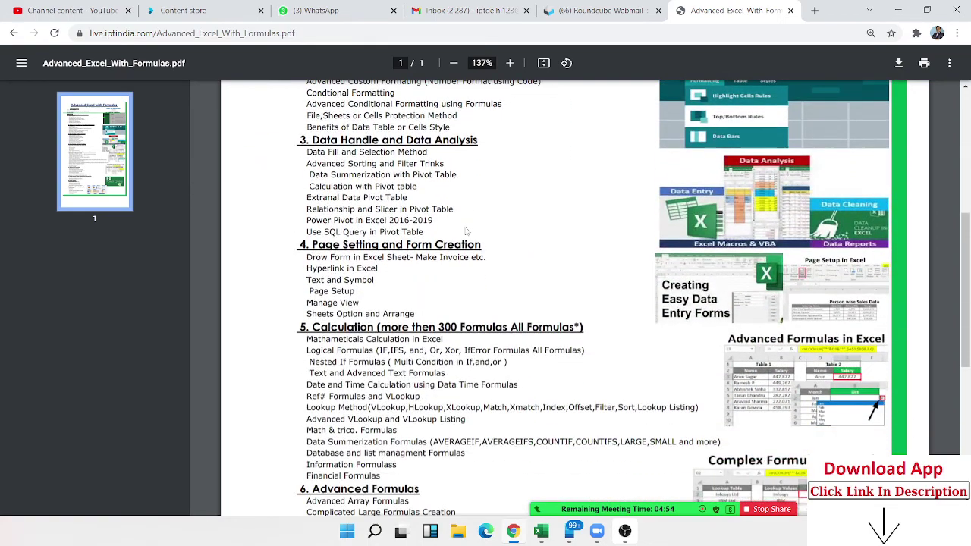
scroll(466, 230, down, 1)
scroll(466, 231, down, 2)
scroll(466, 232, down, 2)
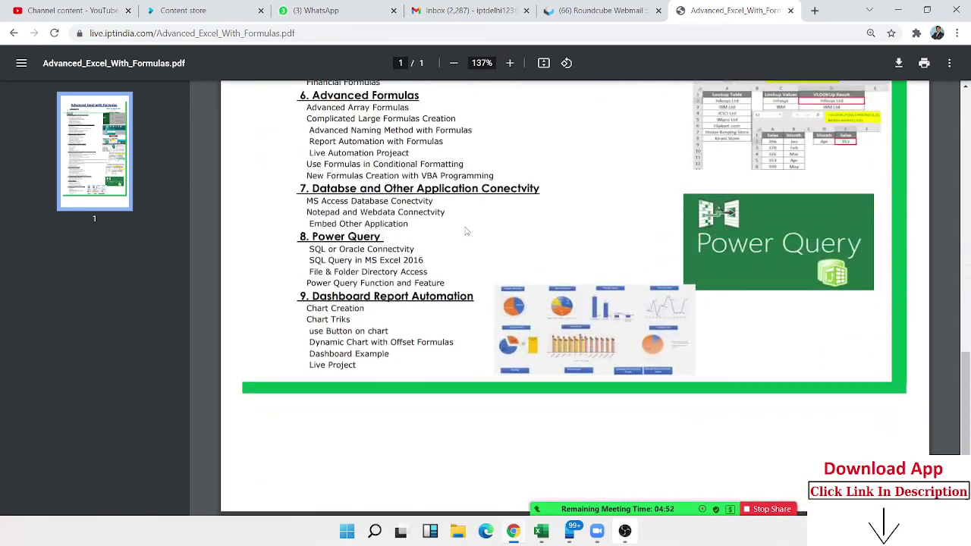
scroll(467, 232, up, 4)
scroll(467, 232, up, 4)
scroll(467, 232, up, 3)
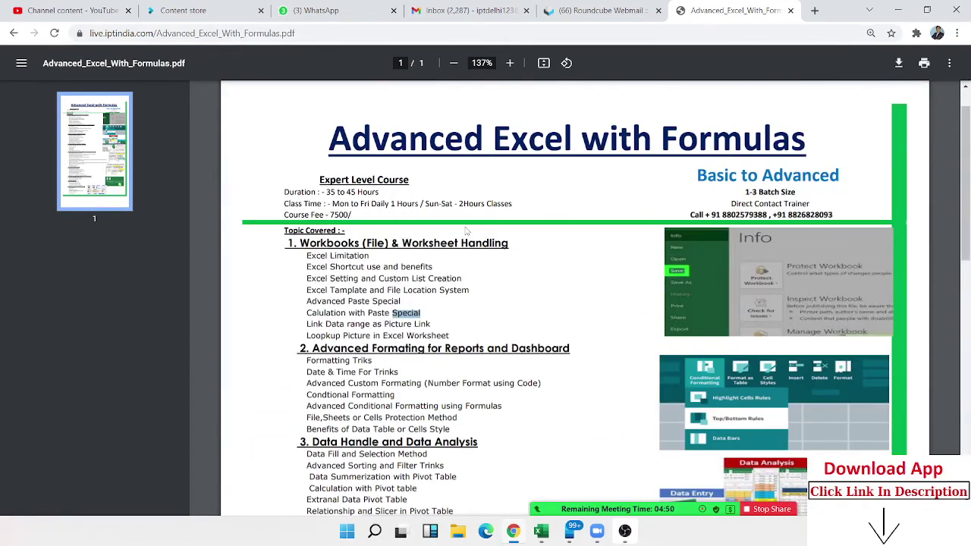
scroll(467, 231, down, 1)
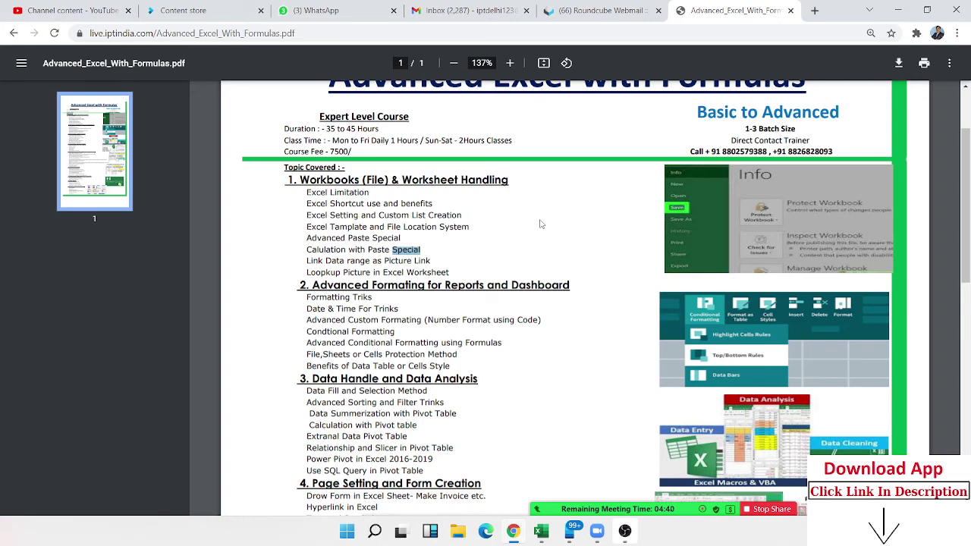
ctrl+scroll(541, 224, up, 2)
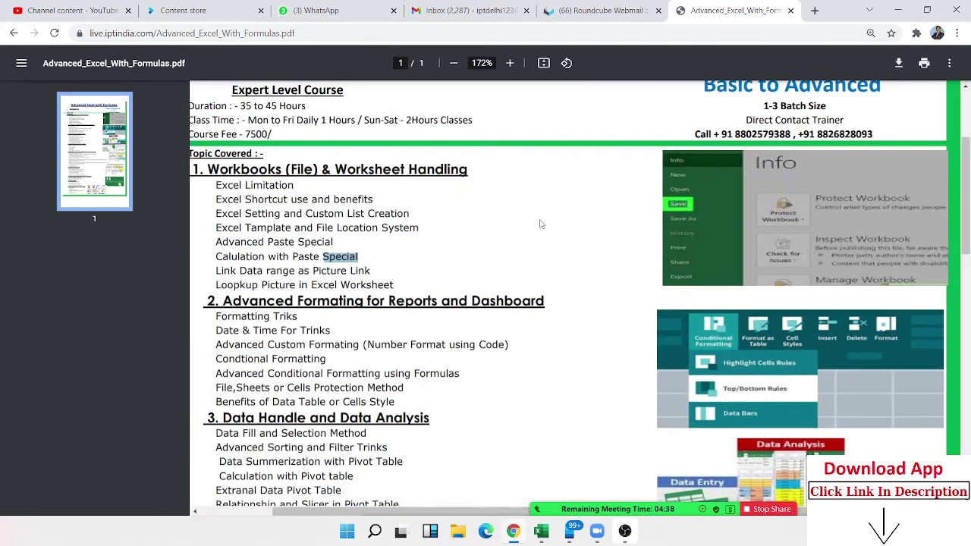
click(541, 224)
click(551, 281)
Highlight the section 5 Calculation topics.
scroll(359, 226, down, 2)
scroll(359, 235, down, 3)
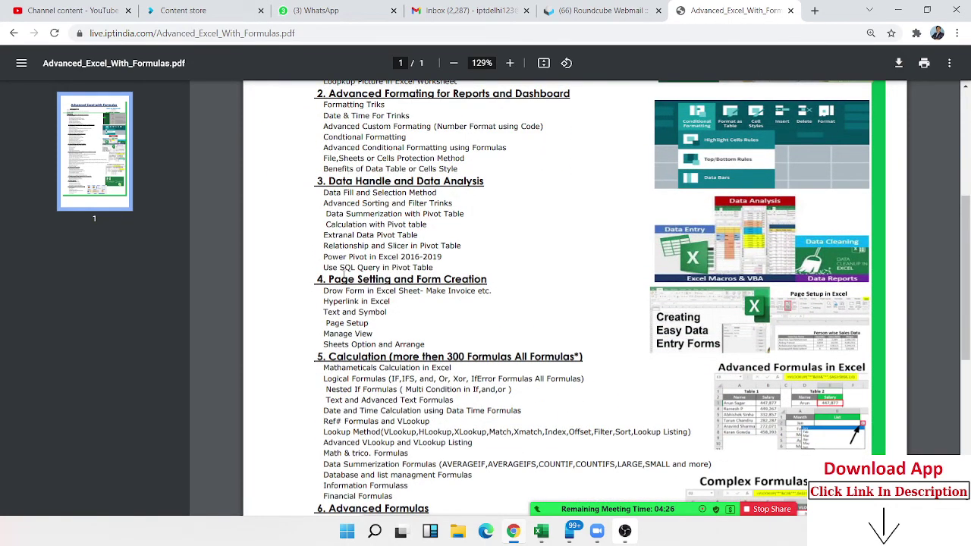
scroll(343, 271, down, 2)
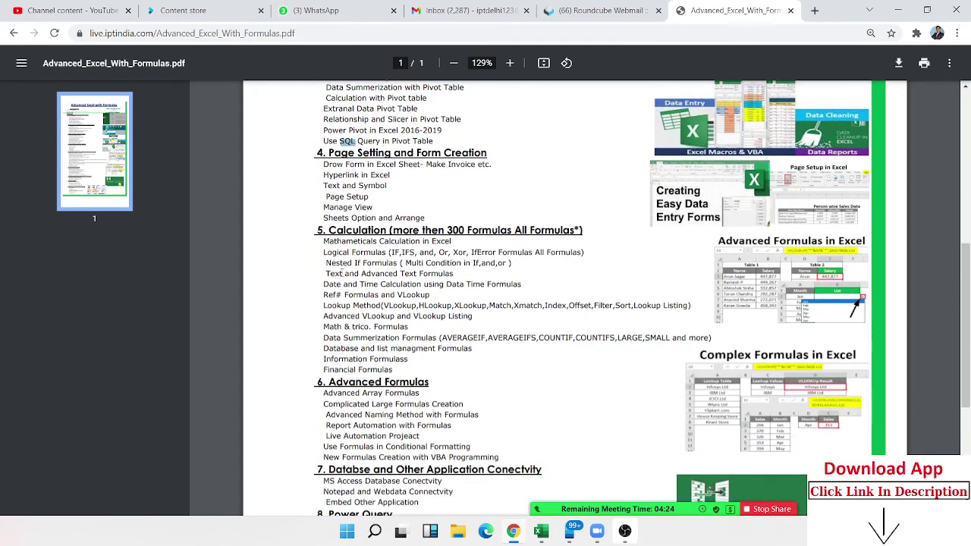
mouse_move(318, 230)
mouse_down()
mouse_move(370, 338)
mouse_move(496, 453)
mouse_up()
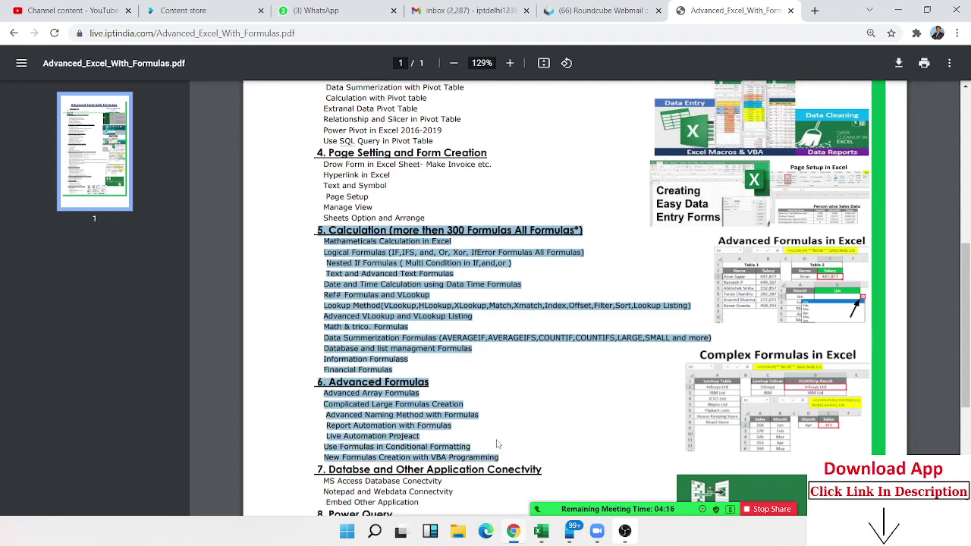
Highlight section 3 from its heading through 'Use SQL Query in Pivot Table'.
scroll(497, 444, up, 1)
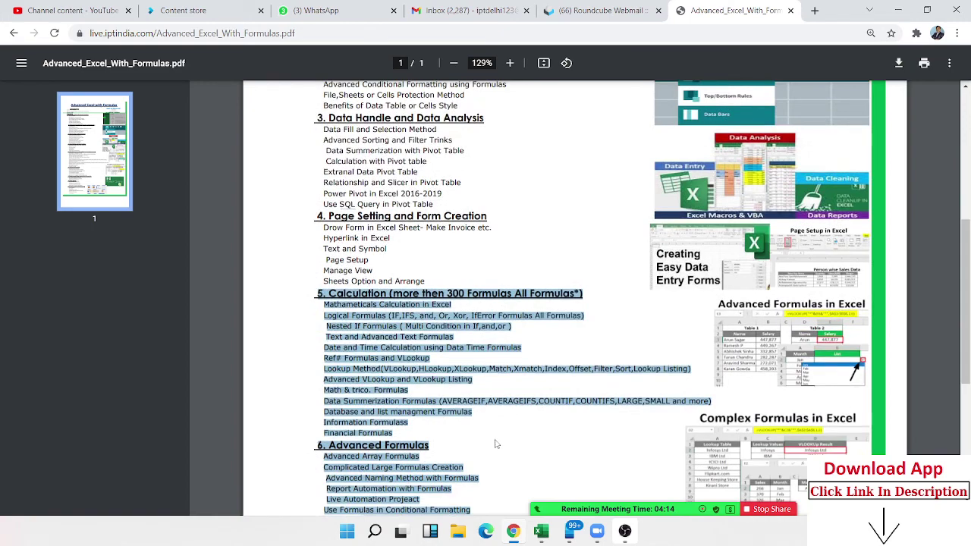
scroll(494, 444, down, 1)
scroll(493, 444, up, 2)
scroll(493, 444, up, 1)
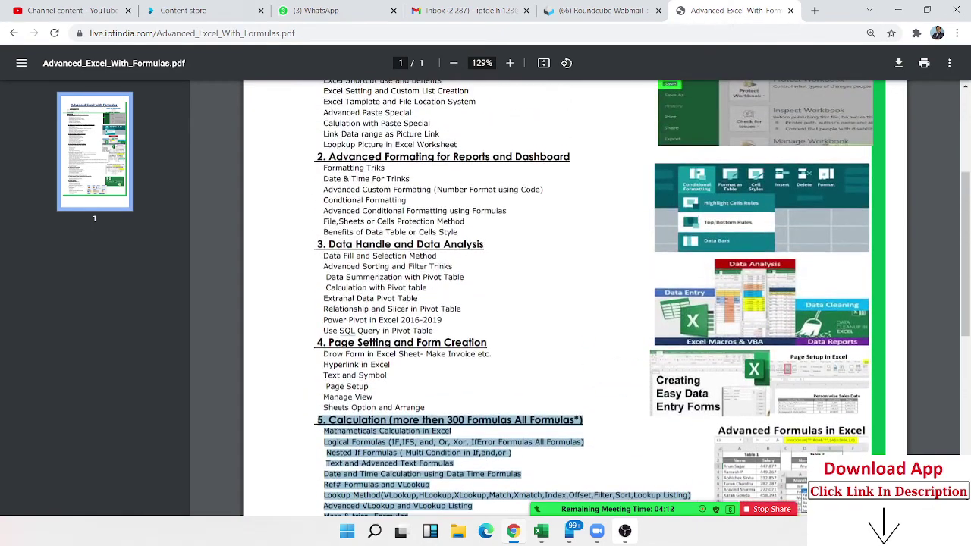
scroll(362, 291, up, 1)
scroll(357, 295, down, 1)
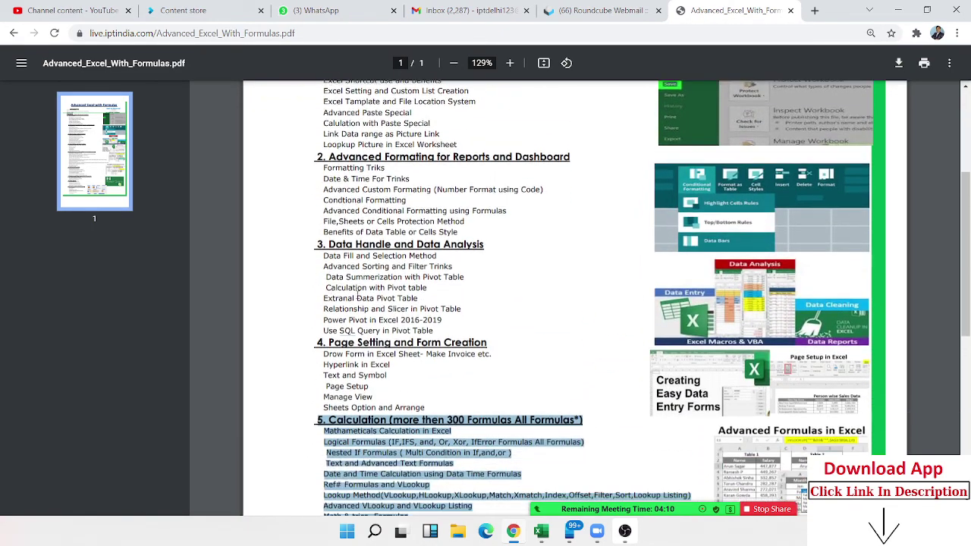
drag(311, 241, 465, 278)
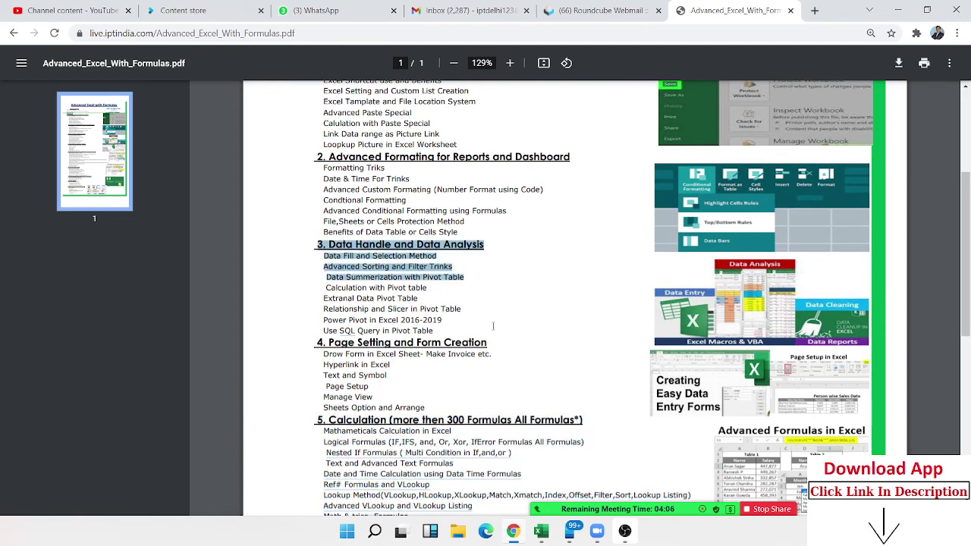
mouse_move(480, 304)
mouse_down()
mouse_move(479, 341)
mouse_move(439, 330)
mouse_up()
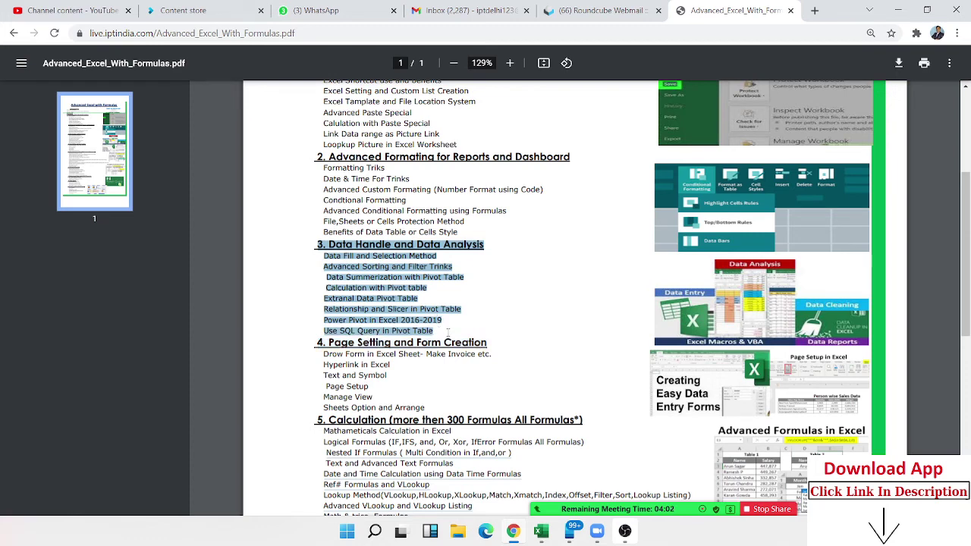
Deselect the section 3 text by clicking an empty spot on the PDF page.
click(501, 301)
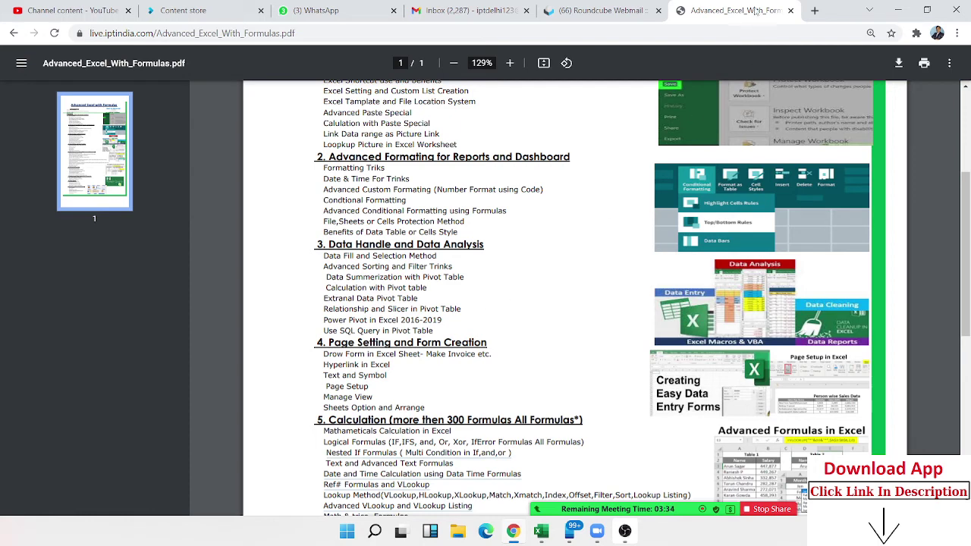
Minimize Chrome and choose More > End > End Meeting for All in Zoom.
click(895, 9)
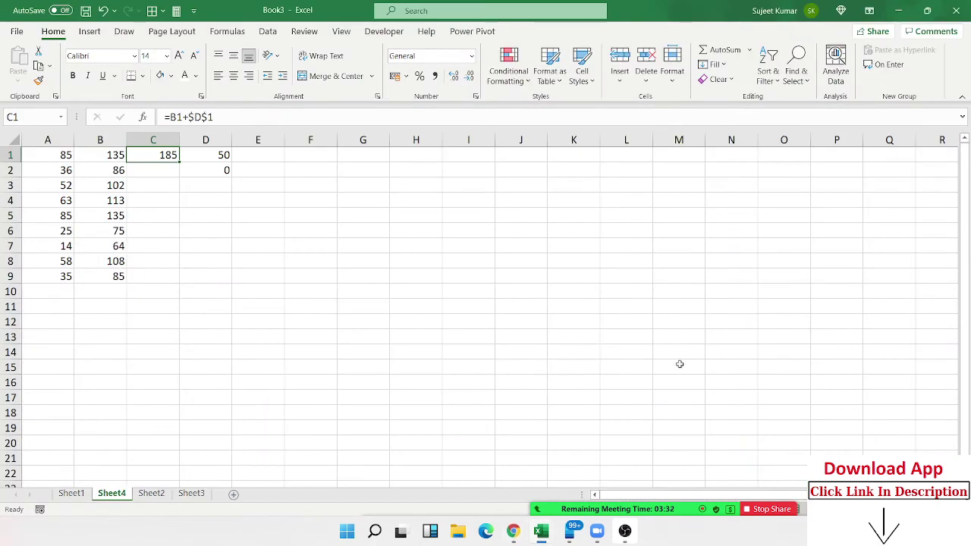
mouse_move(597, 535)
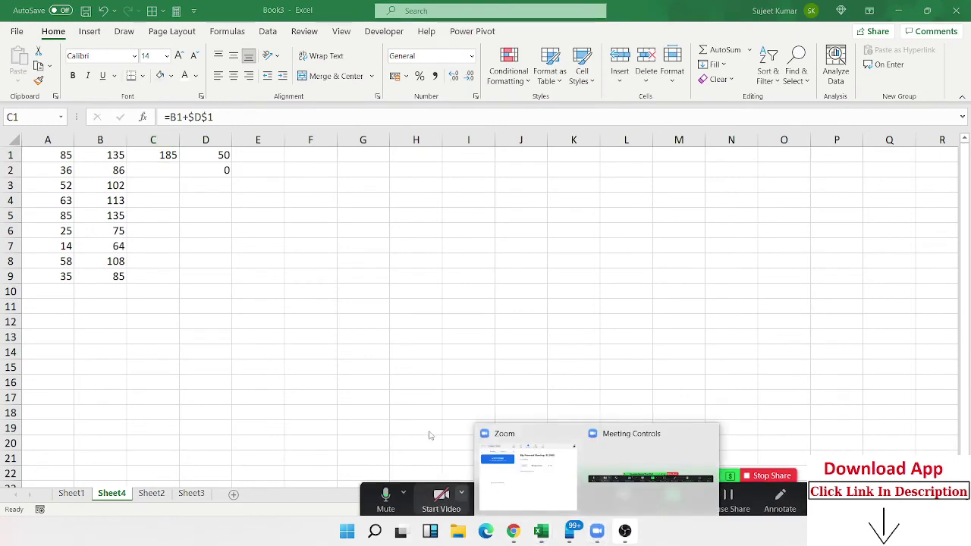
mouse_move(538, 507)
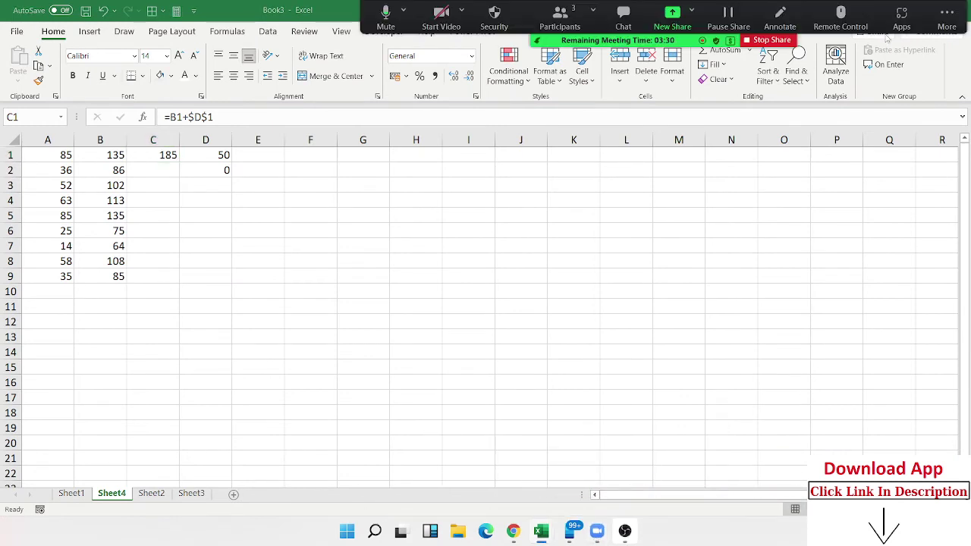
click(961, 13)
click(786, 199)
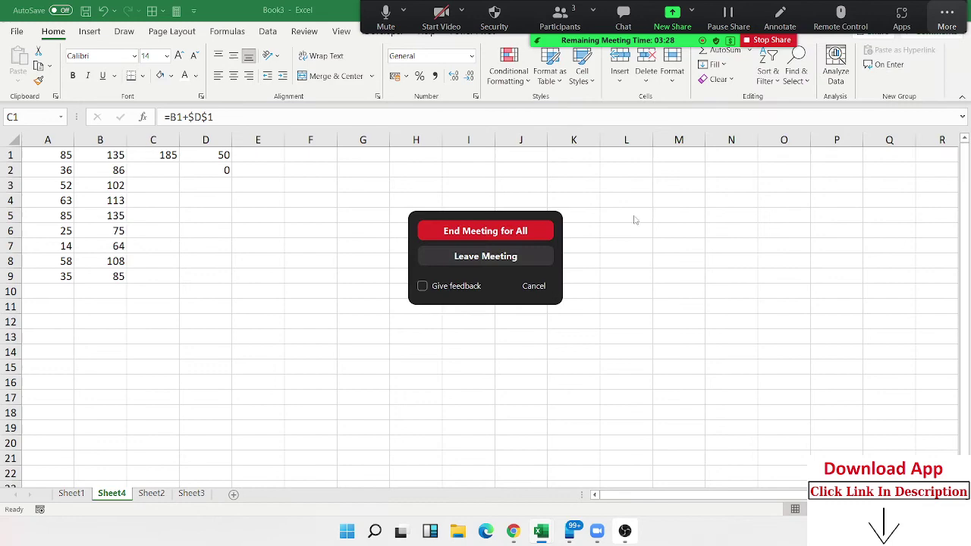
click(528, 235)
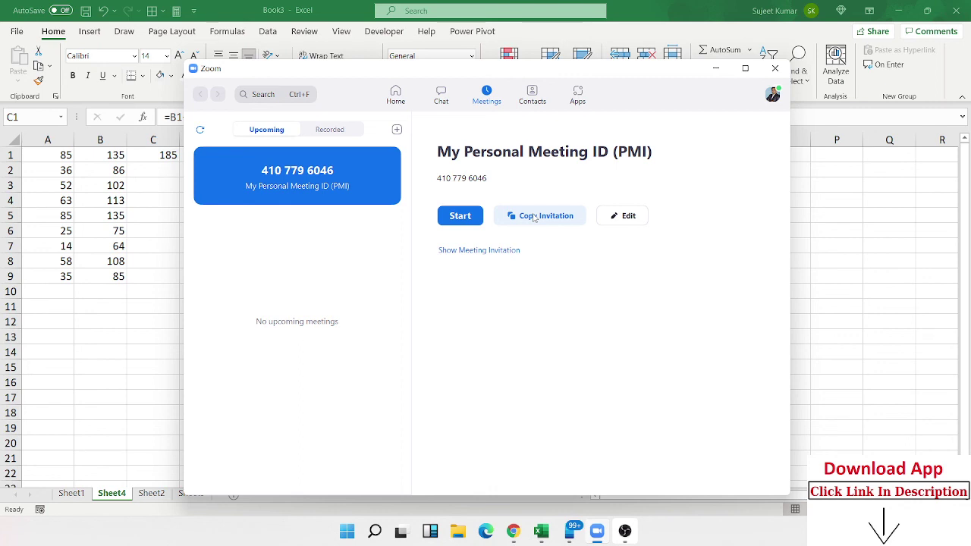
Show the hidden background app icons from the taskbar's arrow.
click(797, 531)
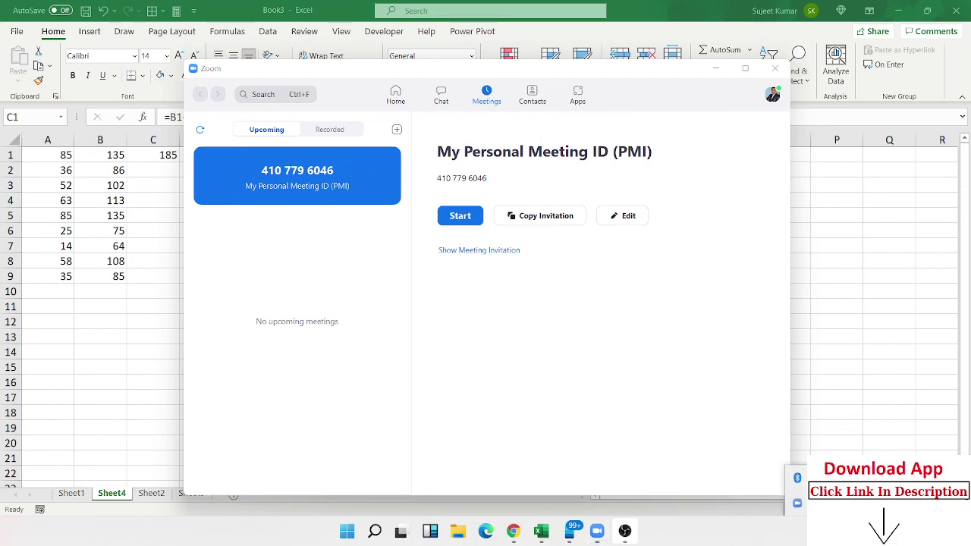